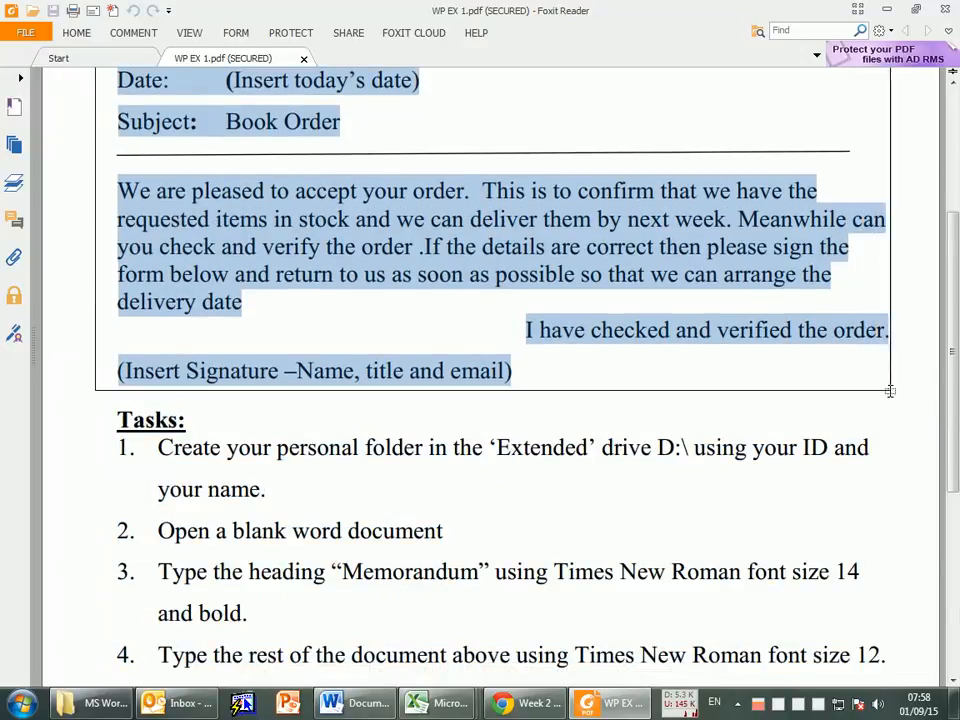
Step: Examine the memorandum text and the task list in the Word Processing Practical Exercise 1 PDF
scroll(740, 478, "up", 3)
scroll(740, 478, "up", 2)
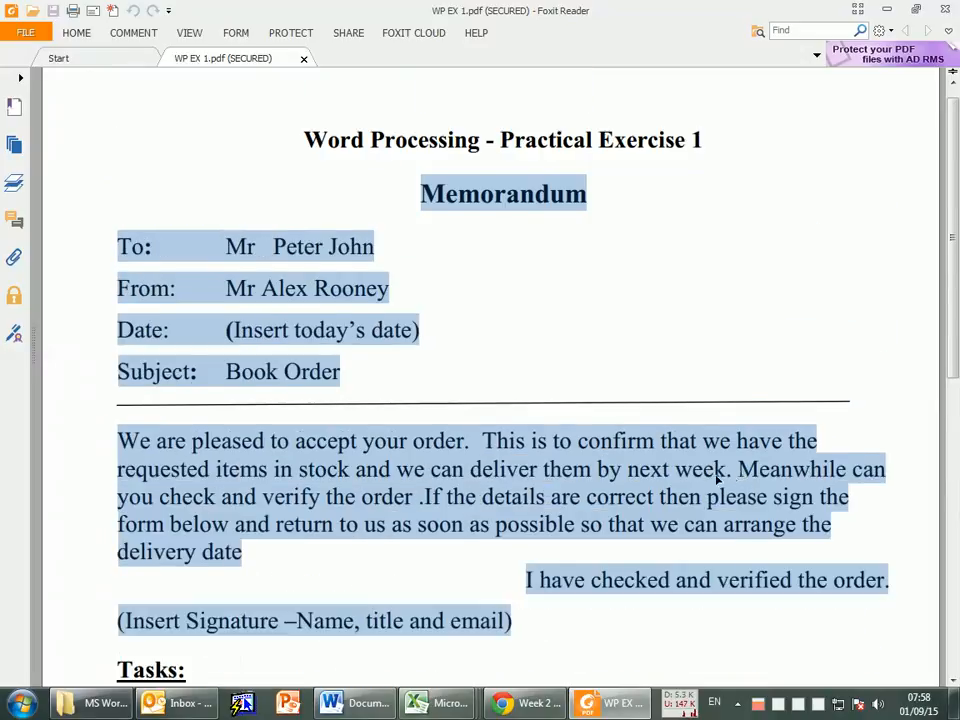
scroll(718, 467, "down", 5)
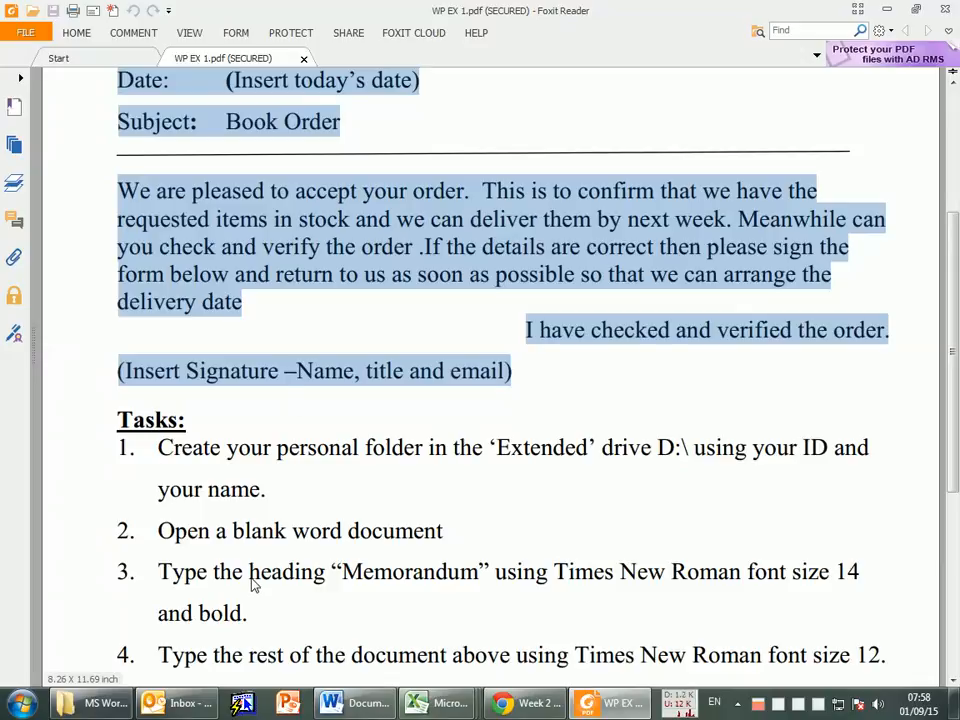
scroll(230, 600, "down", 2)
scroll(235, 612, "up", 4)
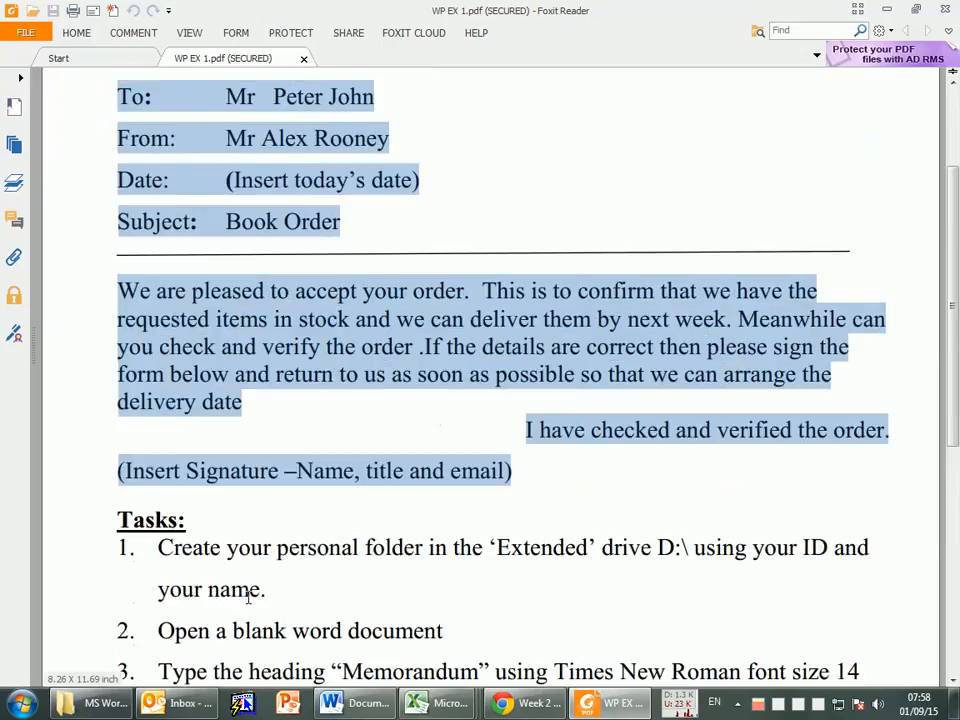
scroll(170, 454, "up", 2)
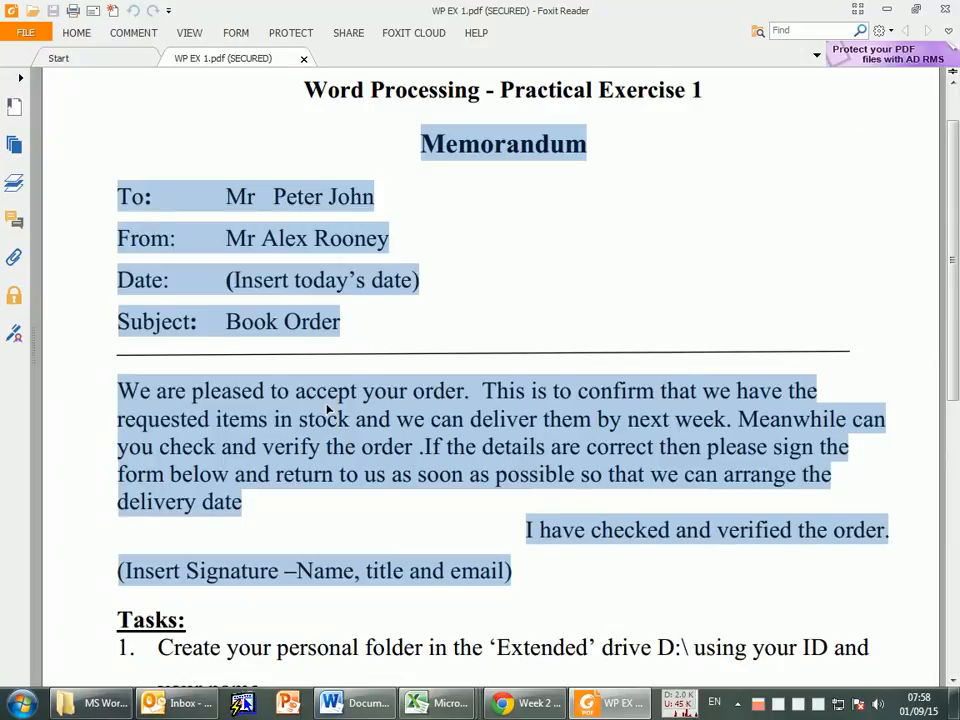
scroll(358, 195, "down", 1)
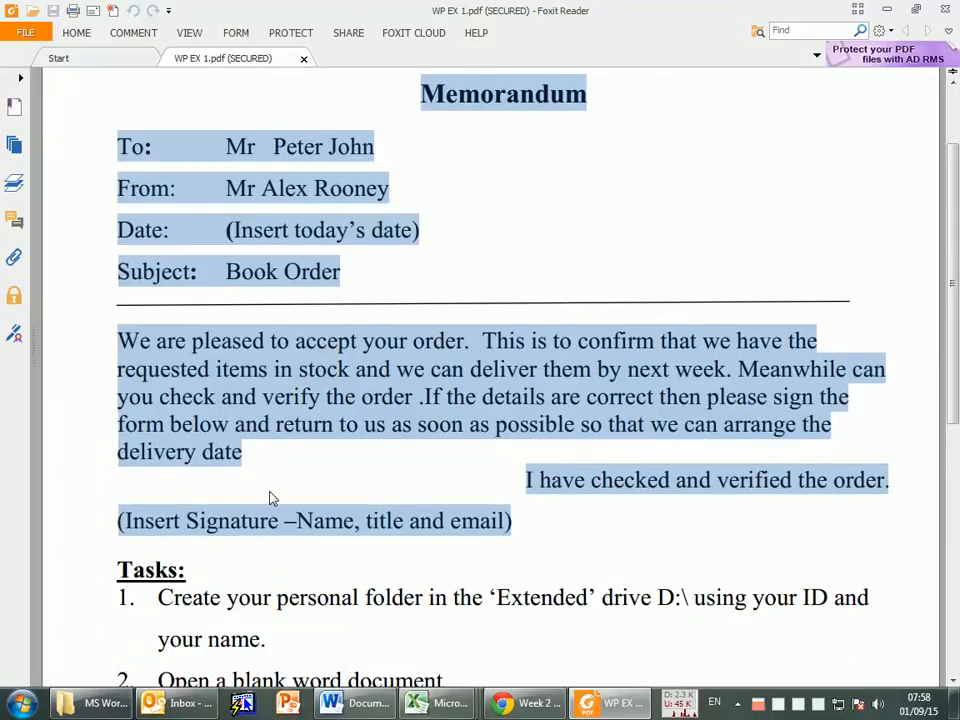
Step: Switch to the blank document in Word and enter the heading "Memorandum", checking its spelling against the exercise PDF
left_click(355, 703)
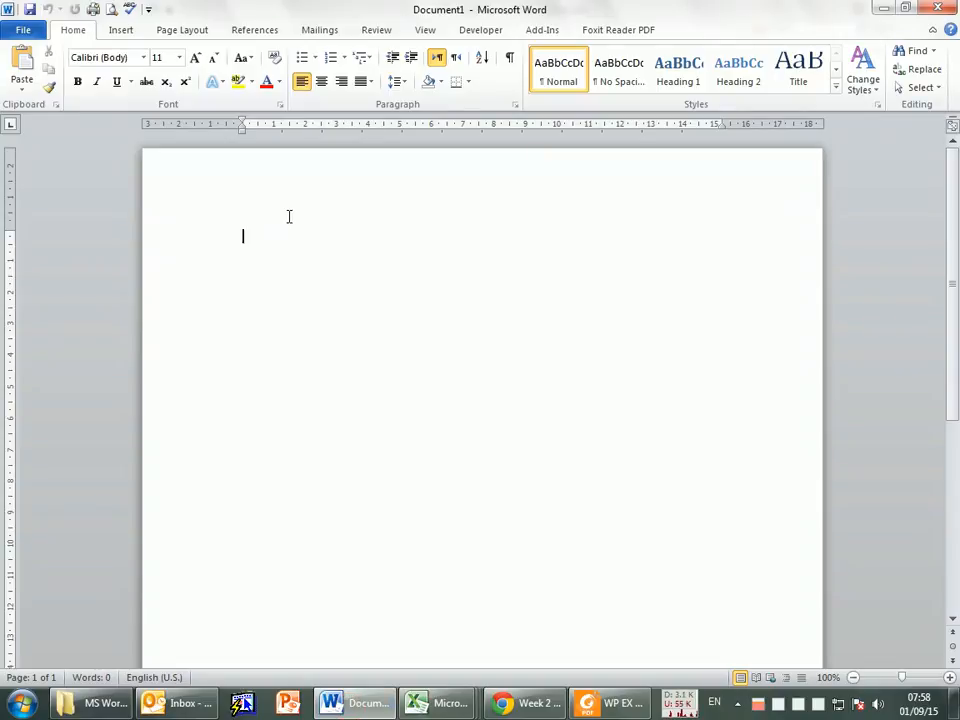
scroll(487, 308, "up", 1)
scroll(487, 313, "up", 1)
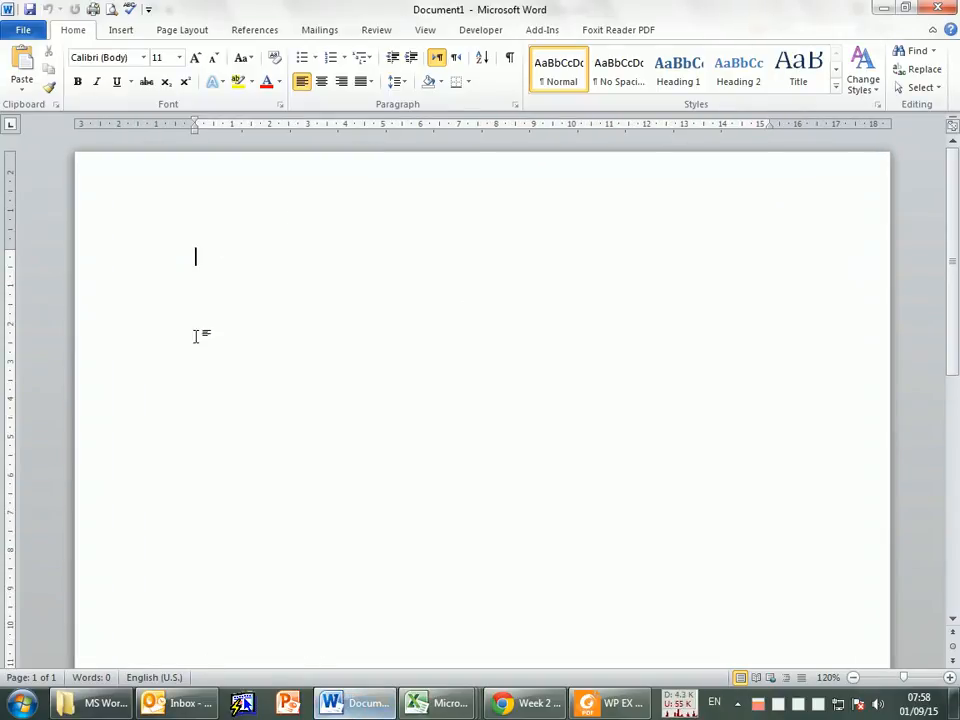
left_click(308, 250)
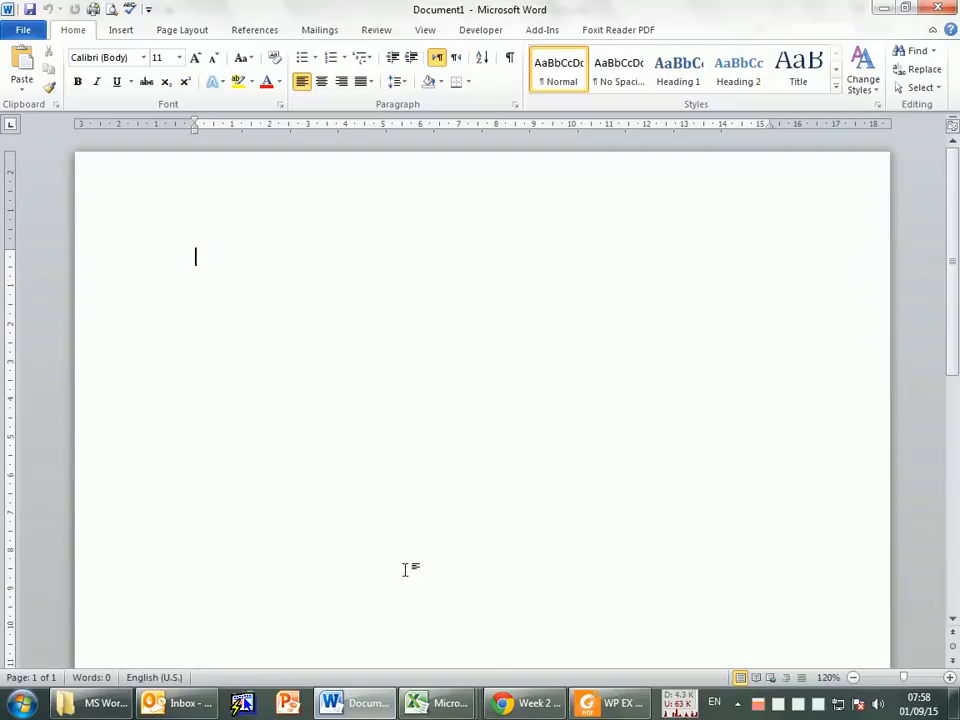
left_click(604, 702)
left_click(467, 135)
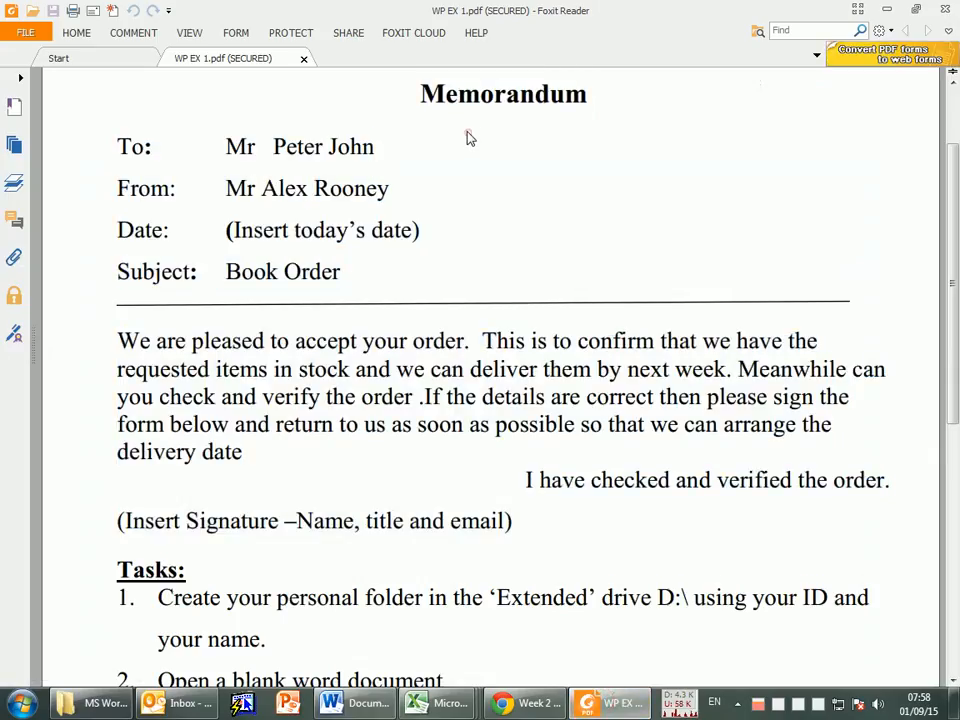
left_click(347, 702)
type("Me")
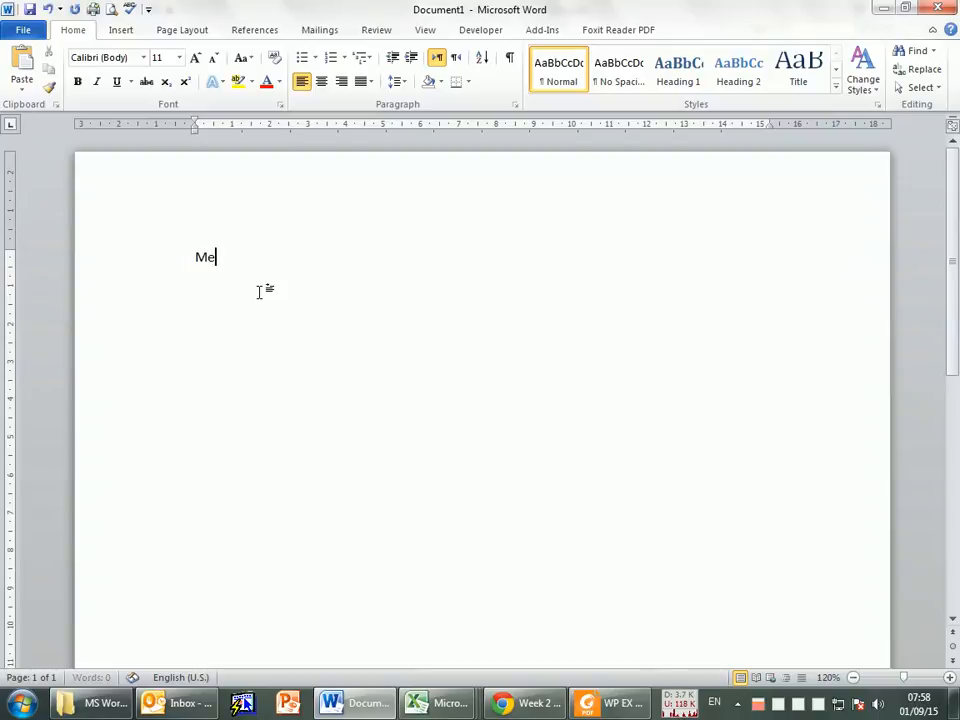
type("morandu")
key("alt+Tab")
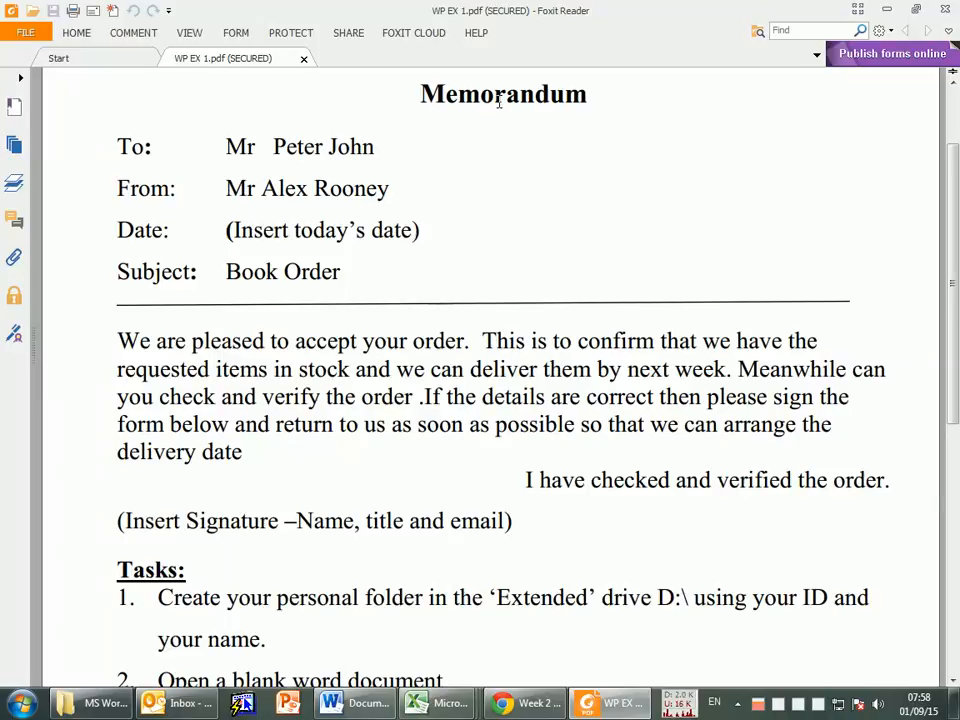
key("alt+Tab")
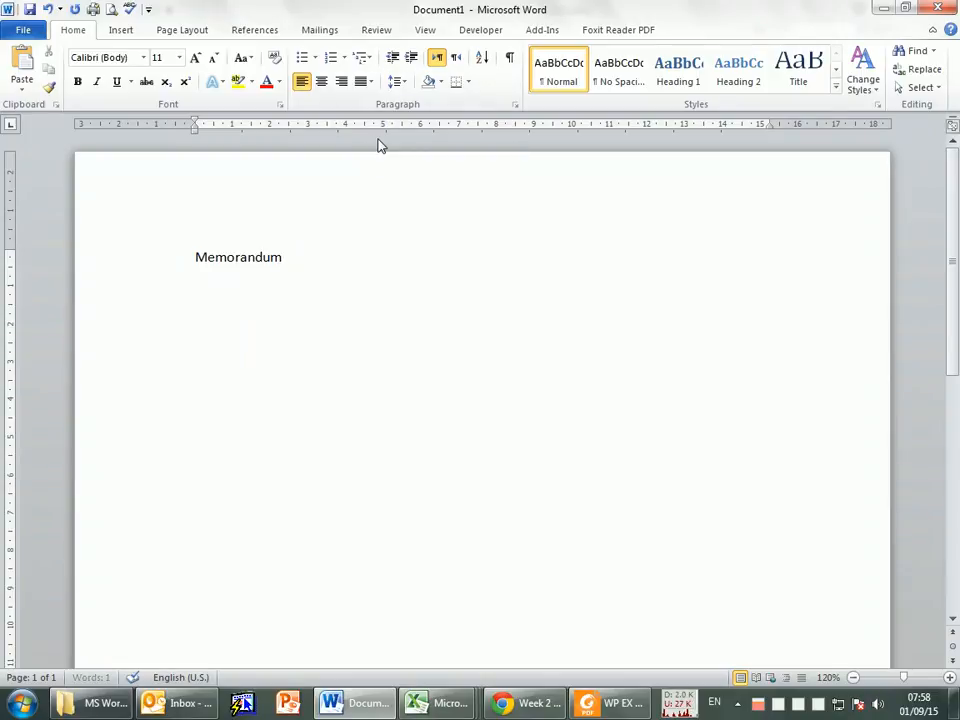
Step: Add a "To:" line below the heading with "Mr" and the recipient's full name from the exercise
key("alt+Tab")
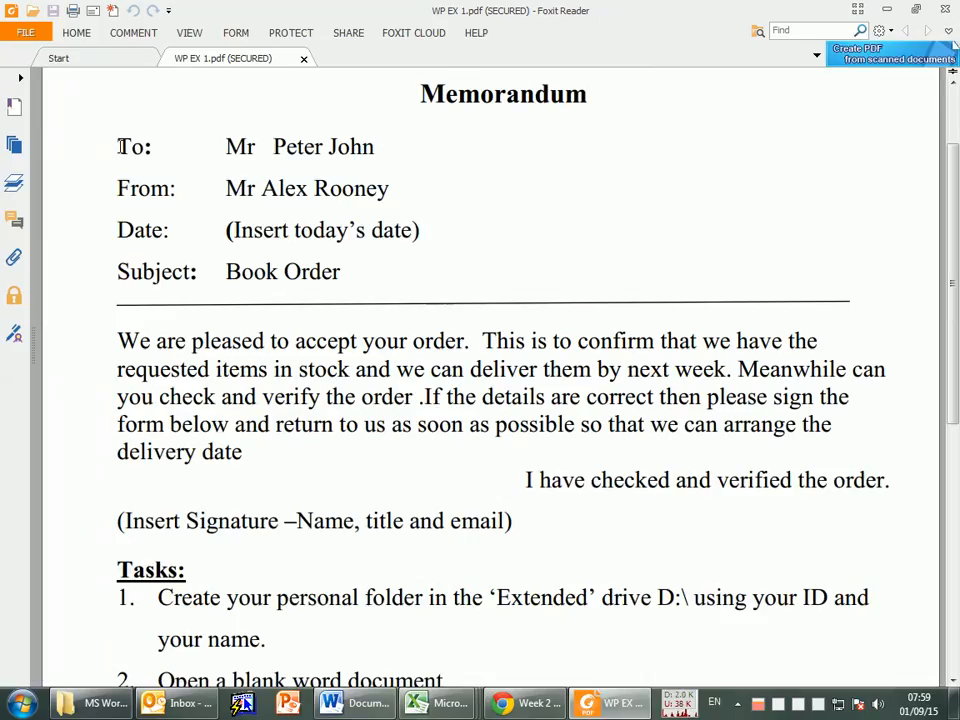
key("alt+Tab")
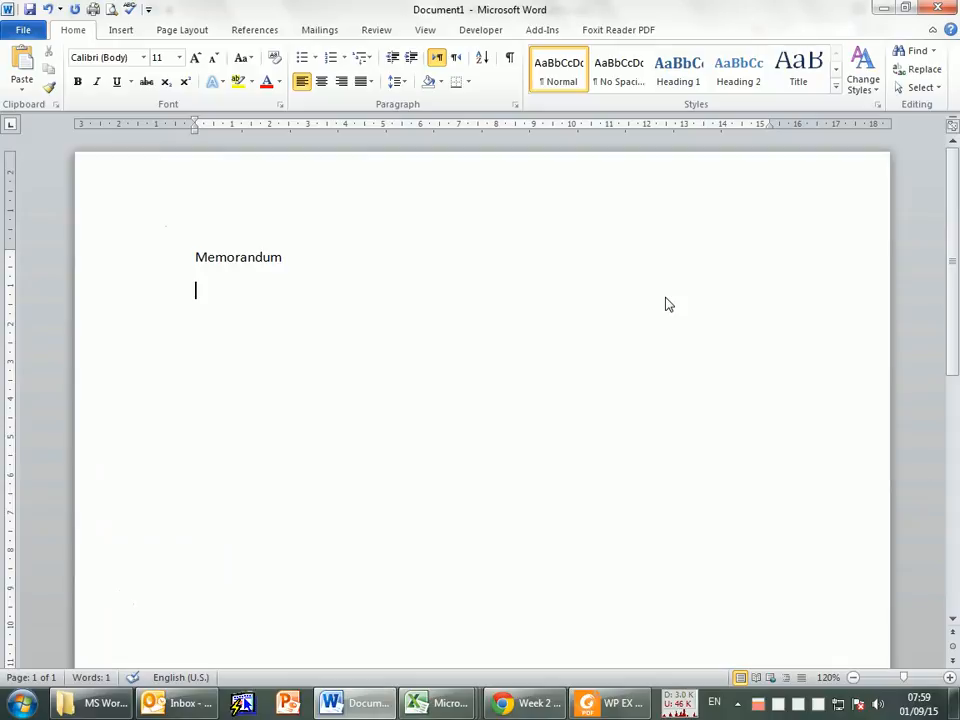
type("To: Mr ")
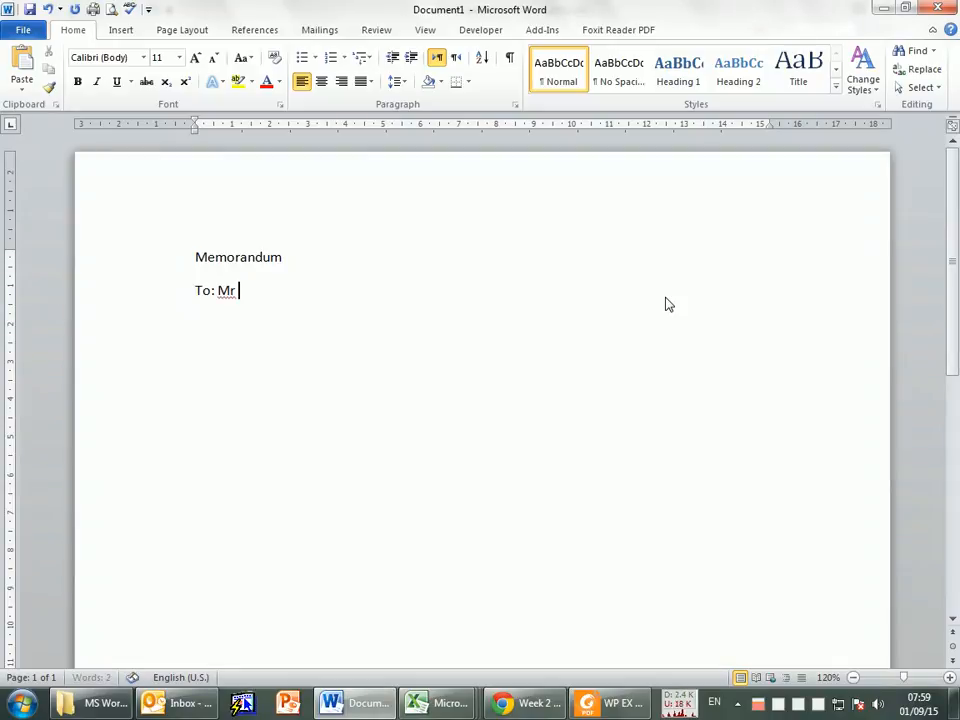
key("alt+Tab")
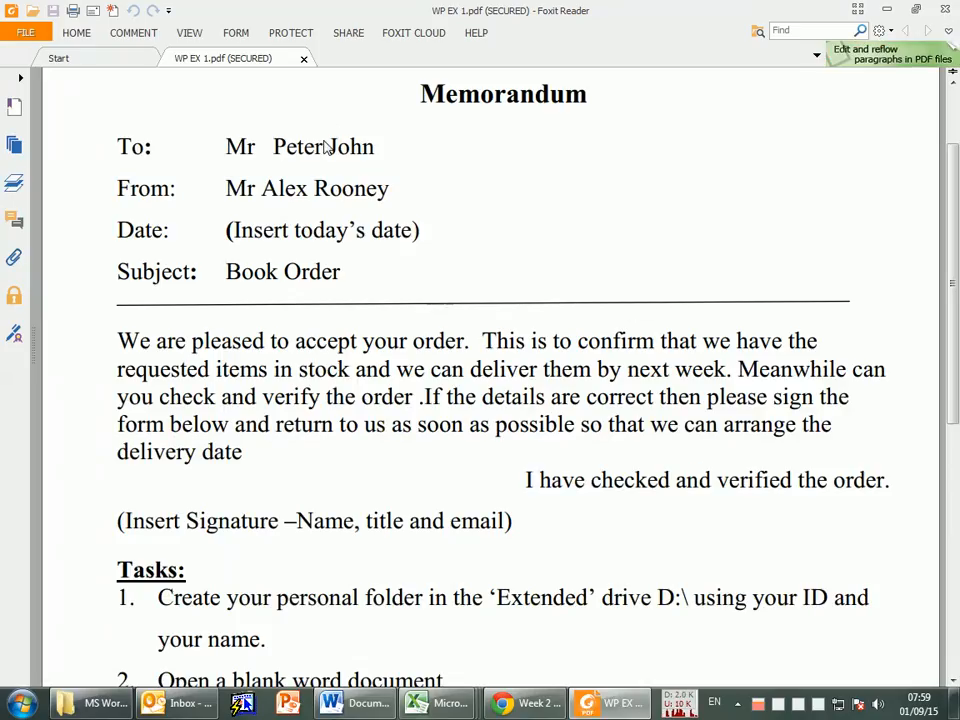
key("alt+Tab")
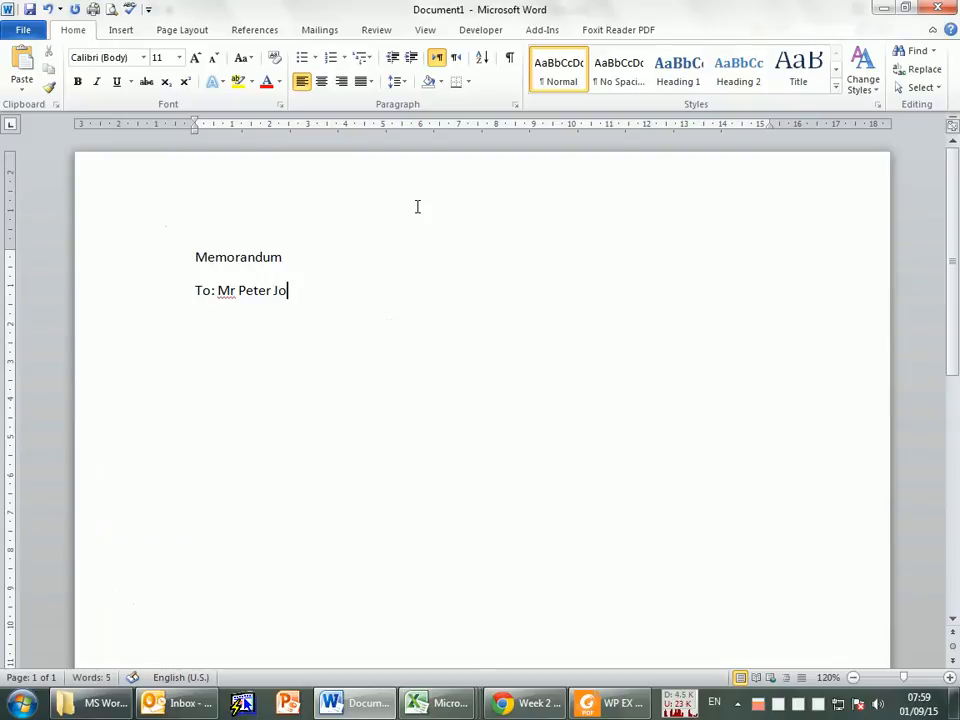
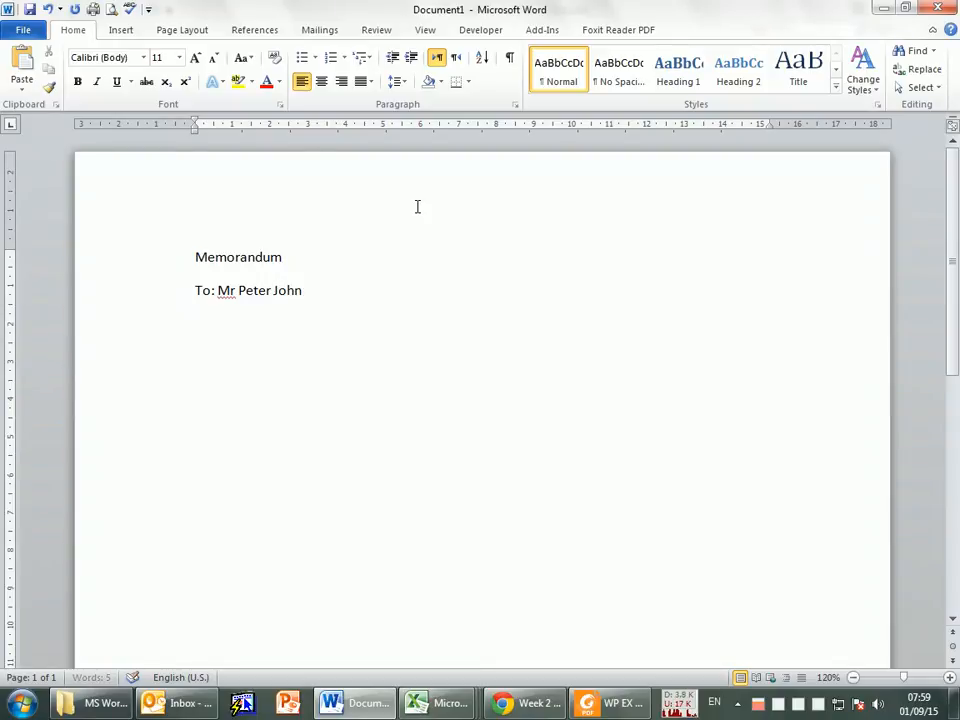
Step: Try to copy the "From:" line from the exercise PDF onto a new line of the memo and undo the paste
key("alt+Tab")
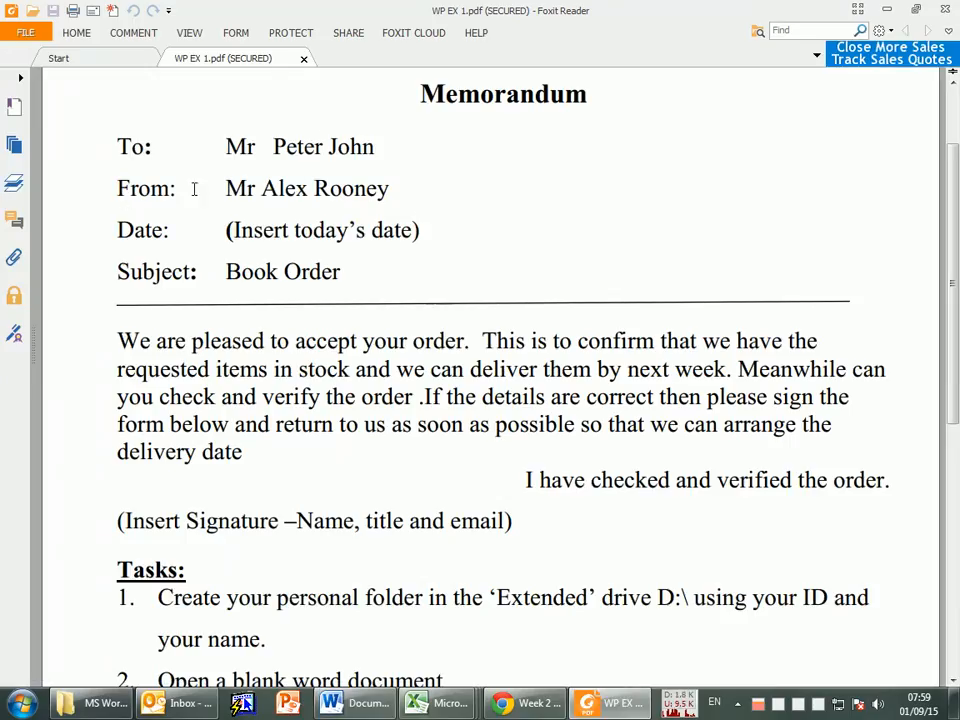
left_click_drag(119, 190, 407, 184)
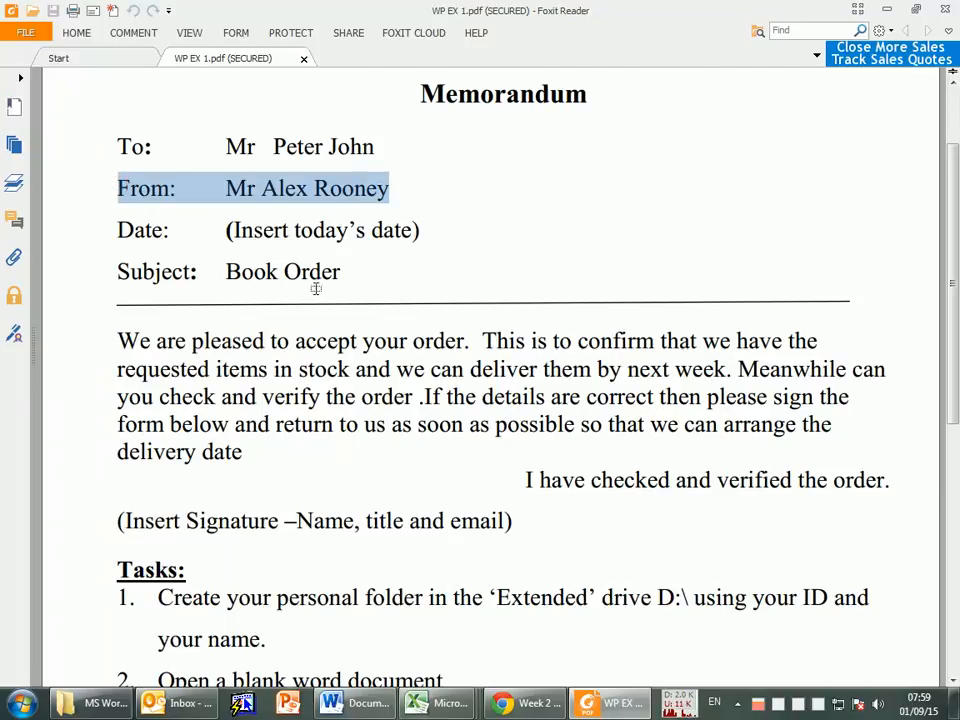
key("alt+Tab")
key("Return")
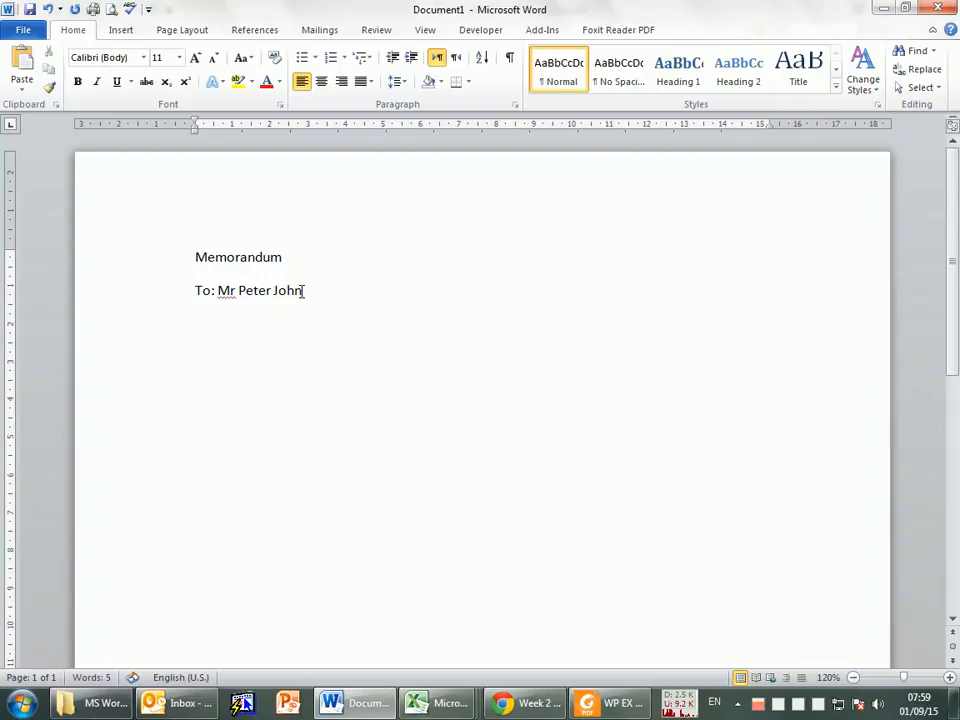
type("Chapter 1: True/False, Multiple Choice, Matching")
key("ctrl+z")
Step: Write the "From:" line below the recipient line with "Mr" and the sender's full name from the exercise
key("alt+Tab")
left_click(313, 229)
left_click_drag(115, 184, 173, 186)
left_click(176, 209)
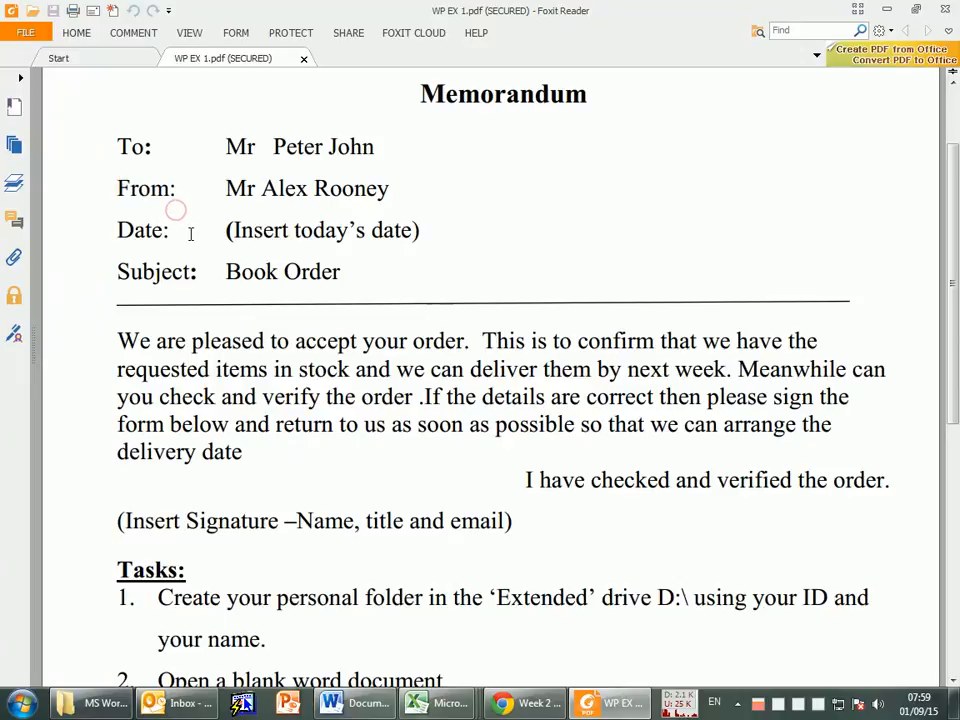
key("alt+Tab")
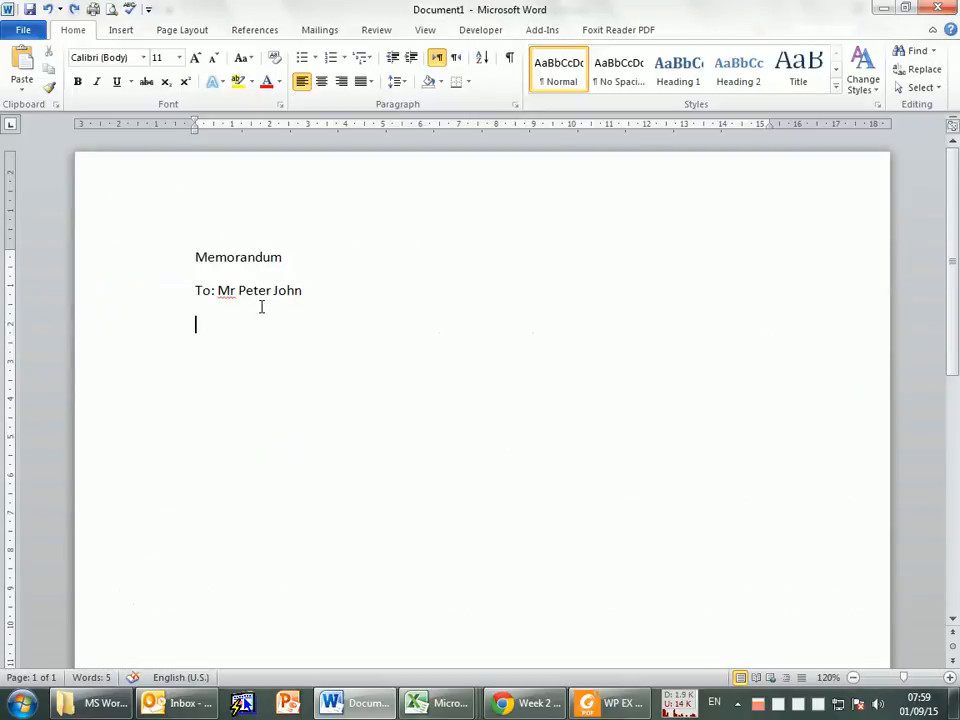
type("From:")
key("alt+Tab")
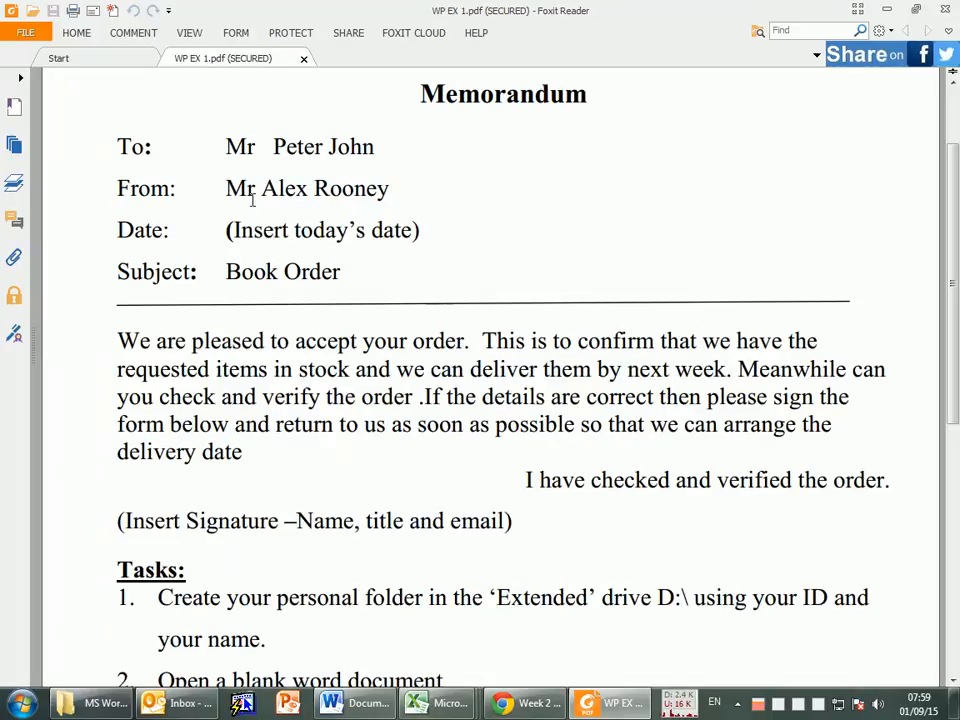
key("alt+Tab")
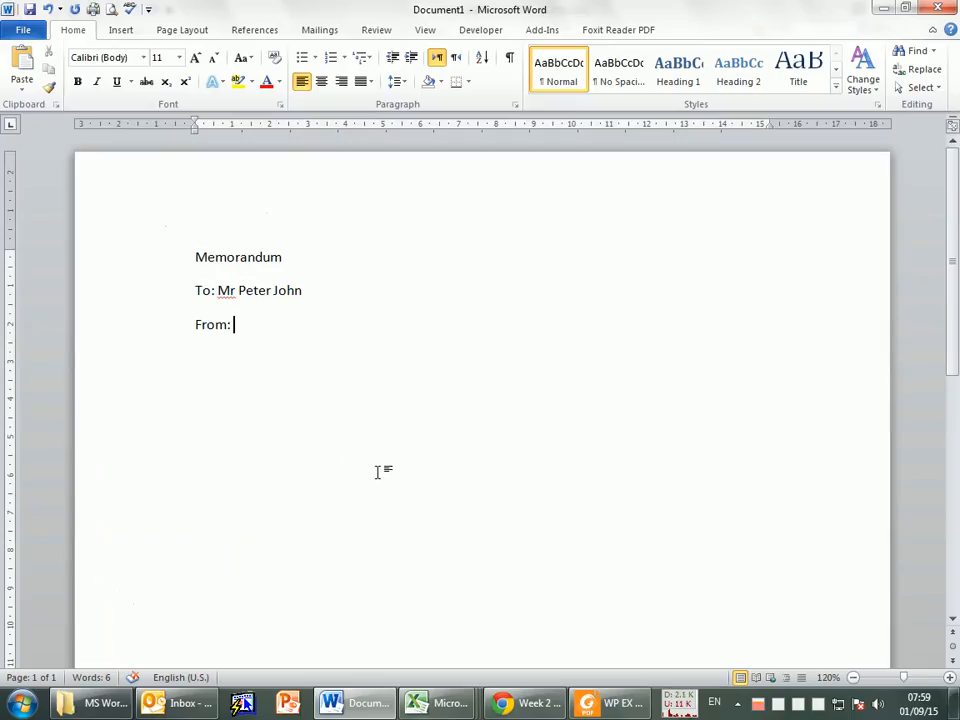
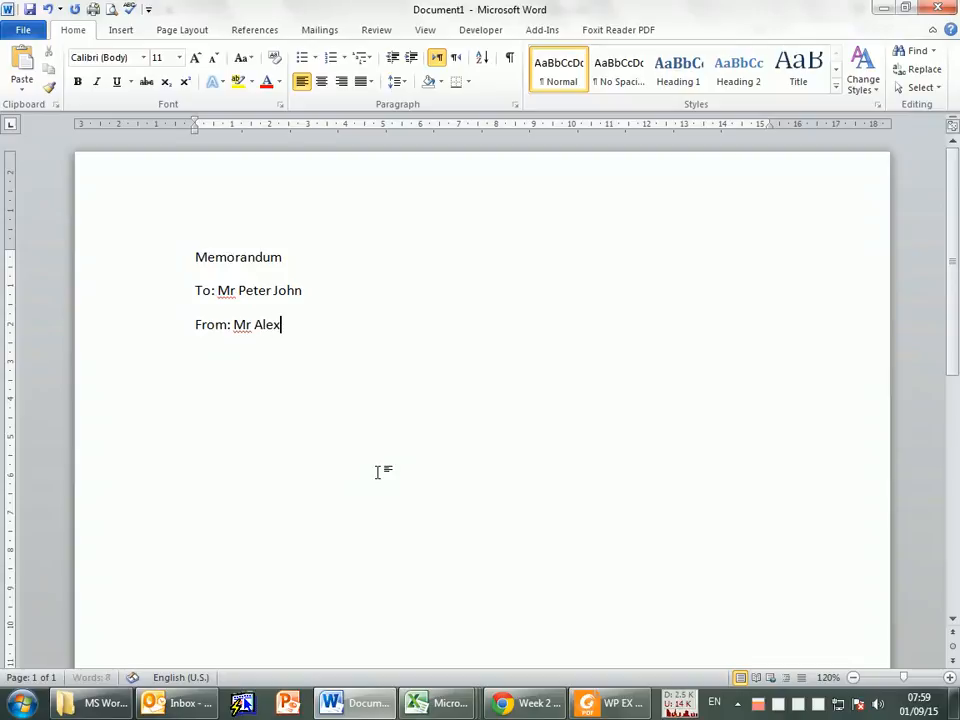
key("alt+Tab")
key("alt+Tab")
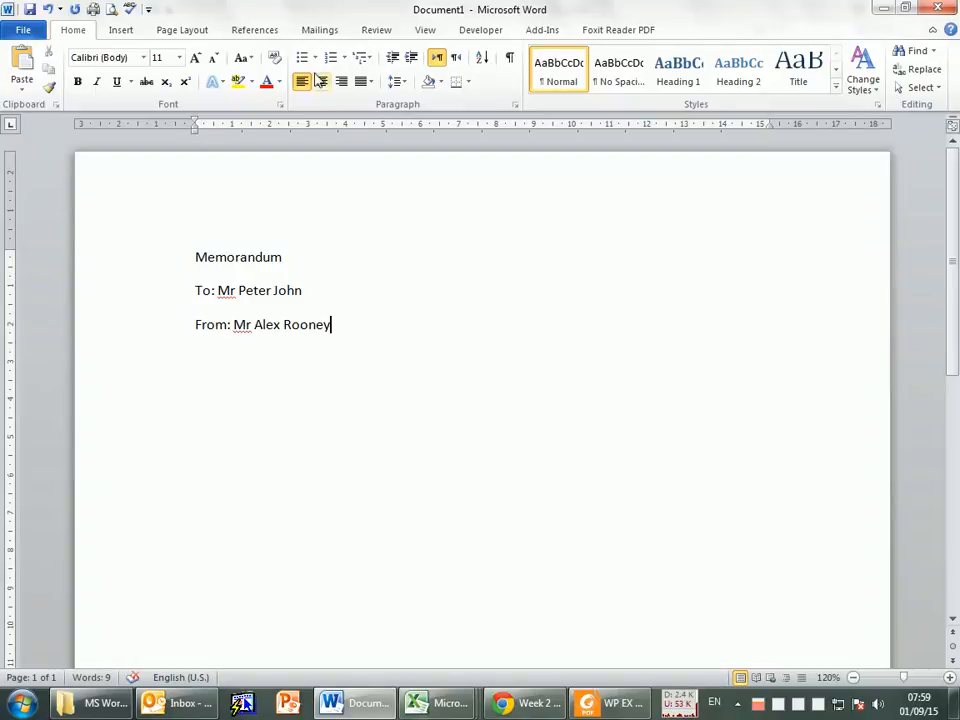
Step: Arrange the two windows side by side, with the exercise PDF on the left half of the screen and Word on the right half
left_click_drag(455, 14, 958, 190)
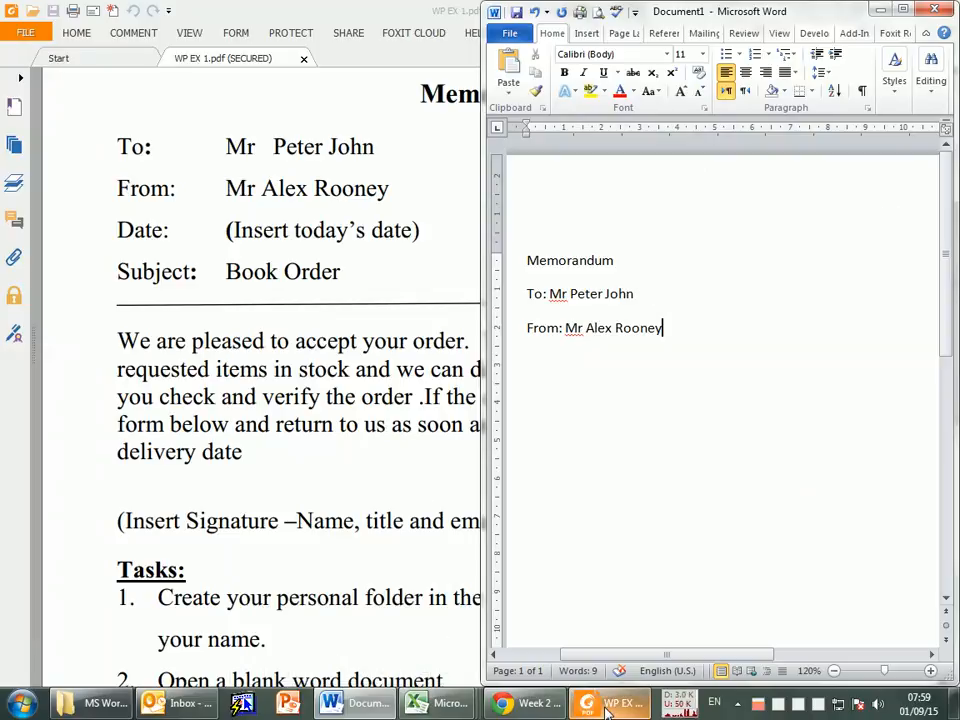
left_click(605, 703)
left_click(364, 245)
left_click_drag(497, 22, 1, 130)
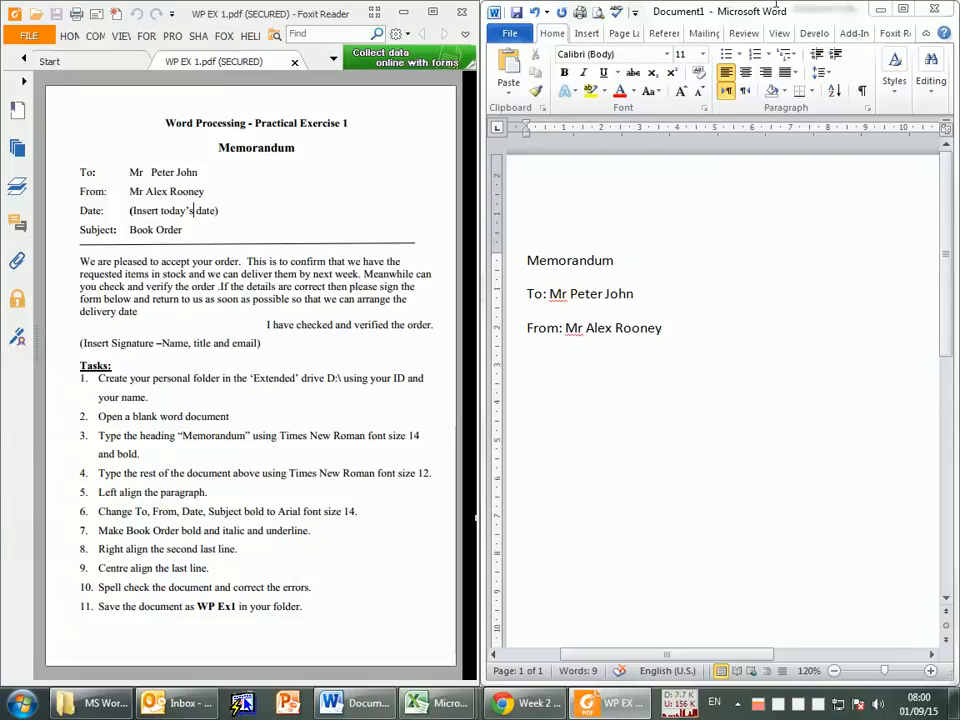
left_click_drag(740, 8, 596, 218)
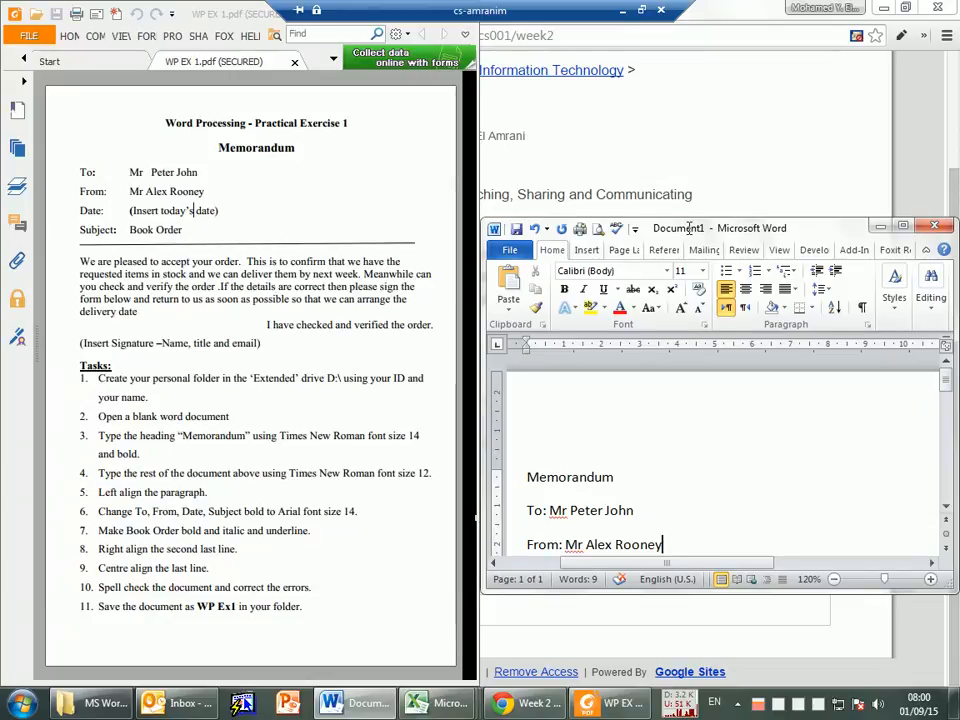
left_click_drag(690, 229, 959, 174)
Step: Add the label "Date:" on a new line below the sender line of the memo
scroll(686, 310, "down", 5)
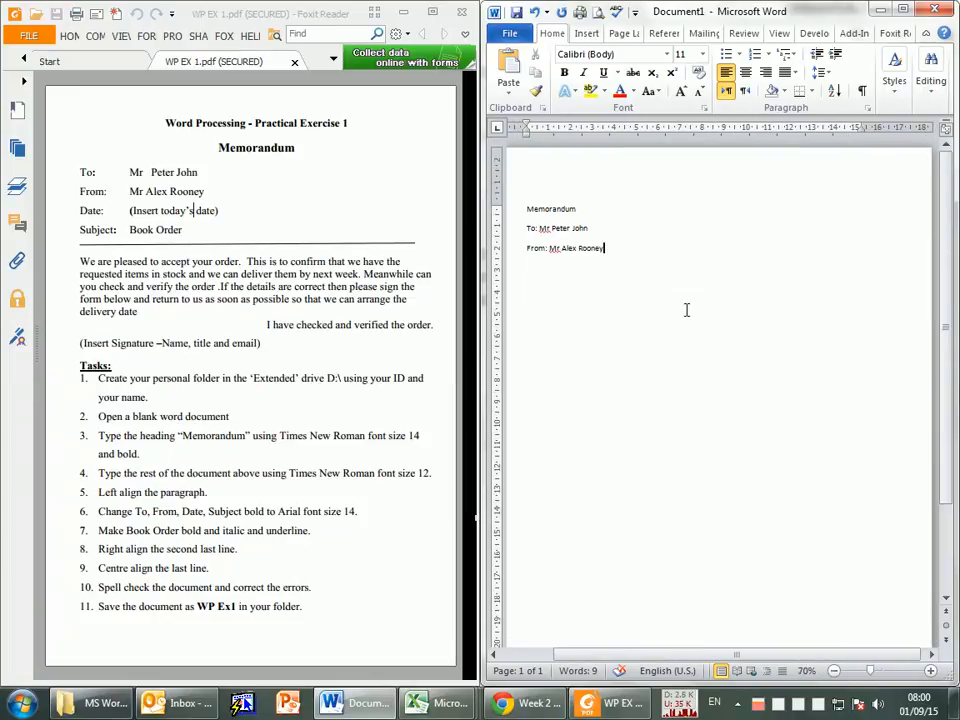
scroll(612, 308, "up", 5)
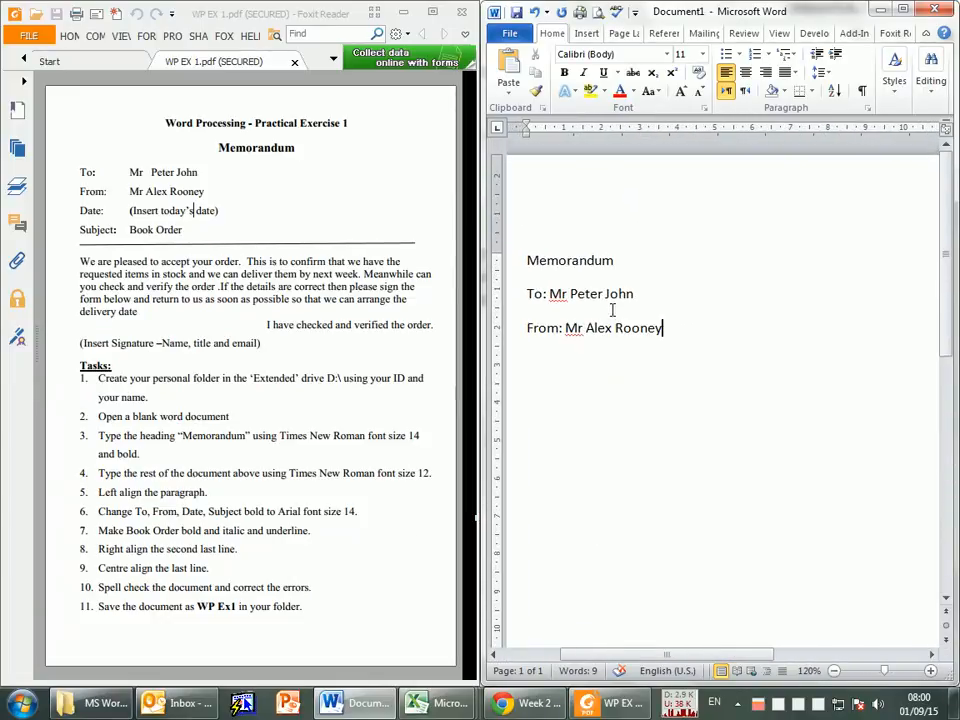
scroll(612, 310, "up", 1)
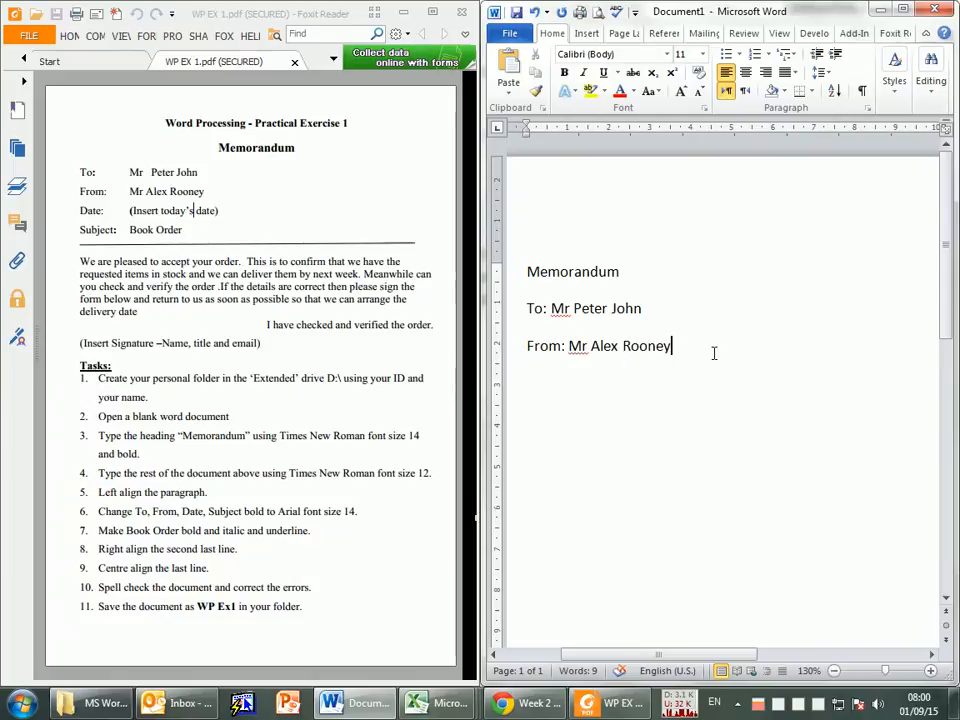
key("Return")
type("Date")
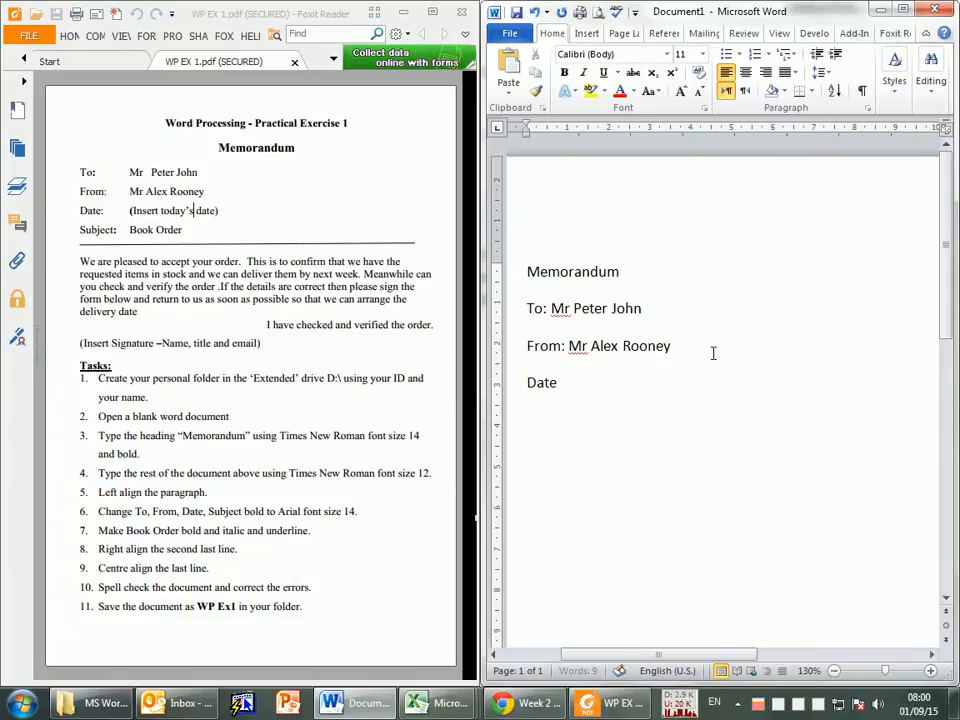
type(":")
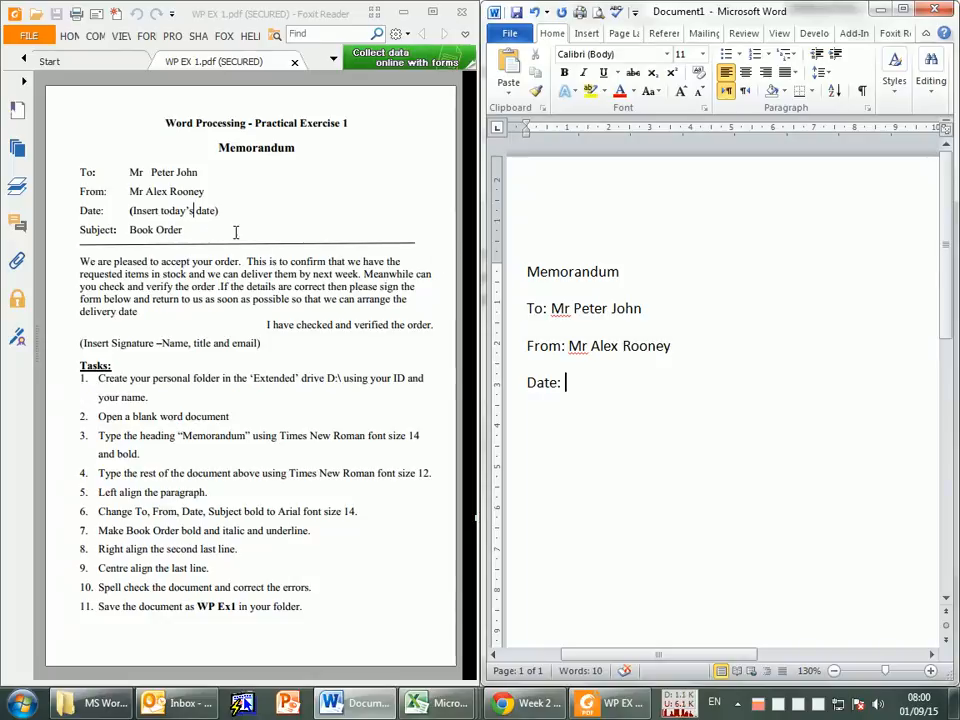
scroll(183, 227, "up", 1, "ctrl")
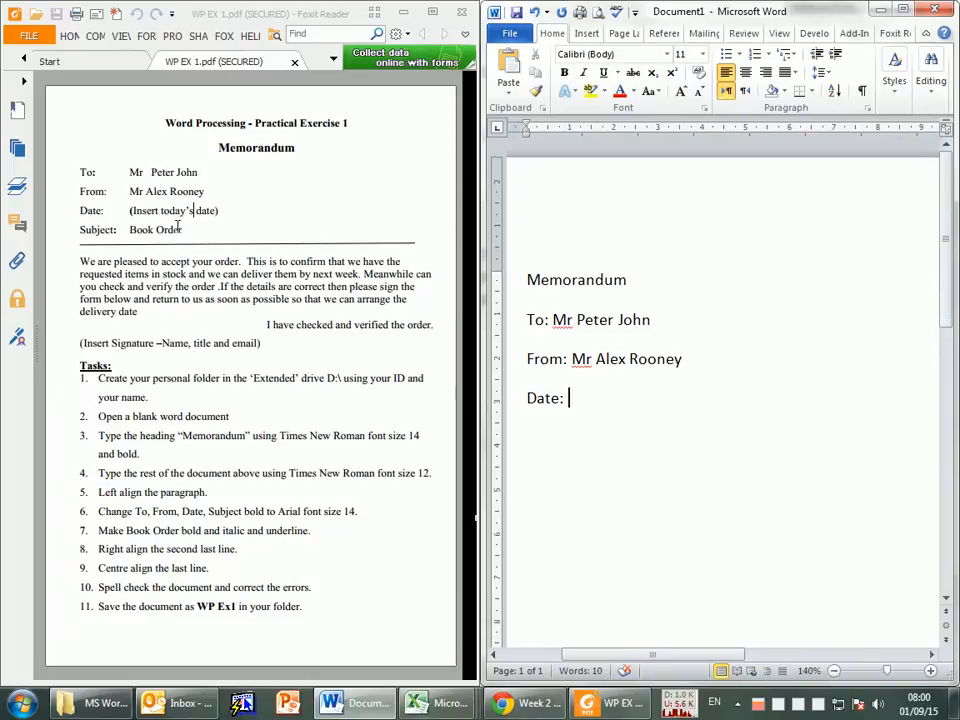
scroll(150, 232, "up", 1, "ctrl")
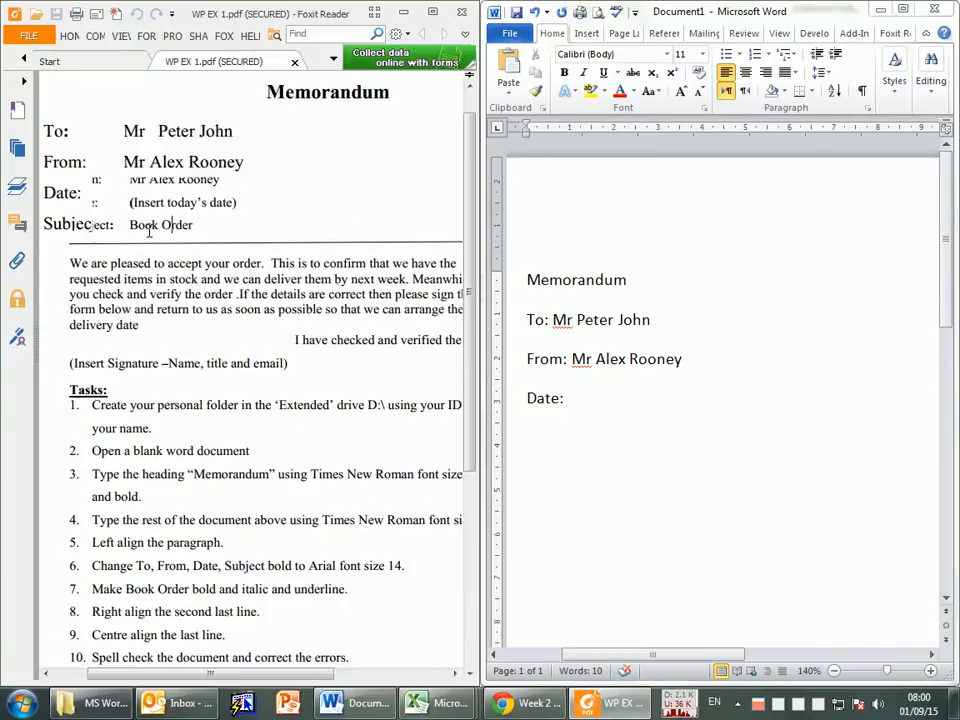
scroll(151, 230, "down", 1, "ctrl")
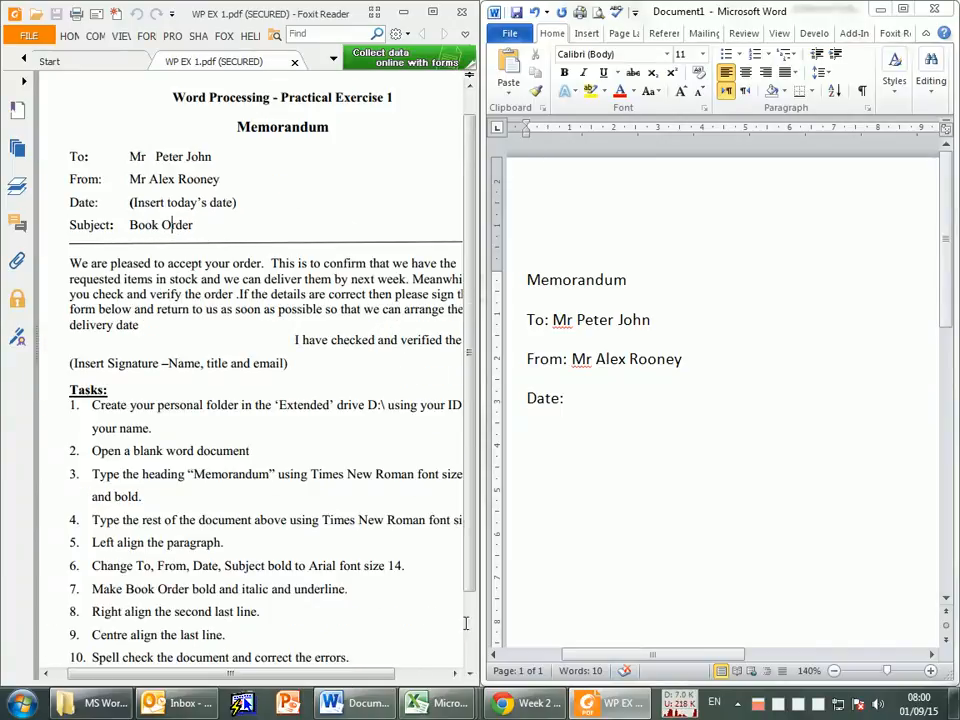
Step: Enable the keystroke display utility and move its overlay off the Word ribbon onto the empty lower part of the page
left_click(738, 703)
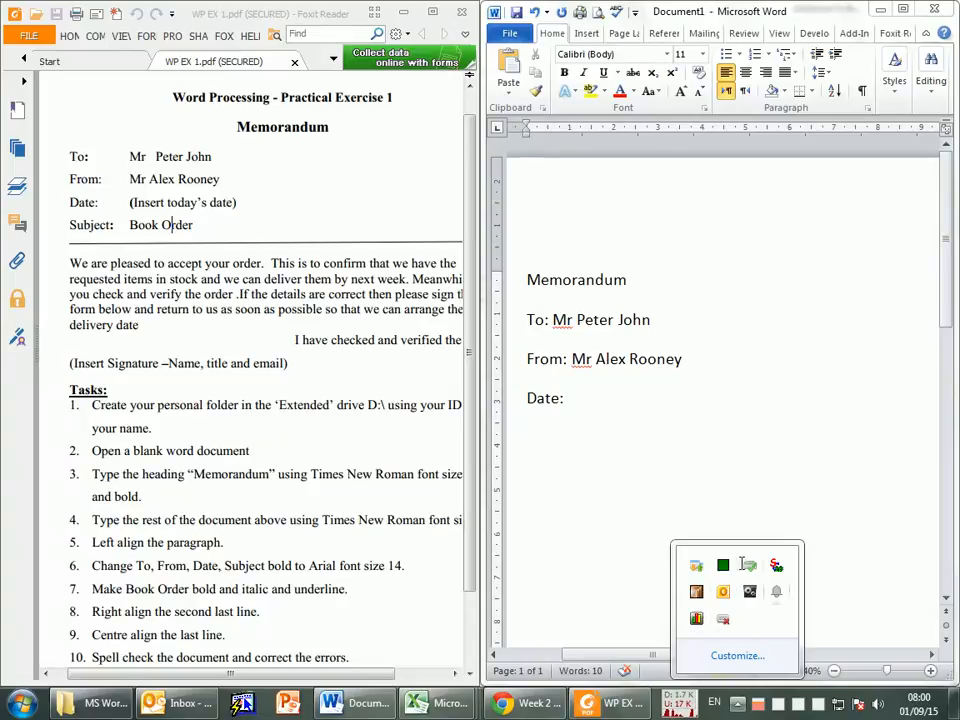
right_click(723, 619)
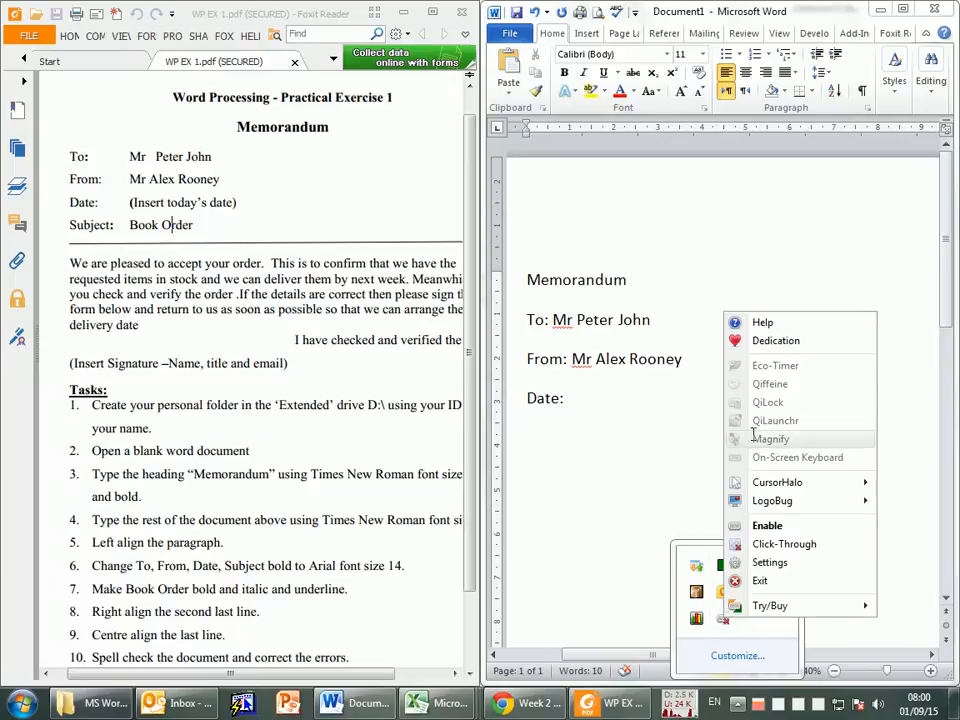
left_click(768, 525)
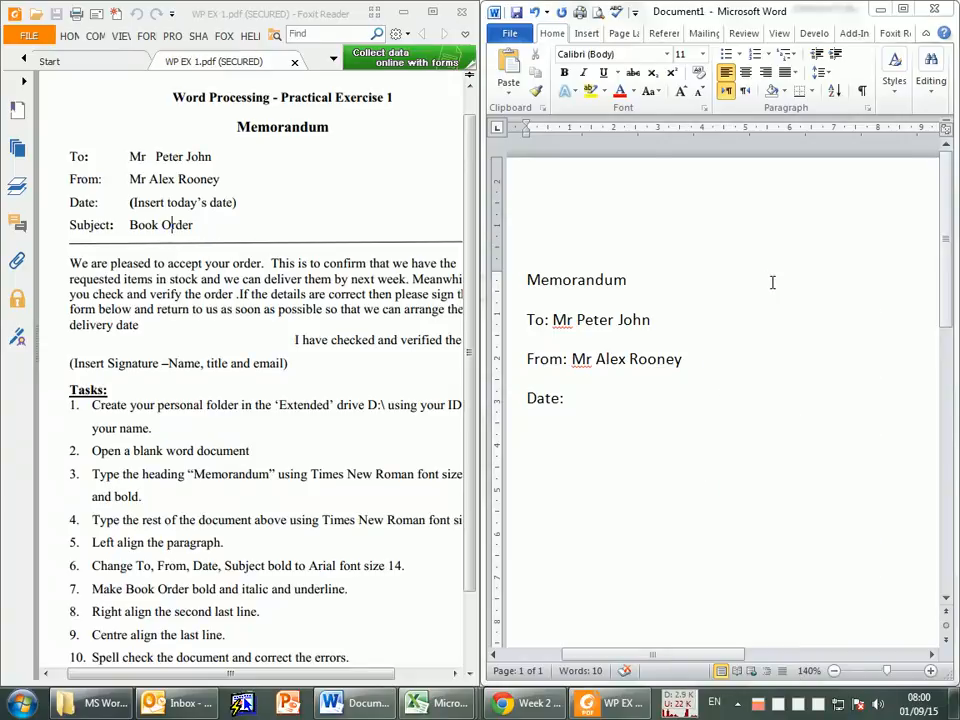
scroll(263, 278, "down", 1)
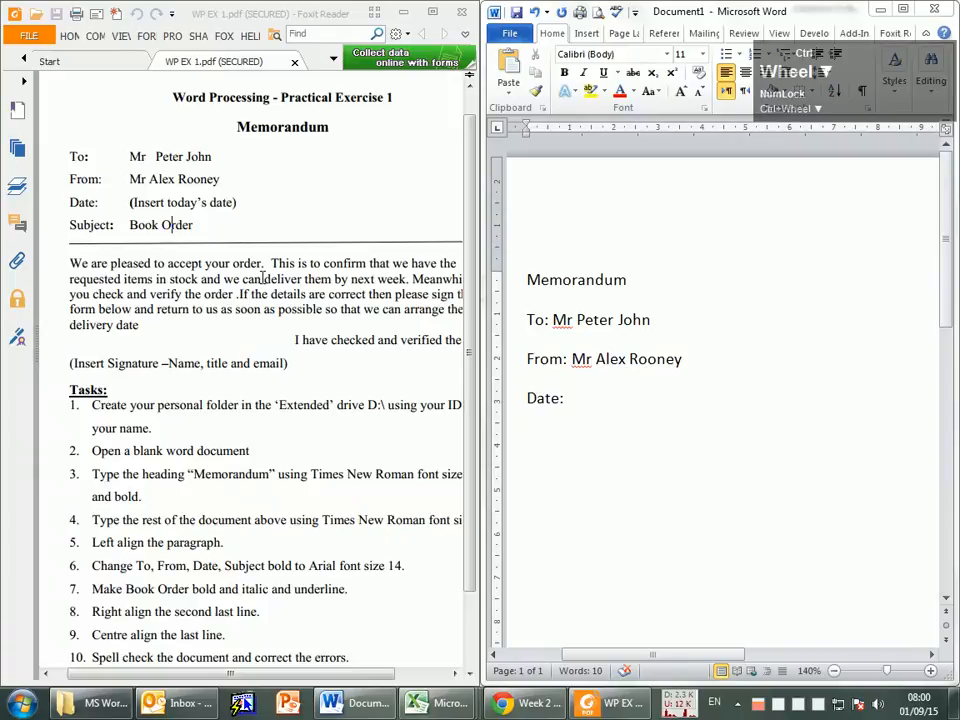
left_click_drag(856, 82, 837, 606)
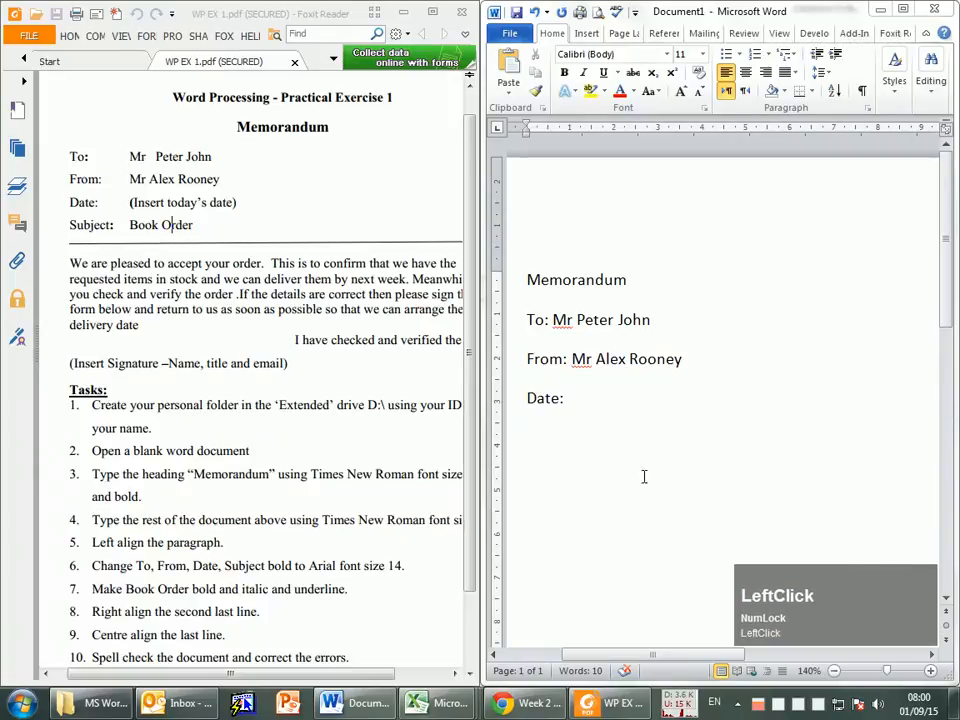
Step: Examine the memorandum text and the task list in the exercise PDF at different zoom levels
scroll(206, 390, "down", 1)
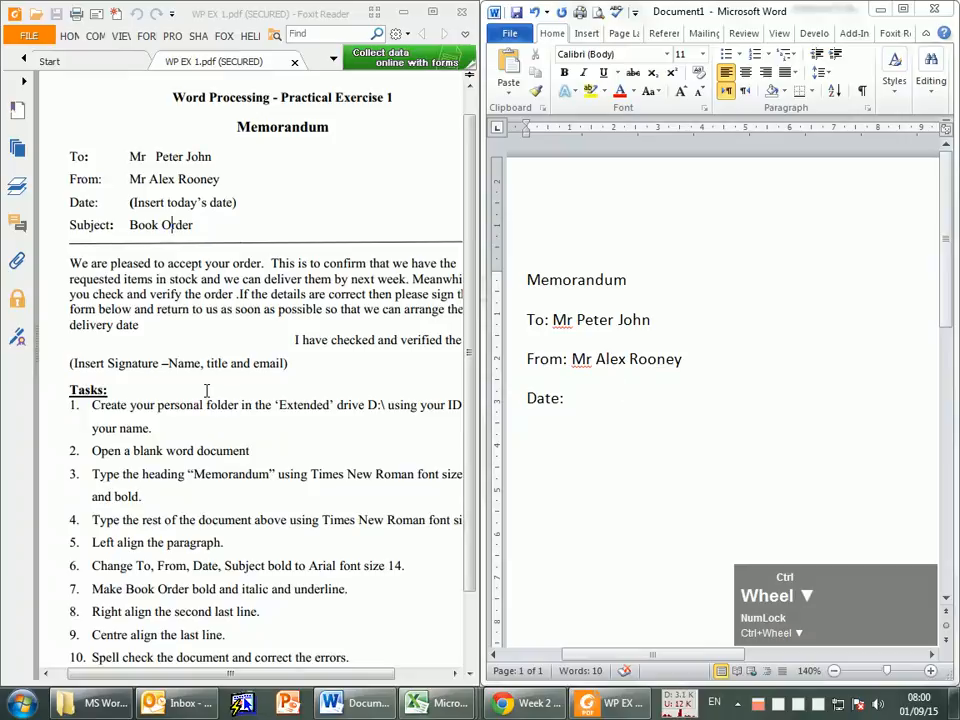
left_click(320, 405)
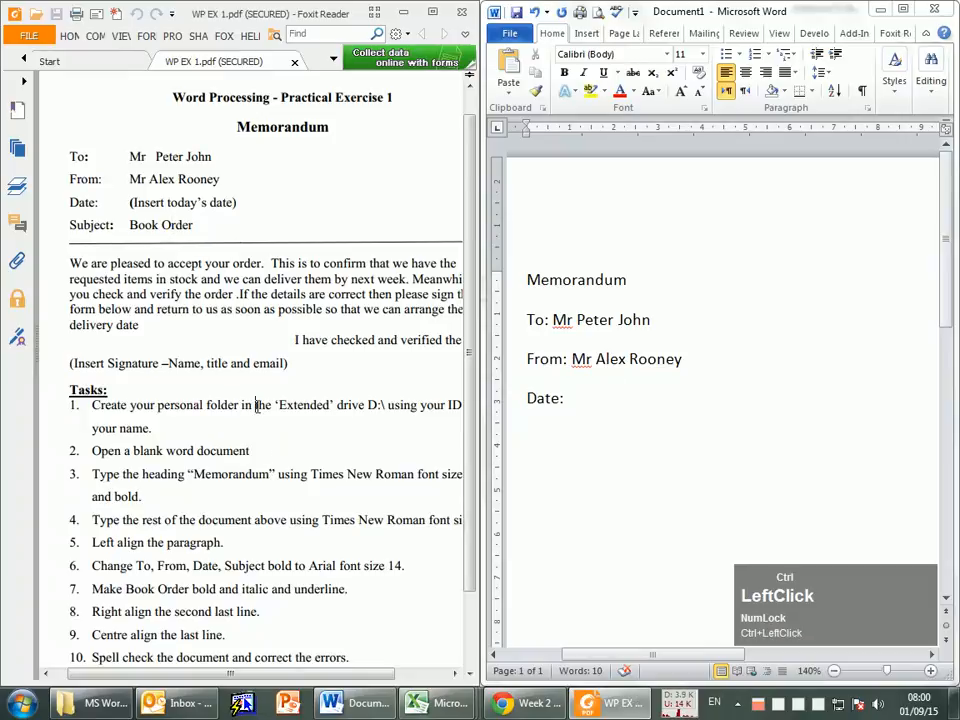
scroll(252, 405, "up", 2)
scroll(250, 405, "down", 1)
scroll(250, 405, "down", 1)
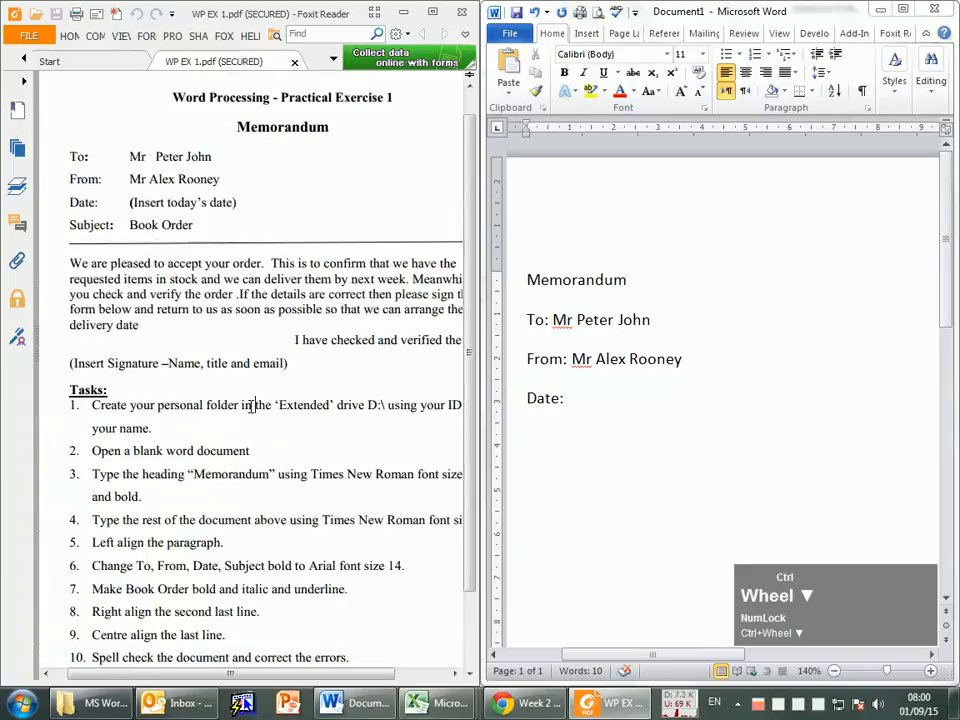
scroll(250, 405, "down", 1)
scroll(250, 406, "down", 1)
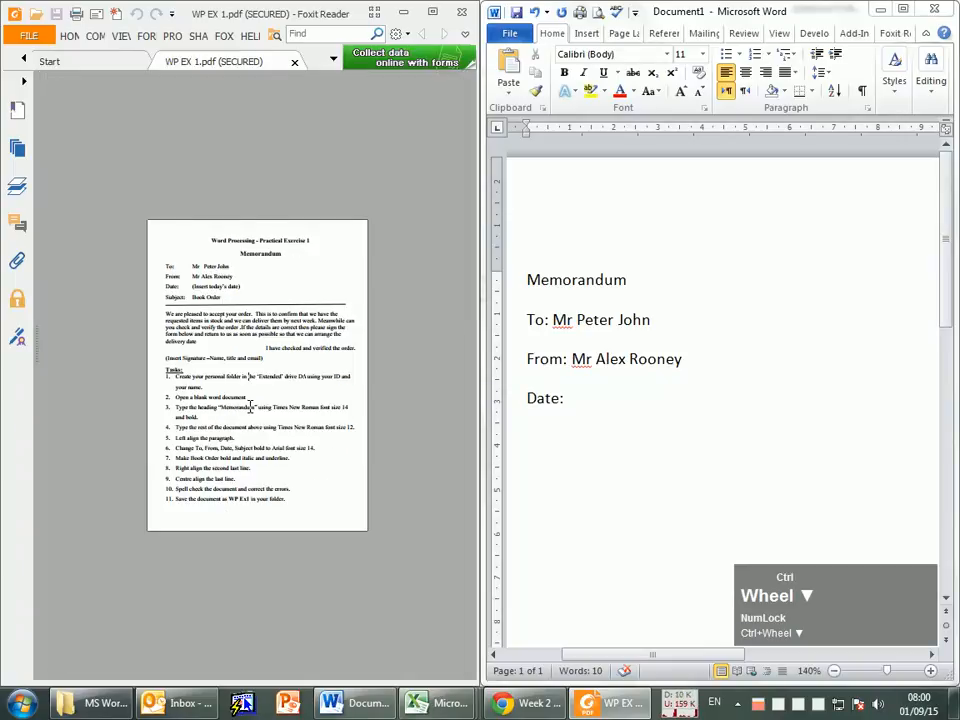
scroll(250, 406, "up", 3)
scroll(250, 406, "up", 1)
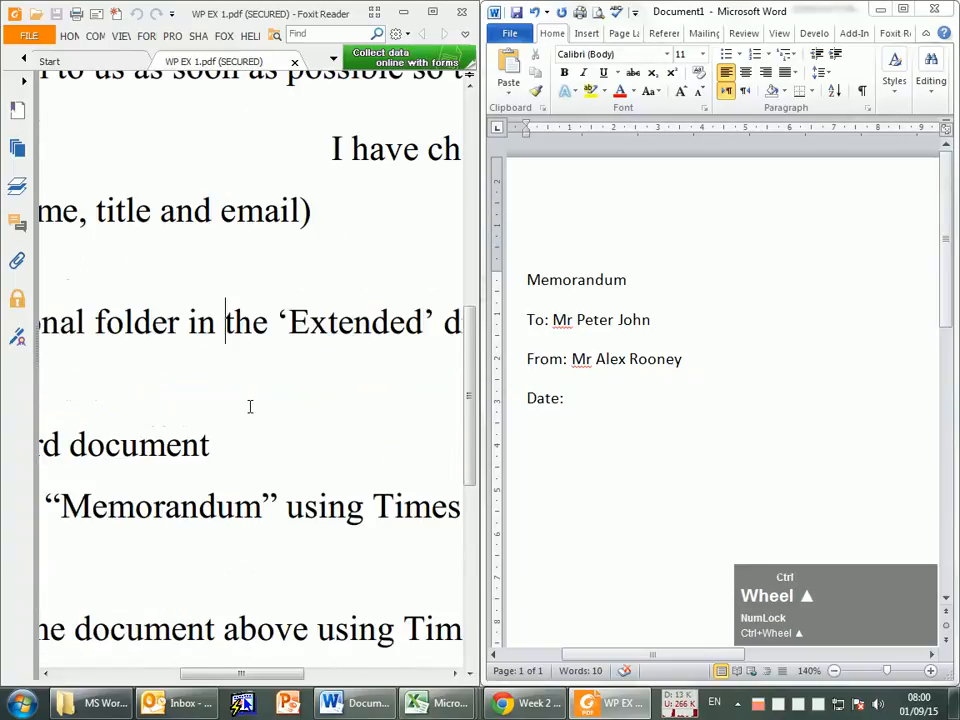
scroll(250, 406, "down", 3)
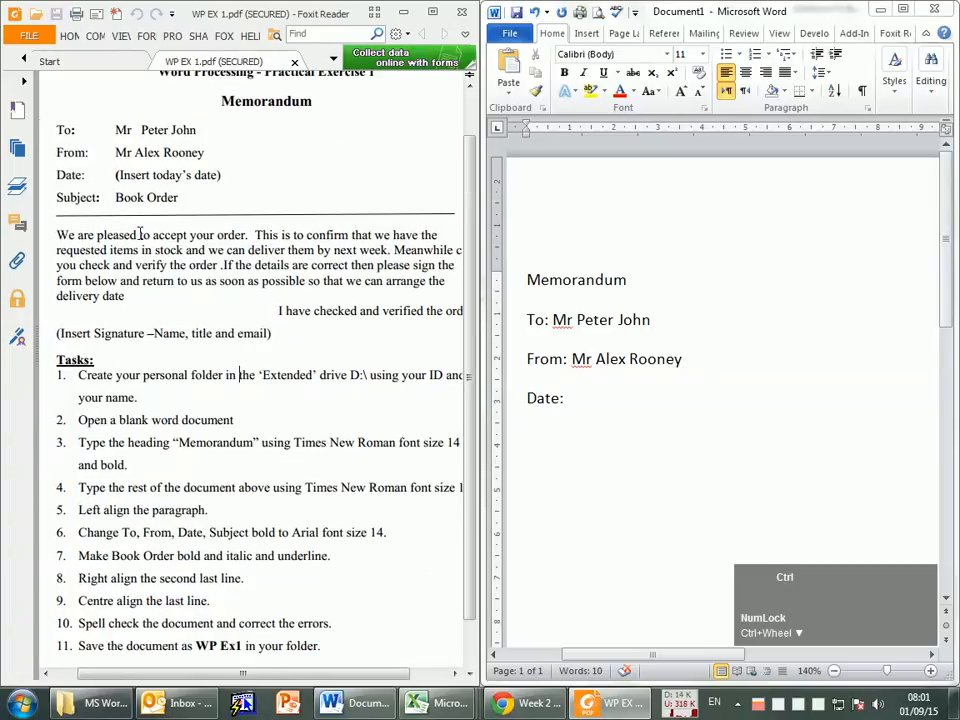
scroll(77, 304, "up", 3)
scroll(55, 161, "up", 1)
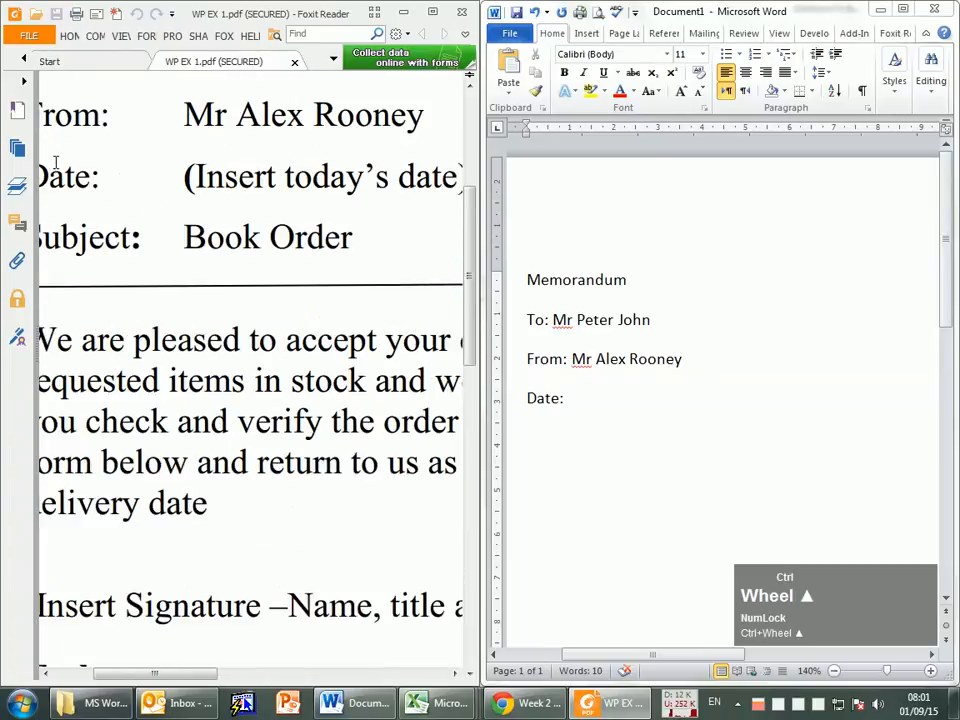
scroll(70, 172, "down", 2)
scroll(77, 178, "down", 1)
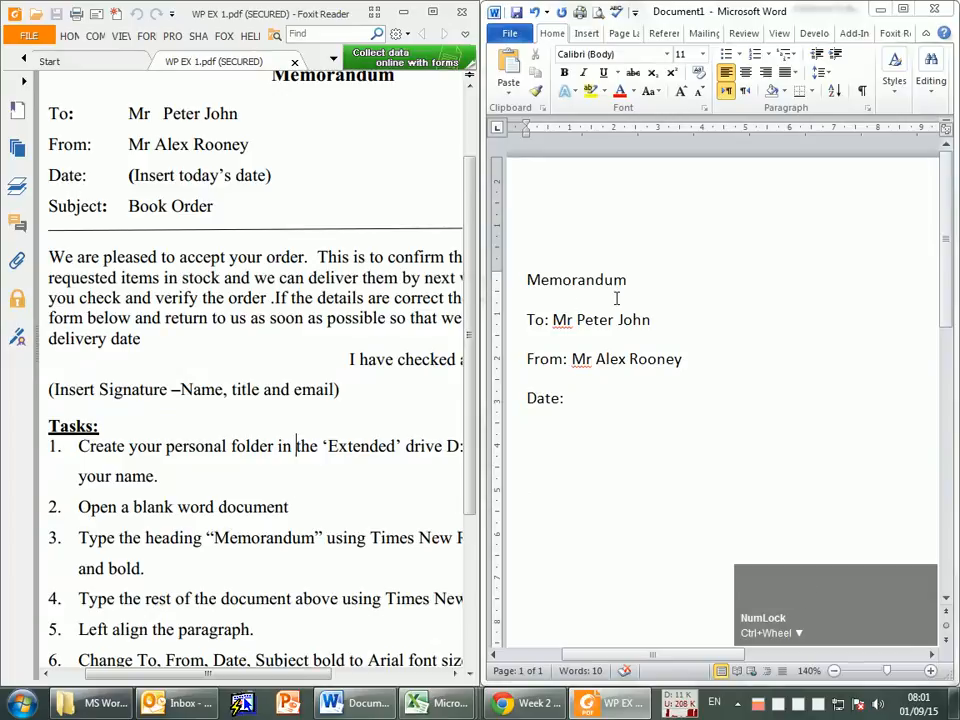
scroll(602, 394, "down", 2)
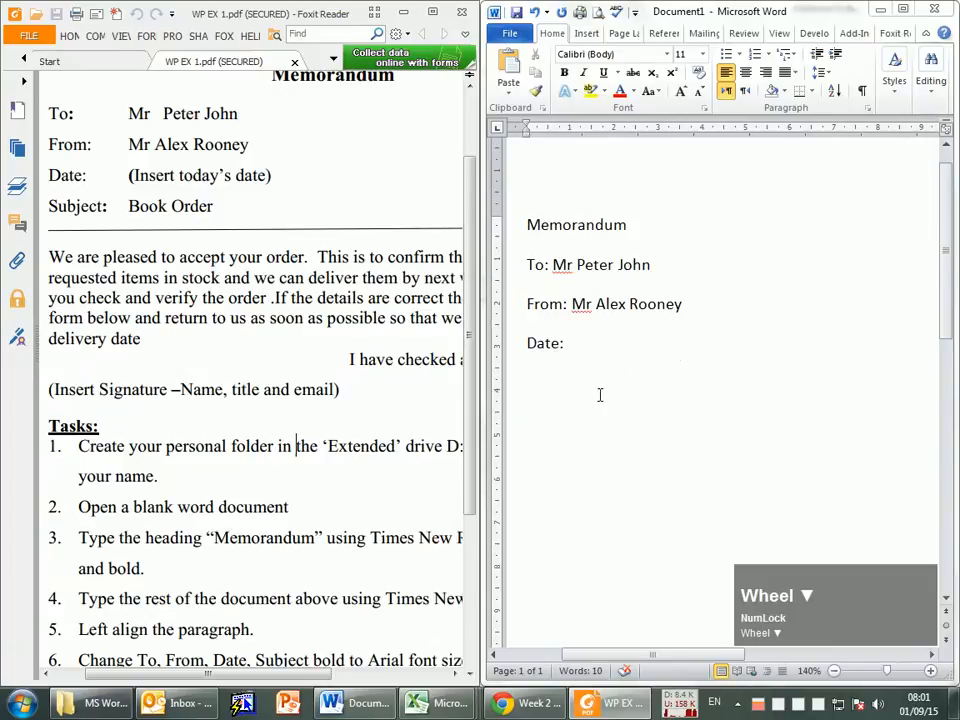
Step: Compare the memo's "Date:" line in Word with the date instruction in the exercise PDF
left_click(579, 298)
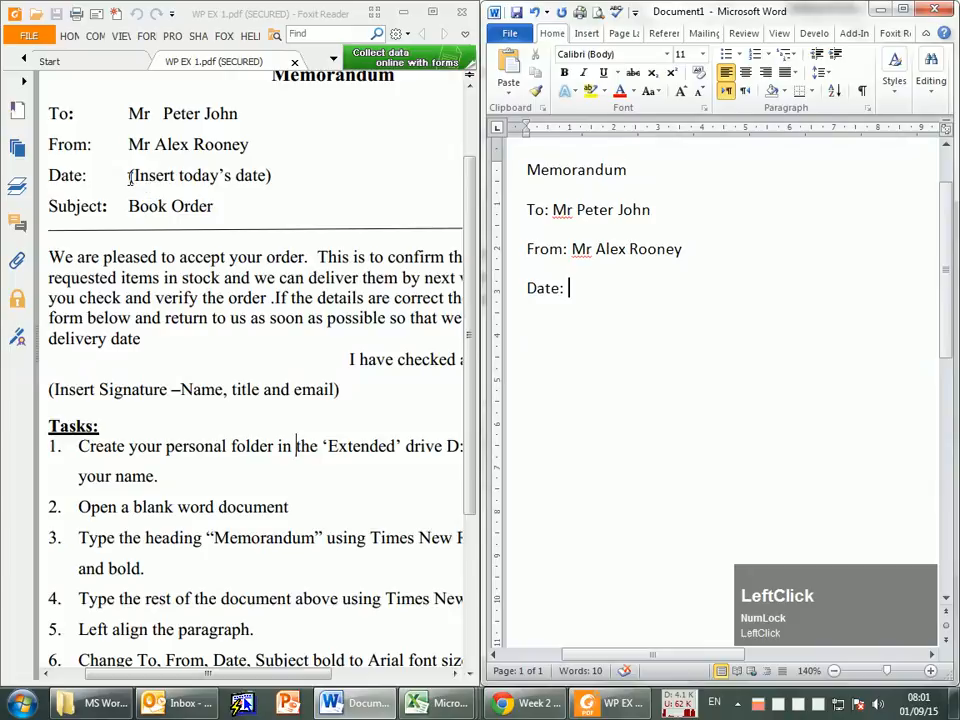
left_click_drag(130, 177, 279, 180)
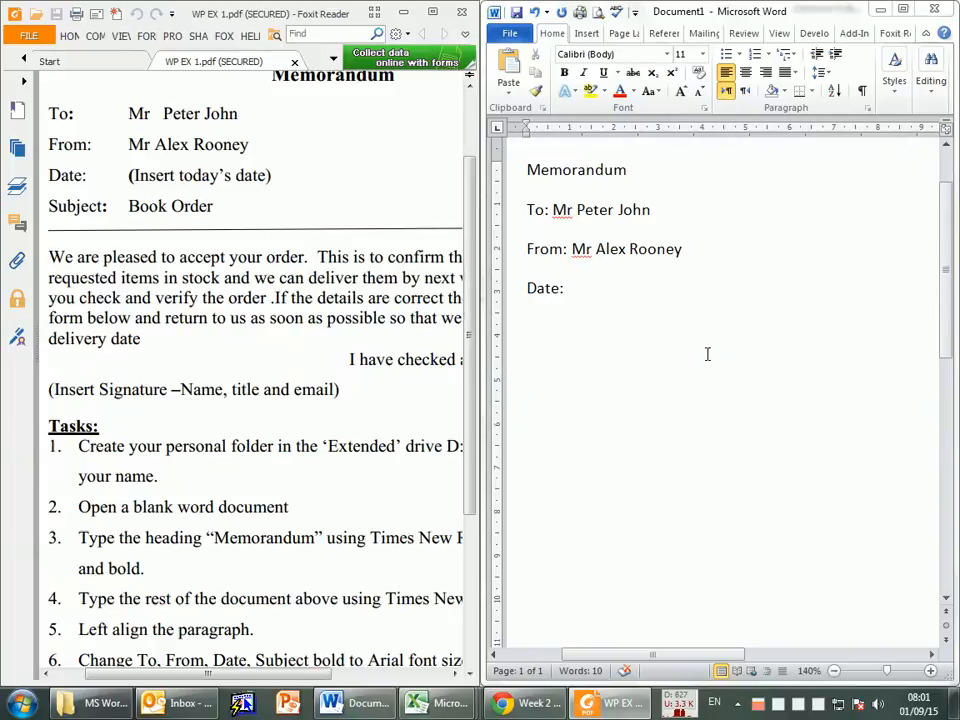
scroll(685, 362, "up", 1)
scroll(266, 348, "up", 2)
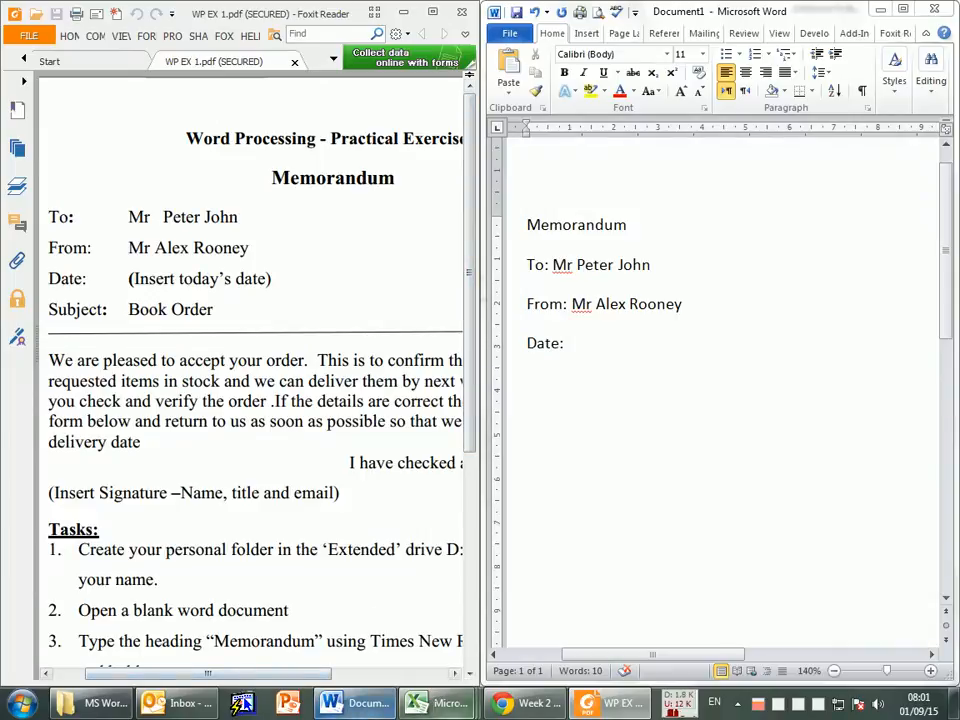
Step: Switch to the course web page in Chrome, and maximize first the exercise PDF window and then the Word window
left_click(522, 704)
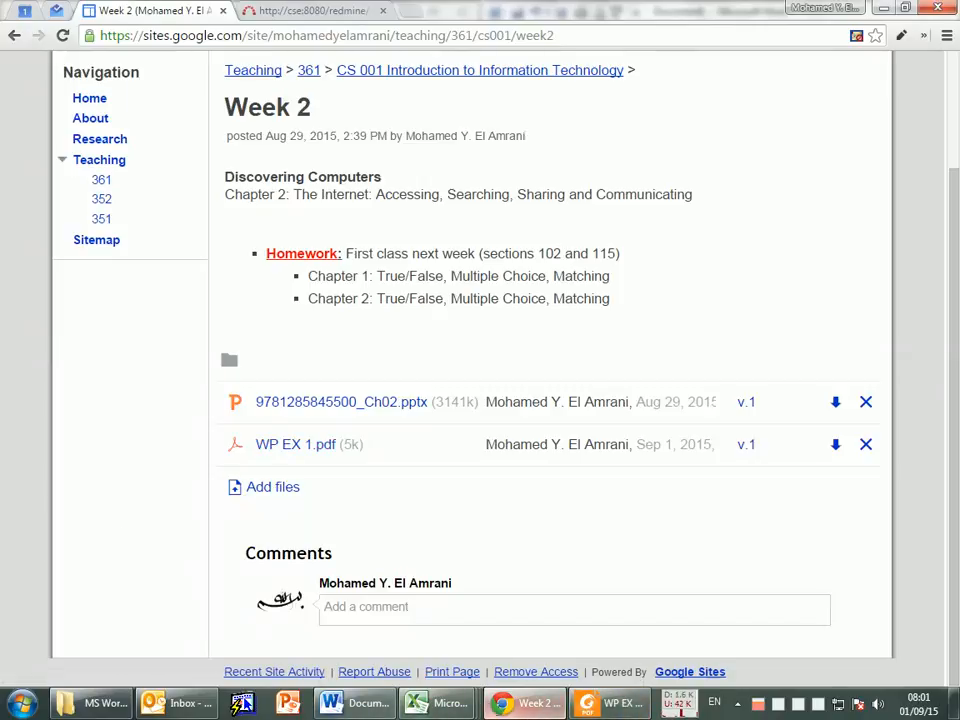
mouse_move(547, 708)
left_click(620, 703)
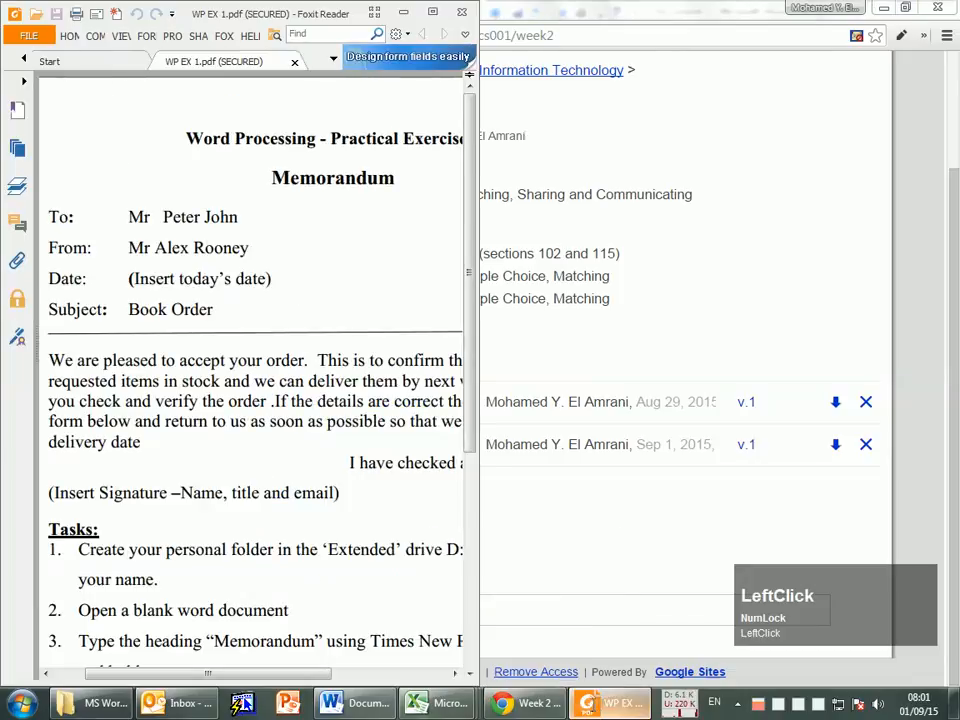
left_click(434, 13)
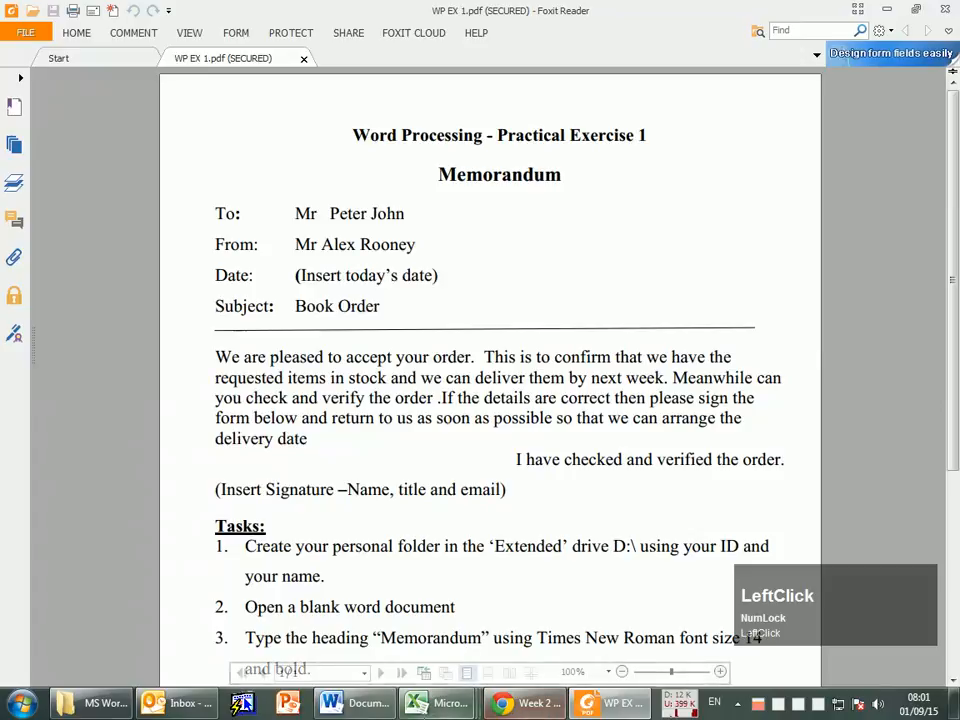
left_click(357, 703)
left_click(902, 9)
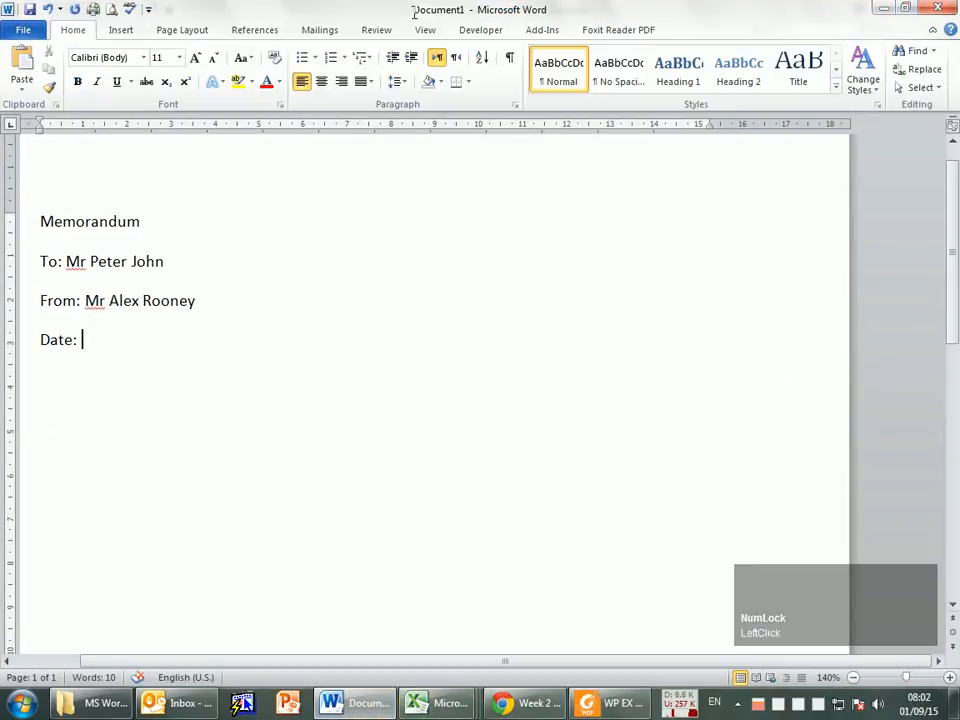
Step: Snap Word to the right half of the screen and the exercise PDF to the left half, with the cursor after "Date:" in the memo
left_click_drag(423, 8, 493, 163)
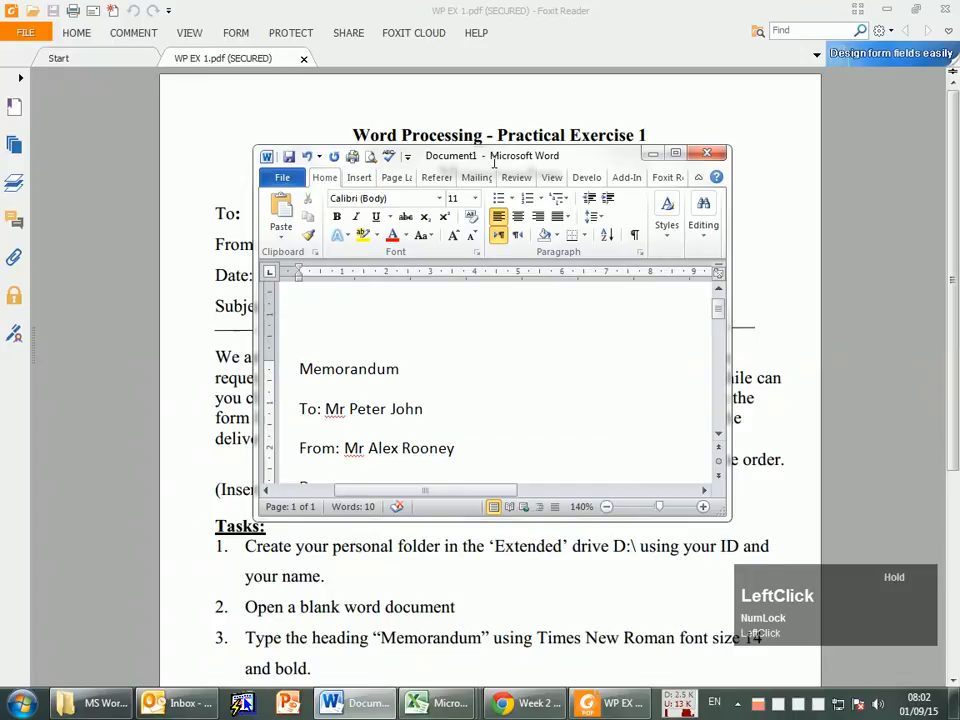
left_click_drag(494, 165, 958, 223)
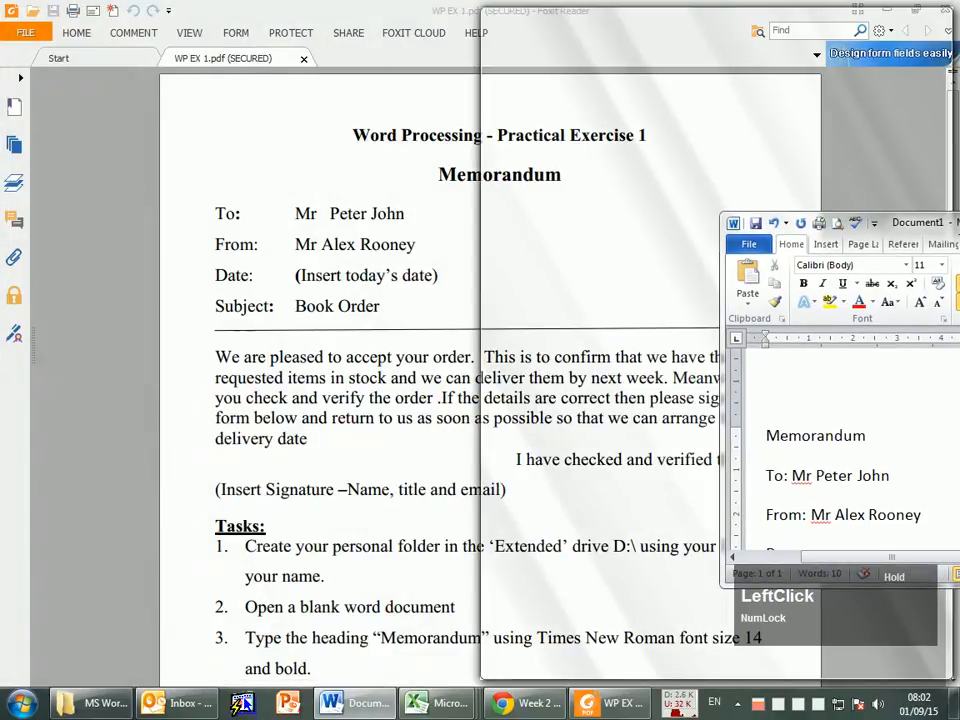
left_click_drag(958, 223, 958, 223)
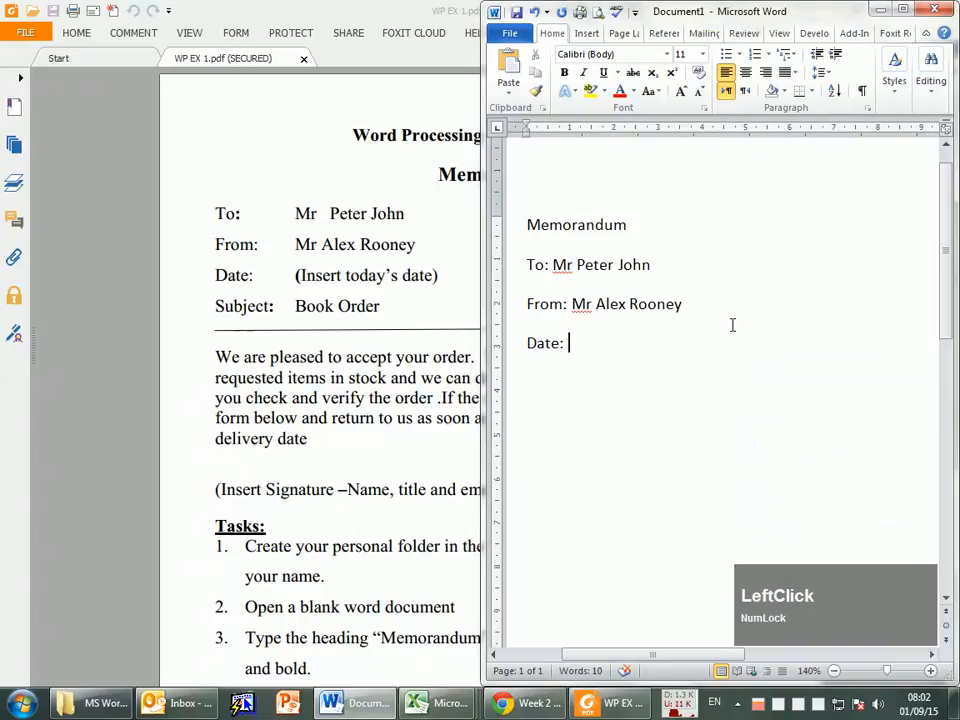
left_click(463, 10)
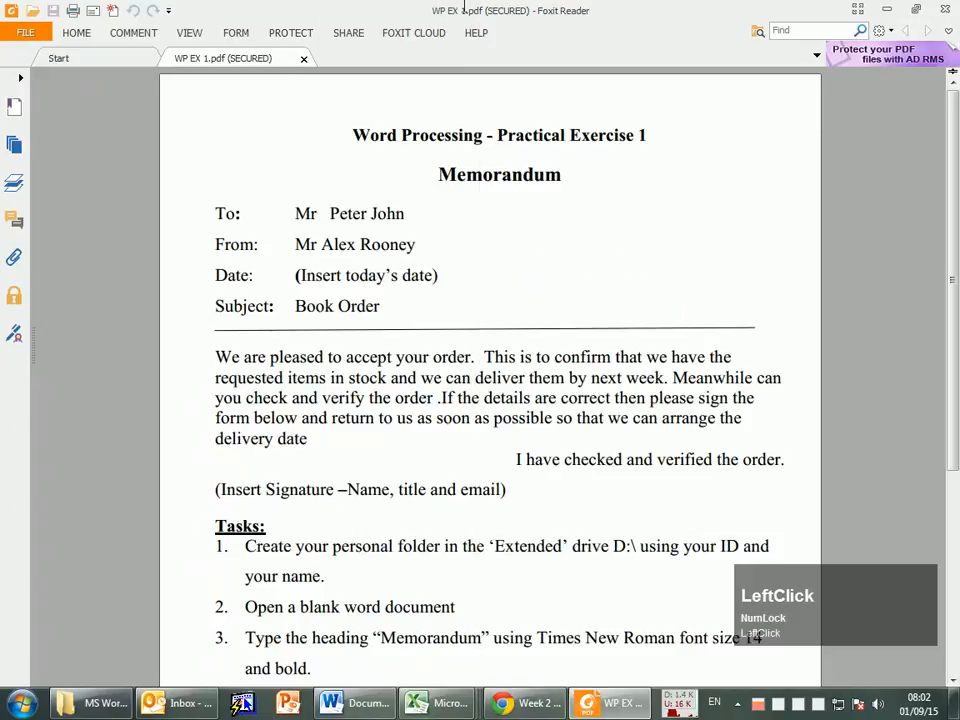
left_click_drag(463, 10, 3, 220)
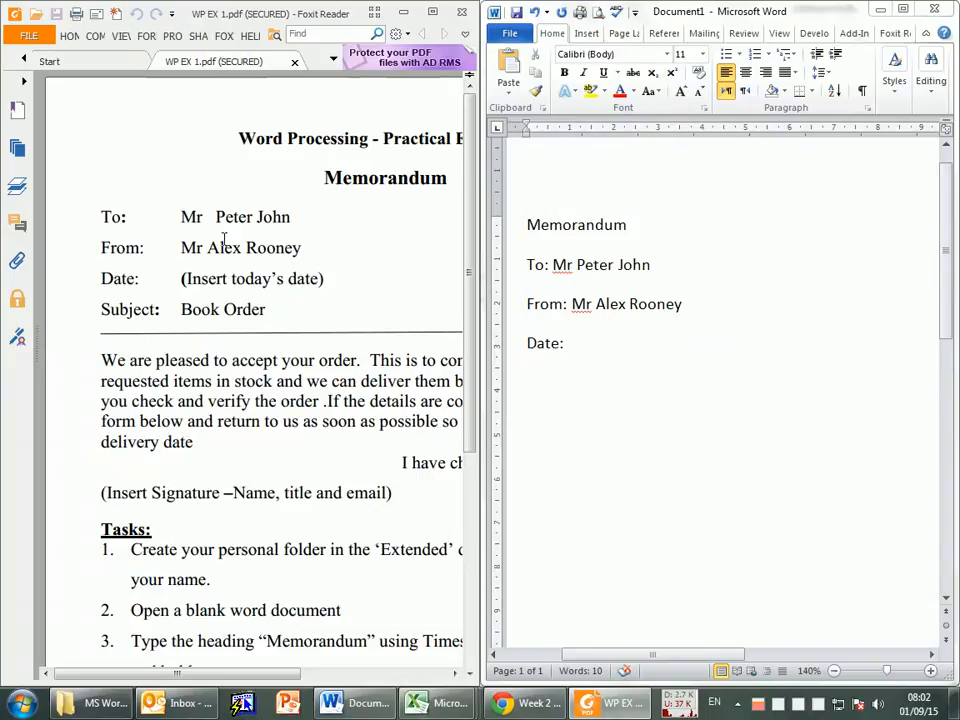
left_click(611, 343)
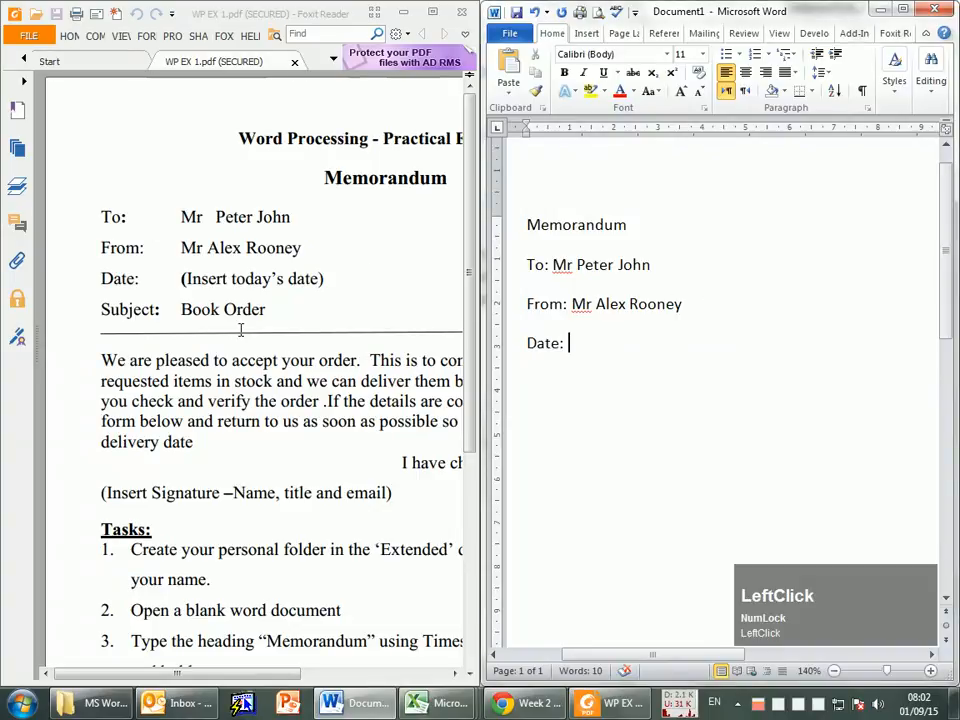
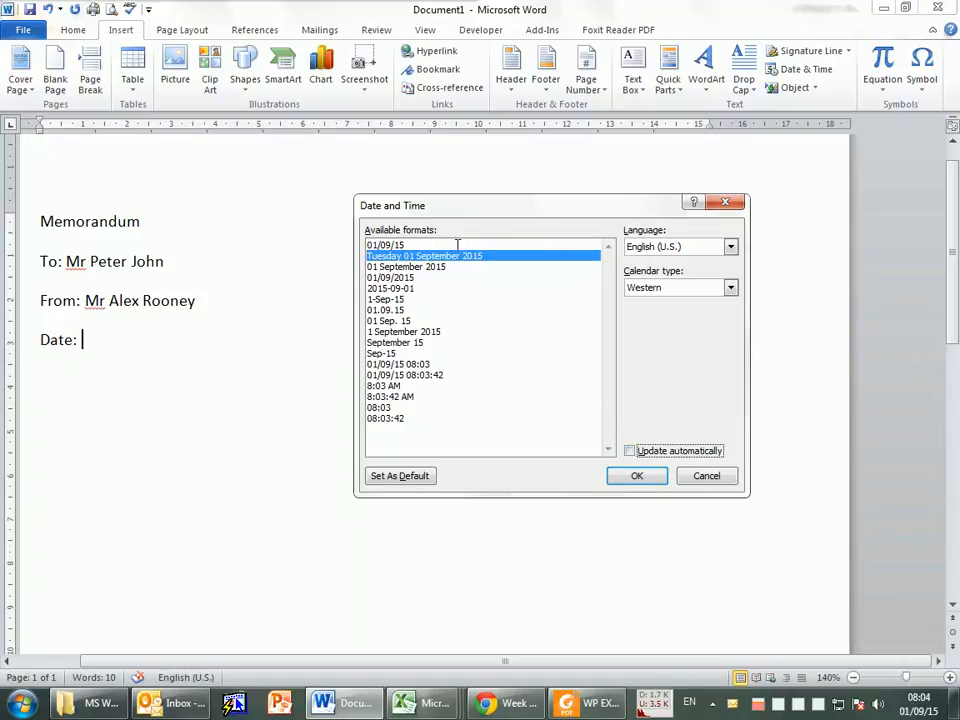
Step: Insert the date as Tuesday 01 September 2015 after "Date:", start a new paragraph, and snap Word beside the exercise PDF
left_click(640, 475)
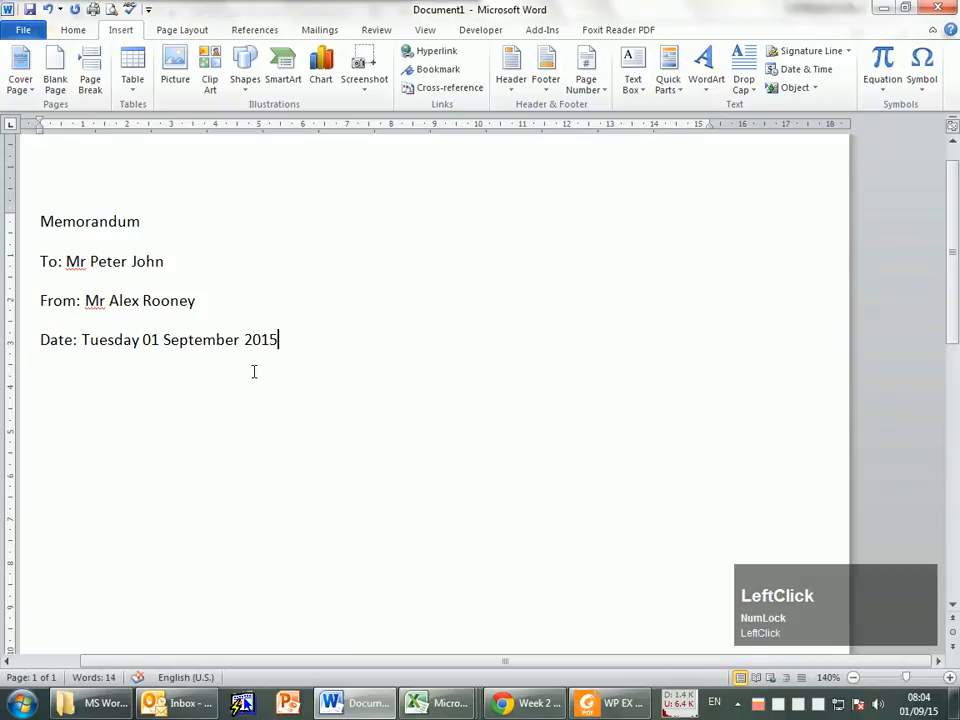
key("Return")
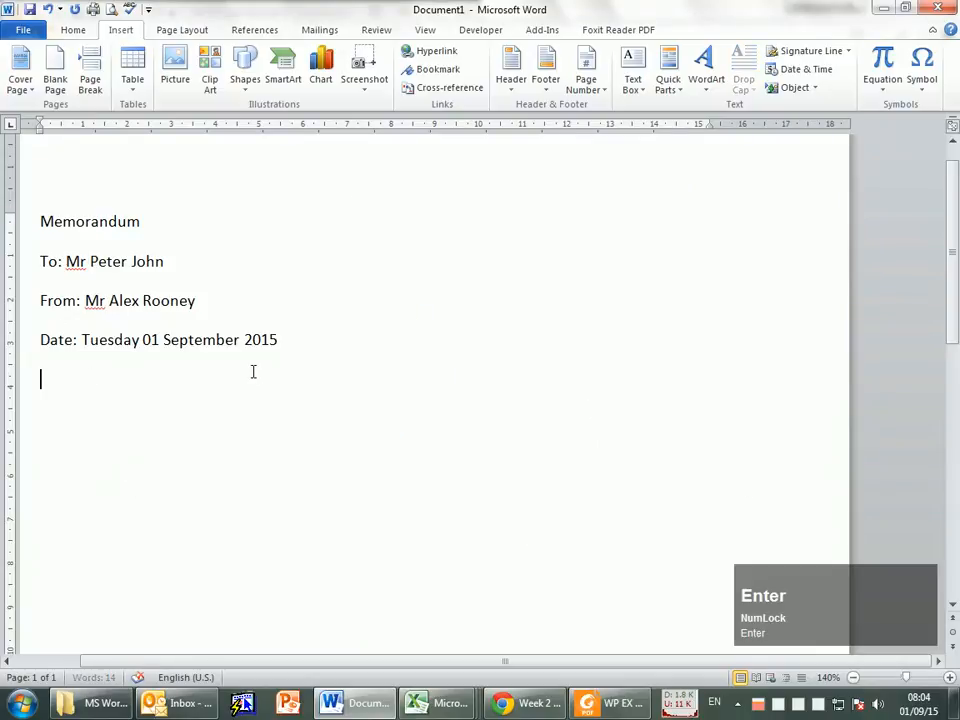
left_click_drag(440, 14, 959, 215)
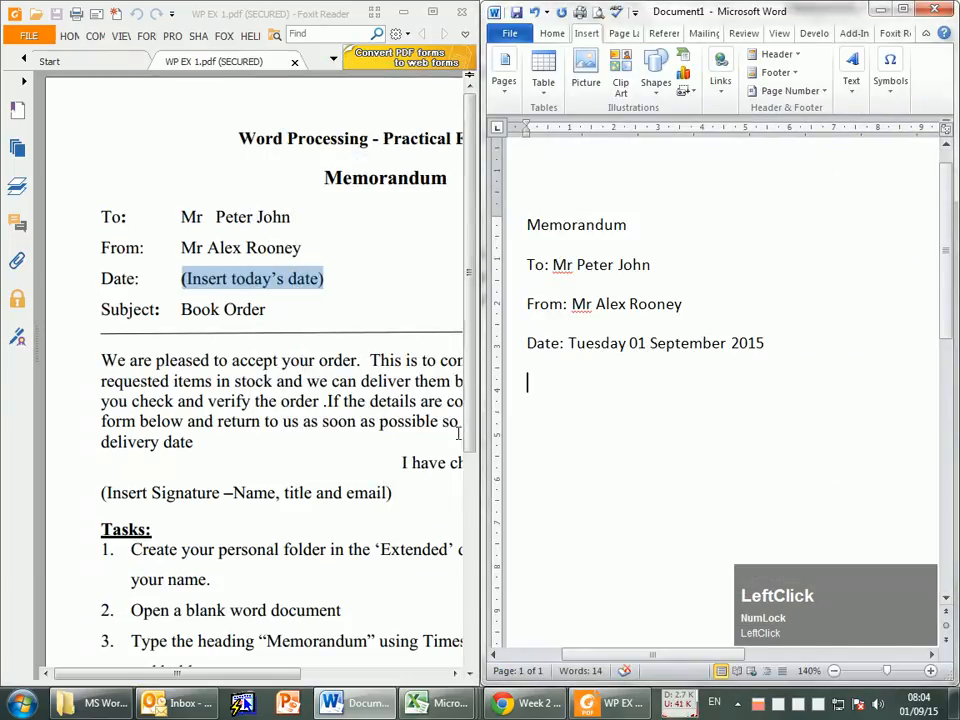
Step: Add the line "Subject: Book Order" below the date and start a new paragraph
type("S")
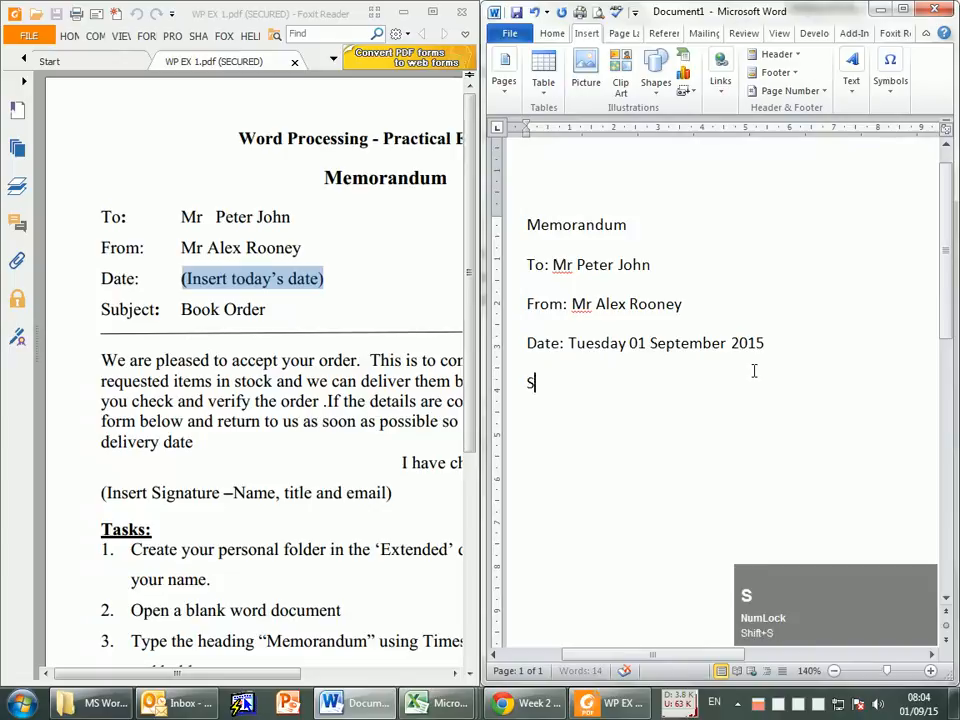
type("ubject")
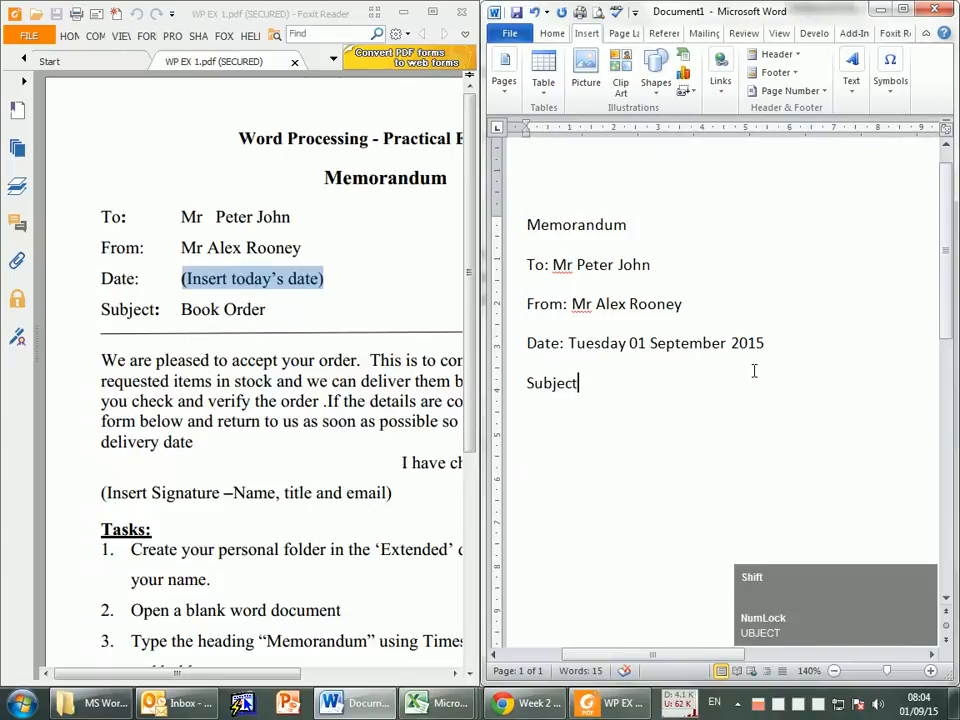
type(": Book Order")
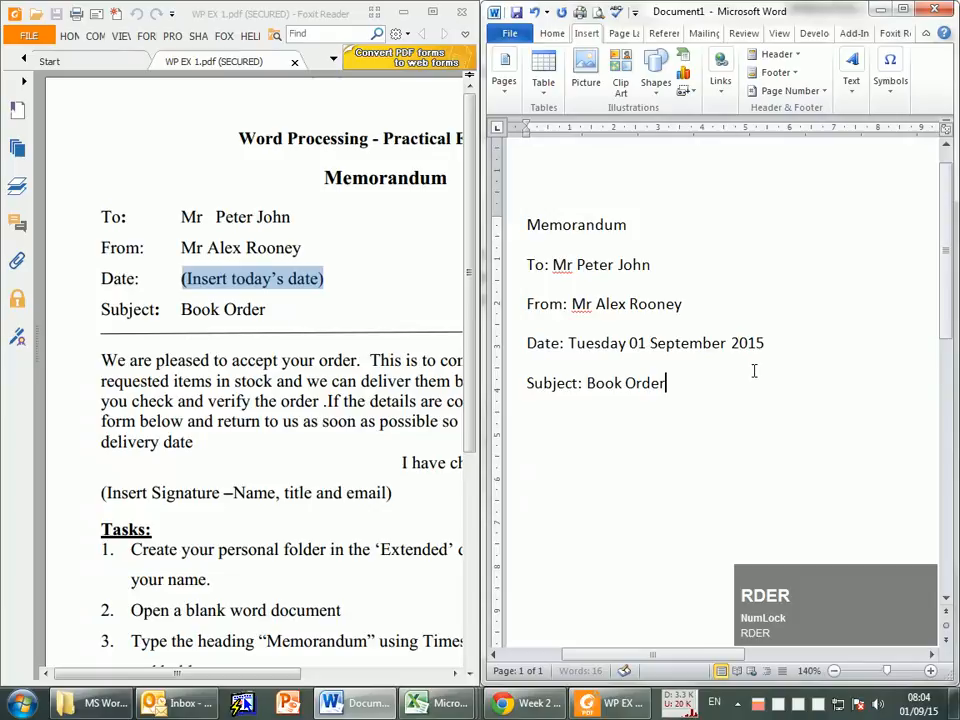
key("Return")
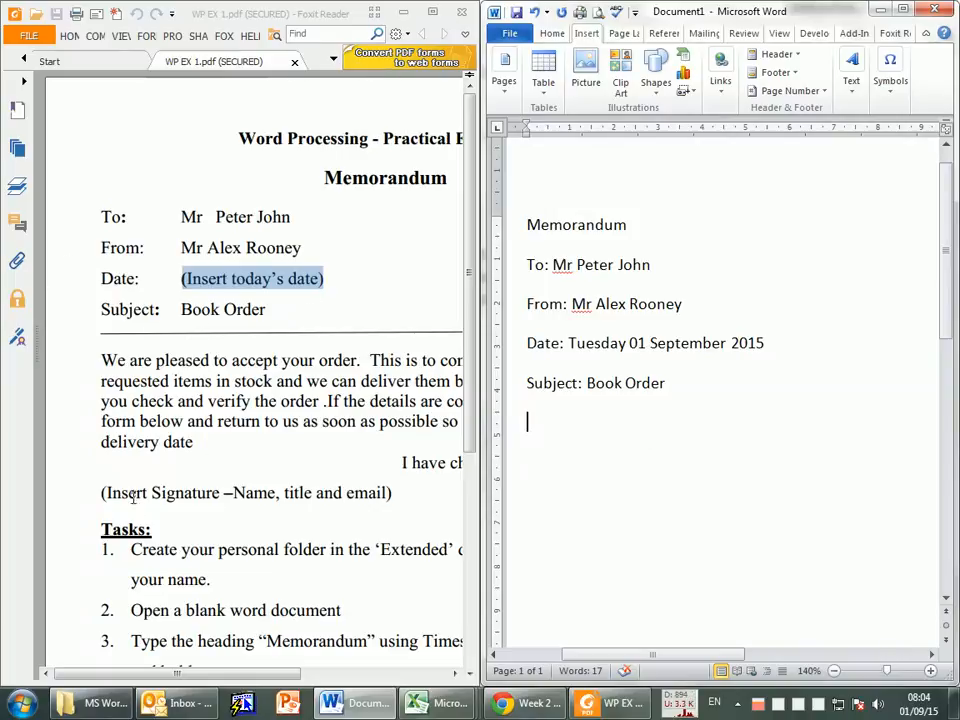
Step: Begin the memo's body paragraph below the subject line with "We are pleased to accept your order."
left_click(546, 414)
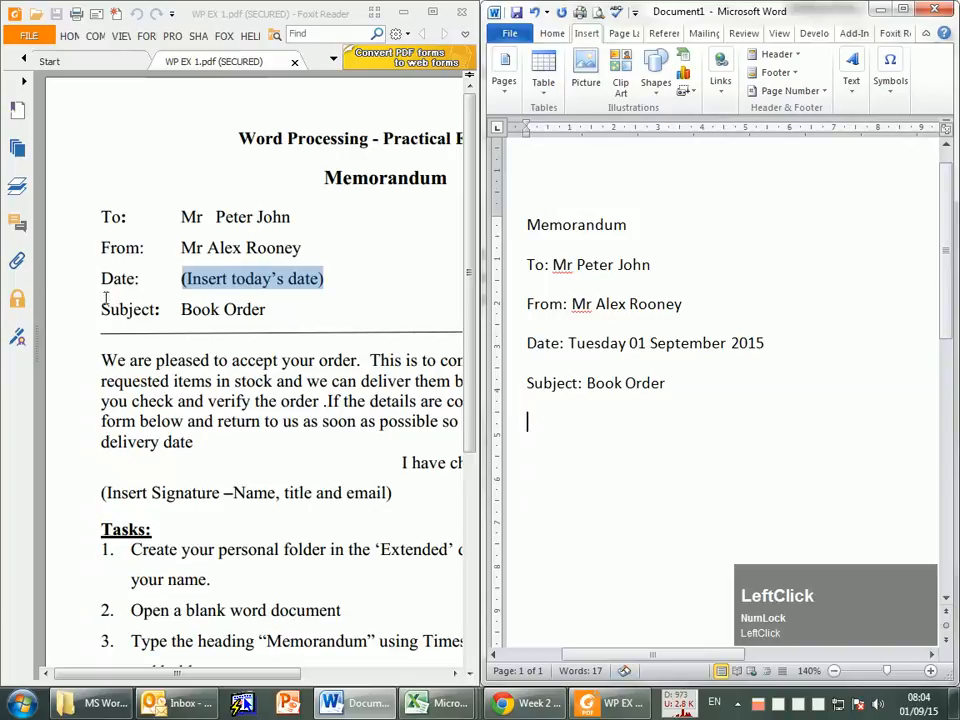
scroll(251, 402, "down", 1, "ctrl")
left_click(251, 402)
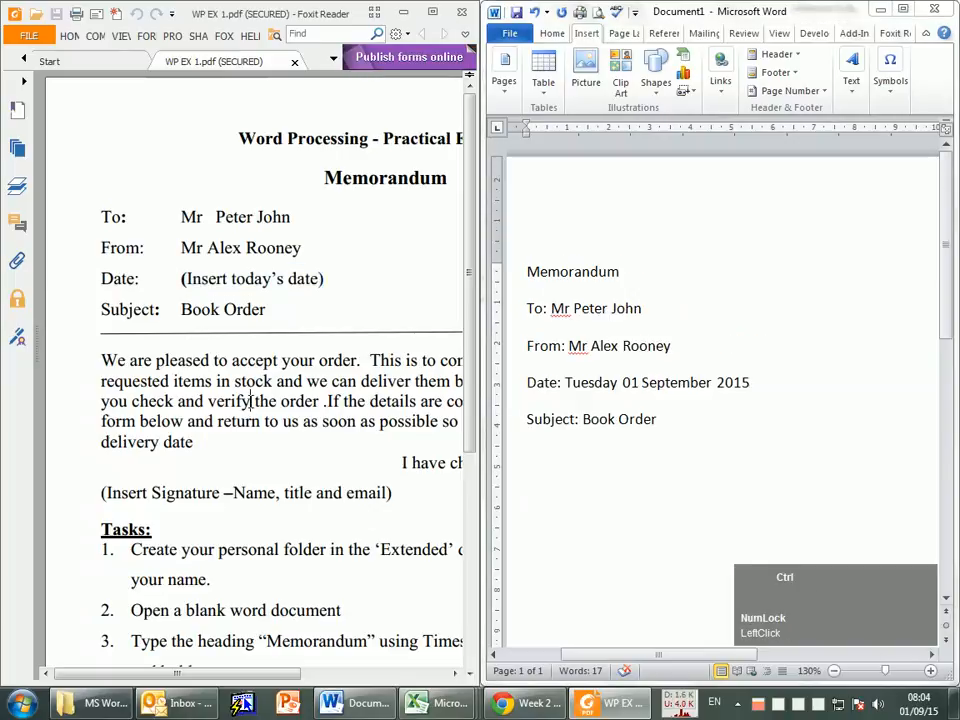
scroll(251, 402, "down", 1, "ctrl")
scroll(246, 402, "down", 1, "ctrl")
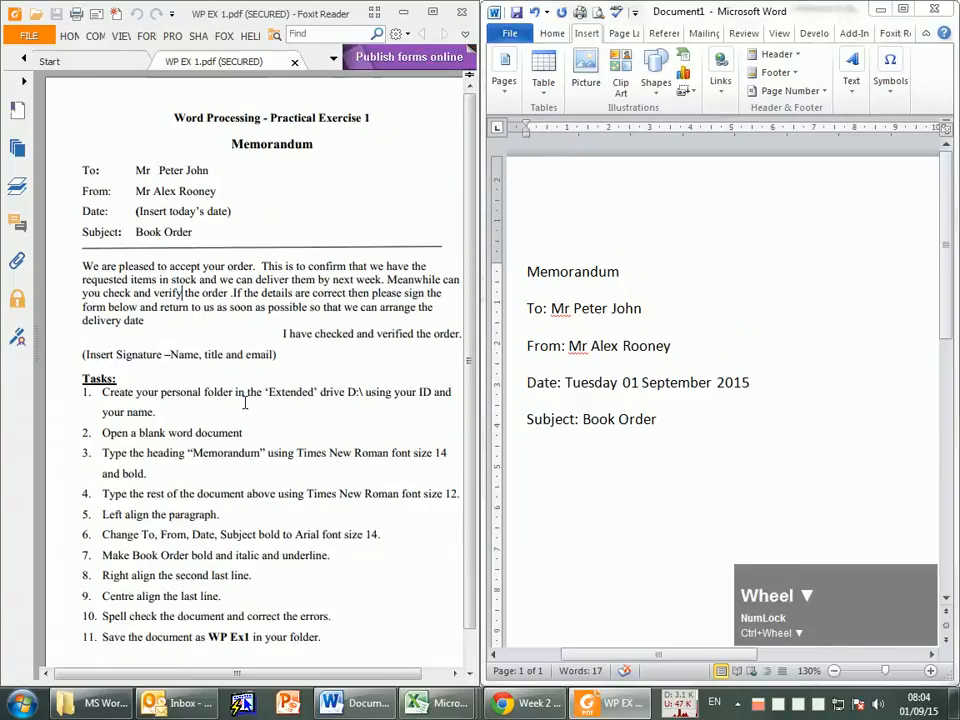
left_click_drag(184, 672, 201, 672)
left_click(662, 437)
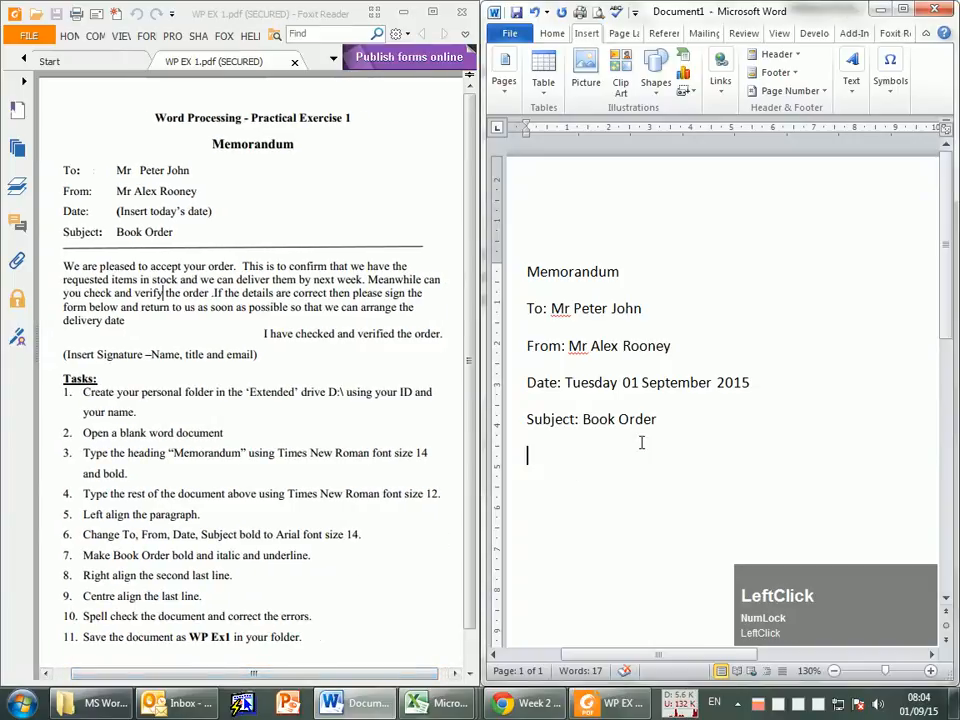
type("We are")
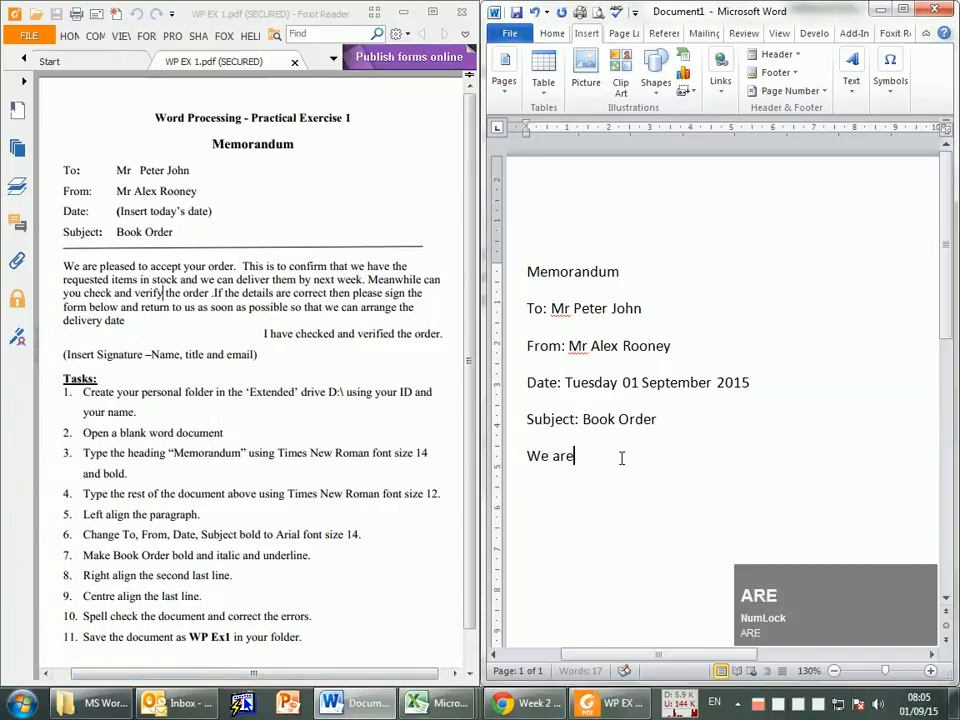
type(" pleased ")
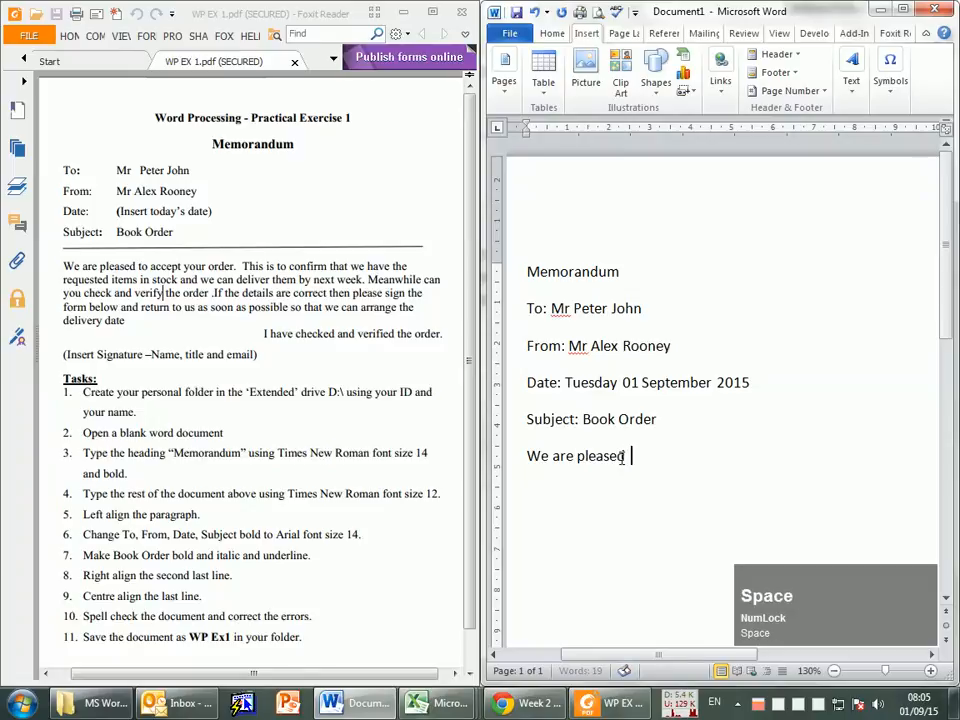
type("to accept")
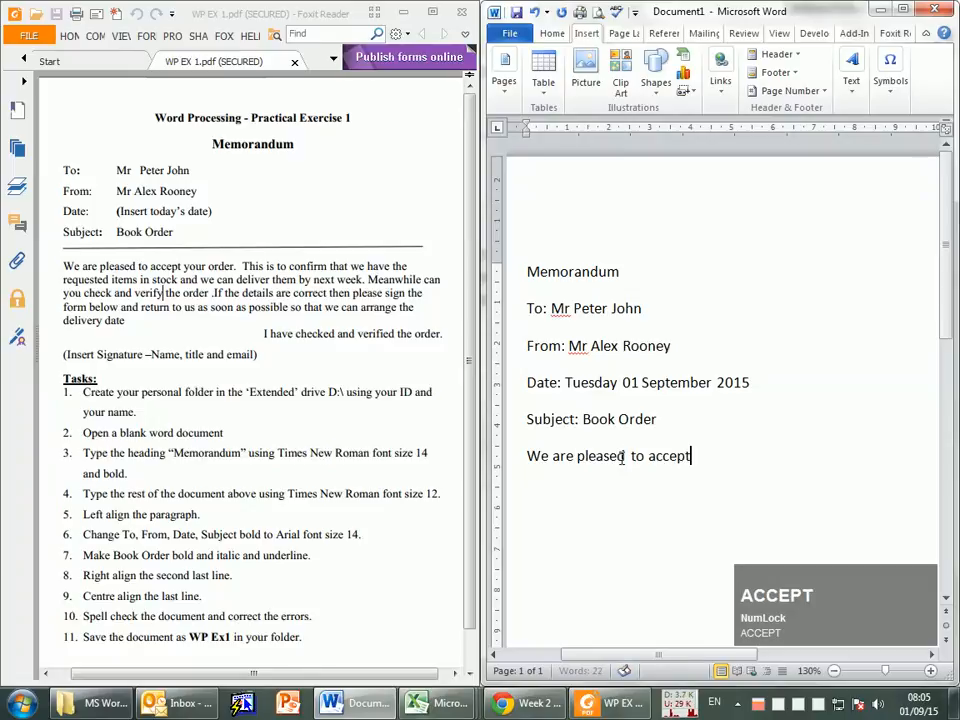
type(" your ord")
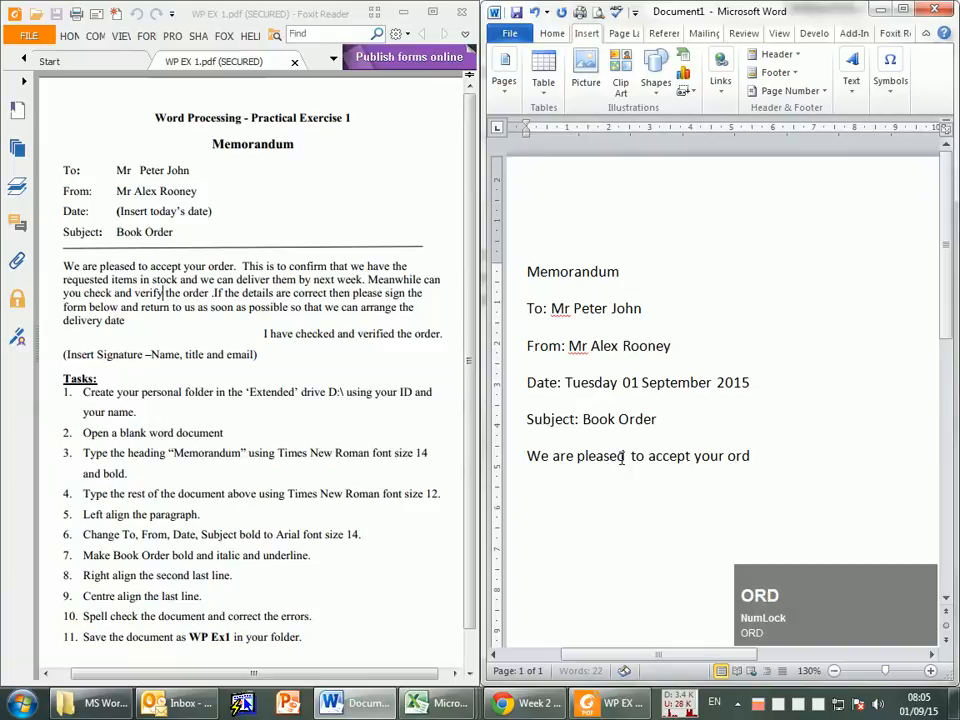
type("er. ")
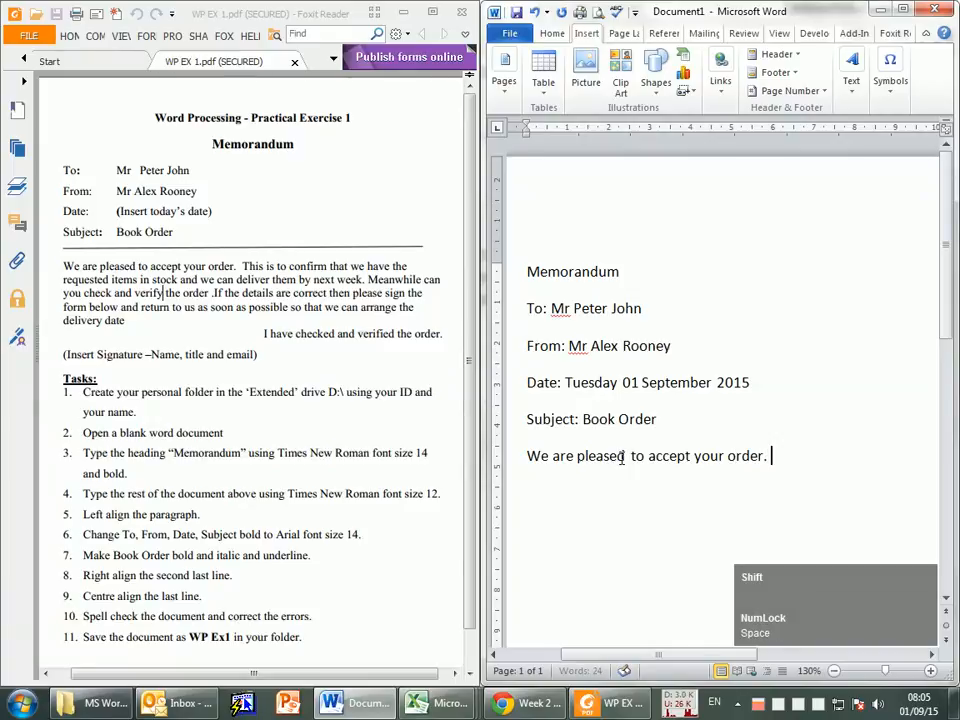
type("This is ")
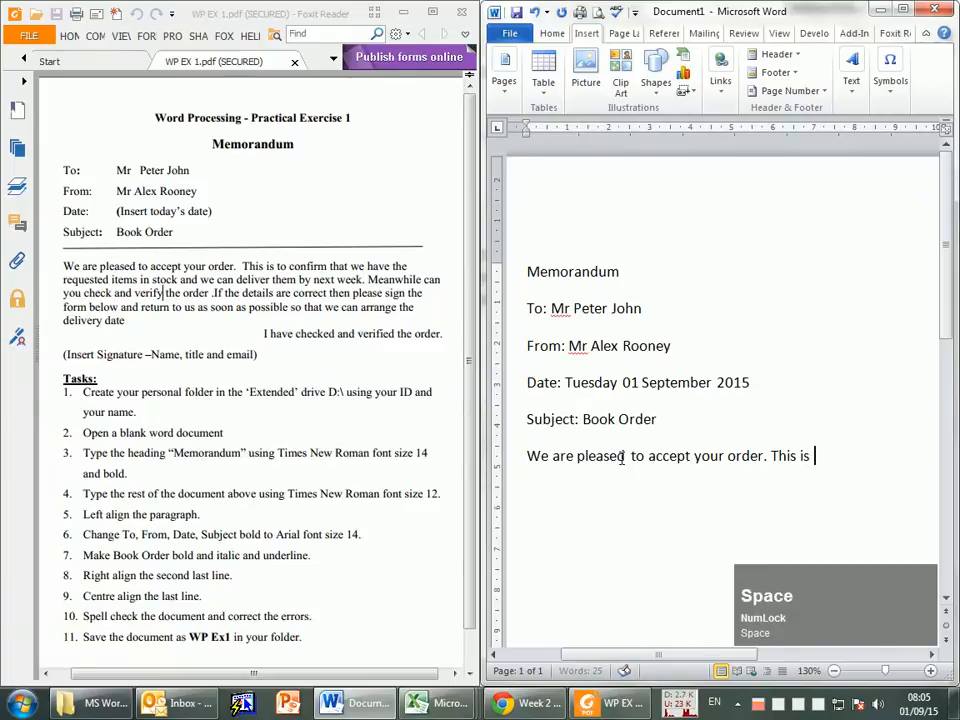
type("to co")
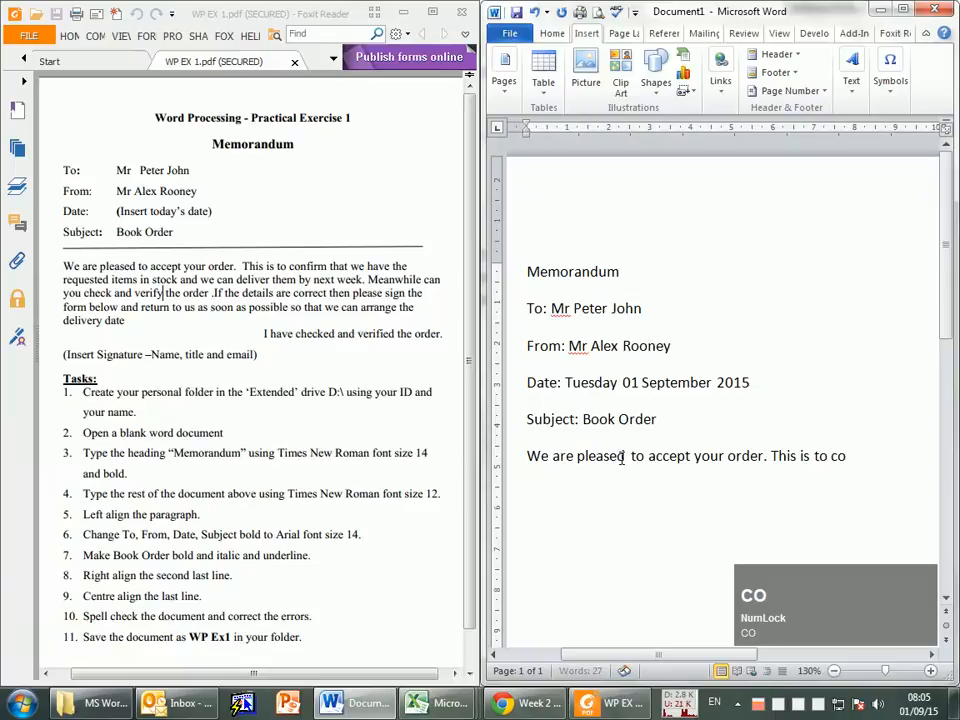
type("nfirm that ")
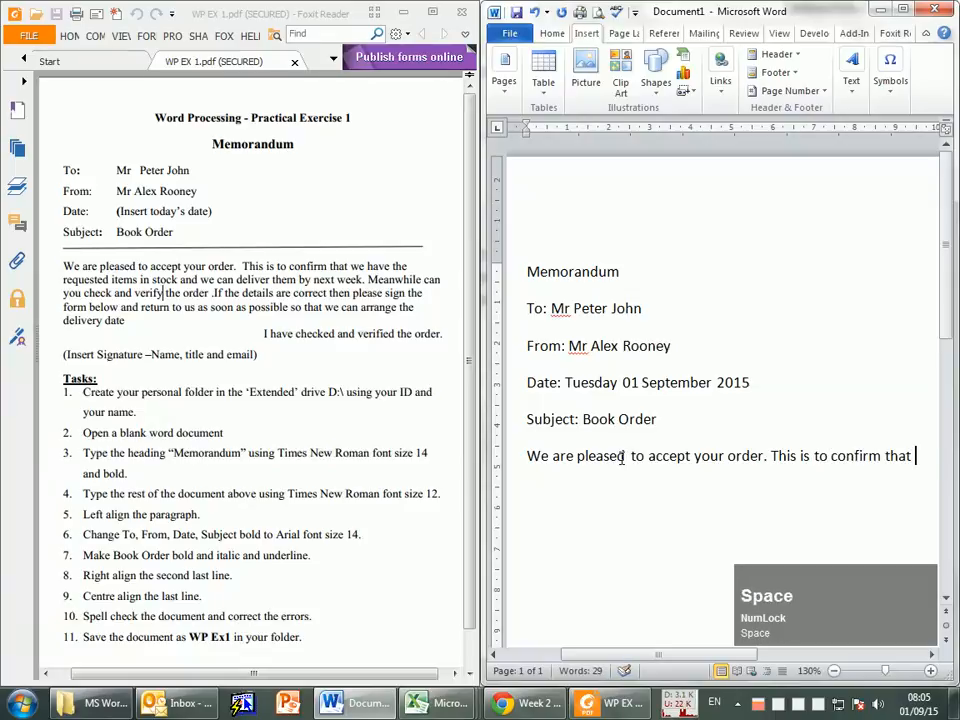
type("we have the")
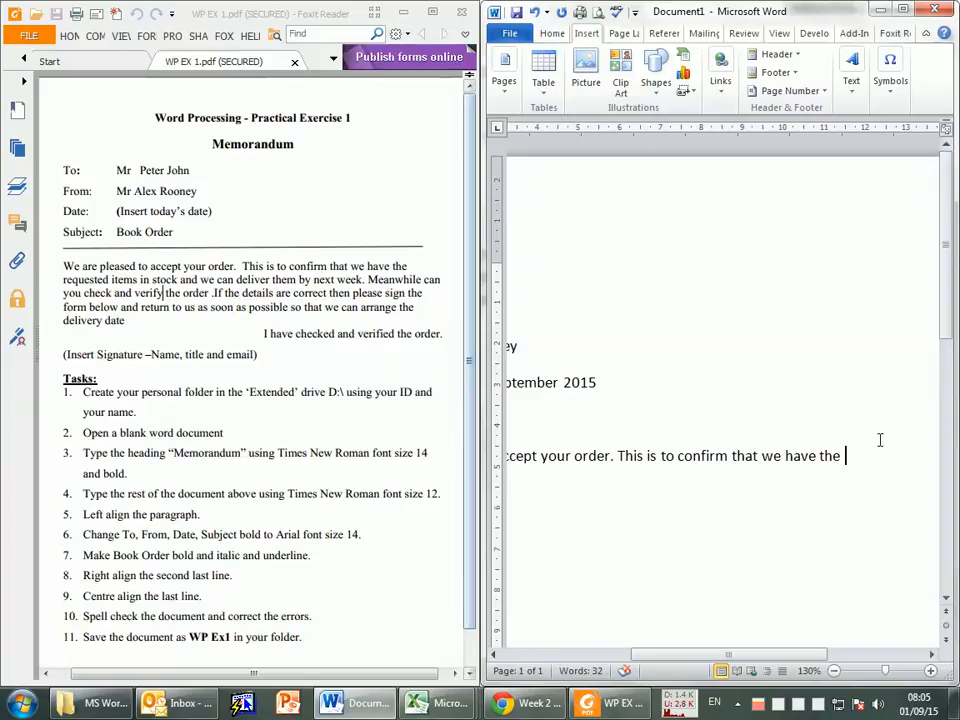
Step: Continue the body paragraph with "This is to confirm that we have the requested items in stock and"
left_click(851, 457)
type("reques")
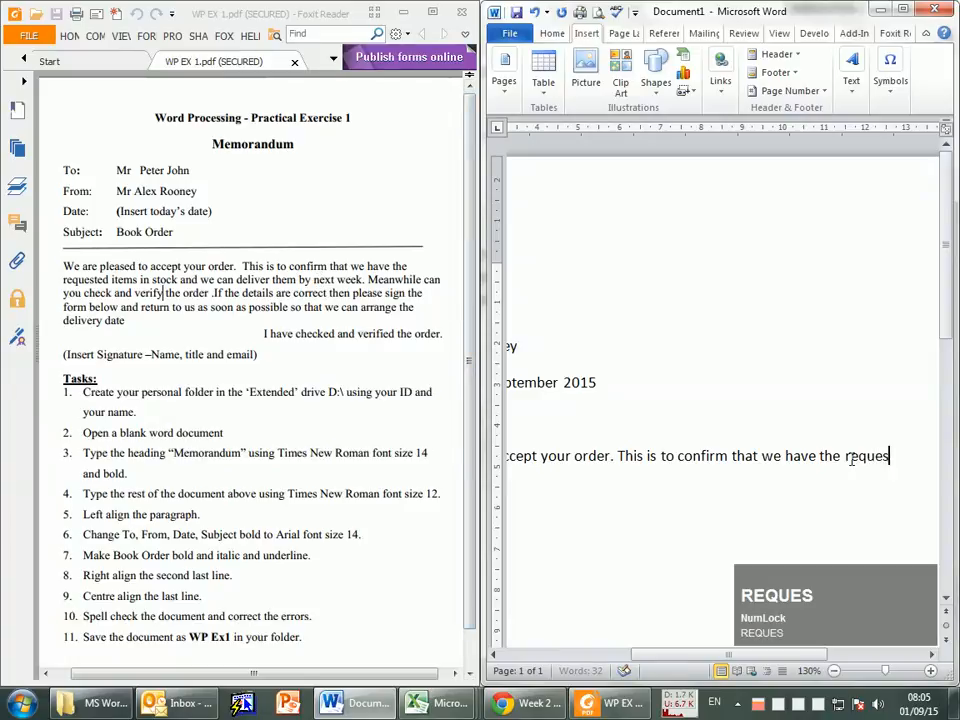
type("ted items ")
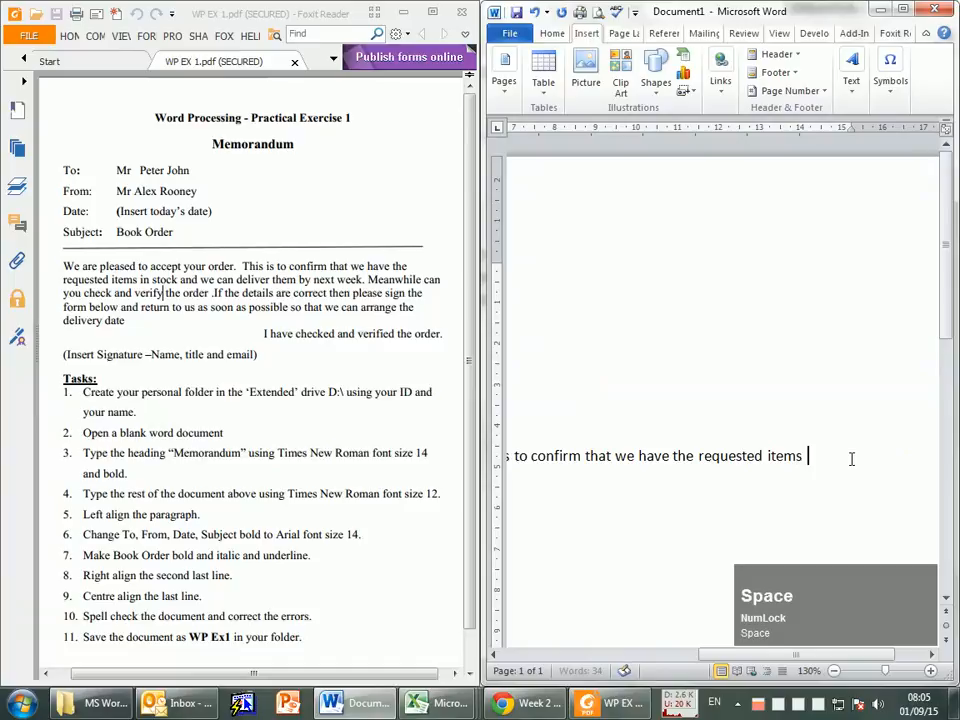
type("in stock")
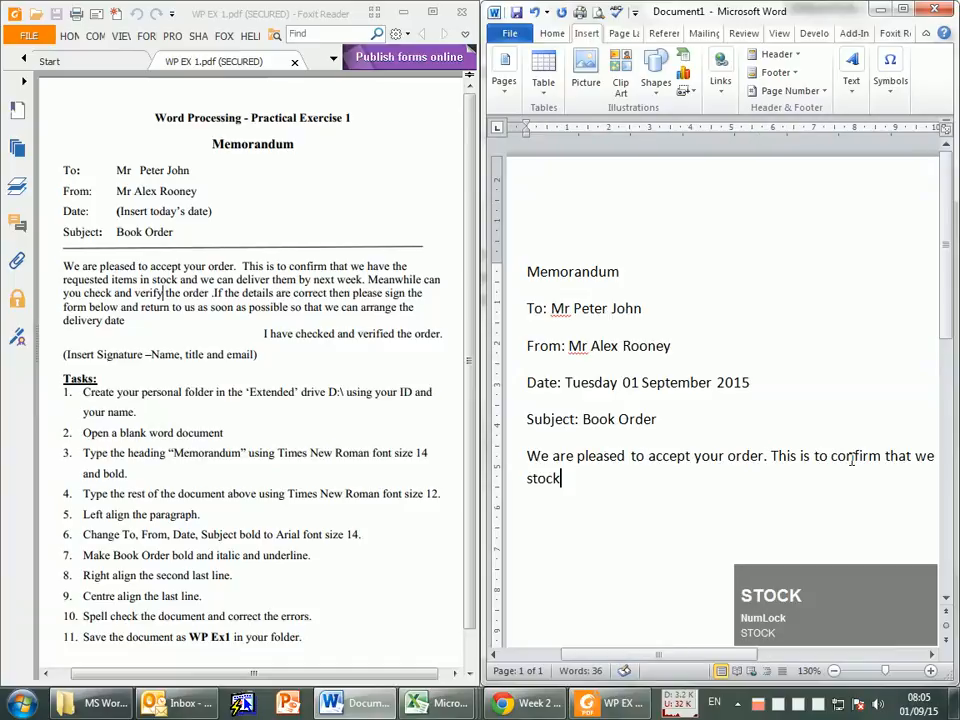
type(" and we c")
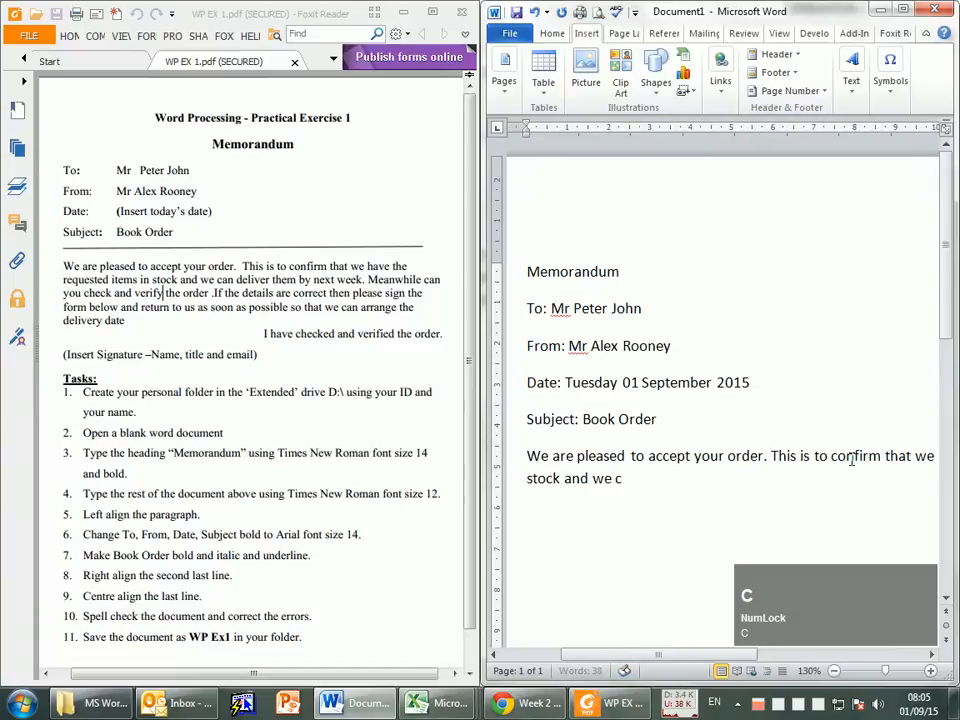
type("an deliv")
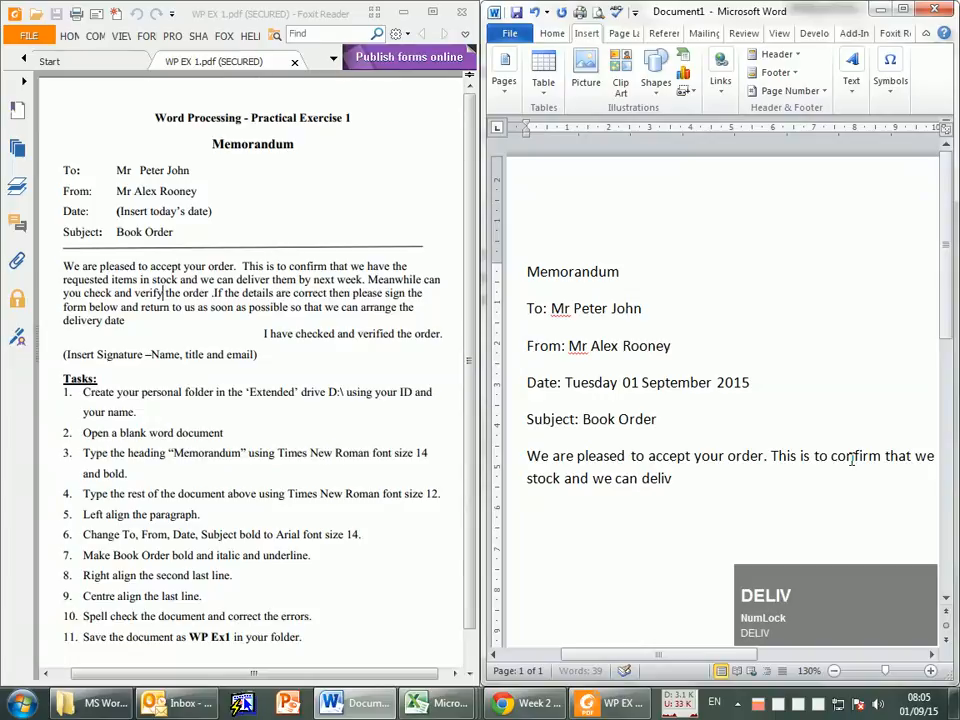
type("er them fby nex")
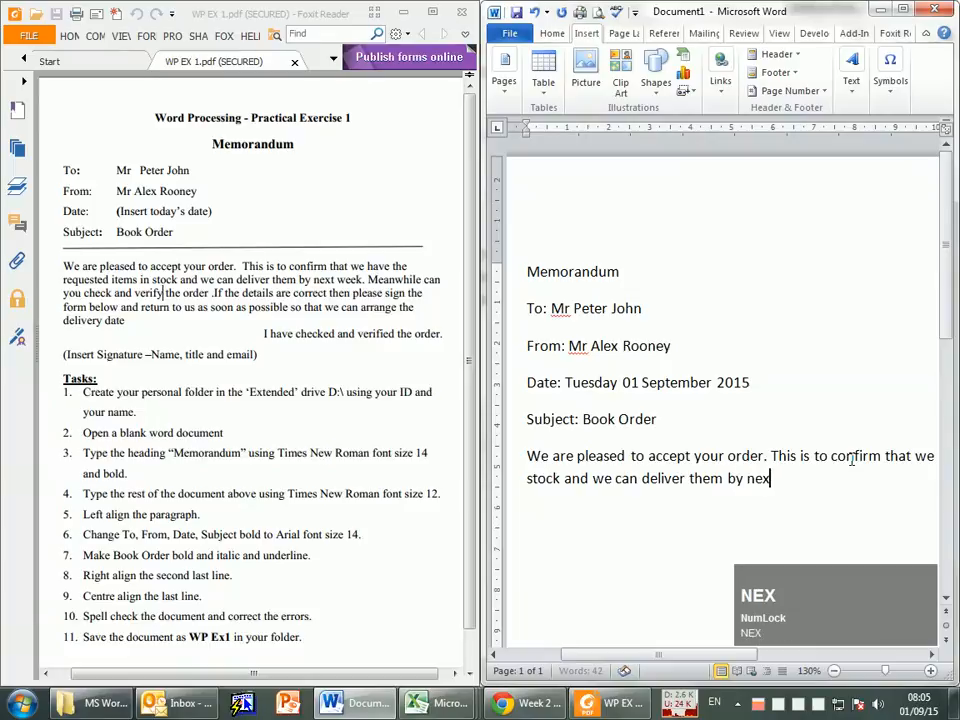
Step: Complete the body paragraph's second sentence with "we can deliver them by next week."
type("t week.")
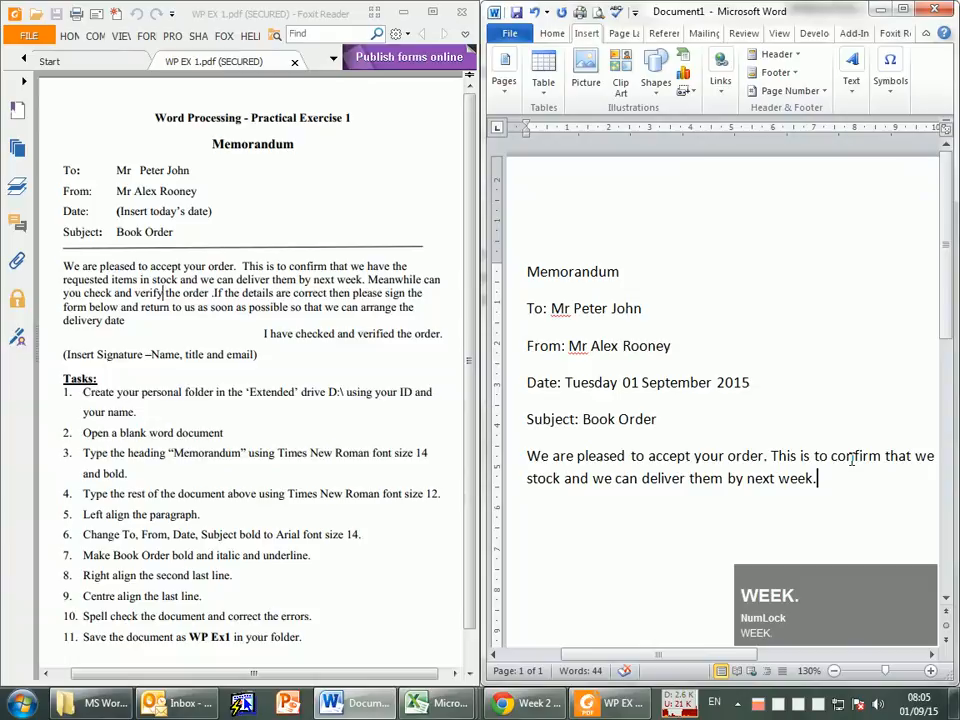
type(" Meanwhi")
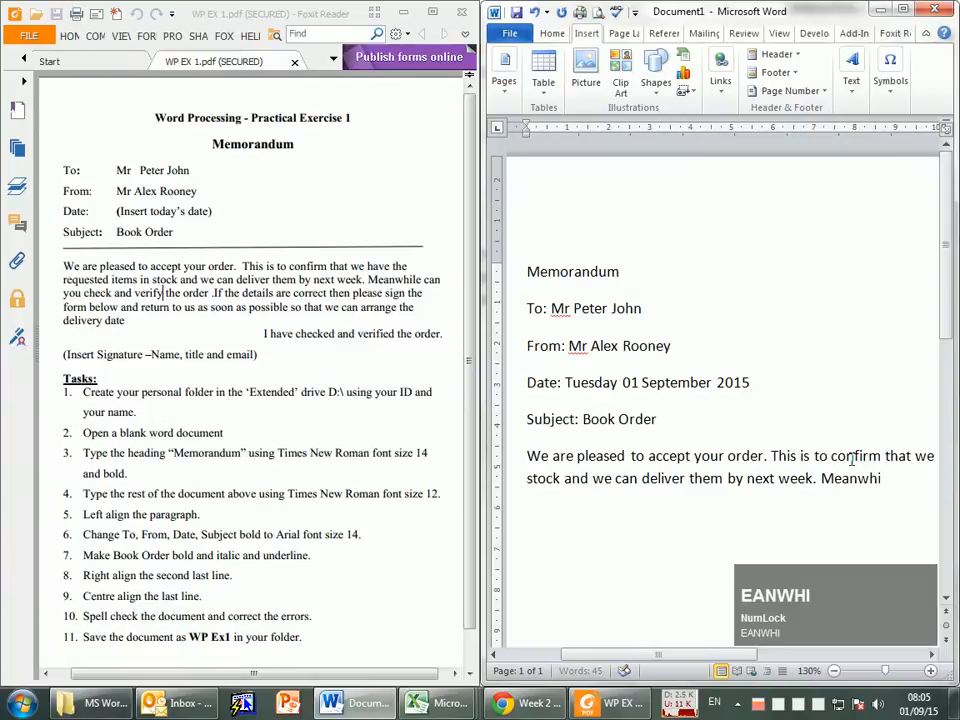
type("le canm")
Step: Add the sentence "Meanwhile can you check and verify the order." to the body paragraph
key("BackSpace")
type("you chec")
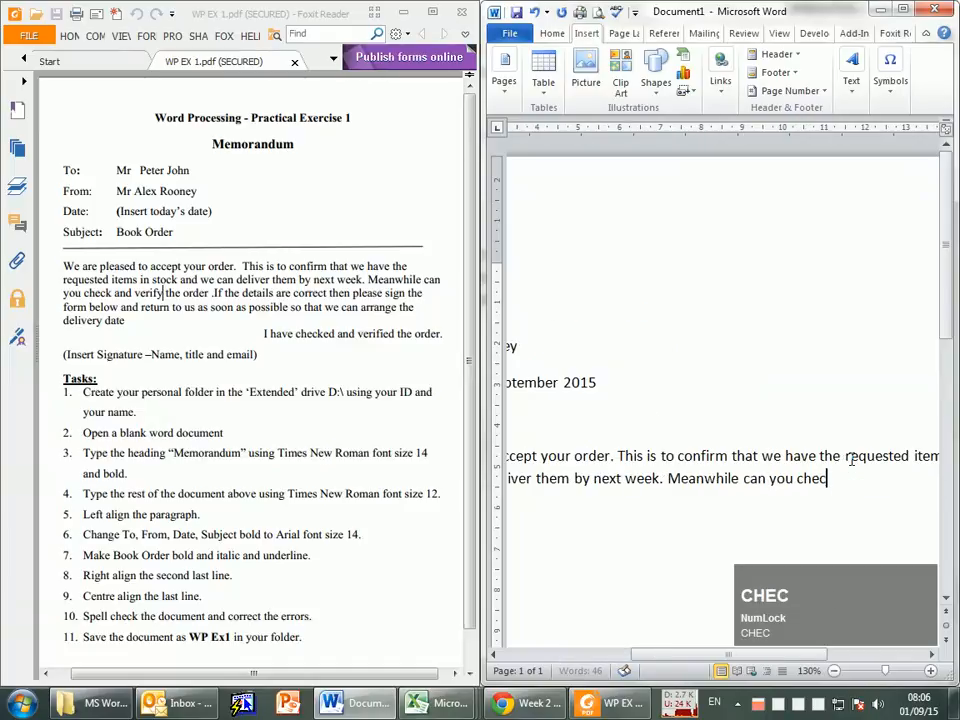
type("k and veru")
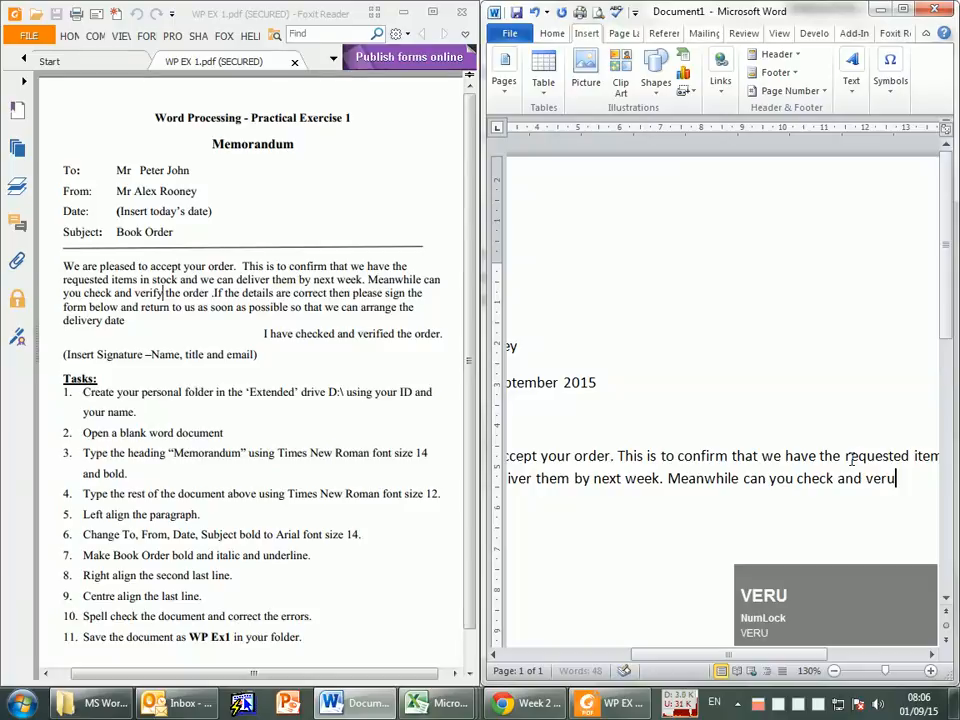
key("BackSpace")
type("ify the order")
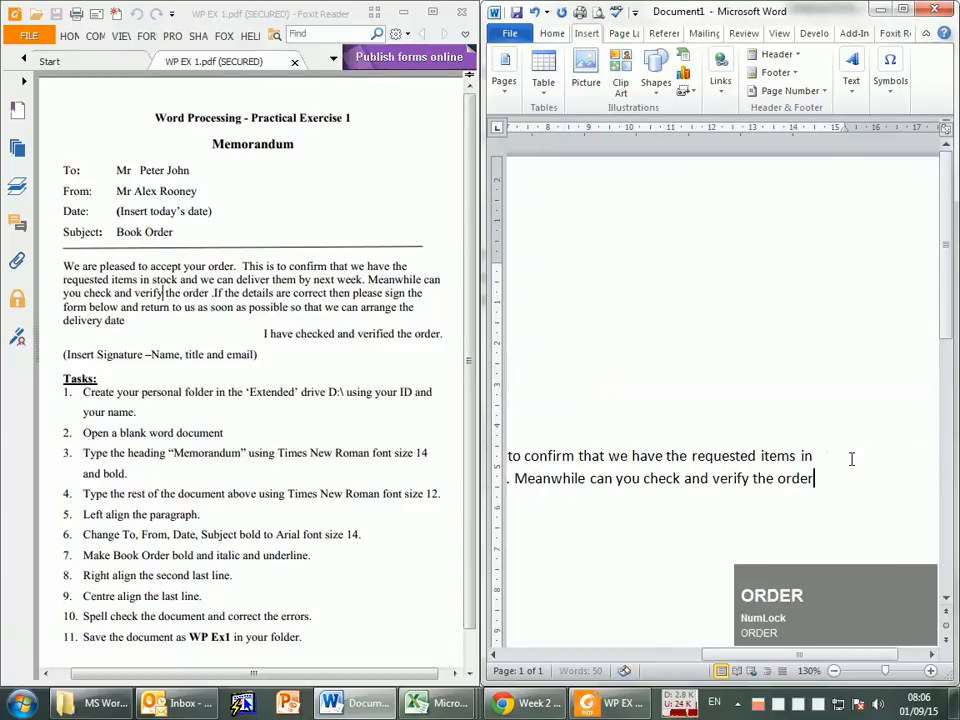
type(".")
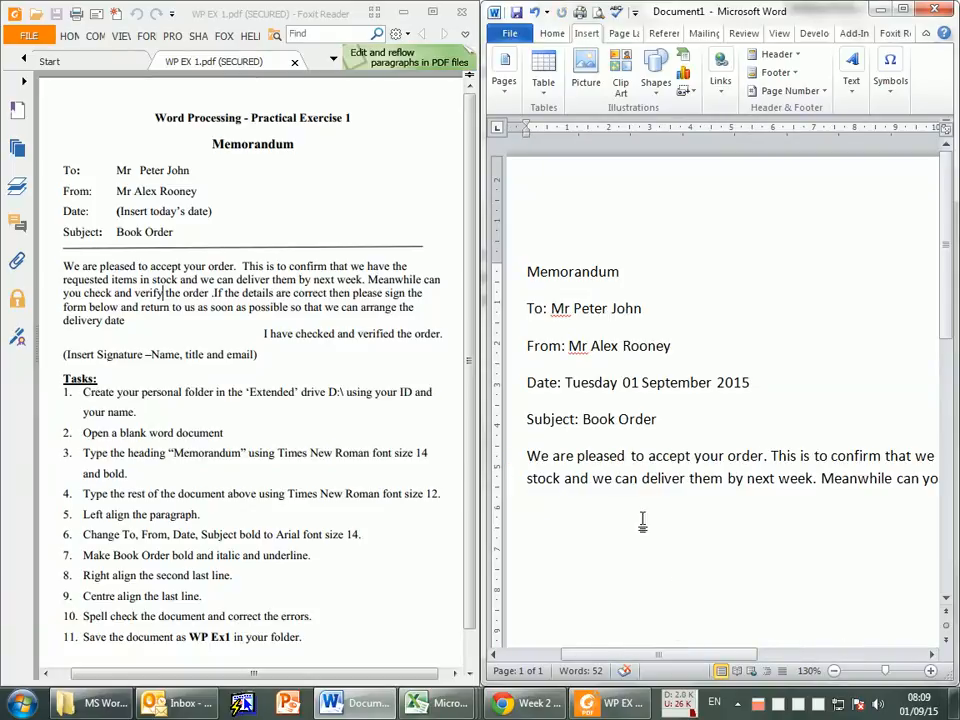
Step: Compare the end of the typed body paragraph with the memo's header lines and body text in the exercise PDF
left_click_drag(645, 654, 770, 655)
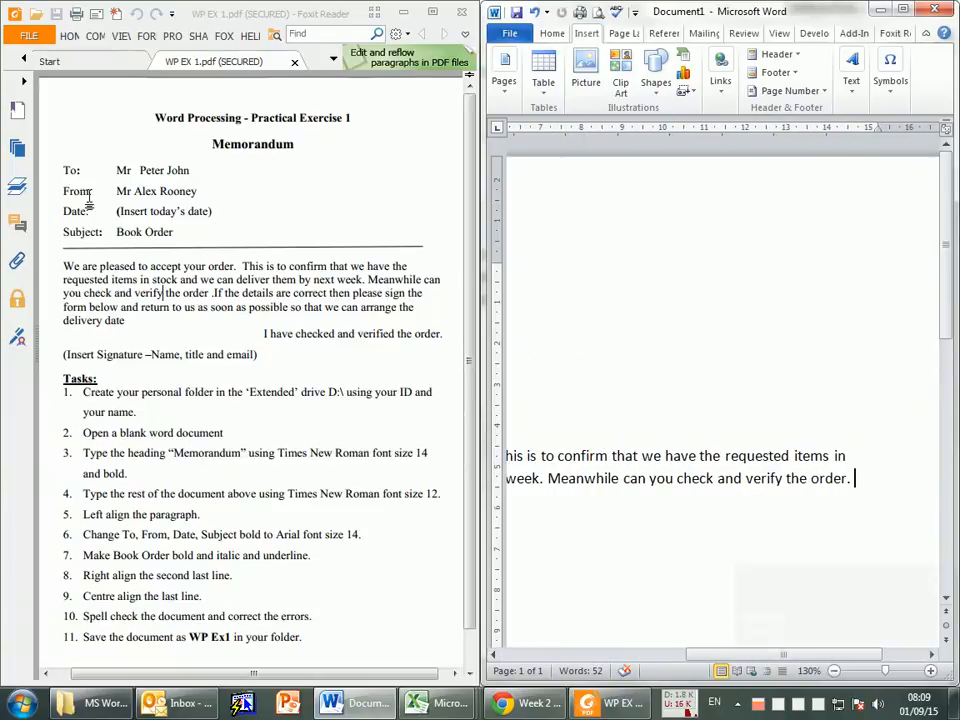
left_click_drag(61, 168, 414, 308)
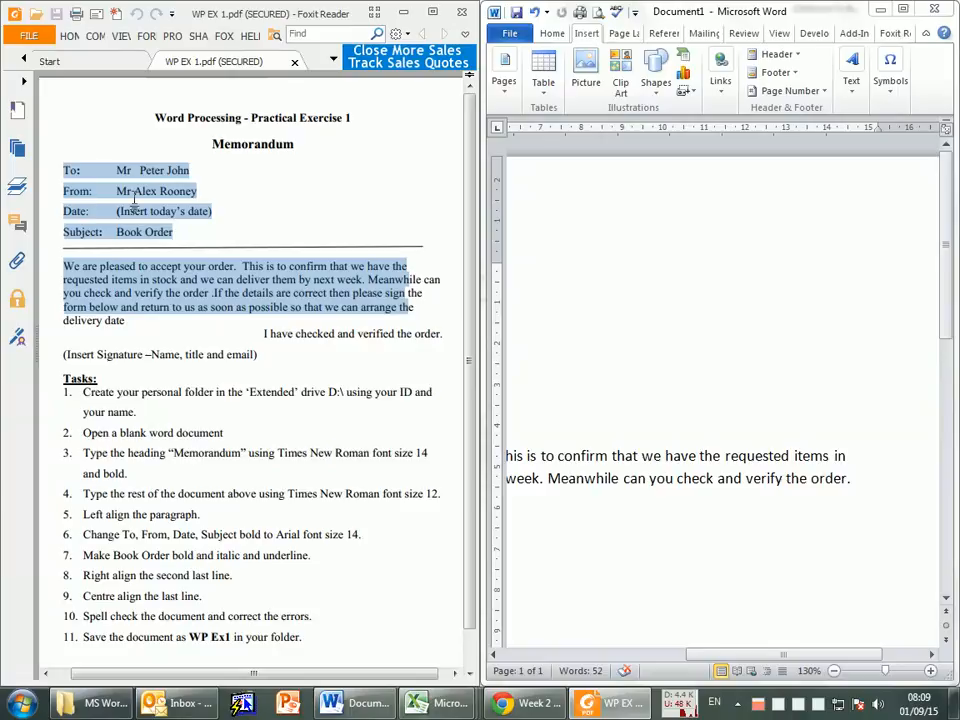
left_click(135, 283)
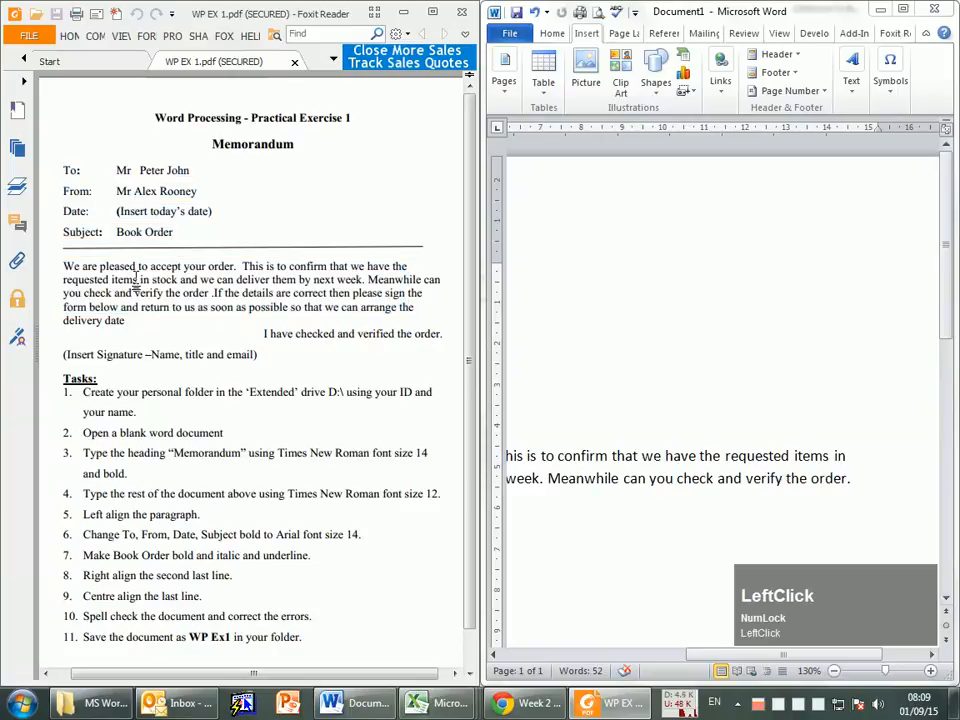
Step: Continue the body paragraph after "verify the order." with "If the details are correct then please"
left_click(858, 498)
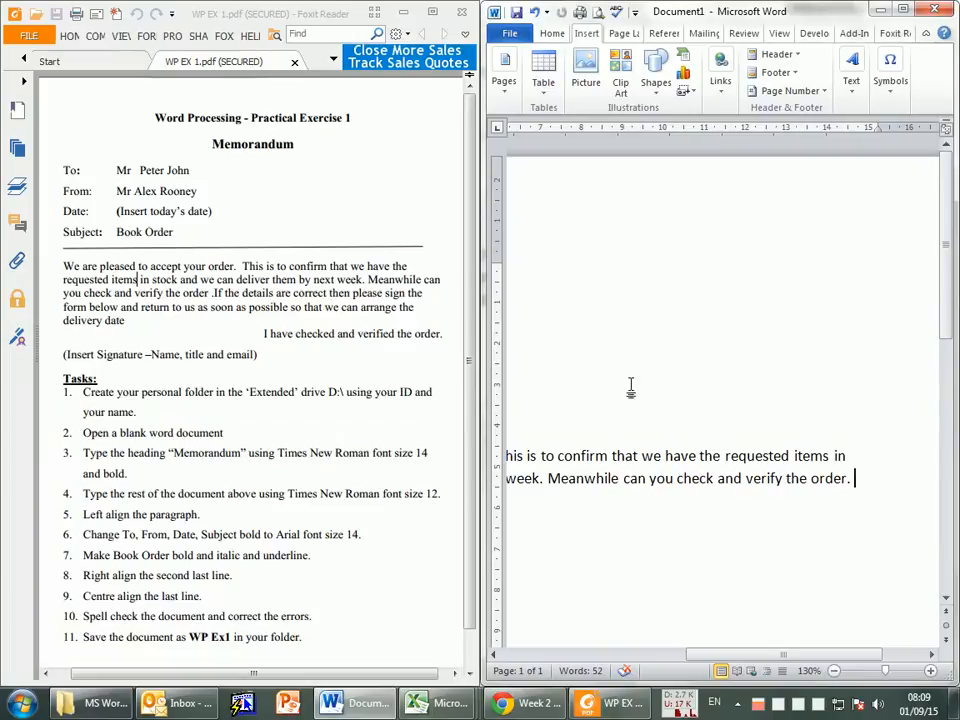
type("If ")
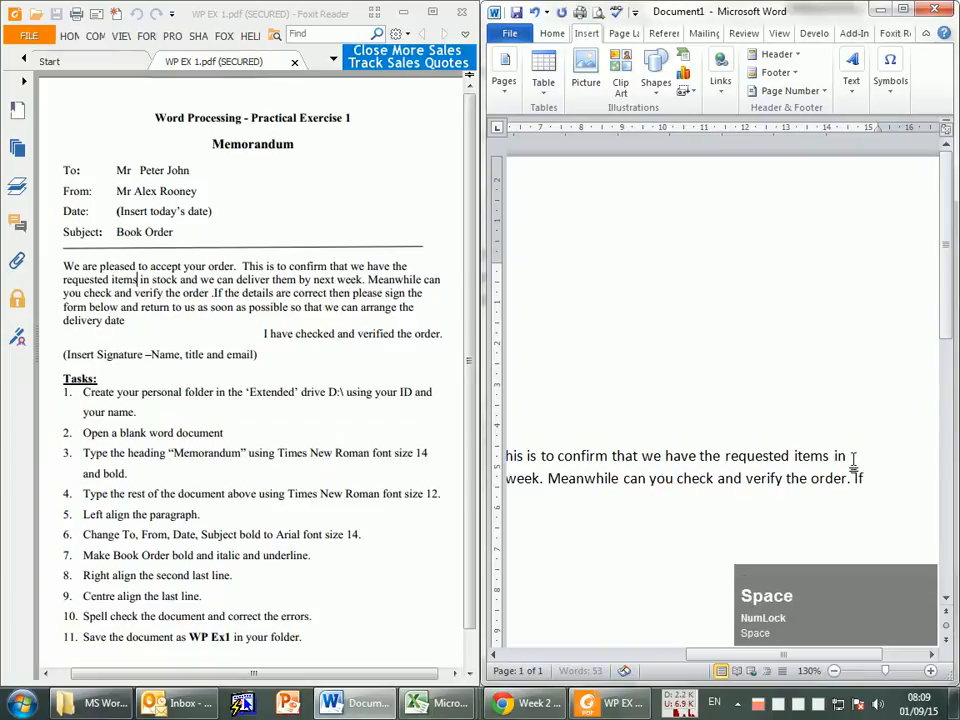
type("the det")
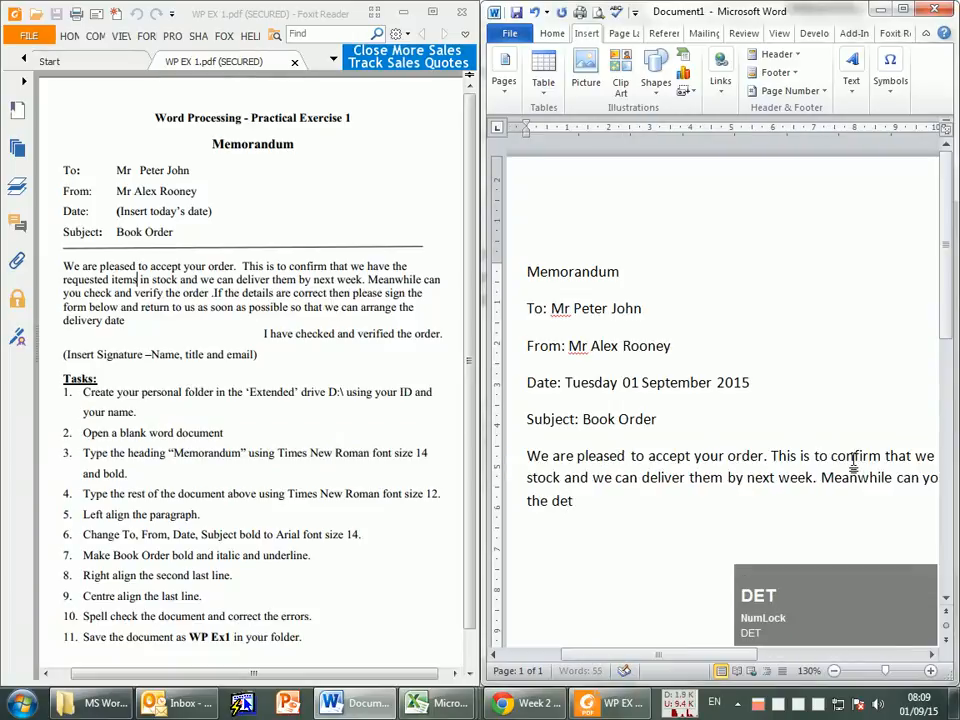
type("ails are correct then please ")
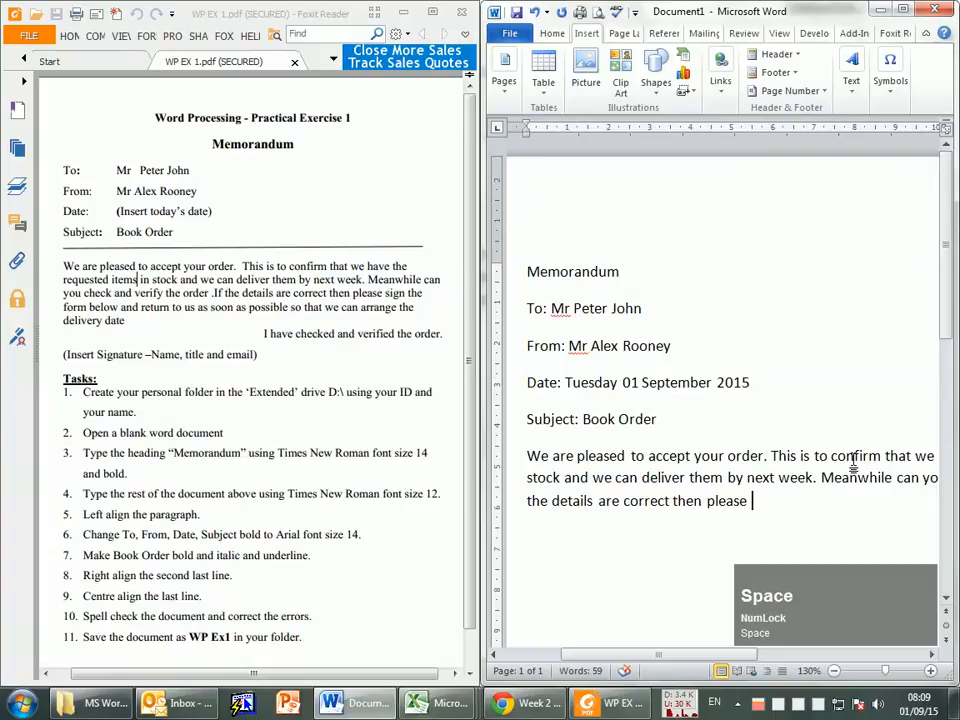
type("sign the form below and return ")
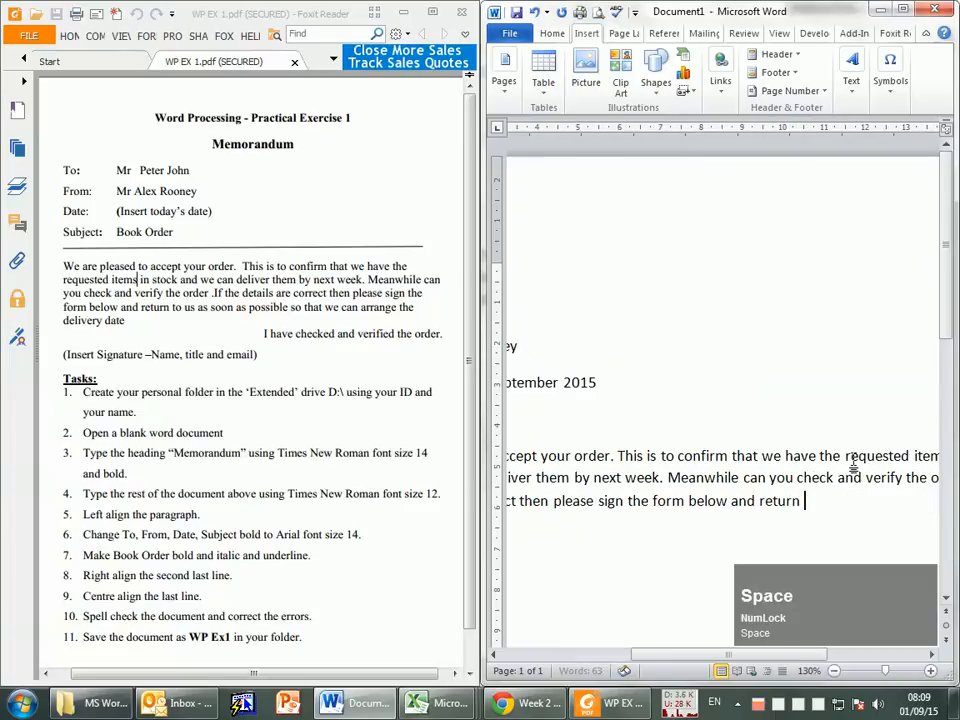
type("to")
type(" us as soo")
type("n as possible ")
type("so that we ca")
type("n arranm")
Step: Complete the body paragraph with "so that we can arrange the delivery date." and start a new paragraph below it
key("BackSpace")
type("n")
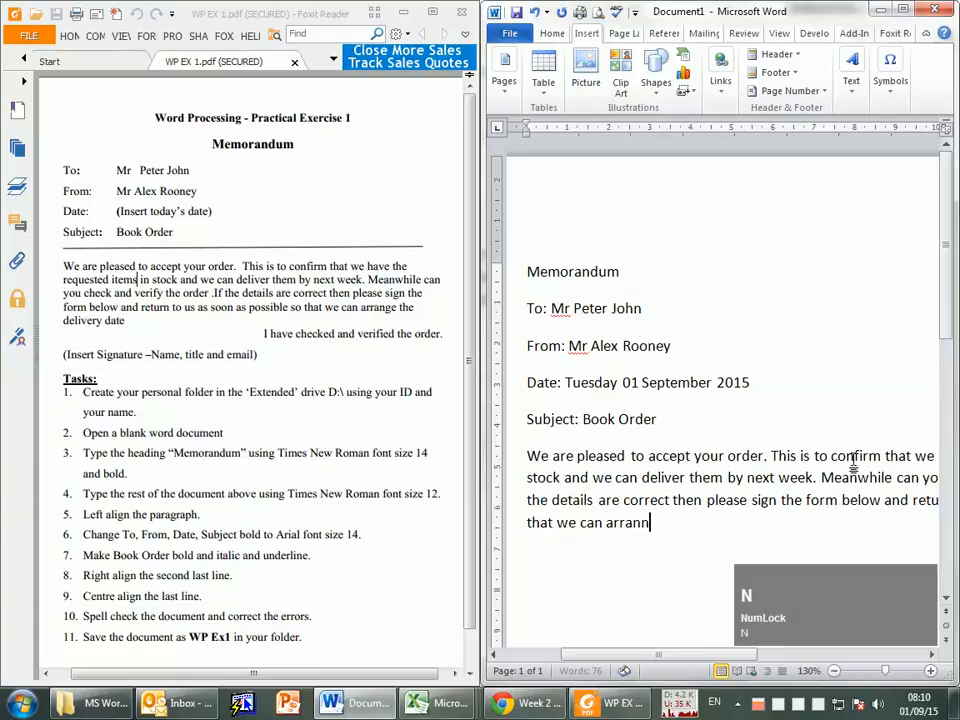
key("BackSpace")
type("ge the delivery date")
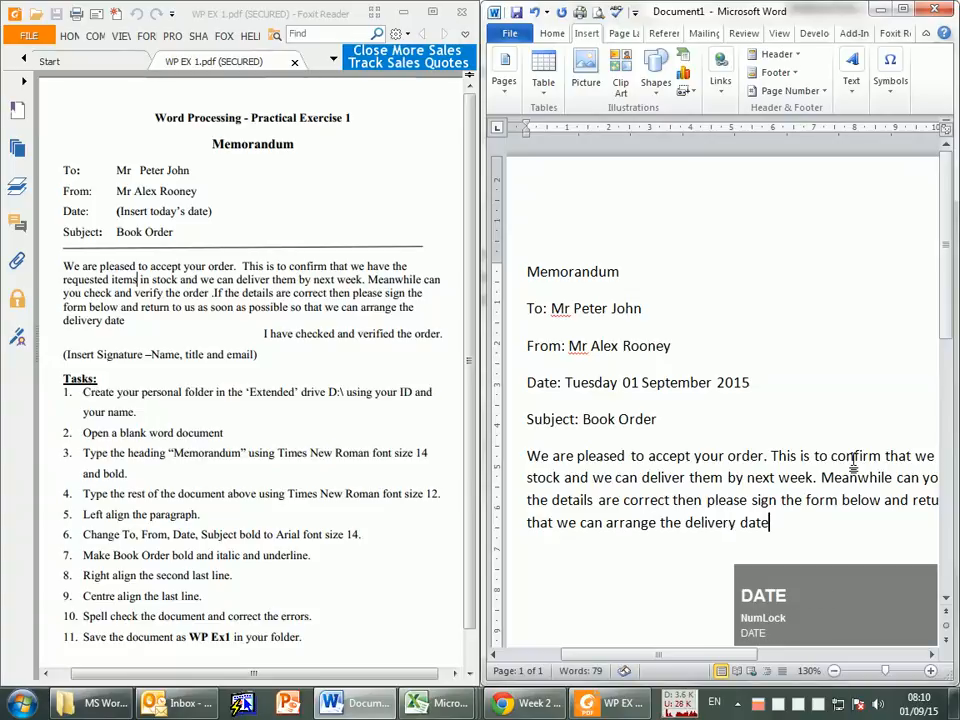
type(".")
key("Return")
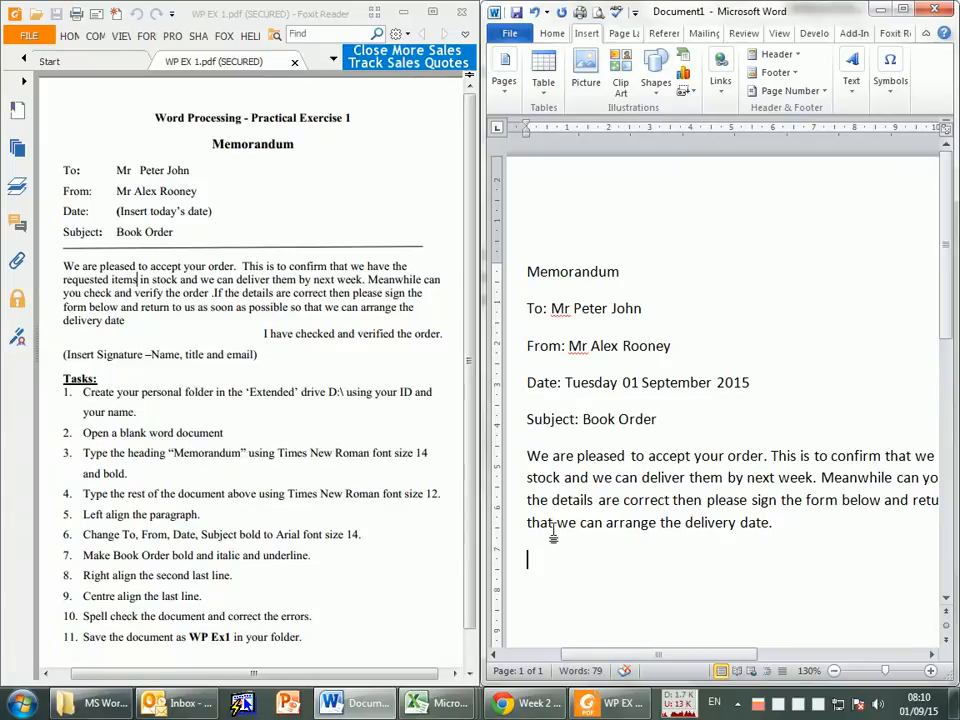
Step: Add the line "I have checked and verified the order." below the body paragraph, followed by a new empty paragraph
type("I have check")
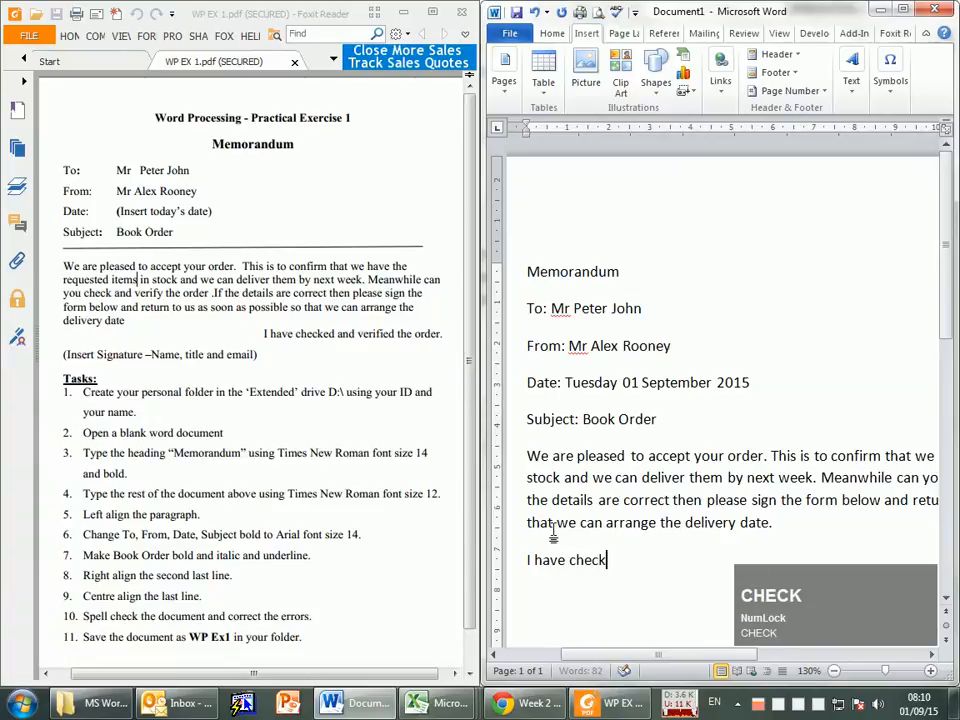
type("ed and verified the order")
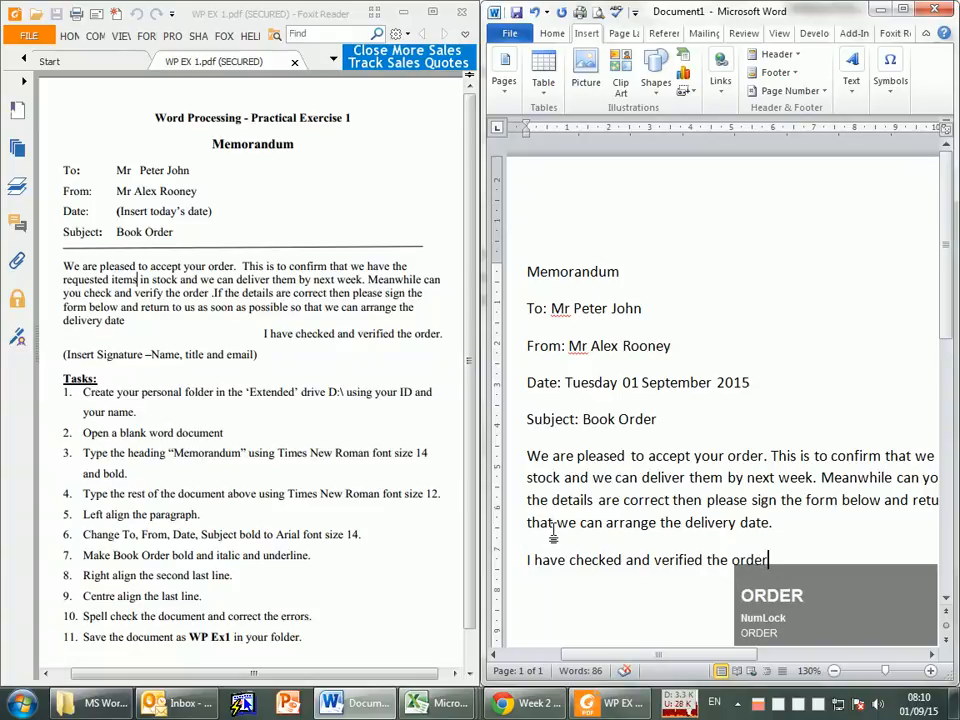
type(".")
key("Return")
Step: Check the PDF's signature instruction, maximize the memo window, and open the signature line setup for the empty last paragraph
scroll(600, 330, "down", 5)
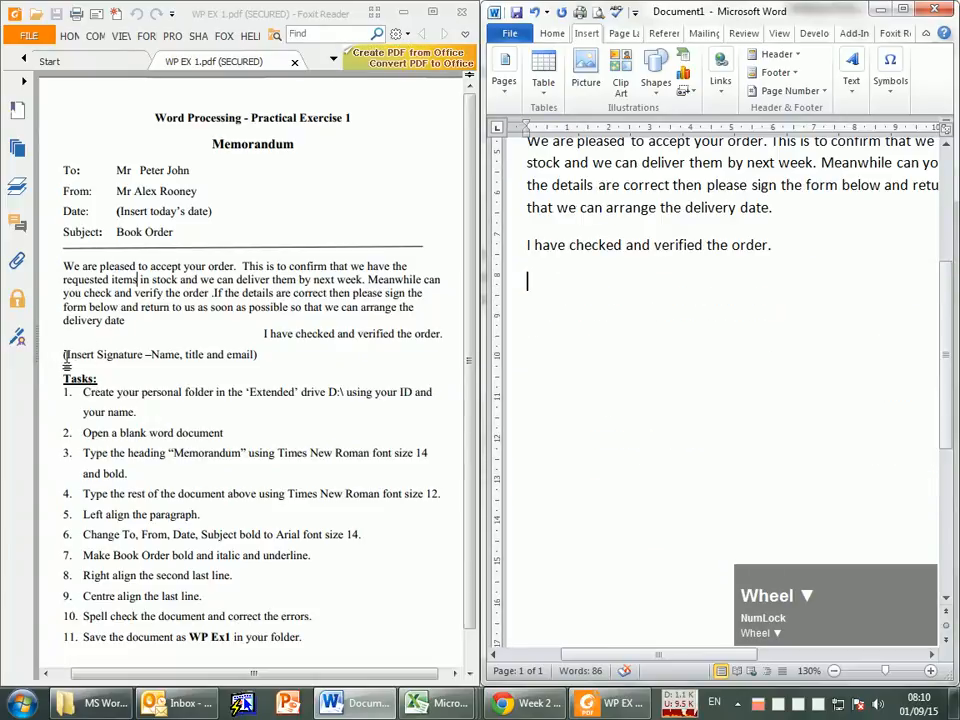
left_click_drag(64, 356, 266, 364)
left_click(312, 357)
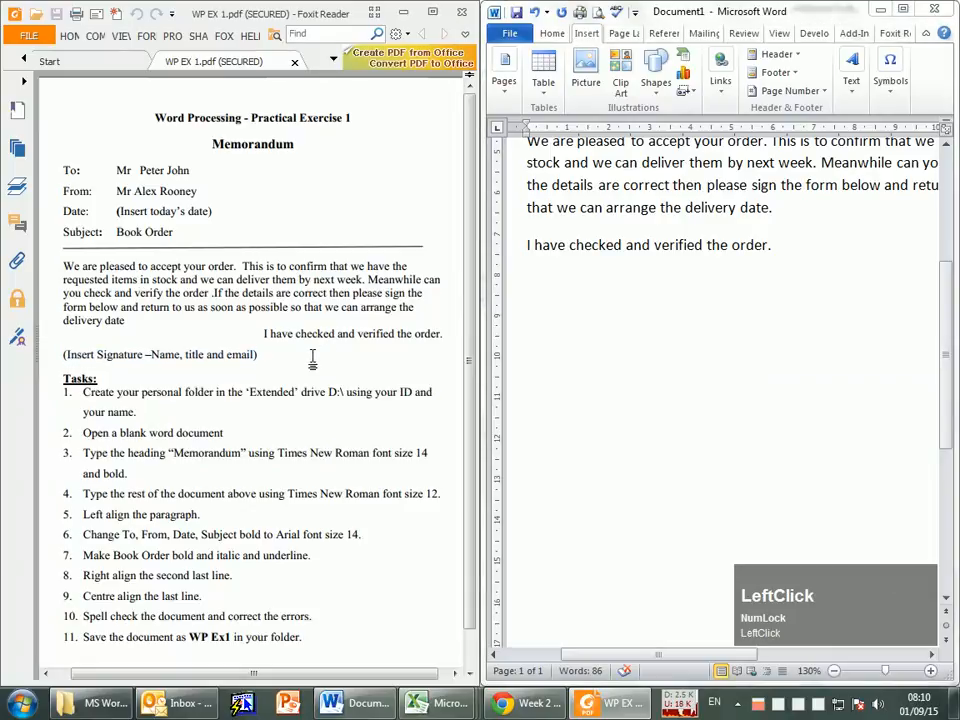
left_click(609, 309)
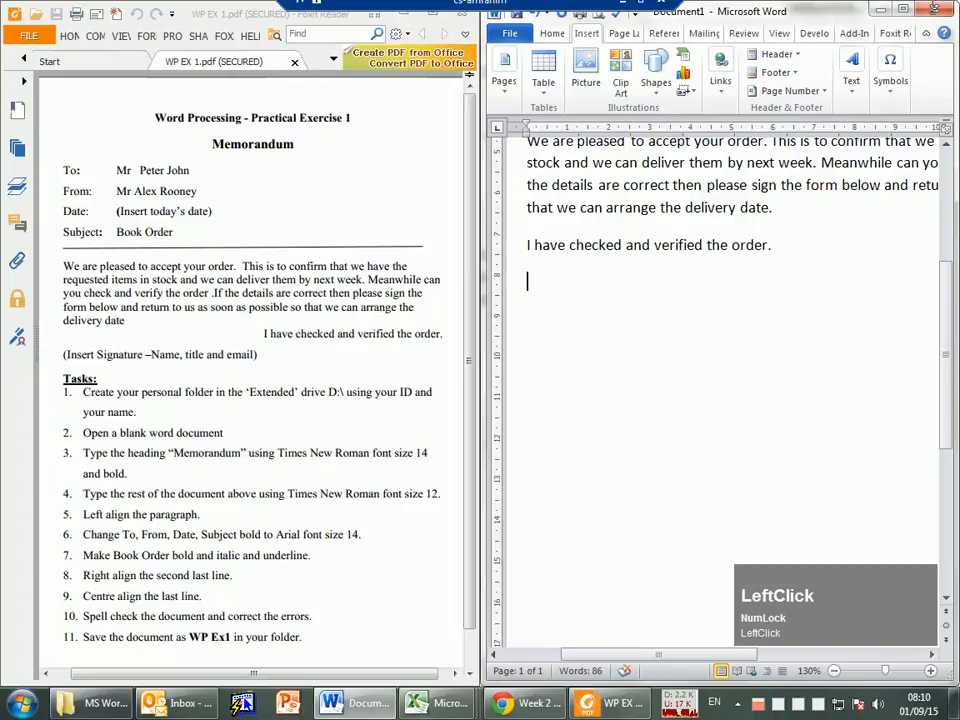
double_click(677, 12)
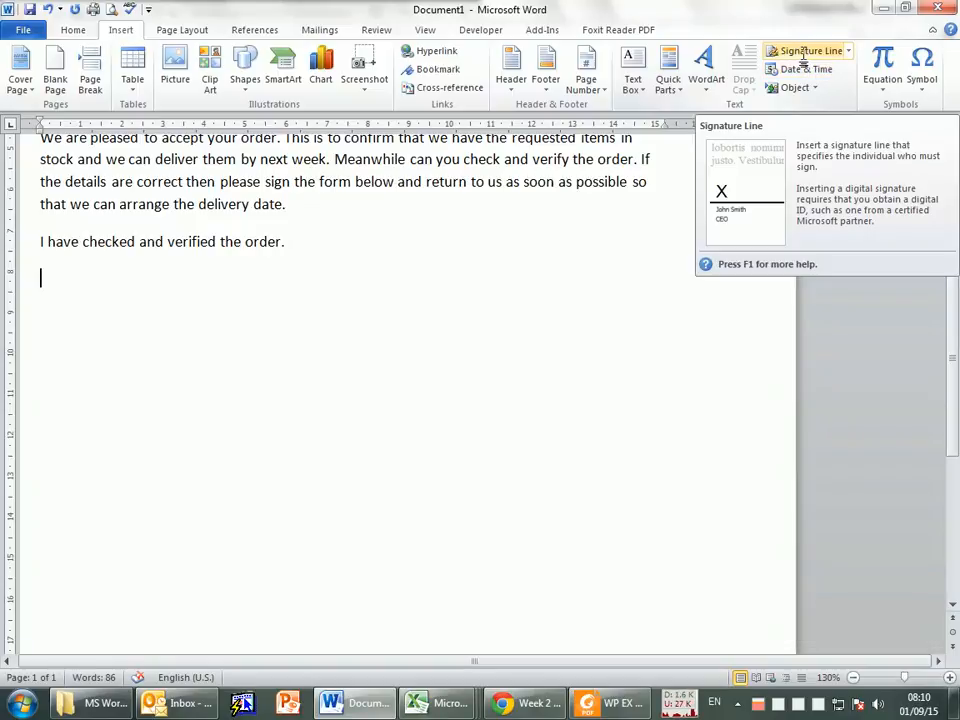
left_click(811, 51)
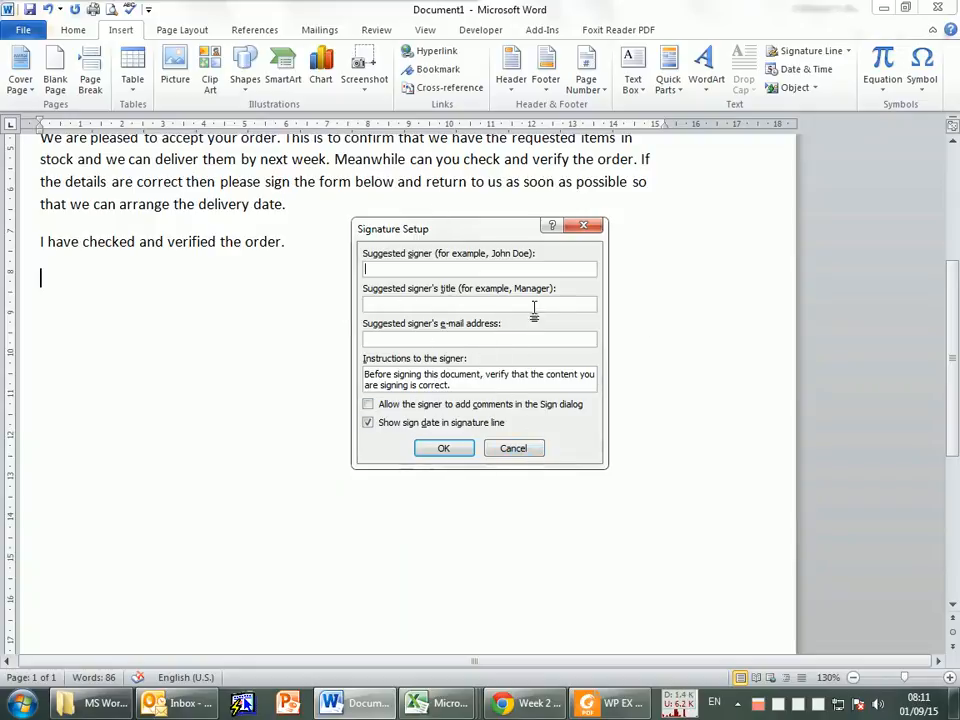
mouse_move(437, 229)
left_mouse_down()
mouse_move(387, 232)
mouse_move(385, 216)
mouse_move(521, 251)
mouse_move(489, 253)
left_mouse_up()
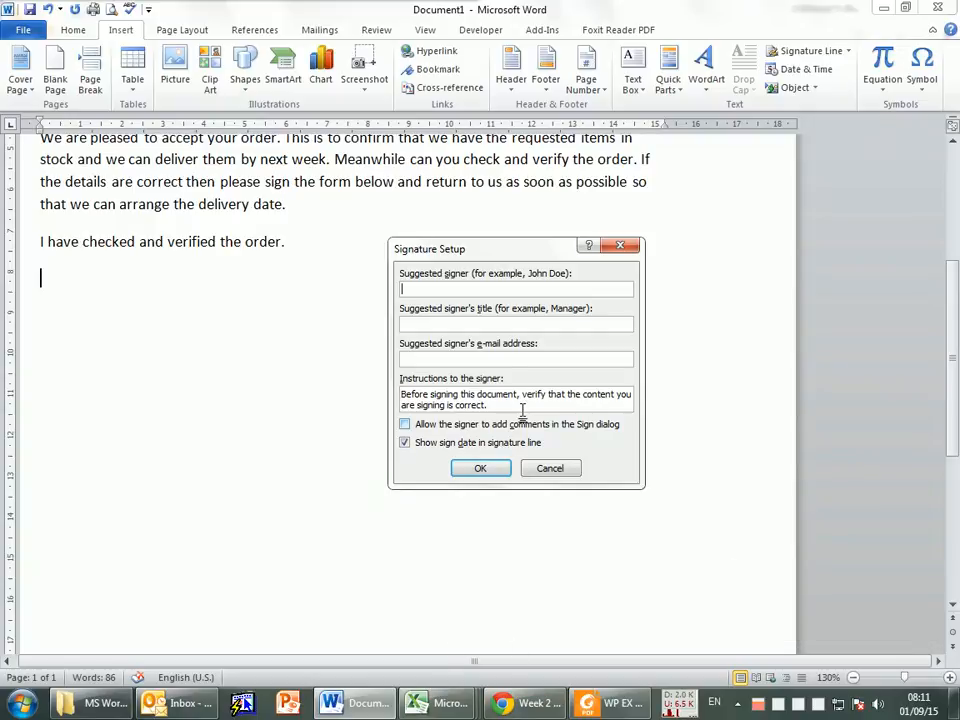
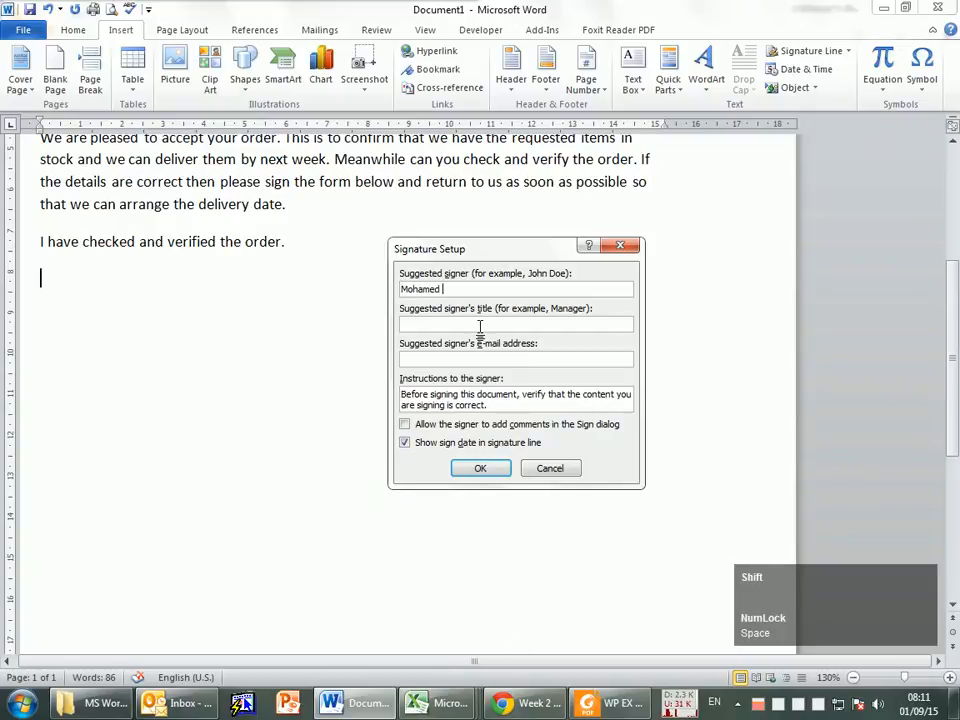
Step: Enter the suggested signer's full name and set the signer's title to "Student"
key("Tab")
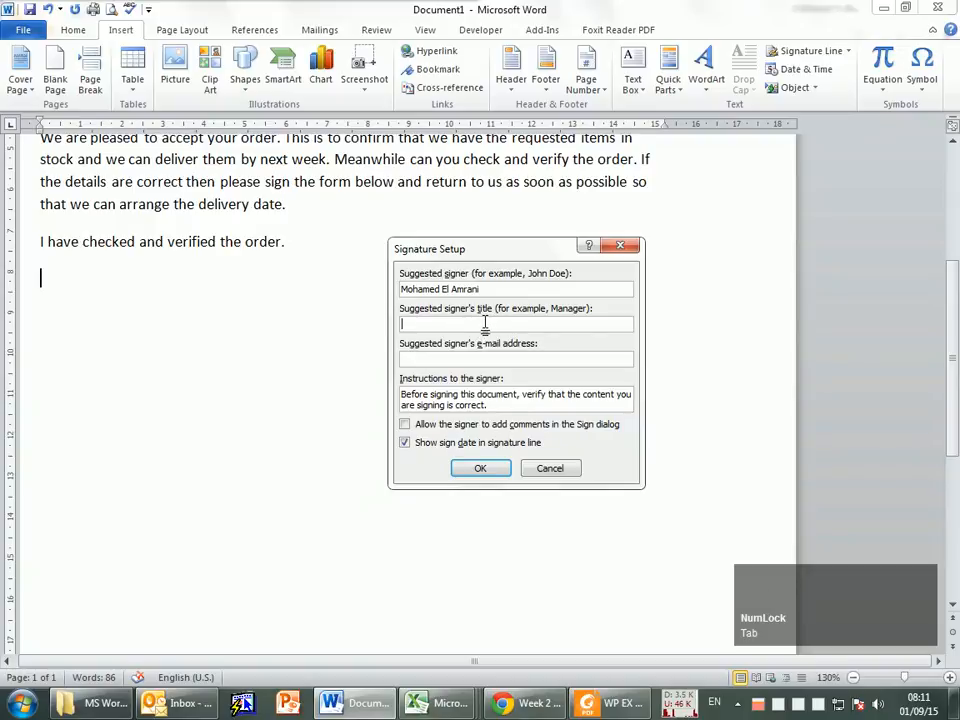
type("Student")
Step: Fill in the suggested signer's e-mail address and insert the signature line into the memo
left_click(504, 362)
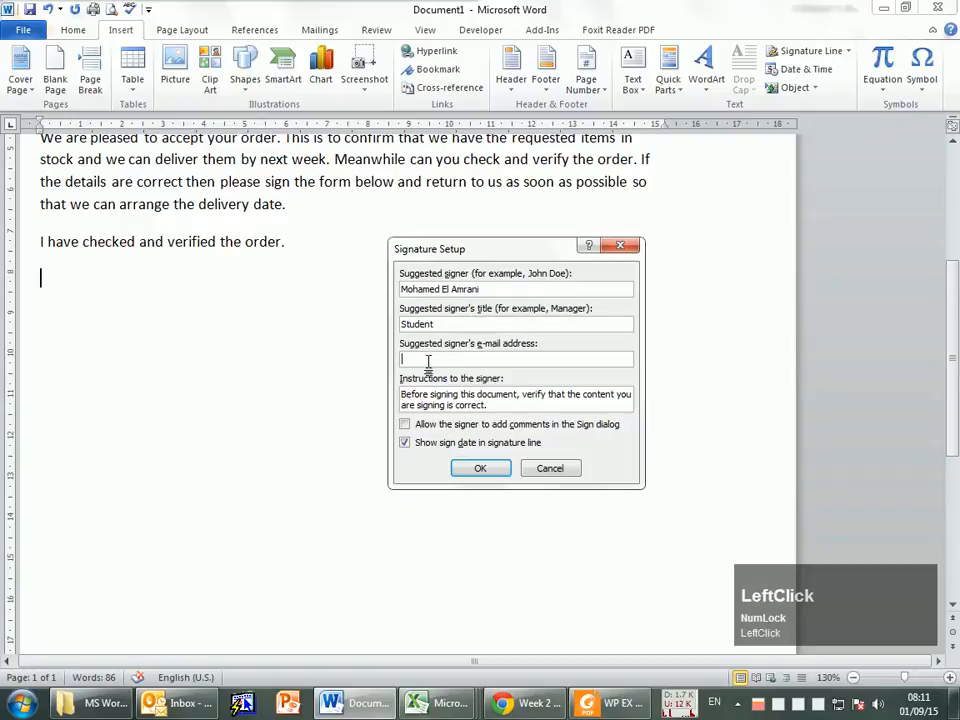
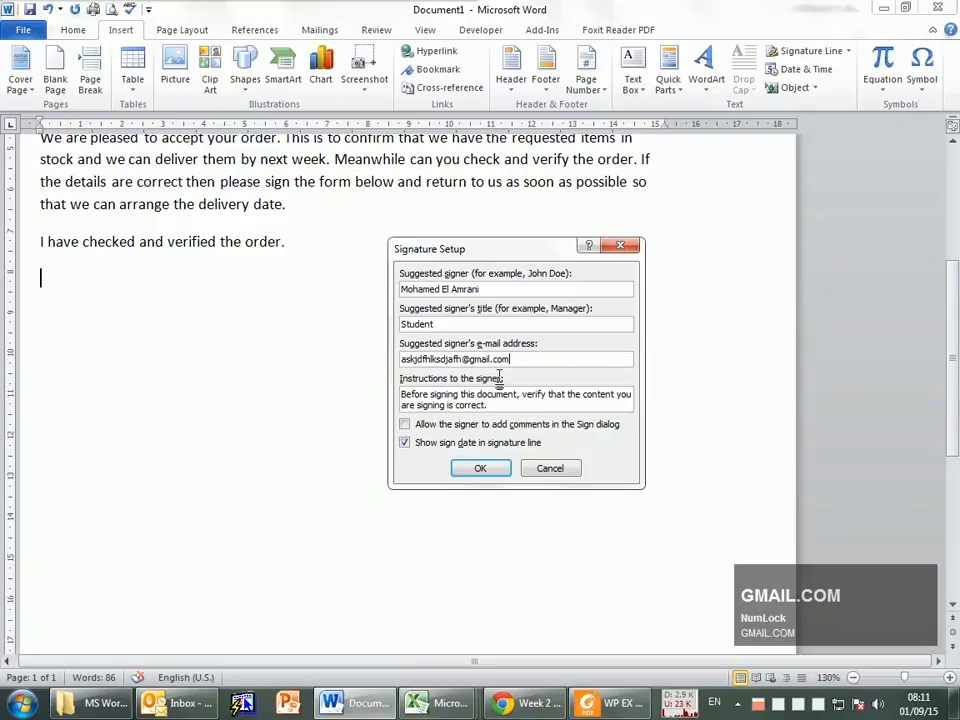
left_click(478, 468)
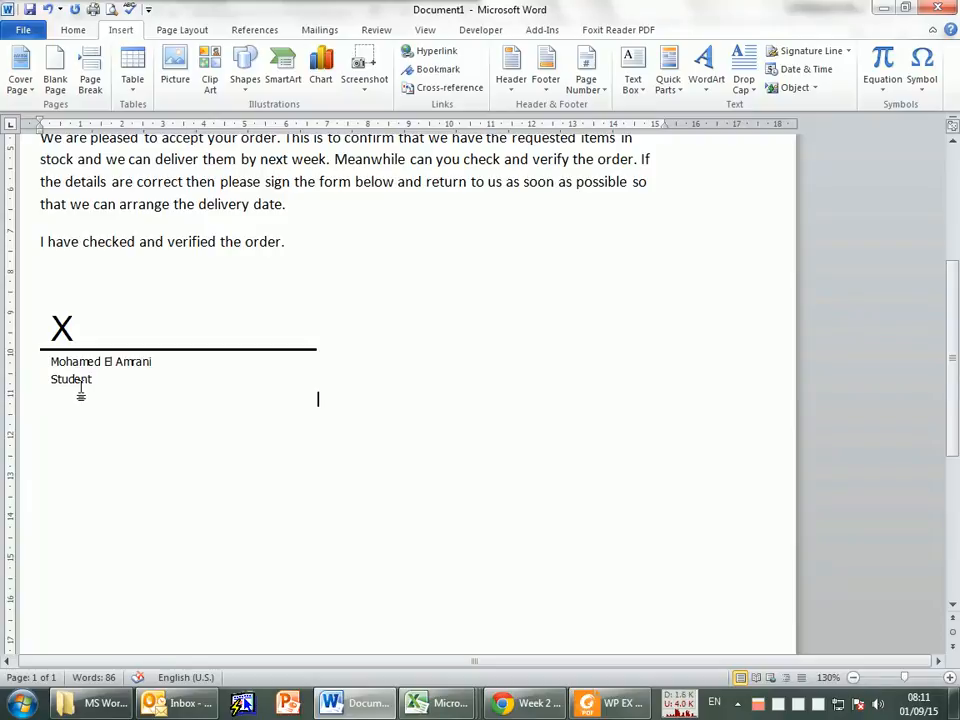
Step: Select the inserted signature line and open its context options
left_click(62, 340)
right_click(76, 340)
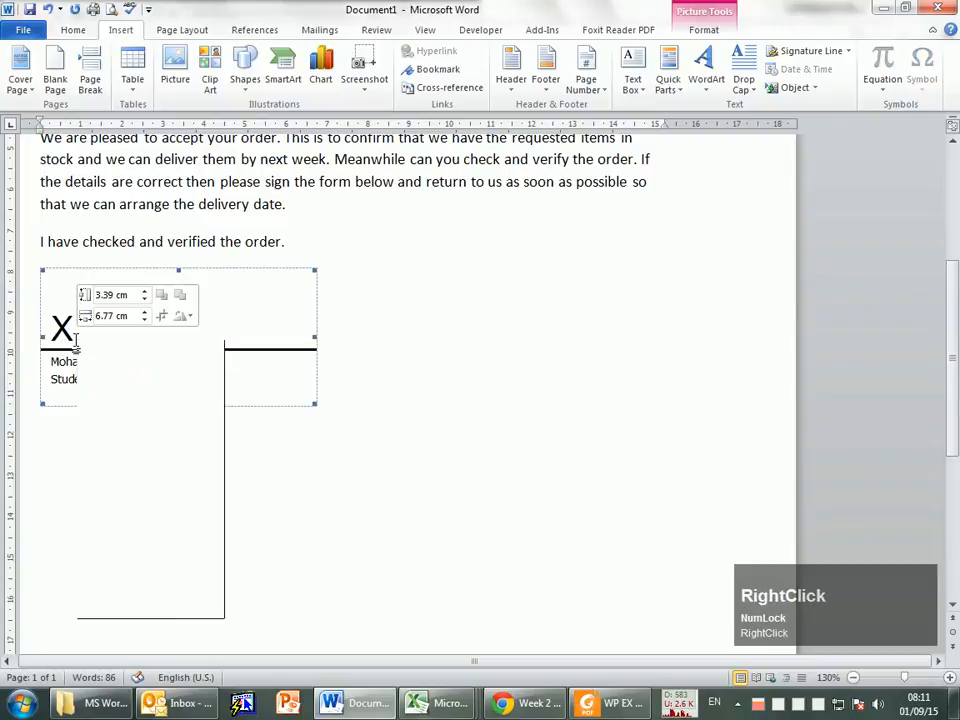
left_click(64, 364)
right_click(79, 339)
left_click(60, 326)
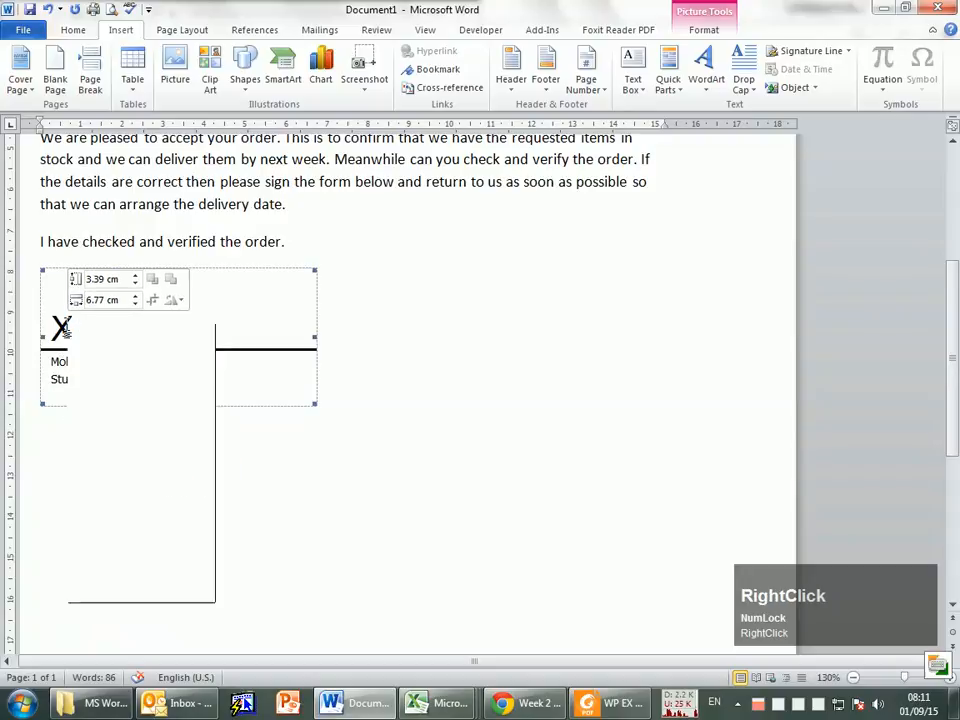
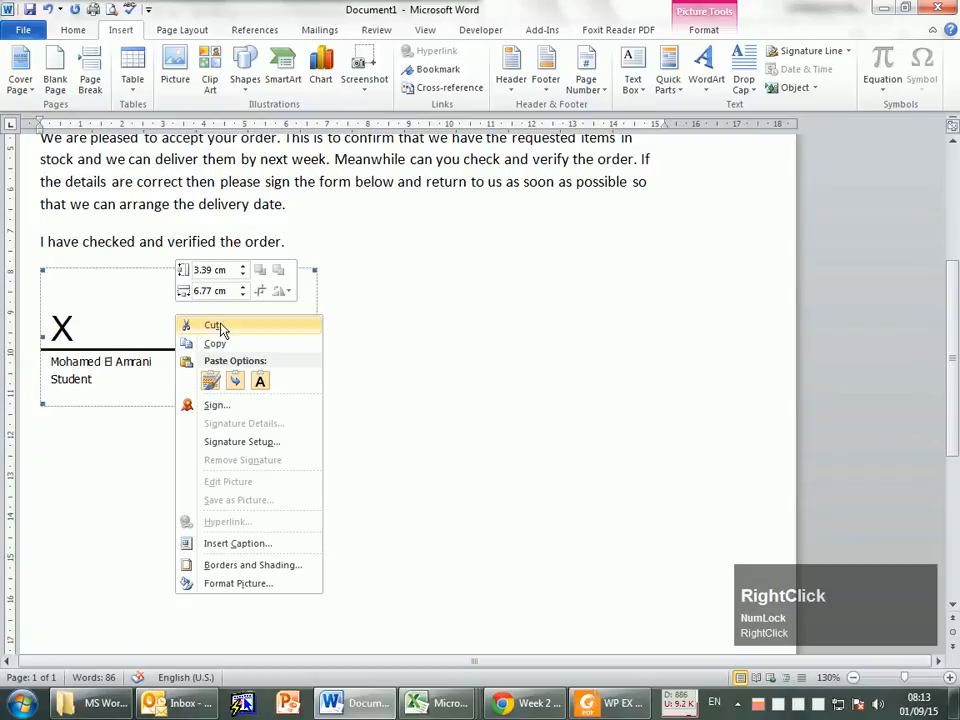
Step: Dismiss the signature line's context options and undo the insertion of the signature line
left_click(56, 300)
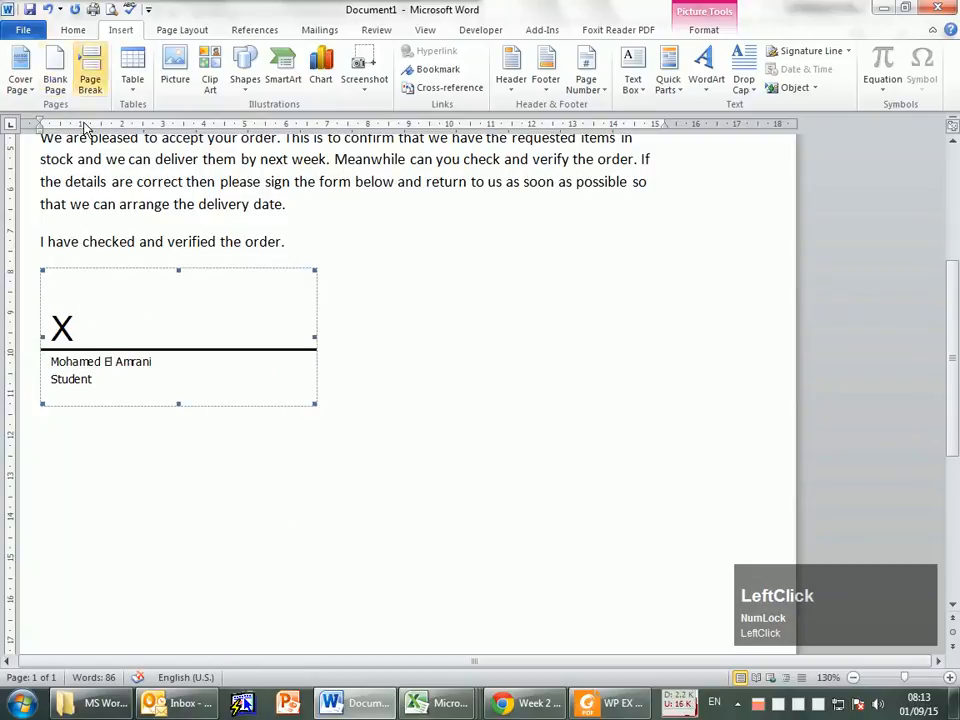
left_click(48, 14)
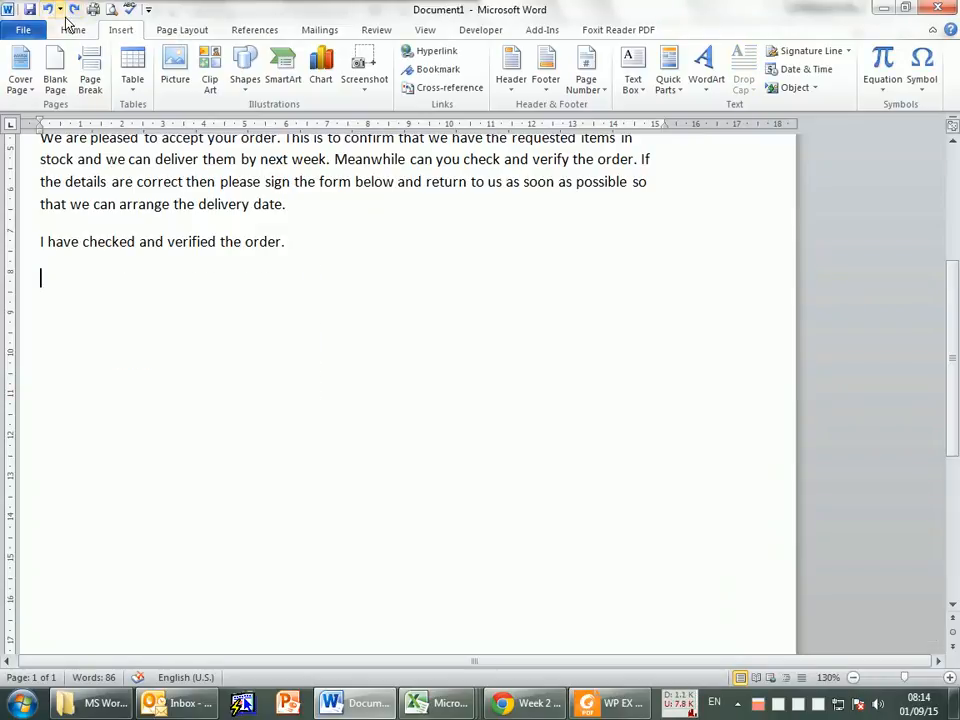
Step: Delete the memo text from "September 2015" through the body paragraph and undo the deletion
scroll(334, 287, "up", 5)
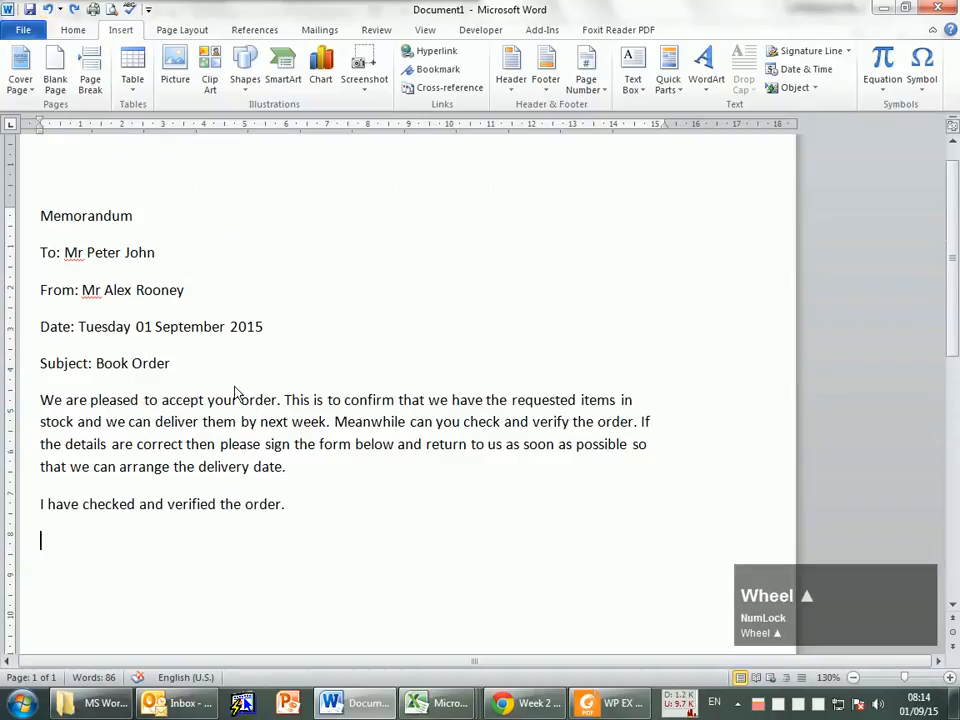
left_click_drag(154, 327, 285, 467)
key("BackSpace")
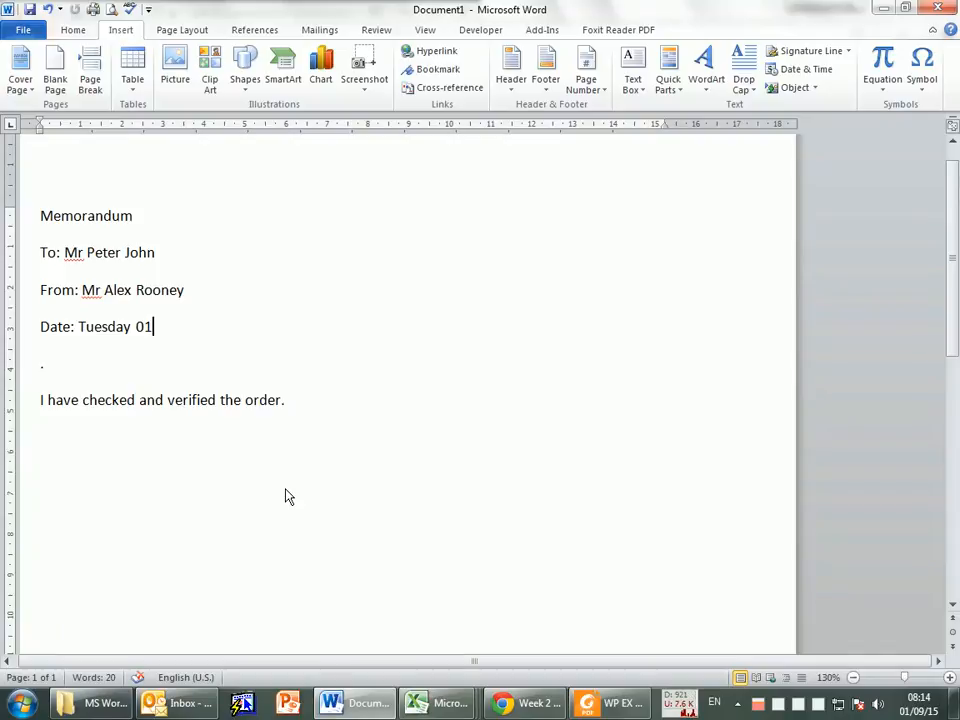
left_click(48, 14)
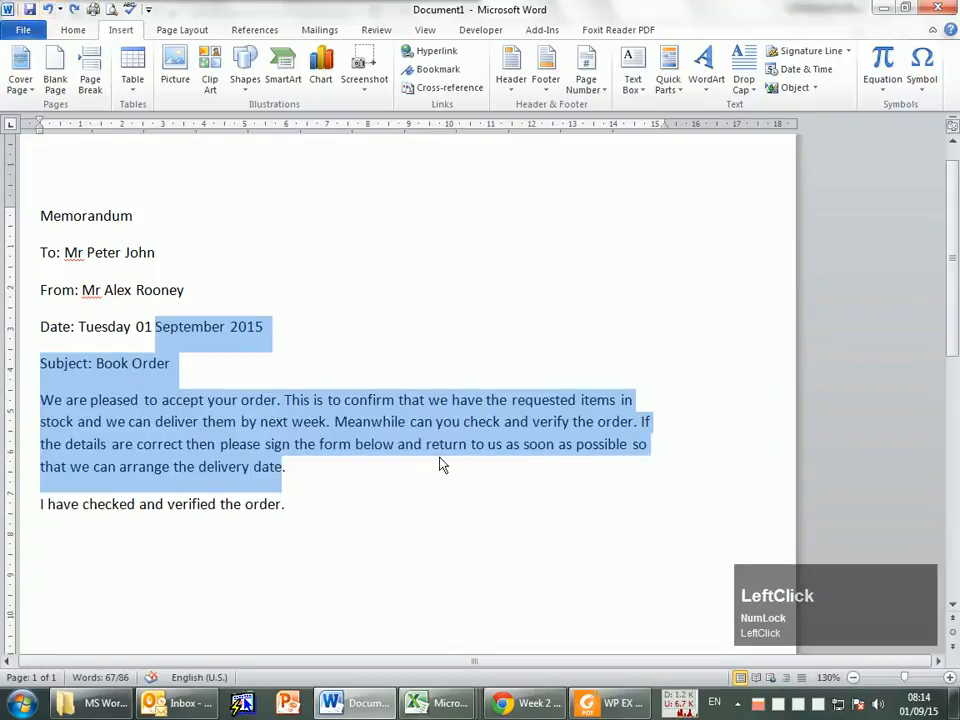
left_click(441, 465)
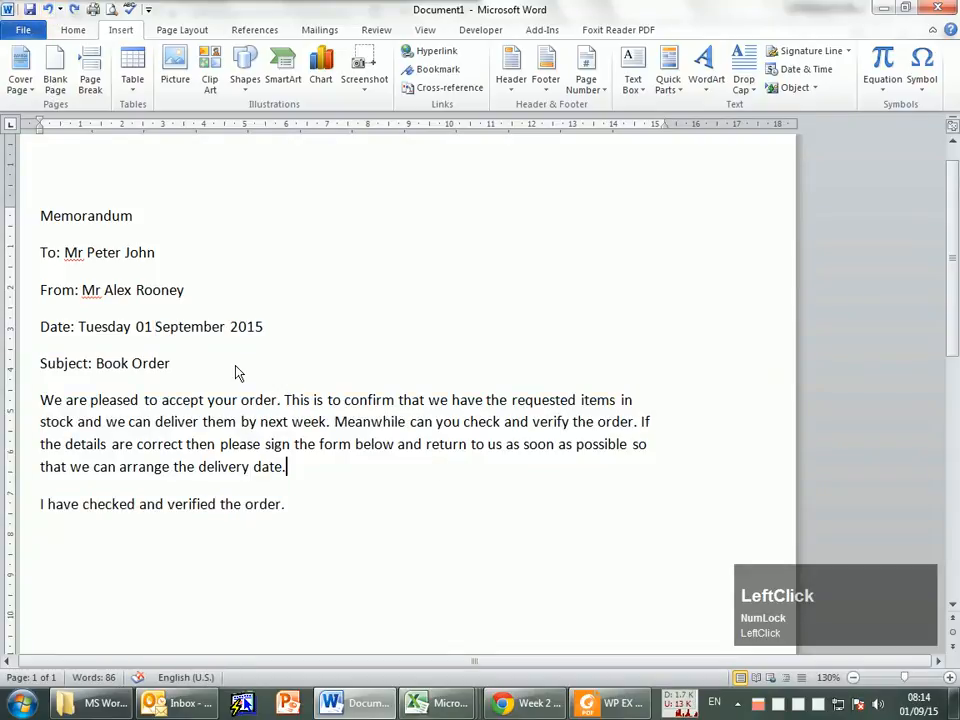
Step: Redo the deletion of the memo text and undo it again
left_click(73, 11)
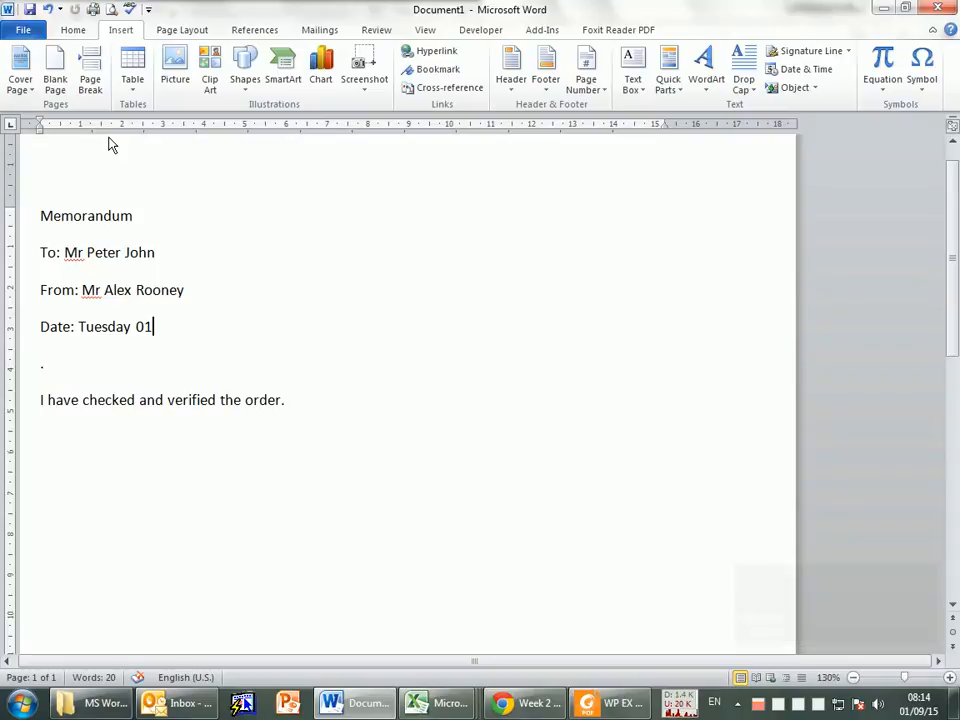
left_click(47, 9)
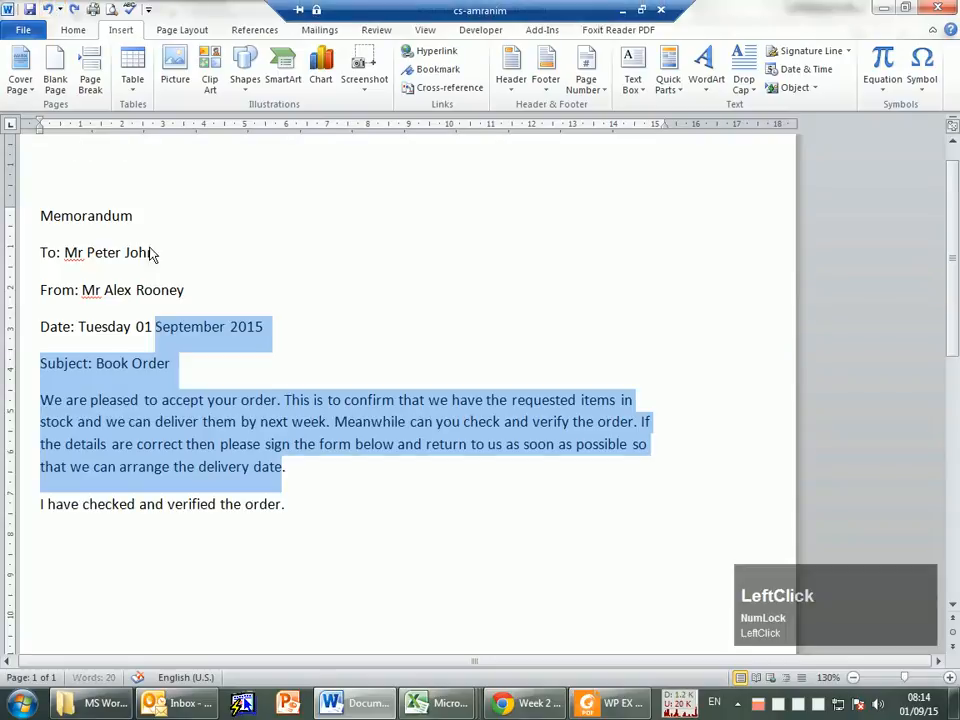
left_click(258, 444)
Step: Insert a signature line in the empty last paragraph with the signer's first name, the title "student" and placeholder text as the e-mail address
scroll(212, 506, "down", 3)
left_click(43, 368)
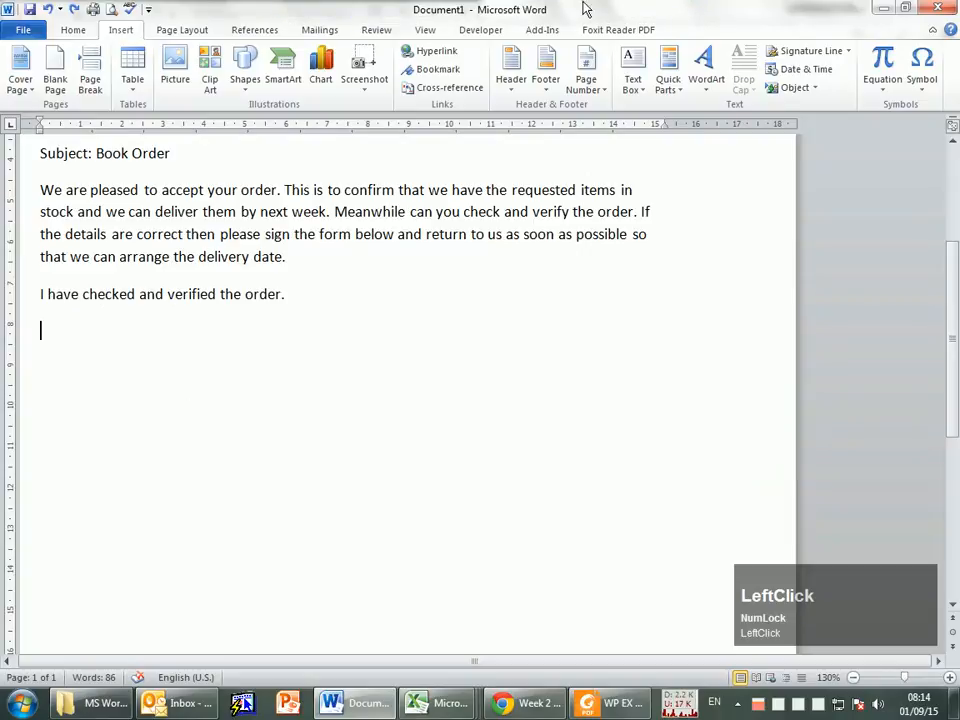
left_click(116, 33)
left_click(838, 57)
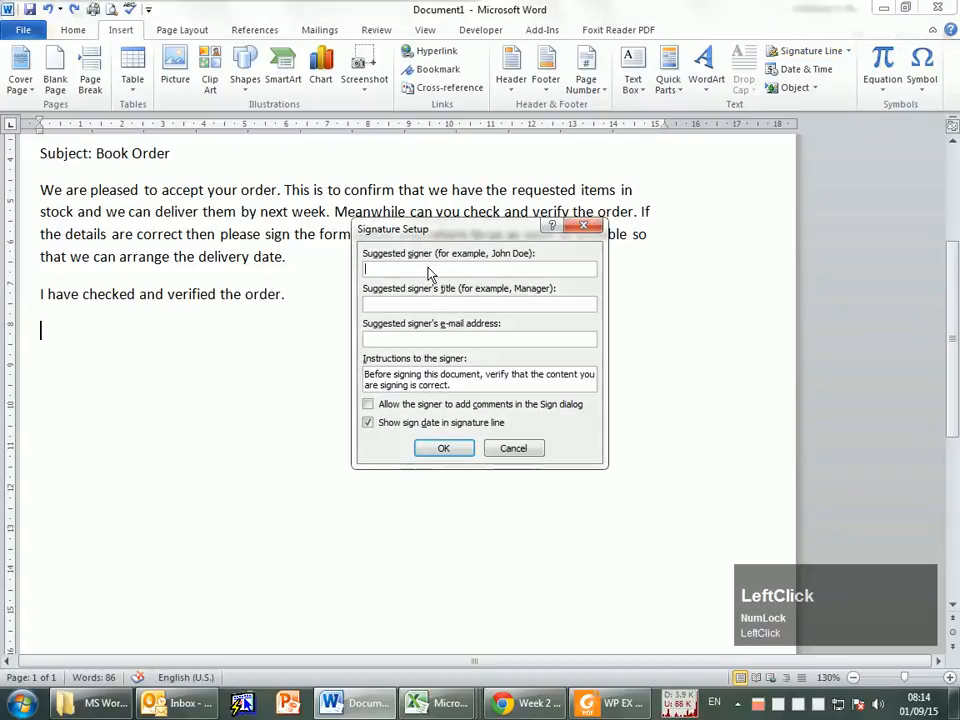
type("Mohamed")
key("Tab")
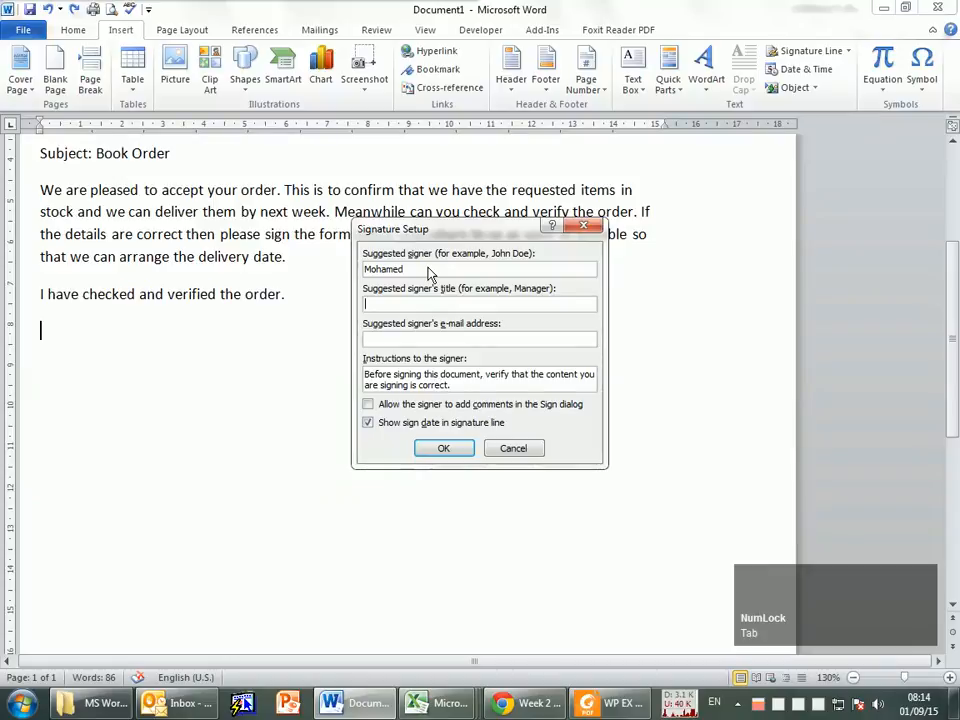
type("student")
key("Tab")
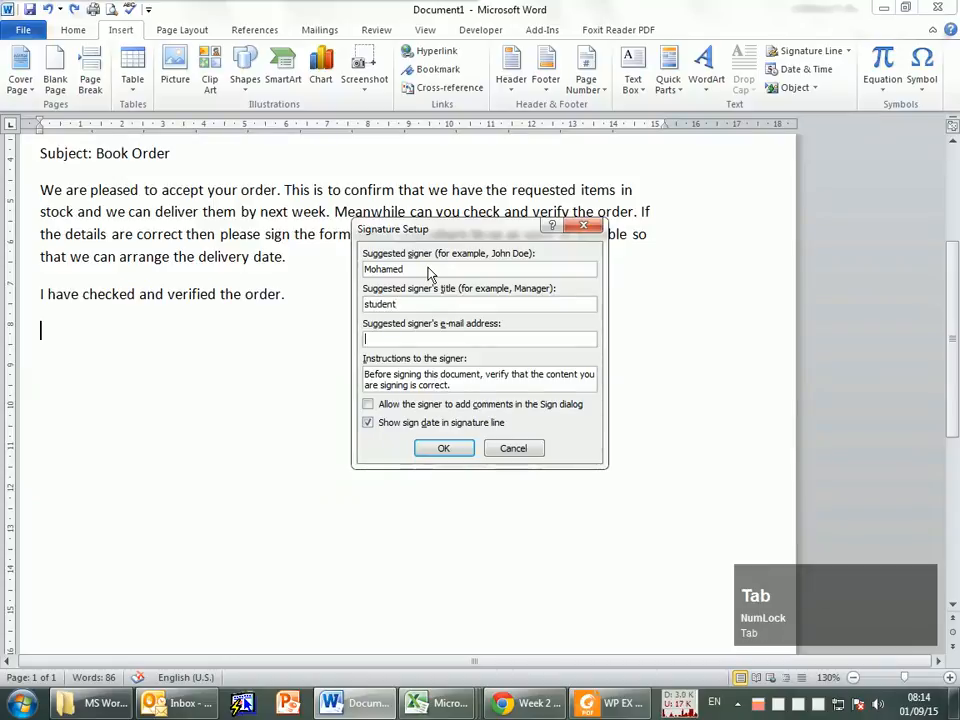
type("ealkhskaasd")
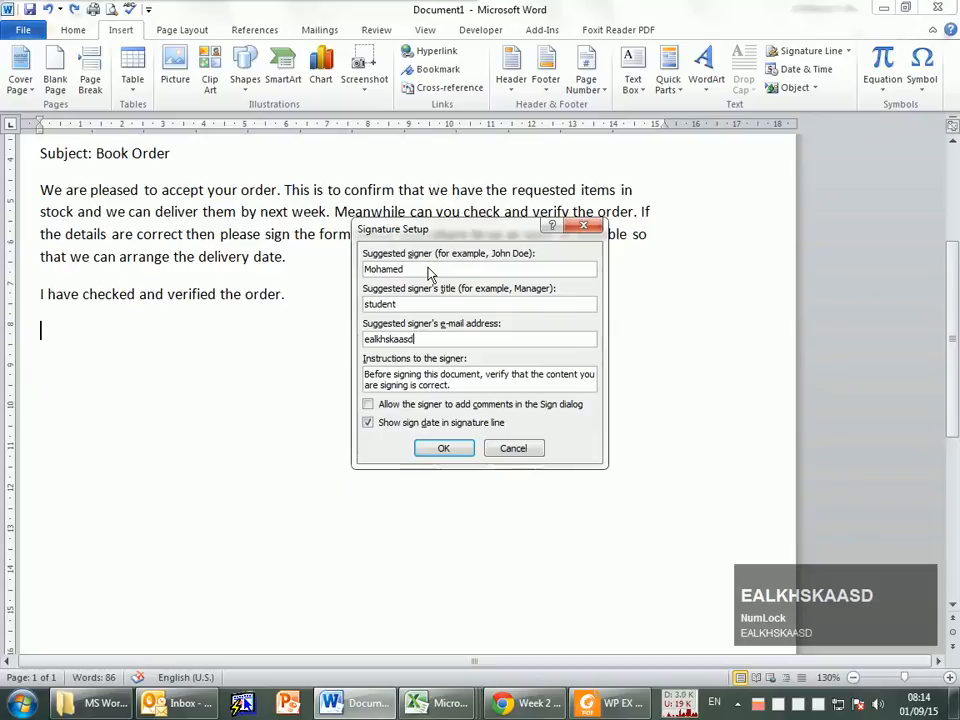
key("Return")
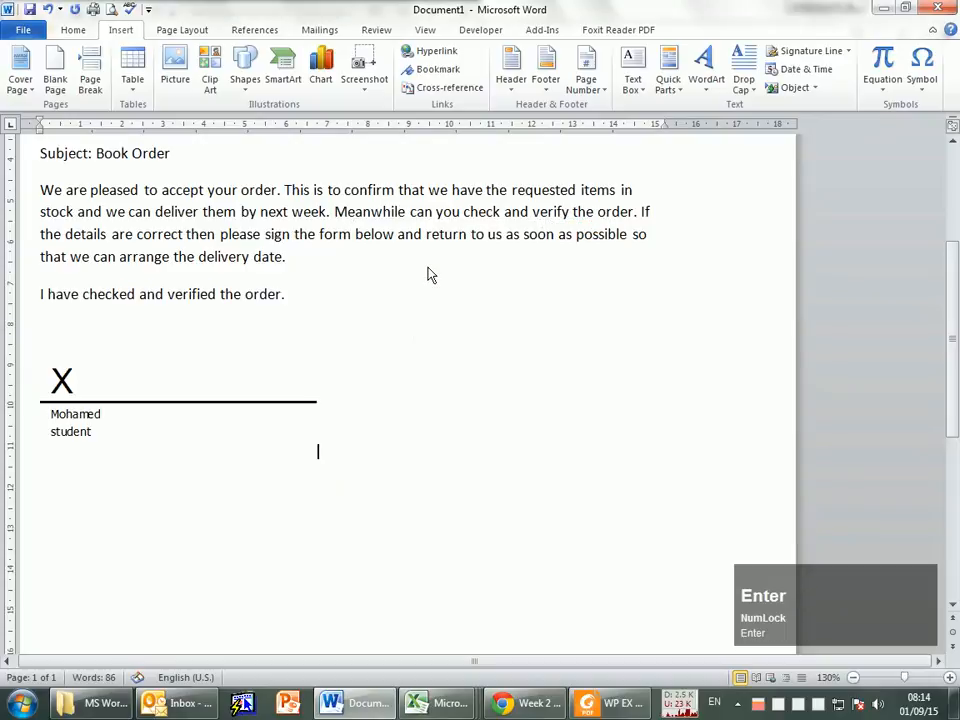
left_click(103, 332)
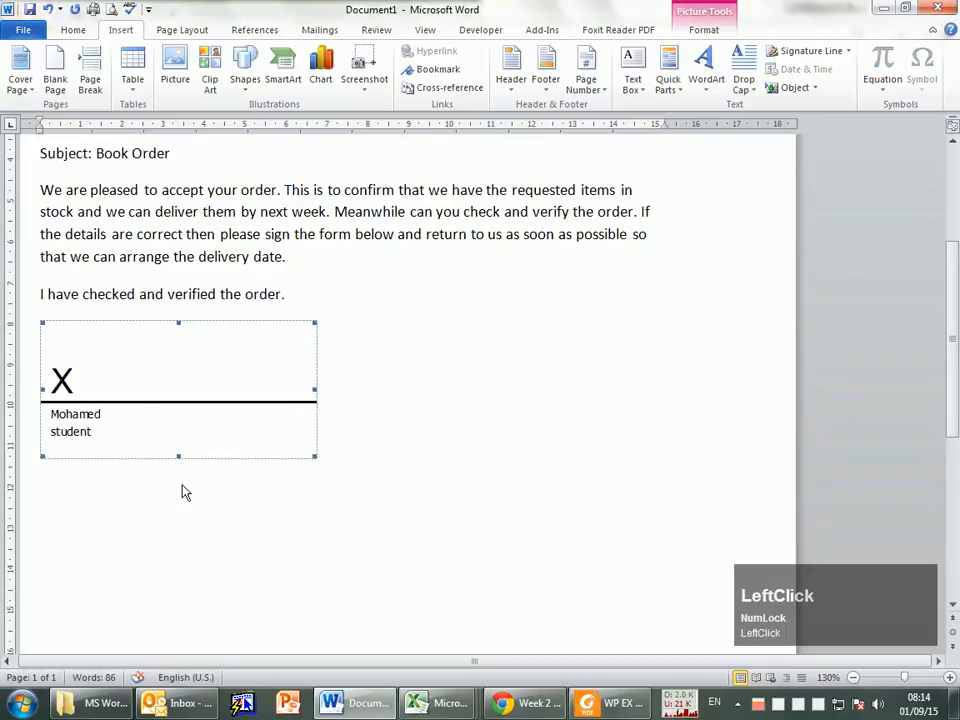
left_click(499, 411)
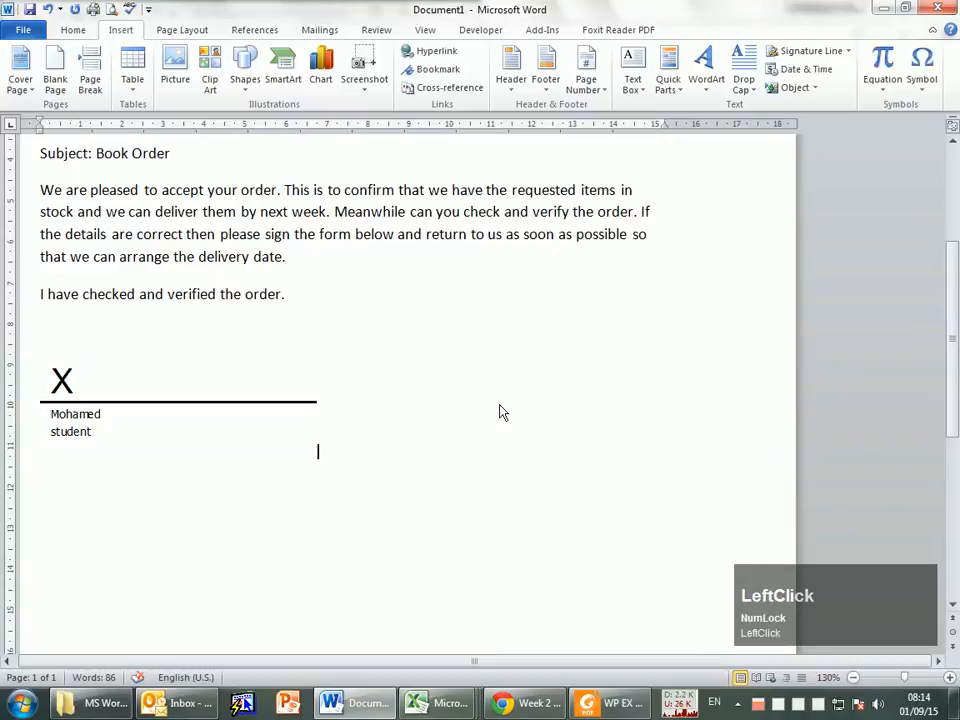
Step: Arrange the memo window beside the exercise PDF and check its first task about creating a personal folder
scroll(185, 180, "up", 2)
scroll(229, 216, "up", 2)
scroll(338, 428, "down", 2)
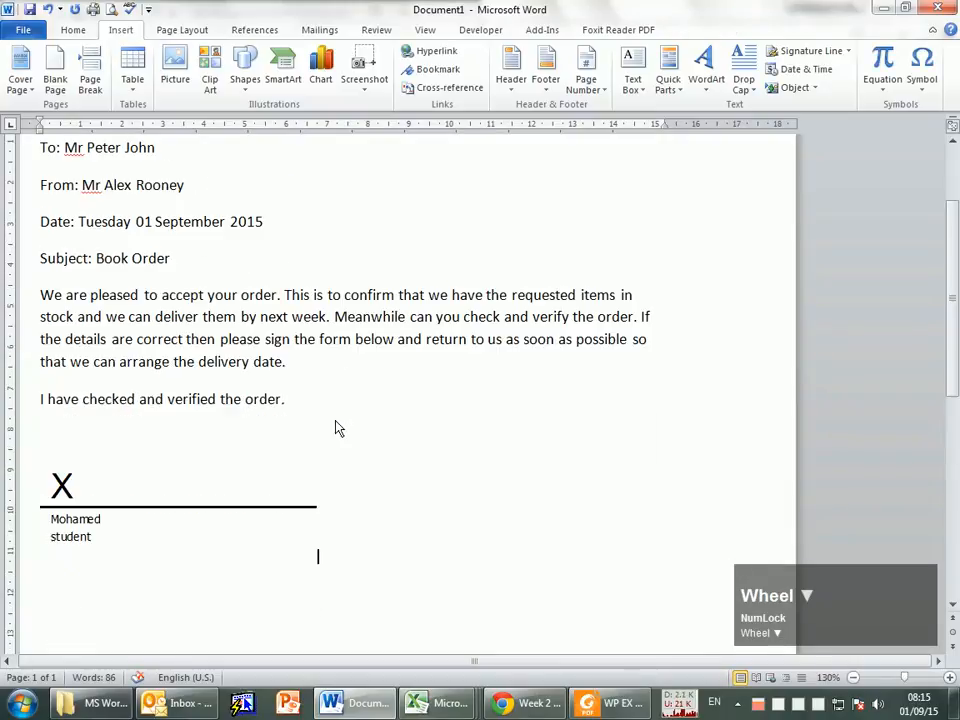
left_click_drag(508, 6, 958, 221)
left_click_drag(793, 252, 793, 252)
scroll(130, 390, "down", 1)
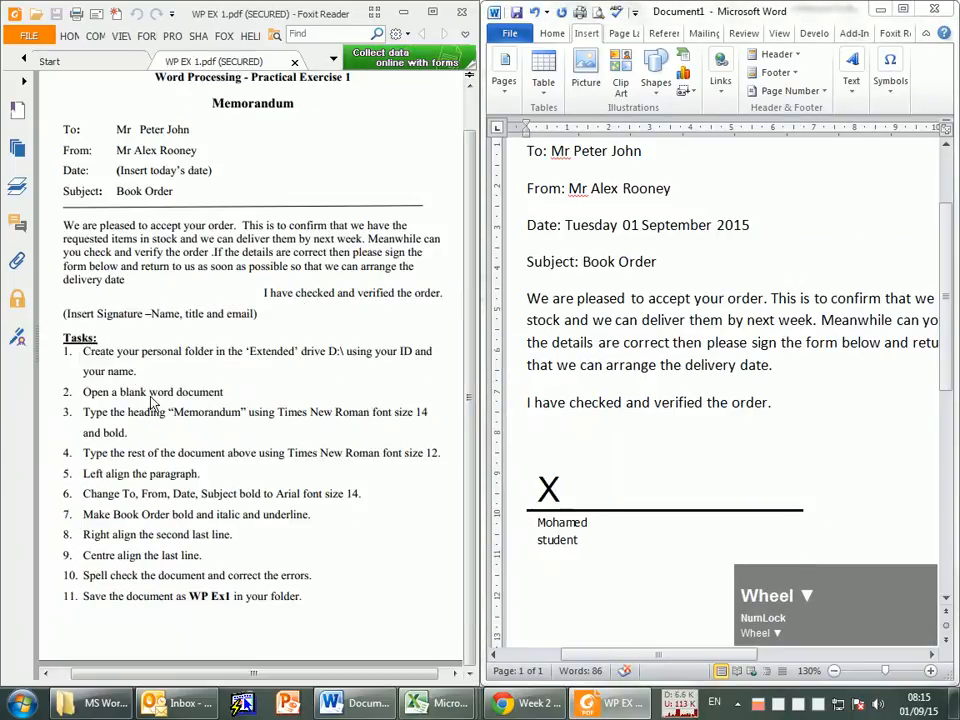
left_click_drag(82, 353, 385, 360)
left_click_drag(305, 370, 287, 381)
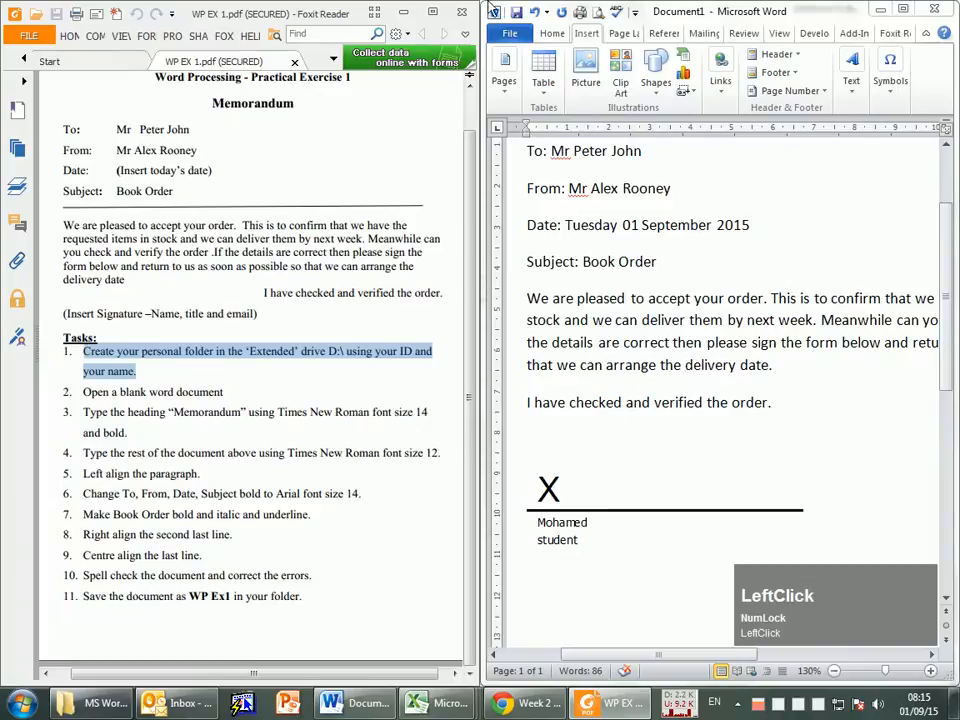
Step: Minimize the remote desktop session and open the Extended (D:) drive on the local computer
mouse_move(488, 8)
left_click(622, 10)
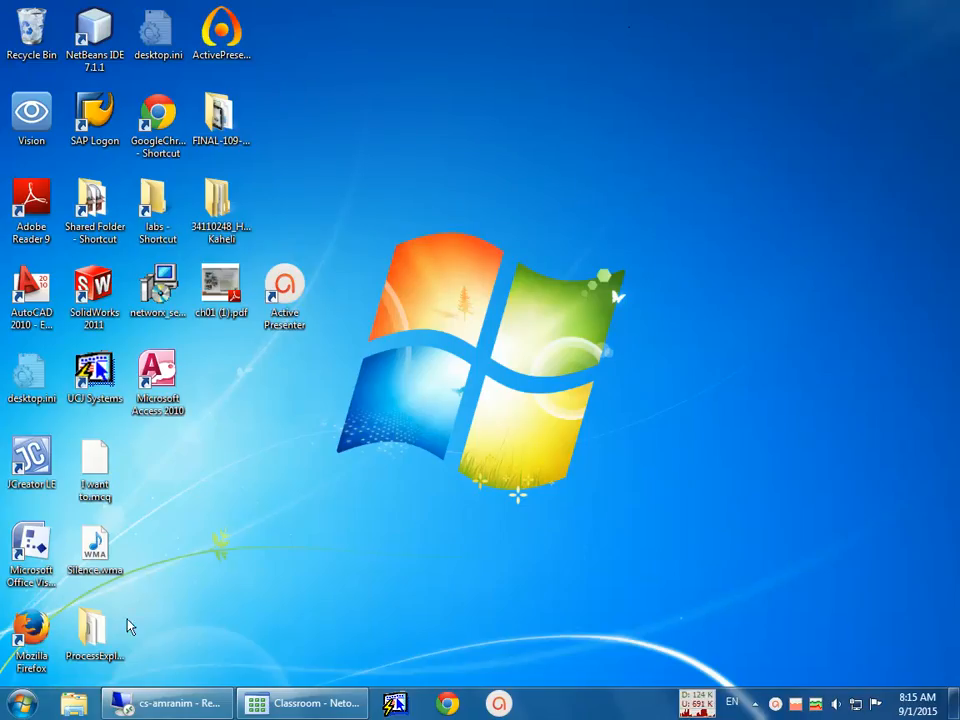
key("super")
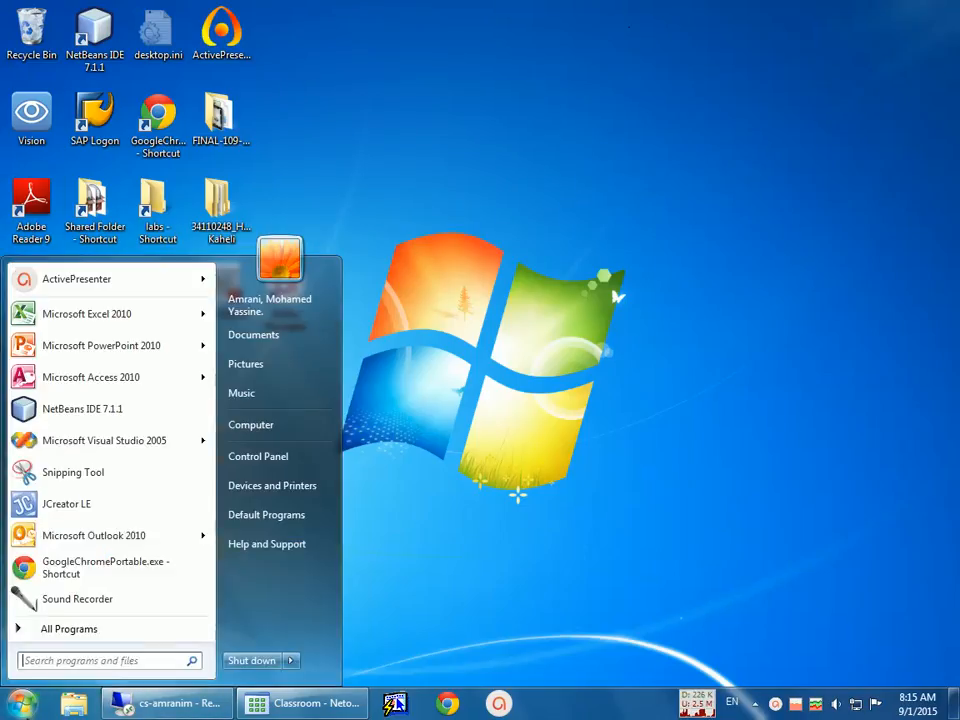
left_click(262, 428)
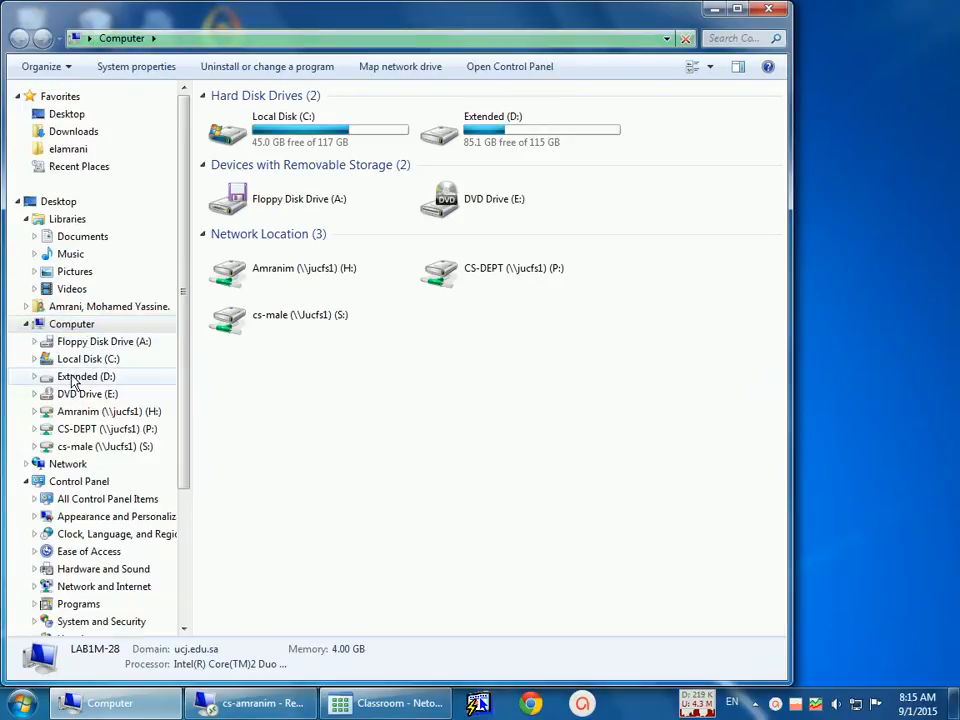
left_click(89, 377)
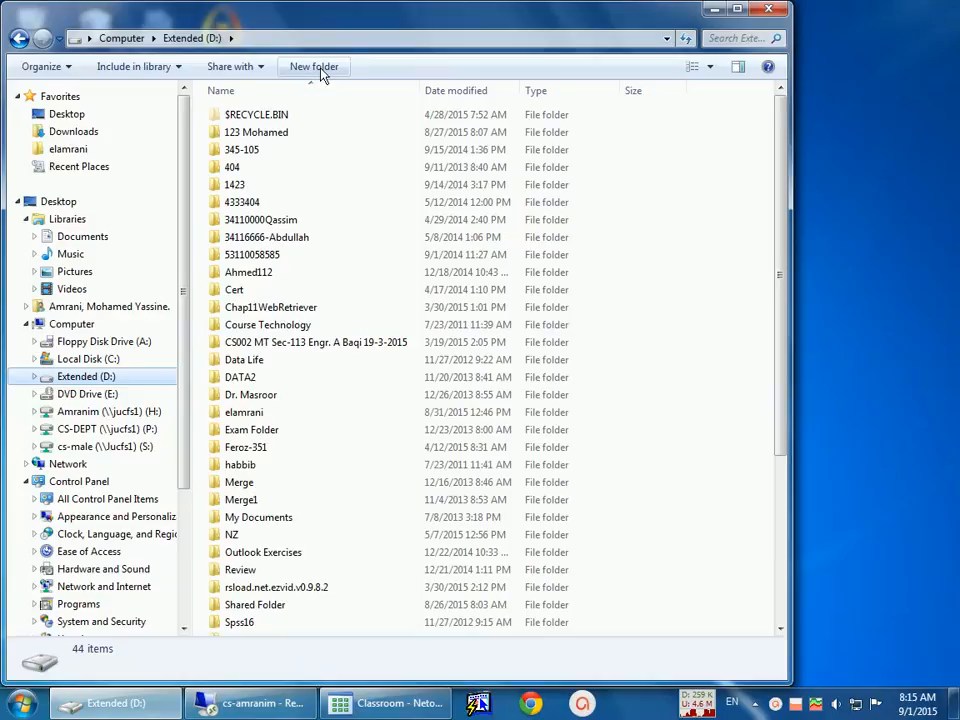
Step: Create a new folder on the Extended (D:) drive, named with the student's ID number and first name
left_click(316, 67)
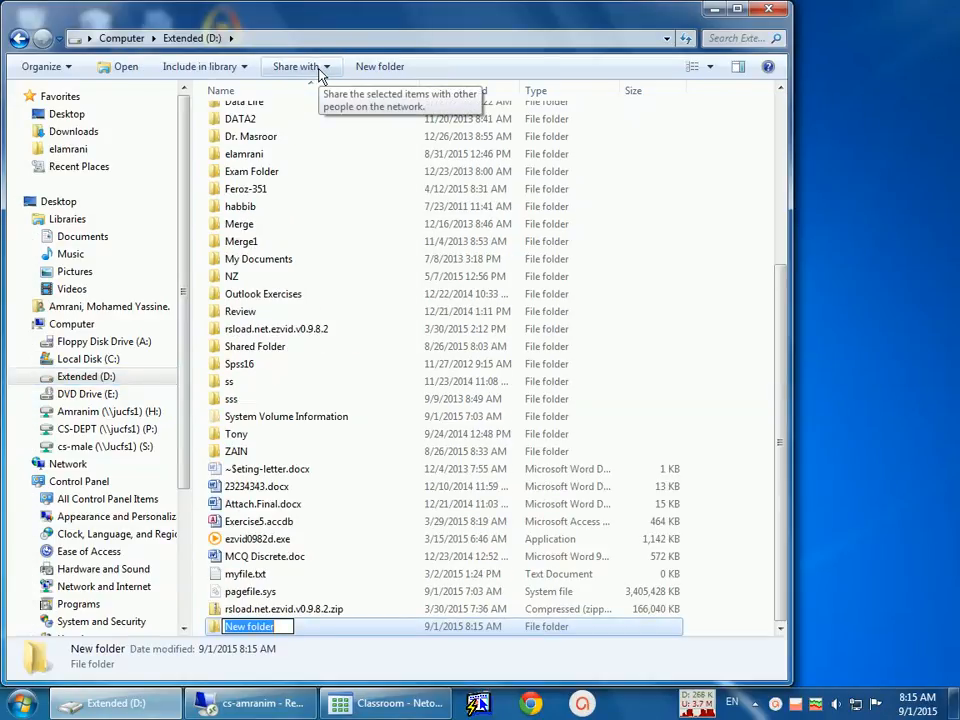
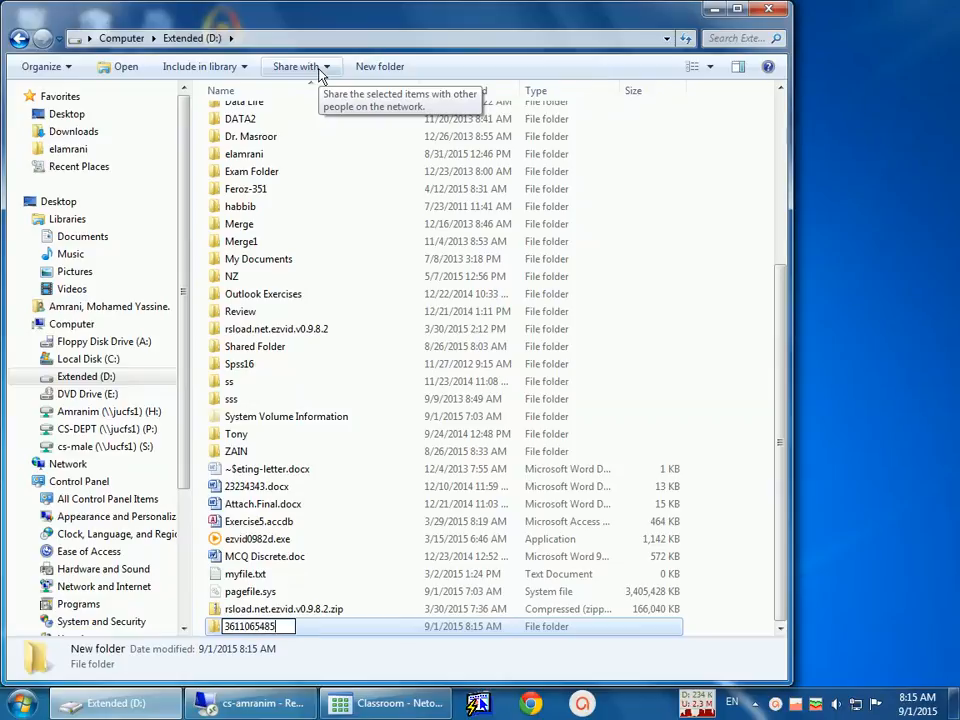
type("Mohamed")
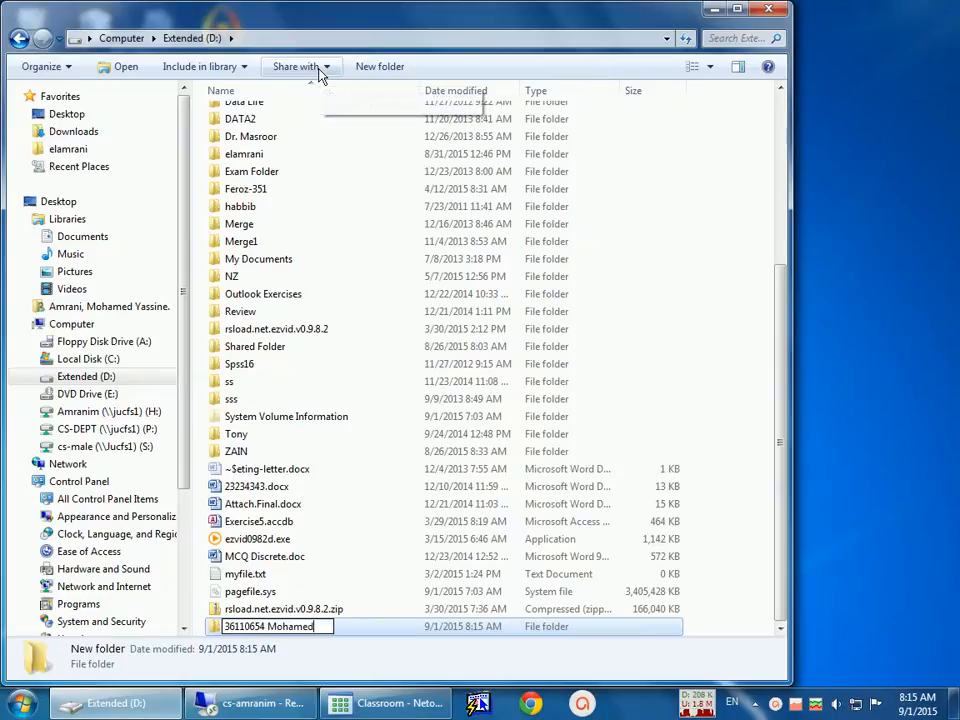
key("Return")
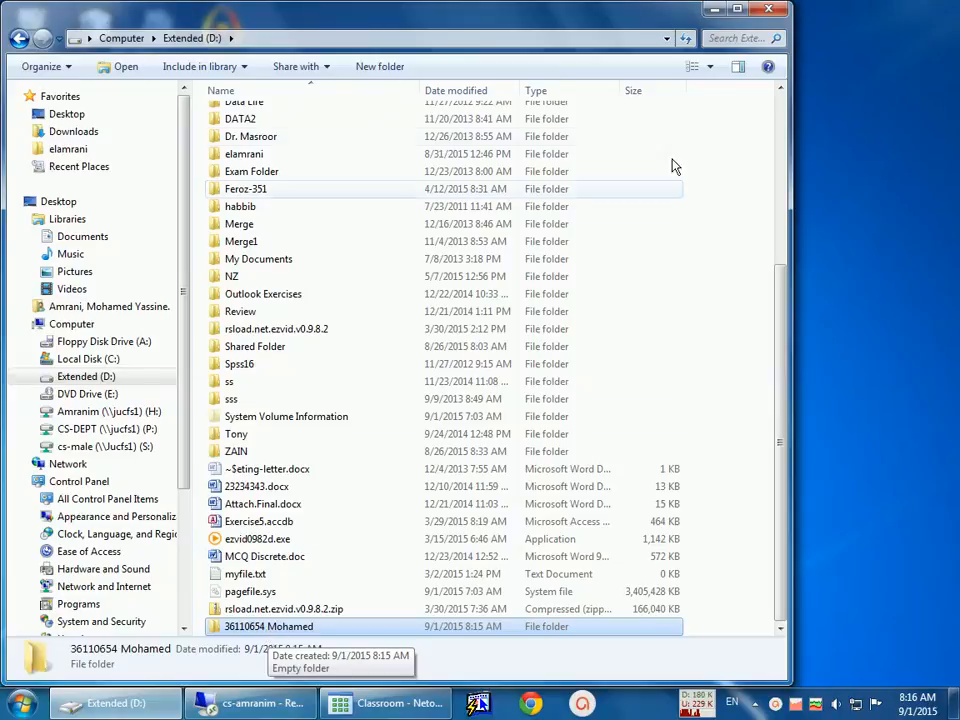
Step: Delete the new personal folder from the Extended (D:) drive and return to the remote desktop session
key("Delete")
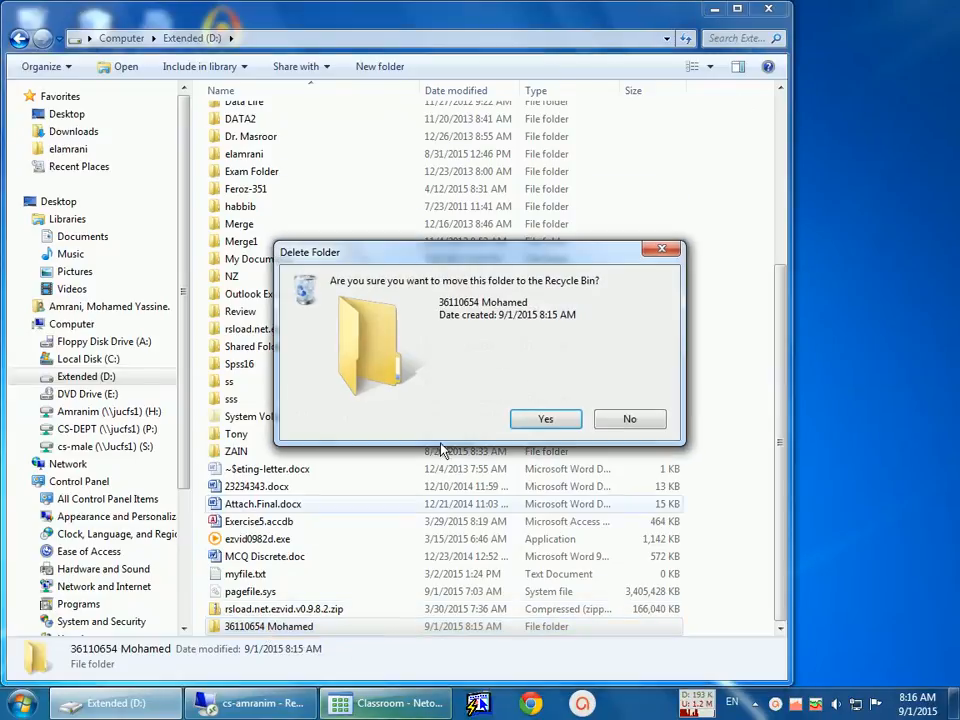
left_click(531, 420)
left_click(769, 9)
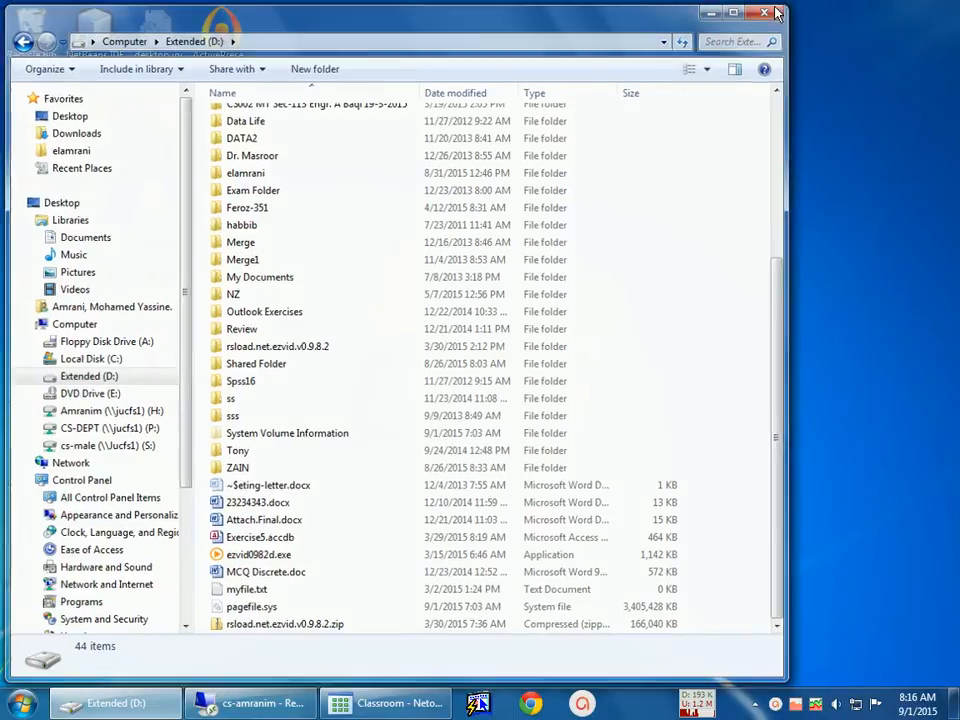
left_click(293, 708)
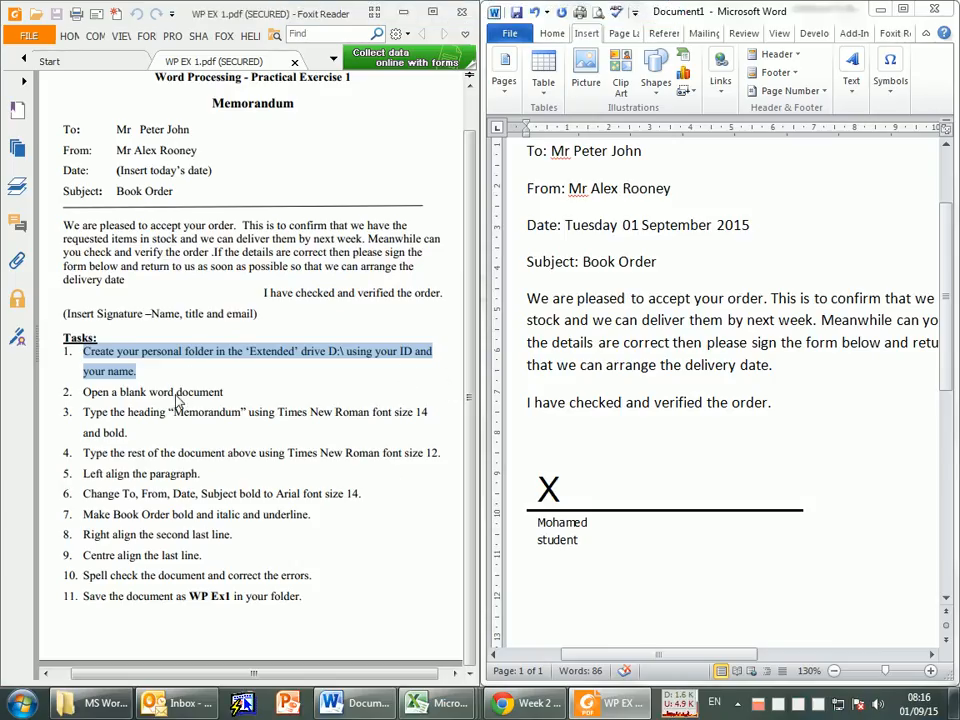
Step: Review the PDF's first two tasks and the memo text against the document already prepared
left_click_drag(81, 393, 228, 396)
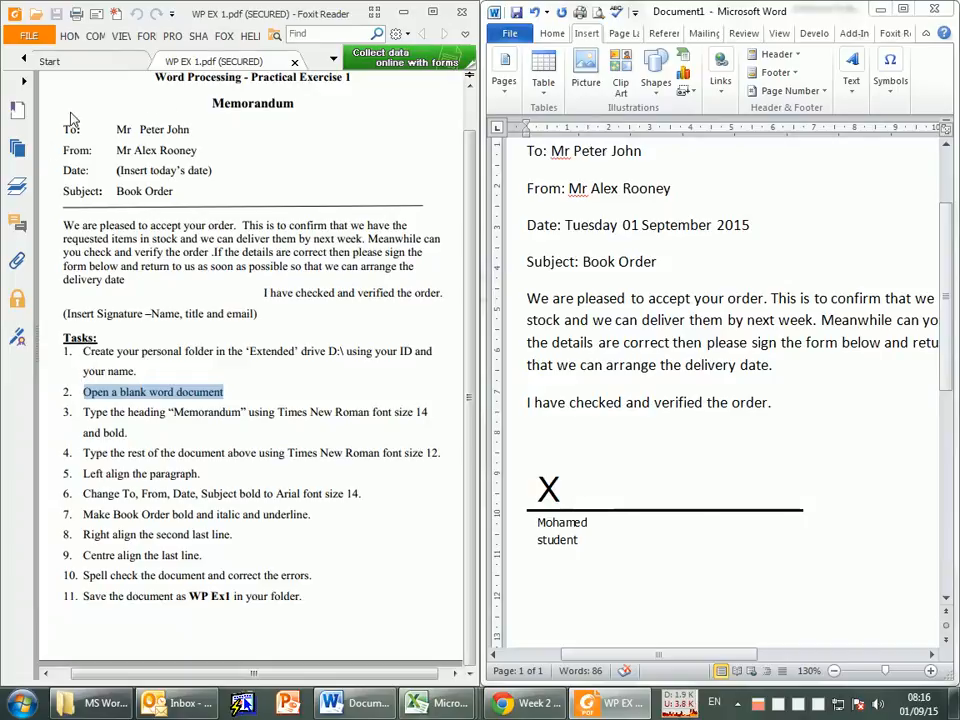
mouse_move(69, 120)
left_mouse_down()
mouse_move(253, 285)
mouse_move(456, 304)
mouse_move(450, 318)
mouse_move(411, 329)
left_mouse_up()
left_click(301, 413)
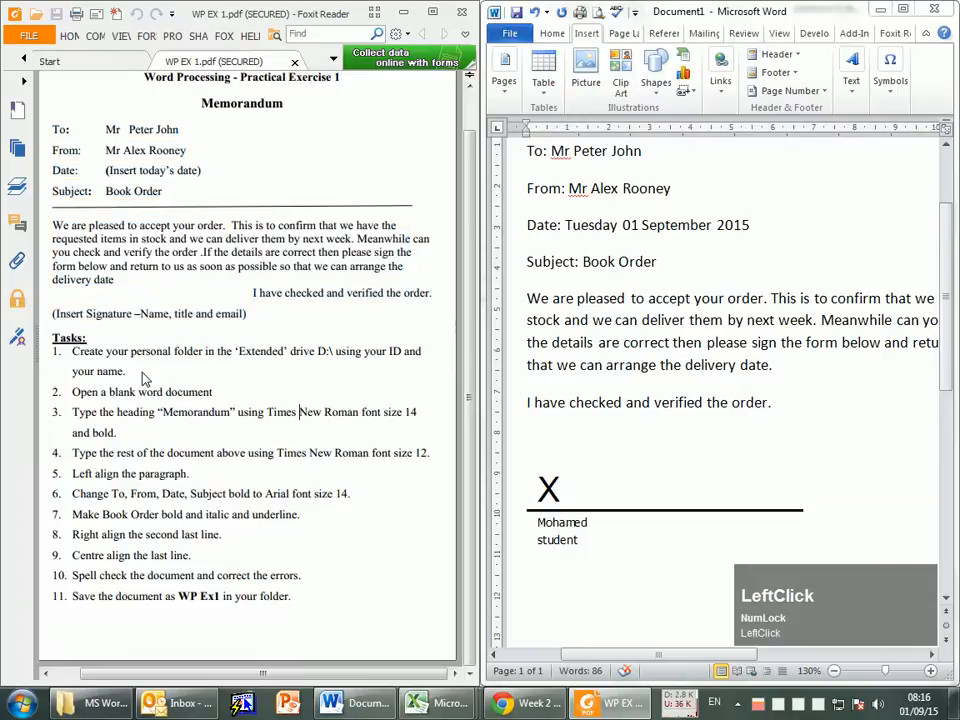
left_click_drag(143, 378, 139, 383)
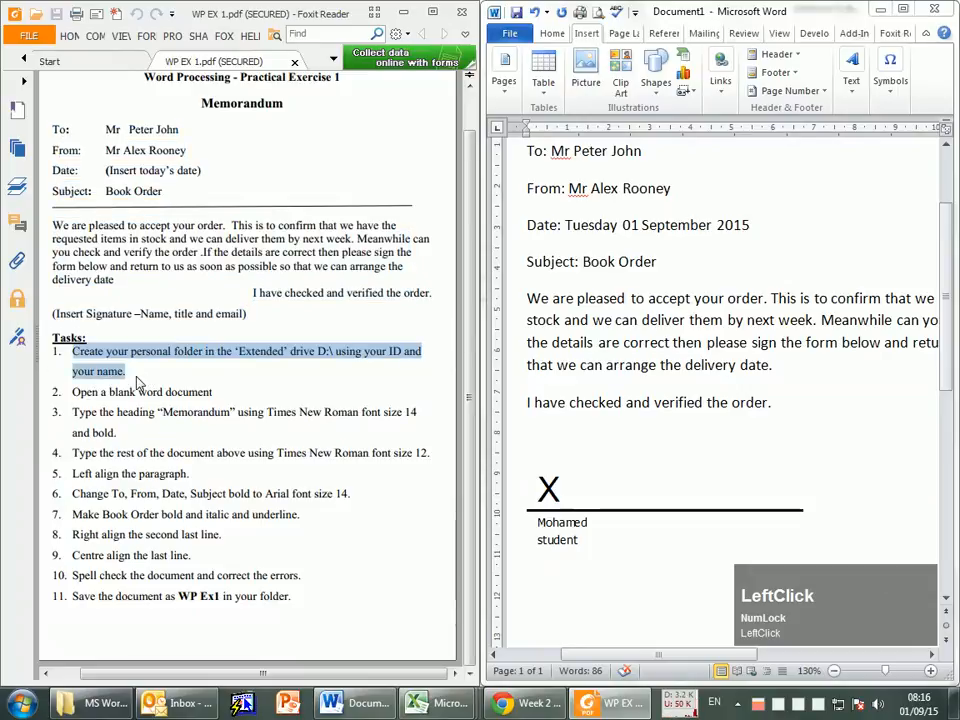
left_click_drag(213, 393, 80, 396)
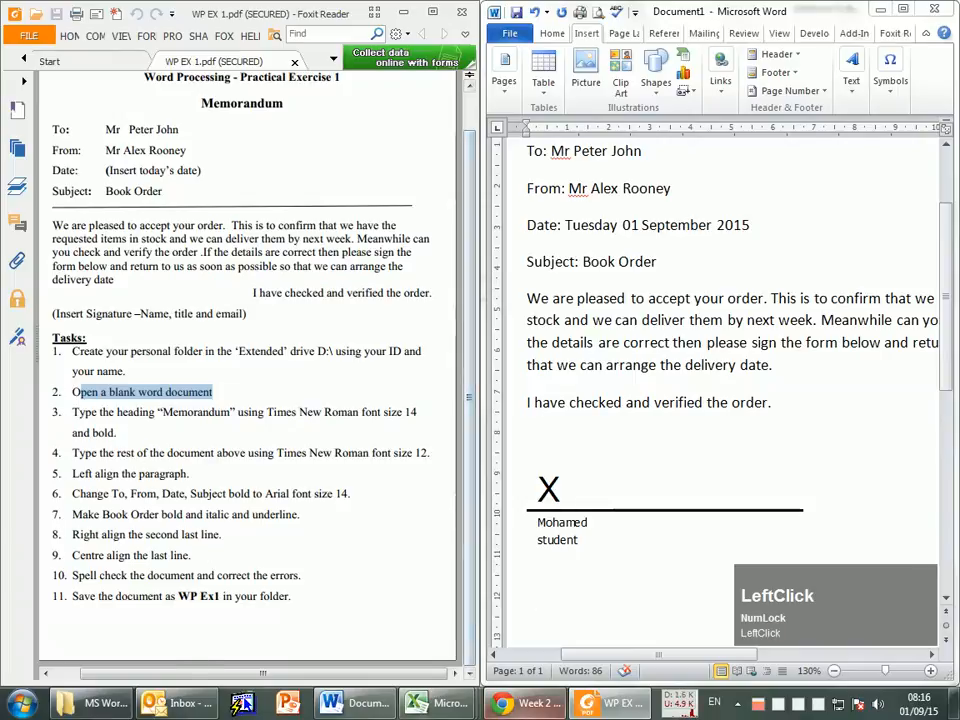
left_click(120, 532)
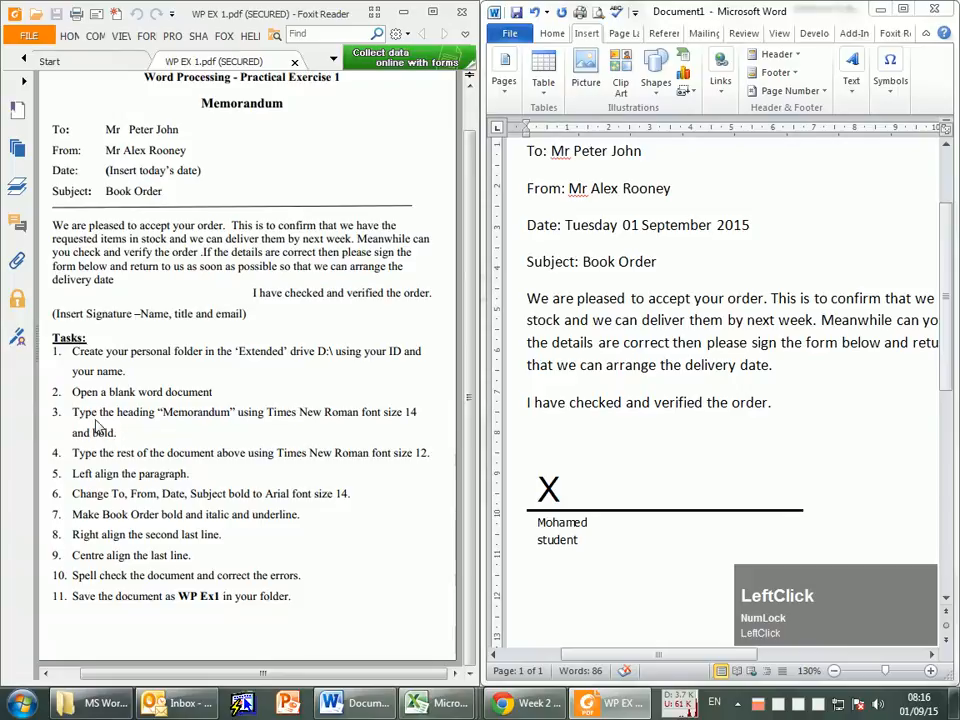
Step: Open a second blank Word document and close it again
right_click(350, 703)
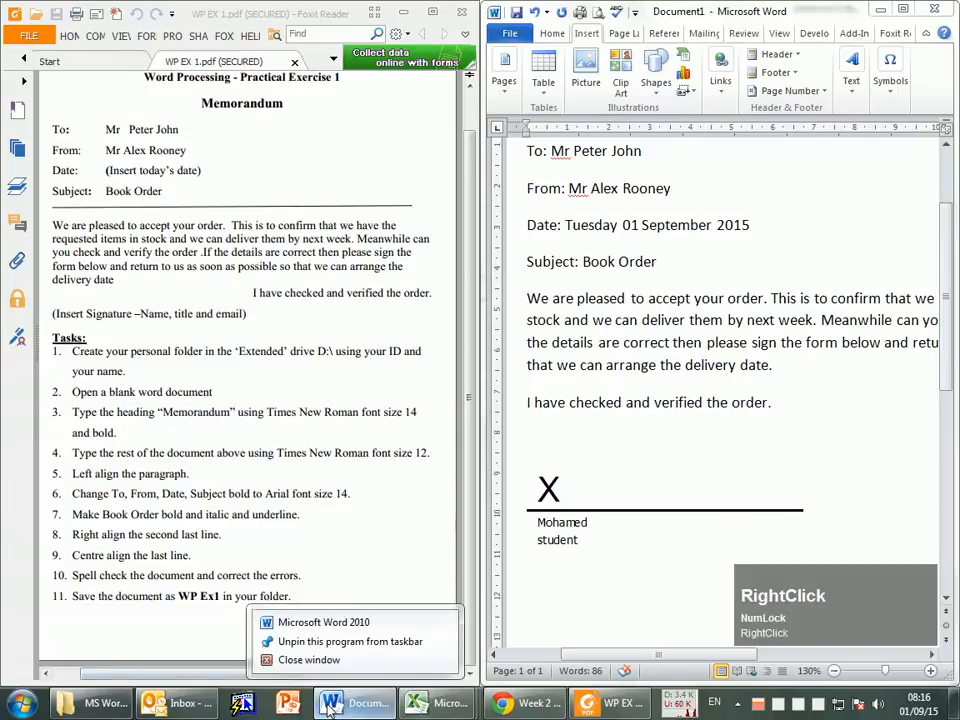
left_click(333, 622)
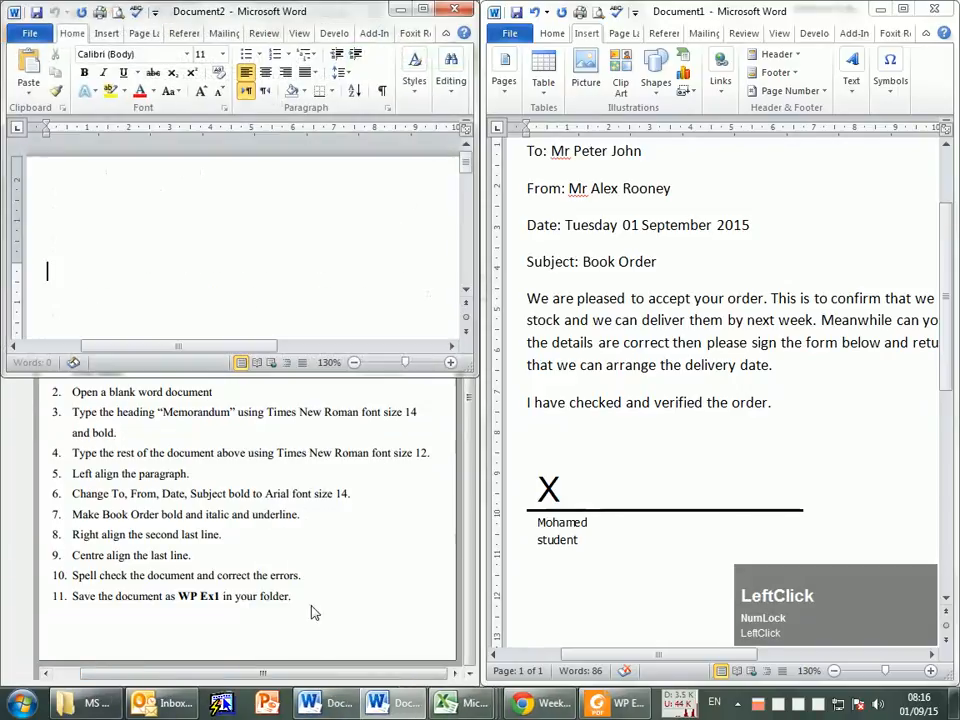
left_click(424, 10)
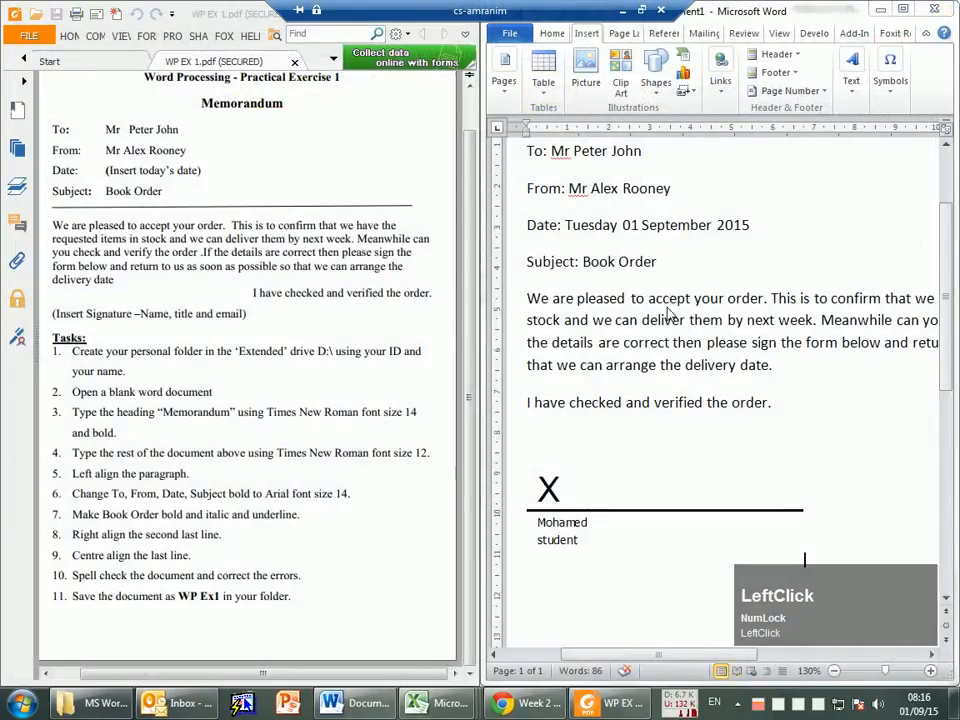
Step: Following task 3 in the PDF, set the "Memorandum" heading to Times New Roman, size 14
scroll(640, 297, "up", 2)
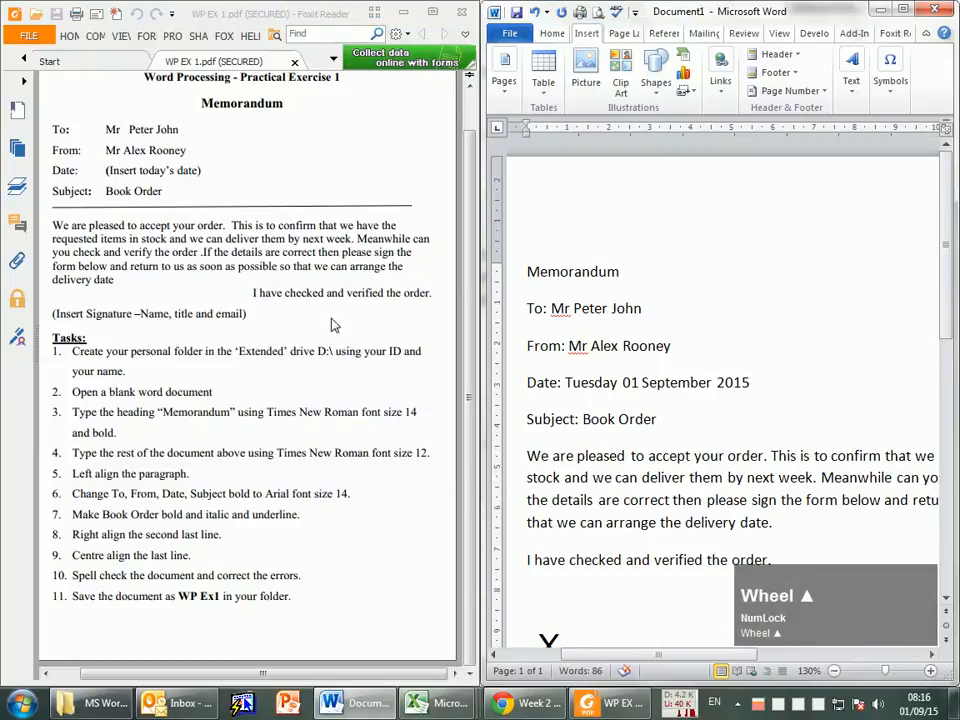
scroll(113, 435, "down", 1)
left_click(94, 393)
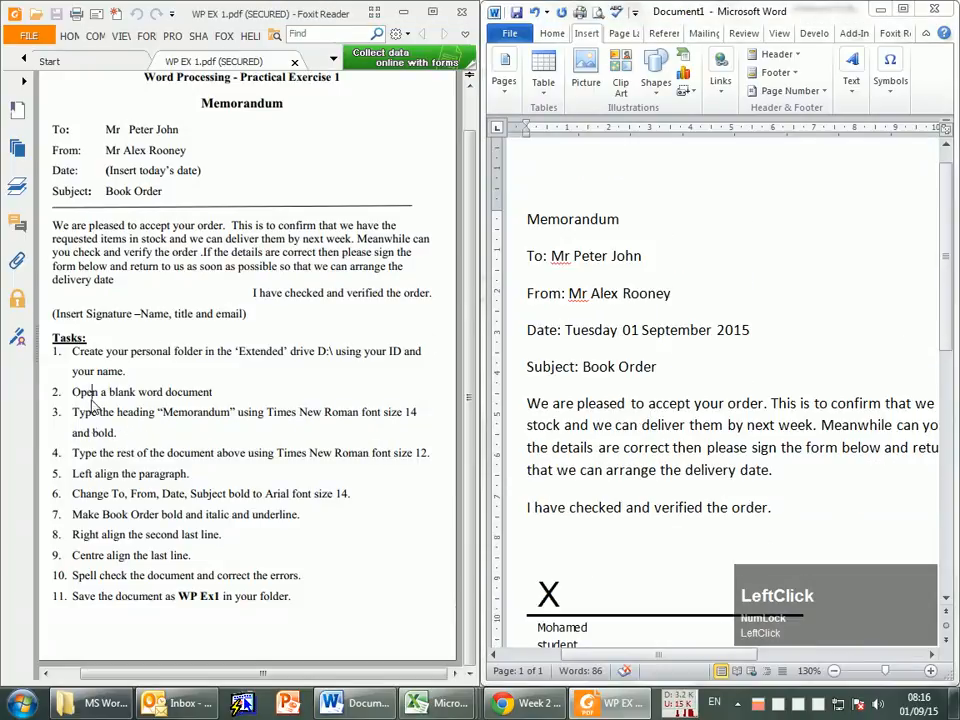
double_click(196, 413)
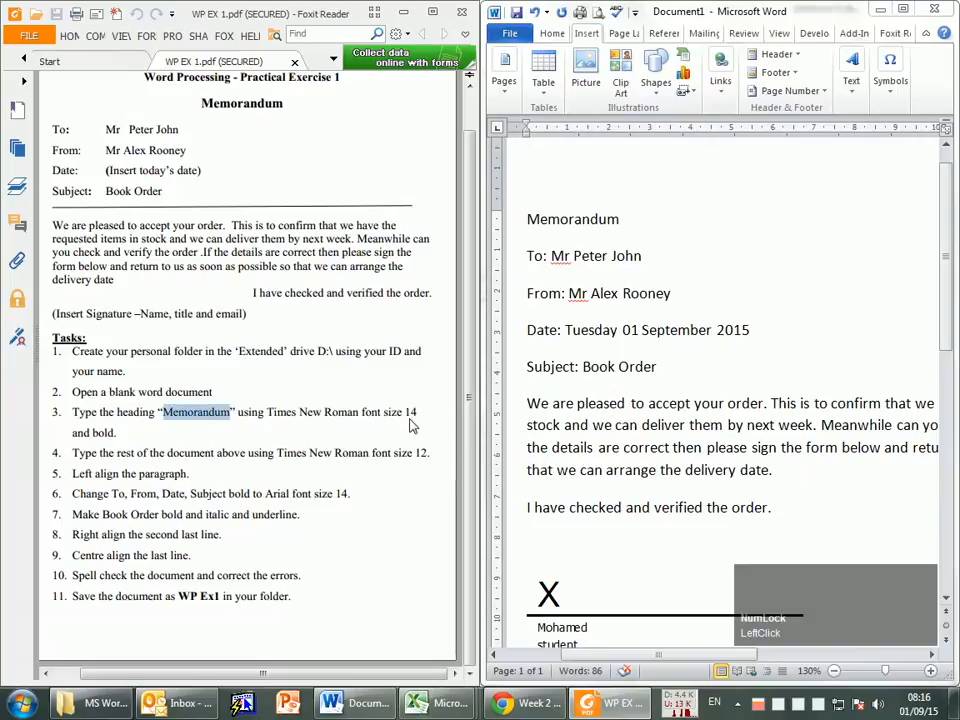
scroll(705, 347, "up", 1)
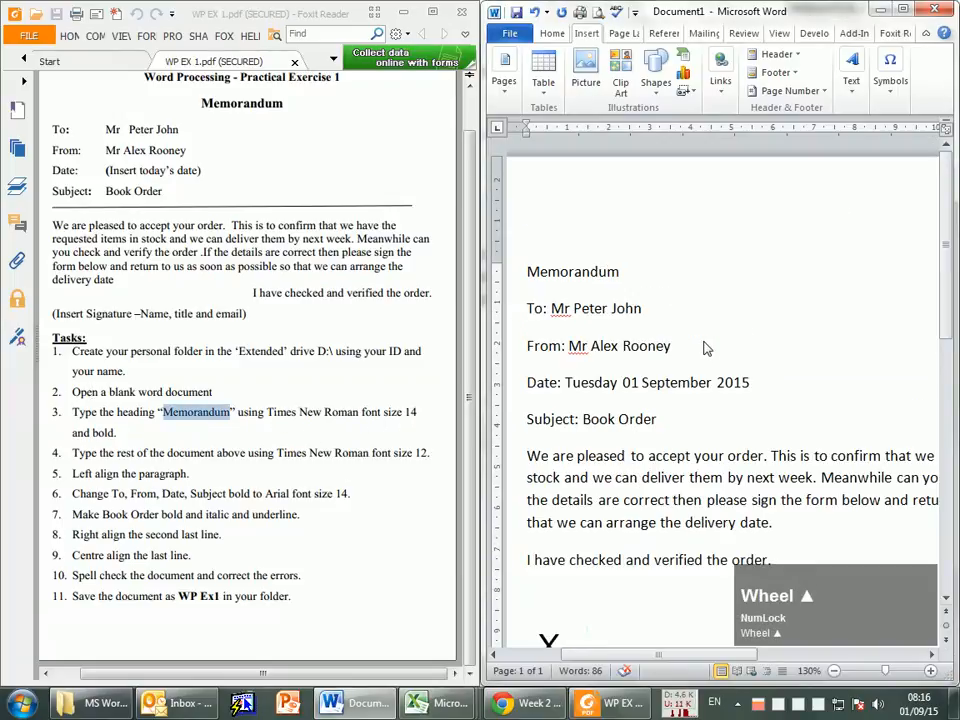
left_click_drag(527, 271, 655, 284)
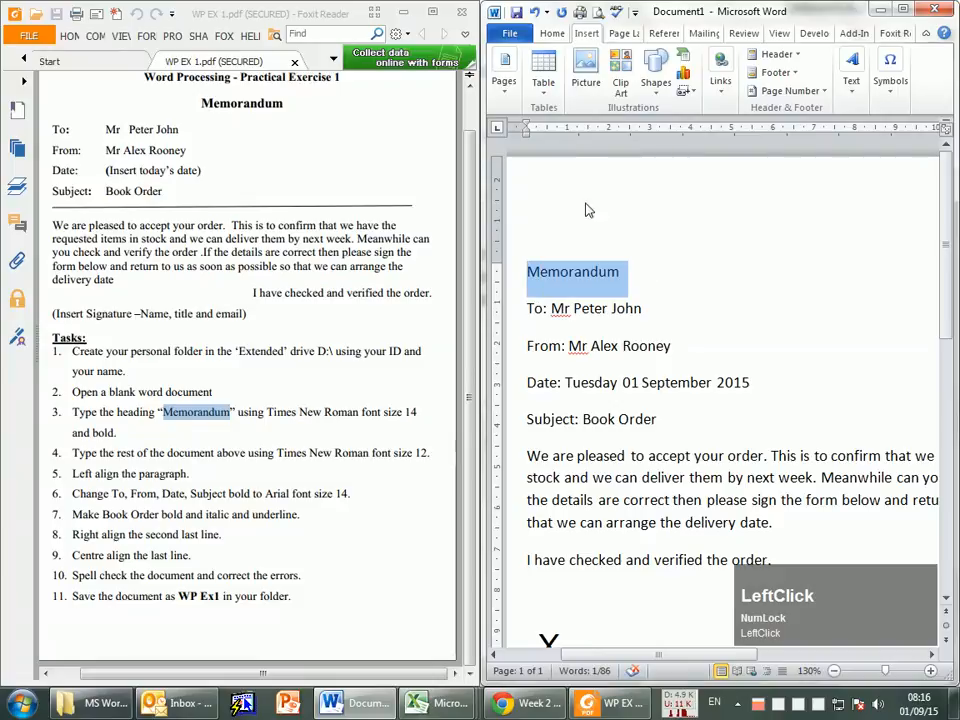
left_click(553, 34)
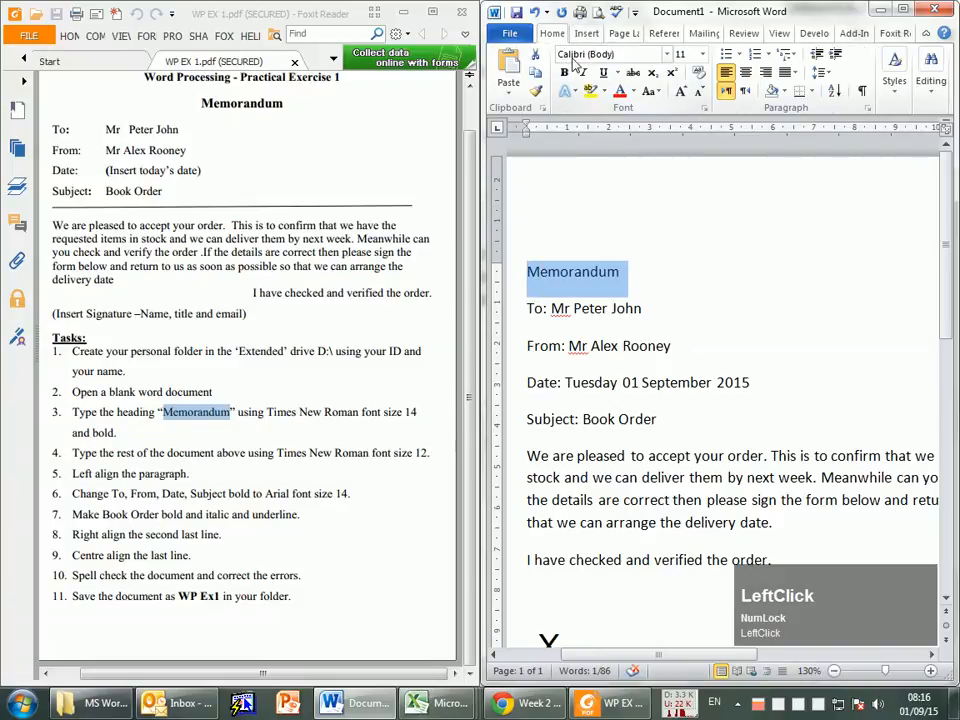
left_click(666, 54)
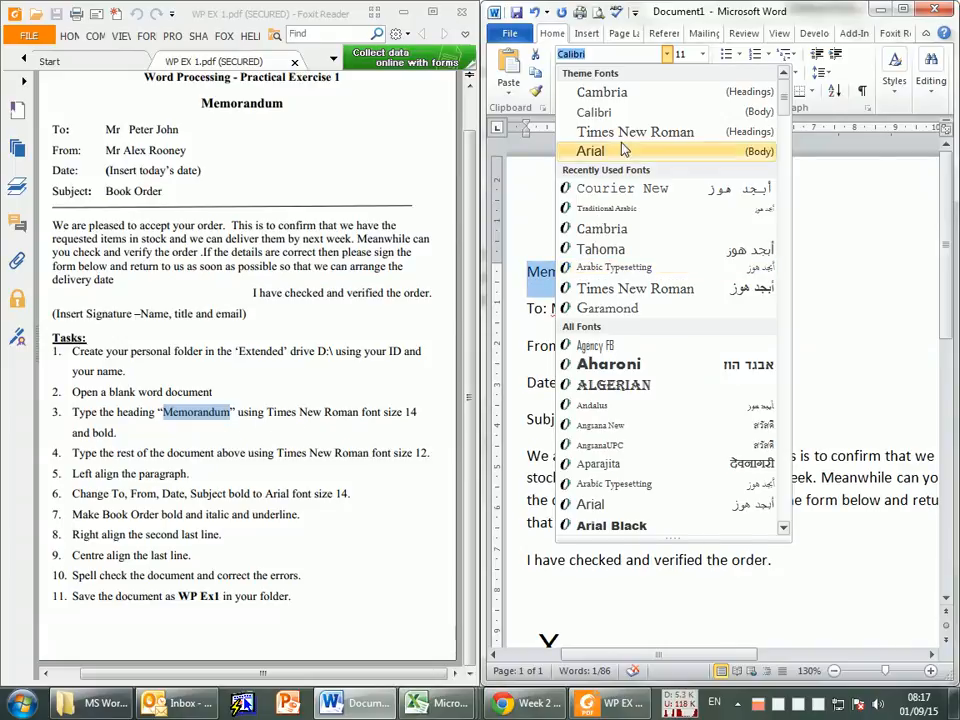
left_click(686, 141)
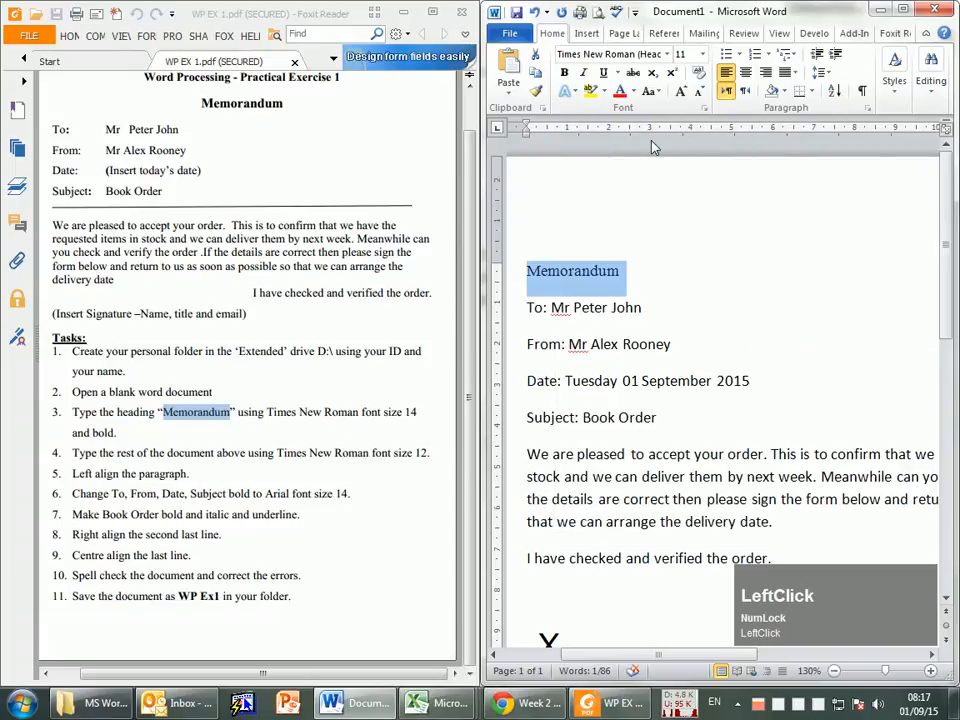
left_click(702, 54)
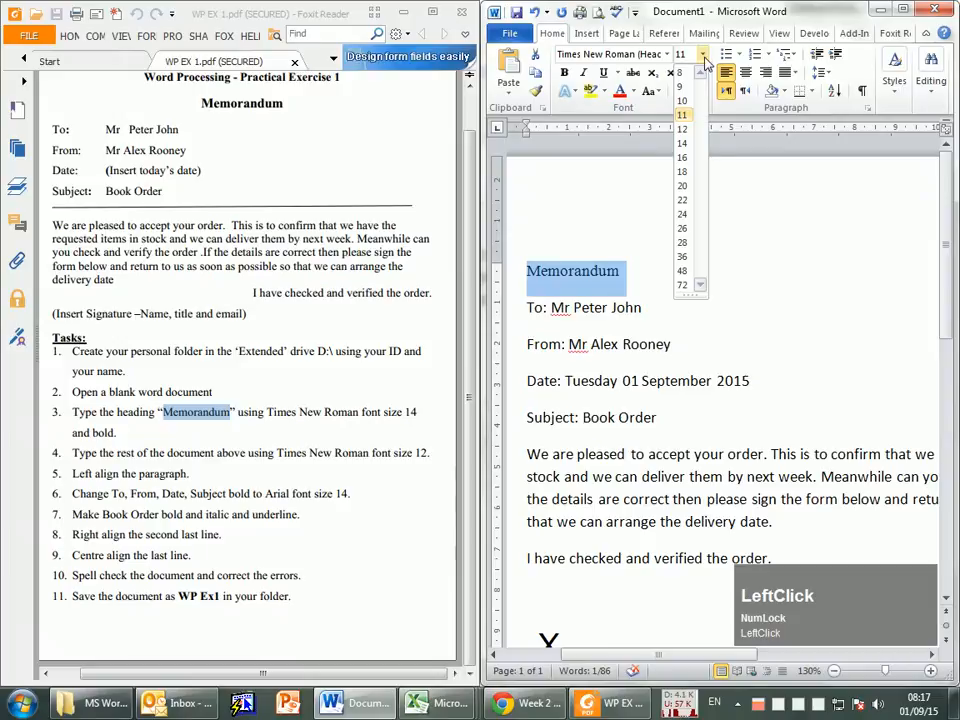
left_click(682, 144)
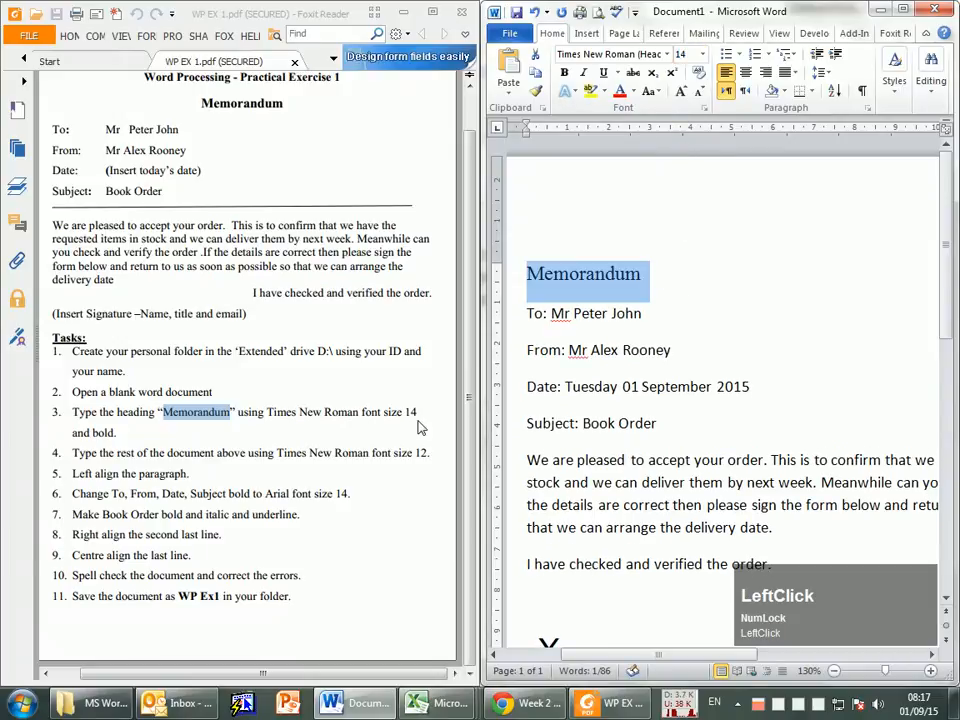
Step: Make the "Memorandum" heading bold as task 3 requires
double_click(103, 432)
triple_click(604, 289)
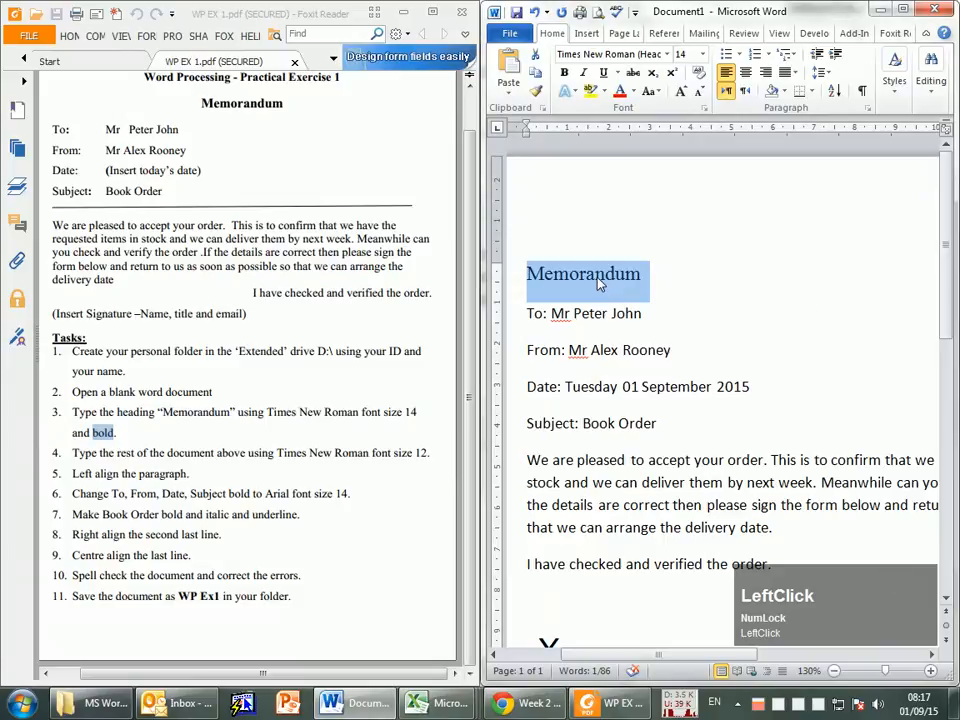
left_click(565, 74)
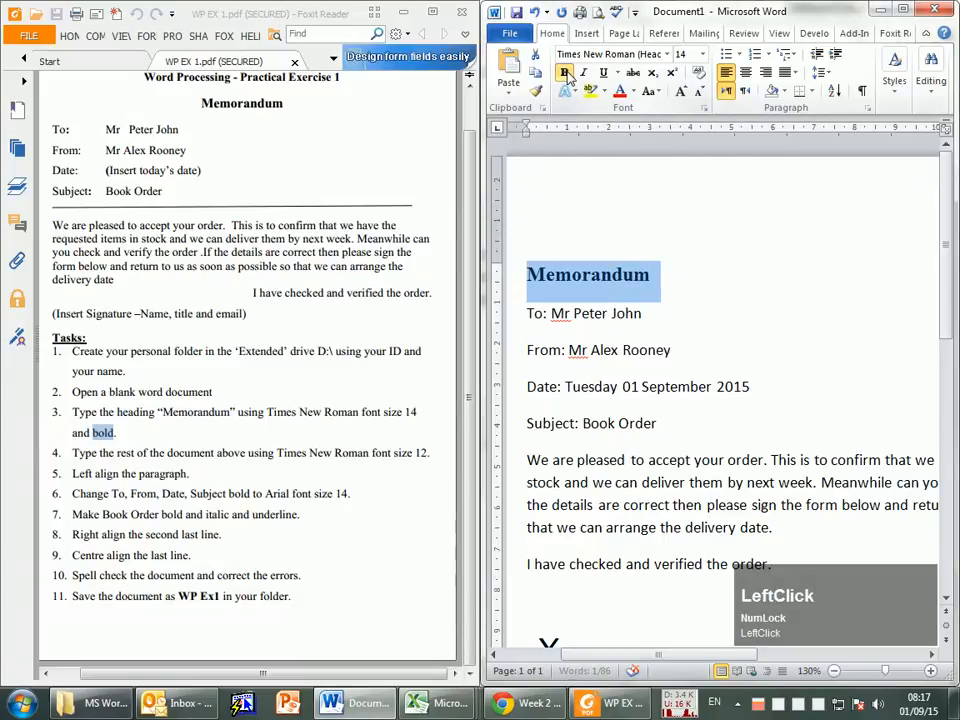
Step: Maximize the Word window and view the memo at 130% zoom
left_click(902, 9)
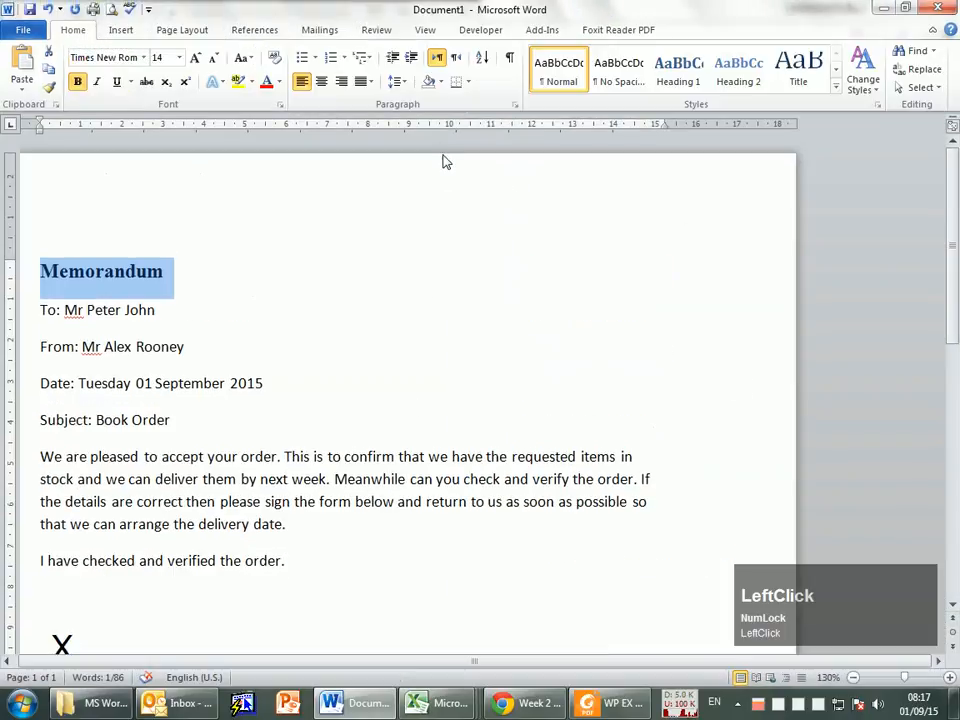
scroll(381, 348, "down", 2, "ctrl")
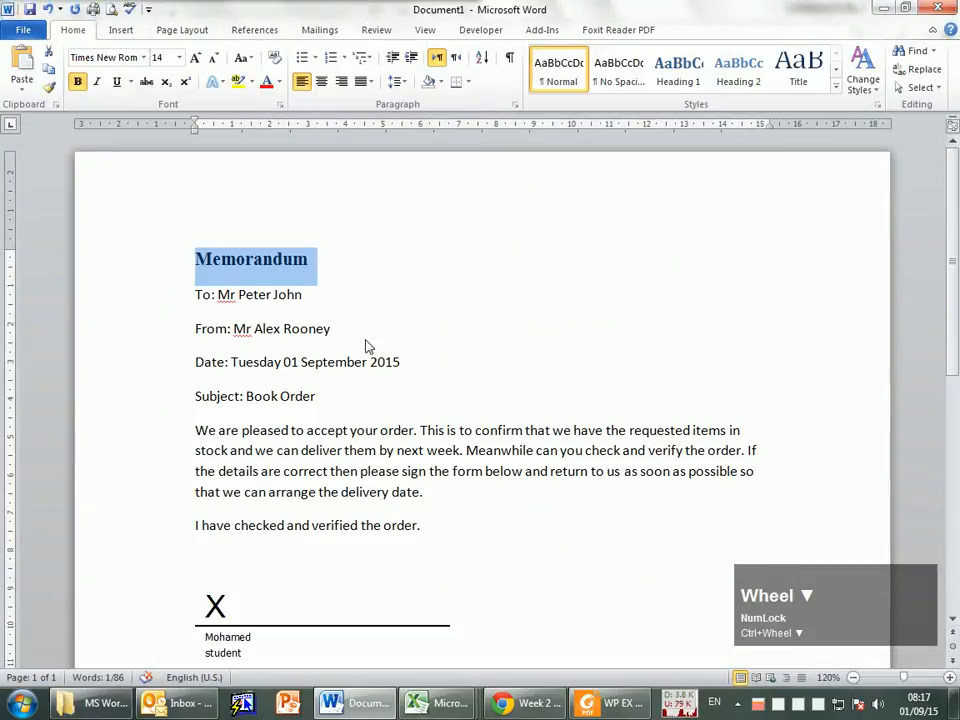
scroll(356, 330, "up", 3, "ctrl")
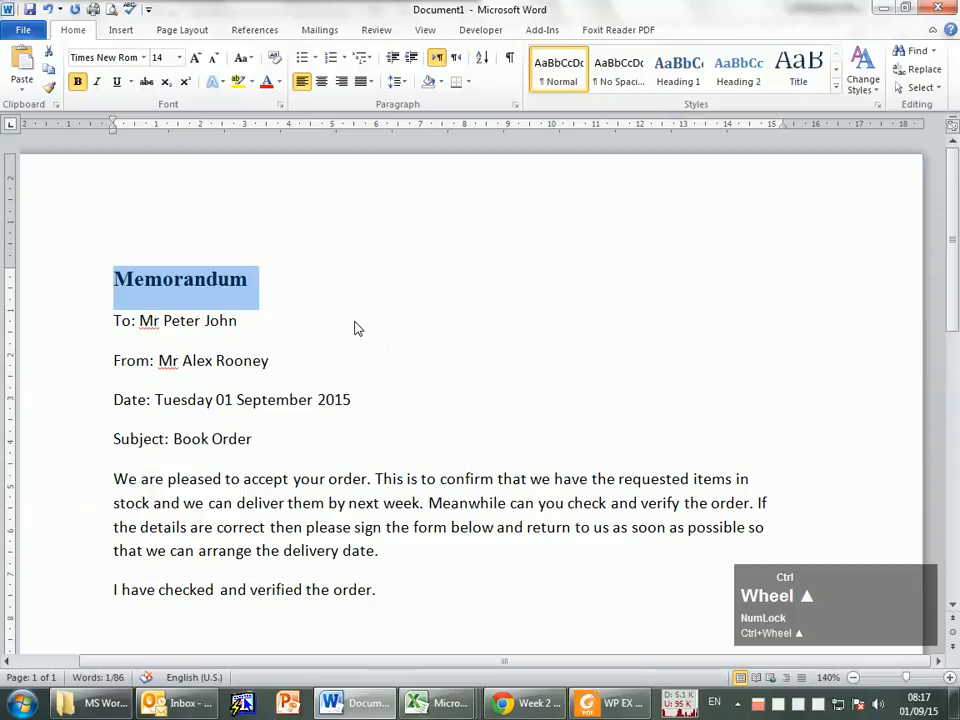
scroll(356, 328, "down", 1, "ctrl")
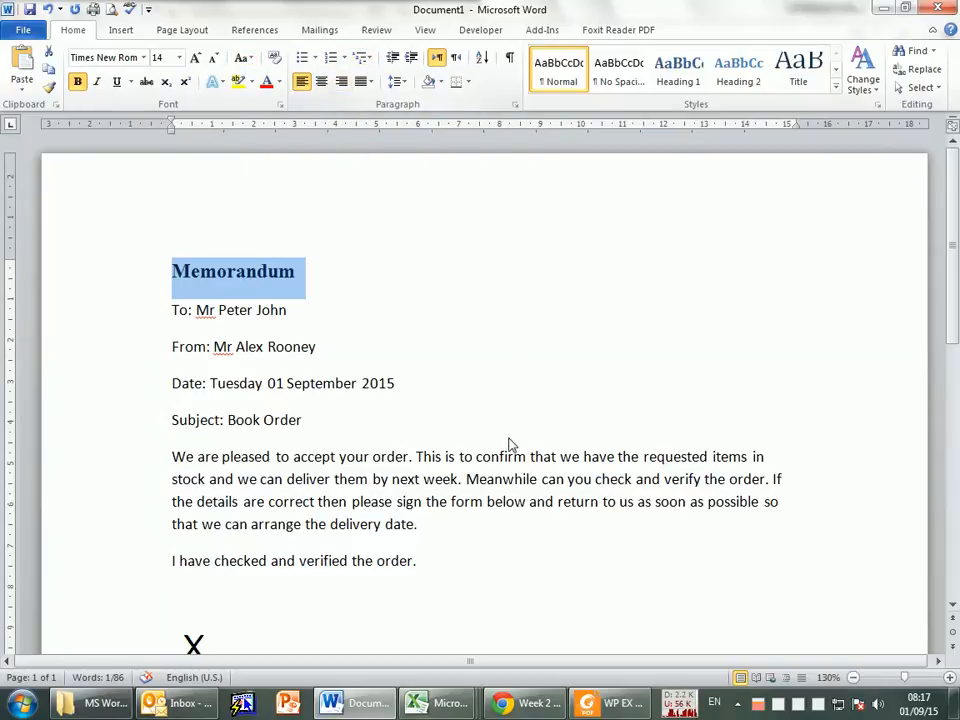
scroll(435, 452, "down", 1)
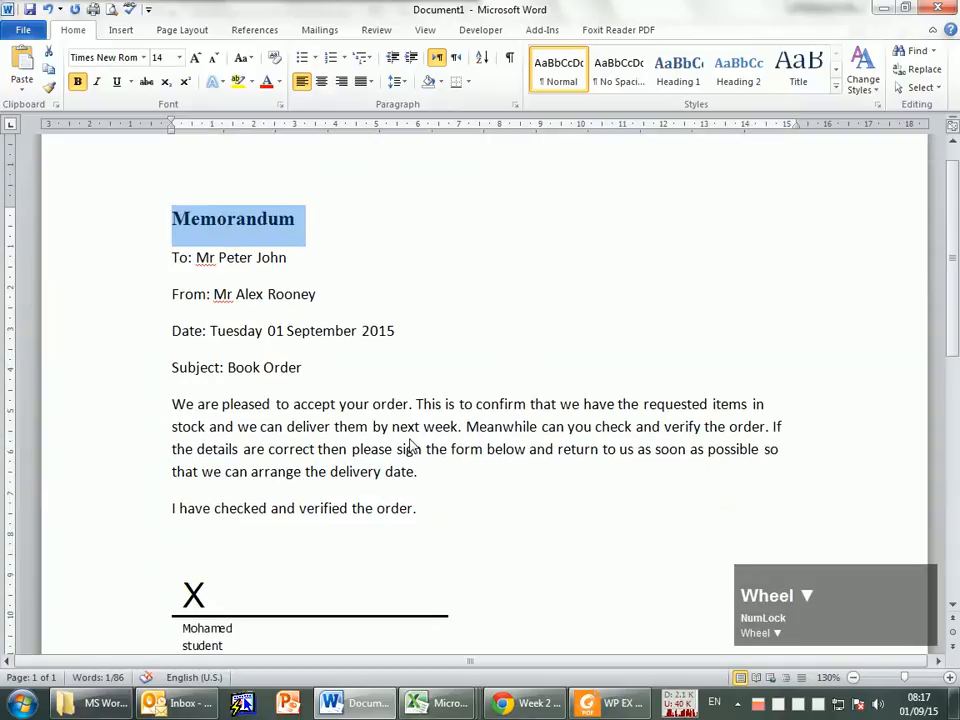
scroll(370, 410, "down", 1)
scroll(330, 342, "up", 1)
Step: Compare the heading with the PDF's memo layout and center the "Memorandum" heading
key("alt+Tab")
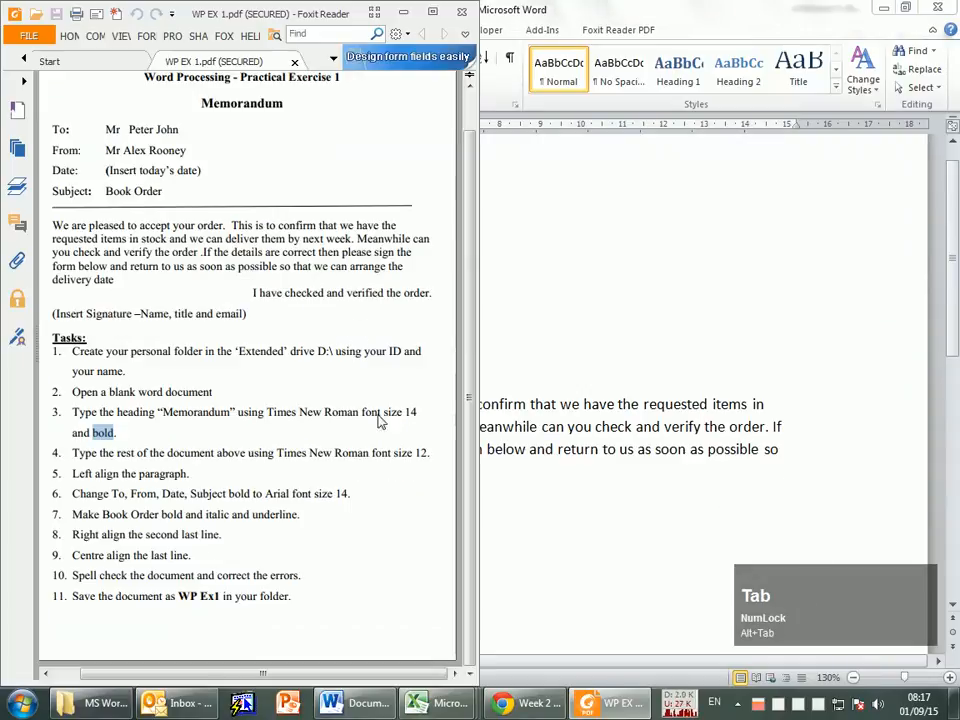
left_click(234, 104)
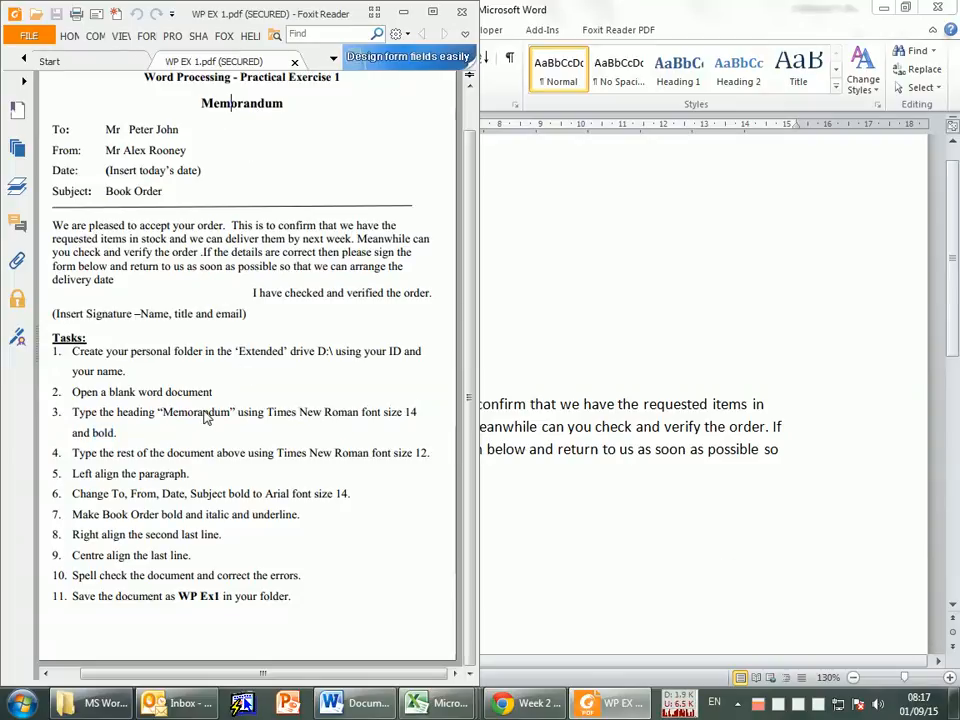
left_click(641, 282)
left_click(257, 229)
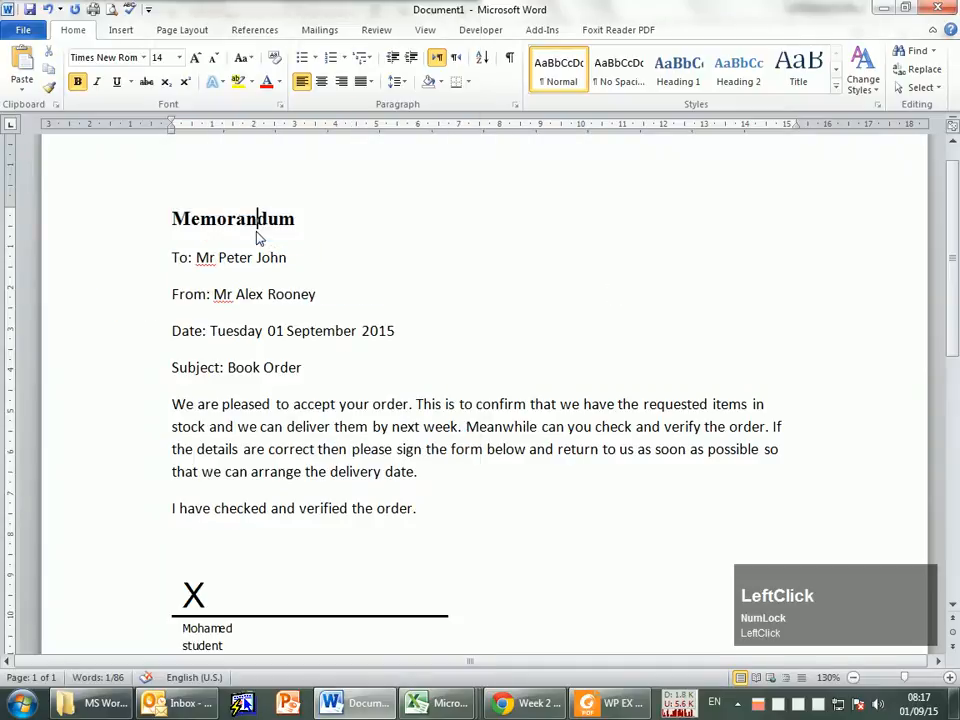
left_click(199, 226)
left_click(143, 226)
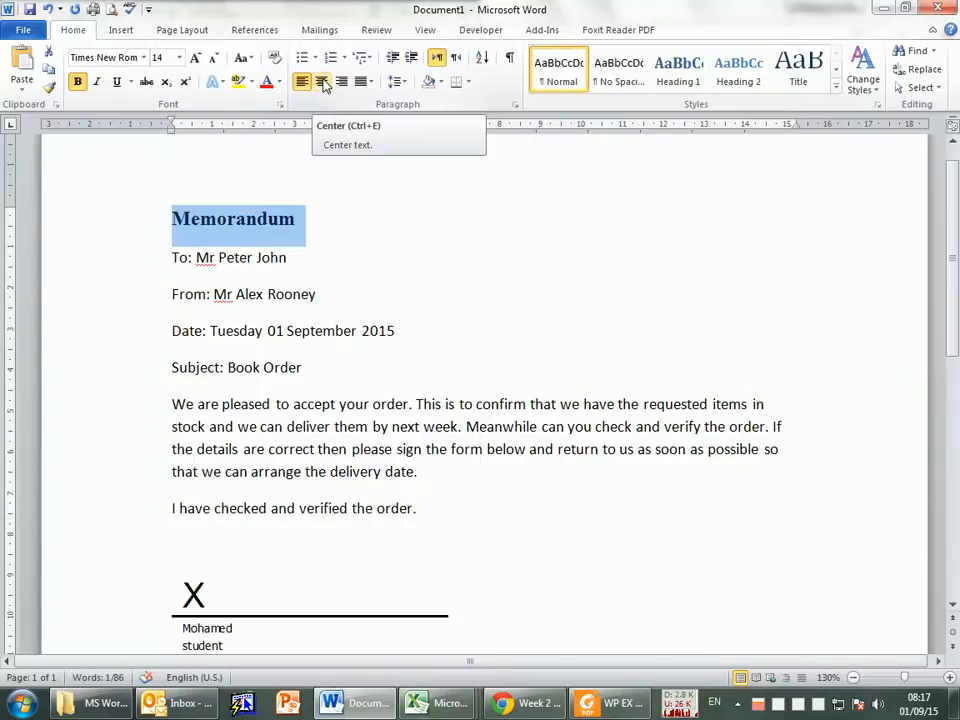
left_click(321, 82)
left_click(444, 428)
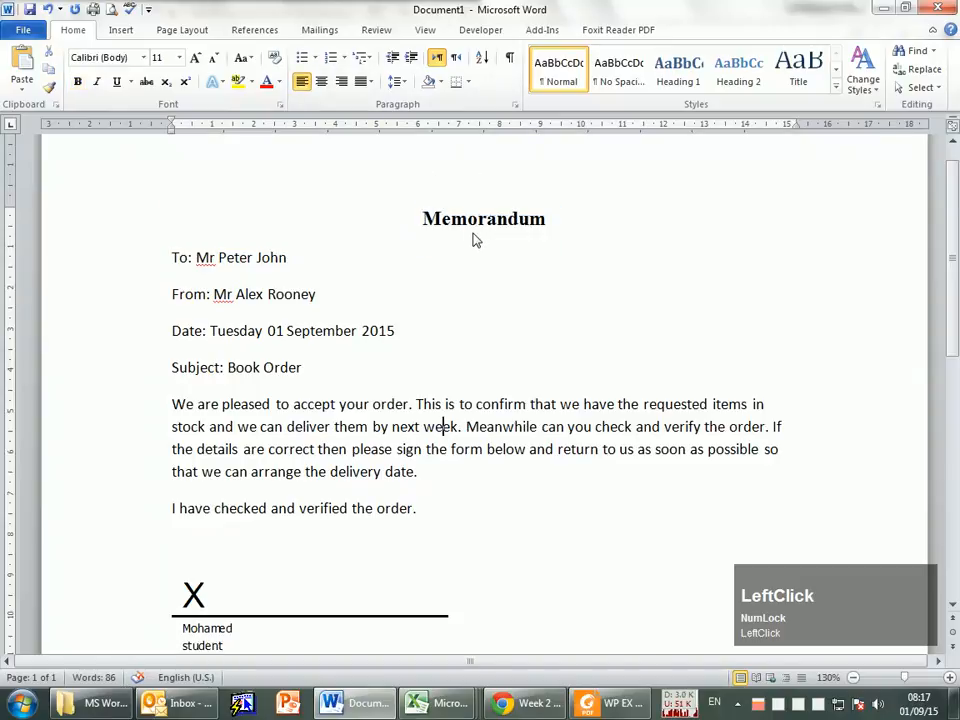
Step: Following task 4 in the PDF, set all memo text below the heading to Times New Roman, size 12
key("alt+Tab")
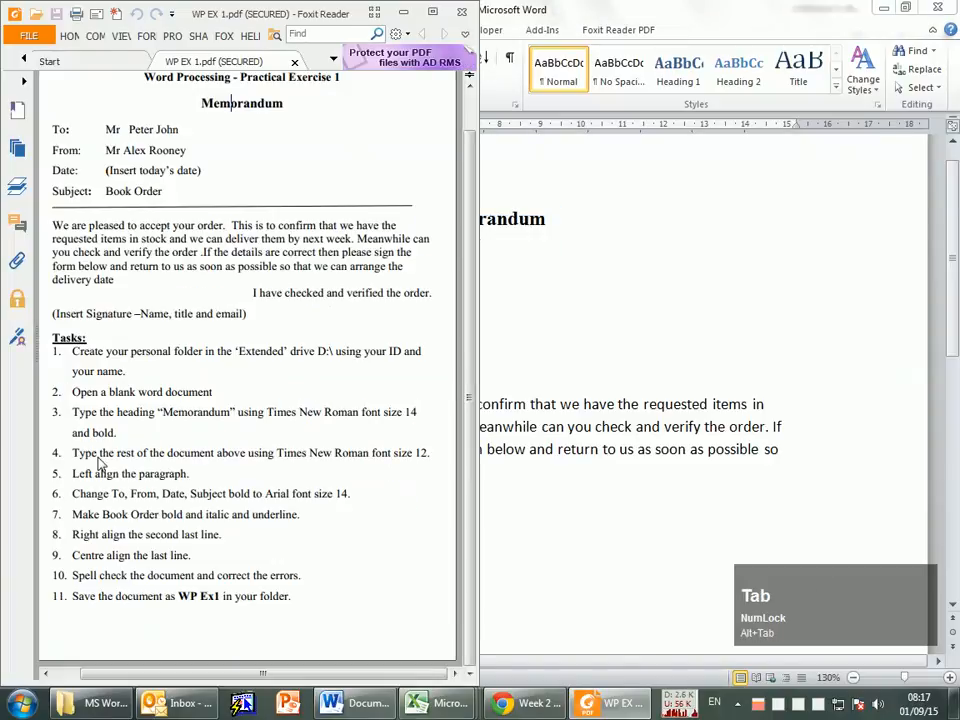
left_click_drag(70, 455, 437, 456)
key("alt+Tab")
left_click(553, 446)
mouse_move(133, 251)
left_mouse_down()
mouse_move(242, 366)
mouse_move(294, 652)
mouse_move(446, 603)
left_mouse_up()
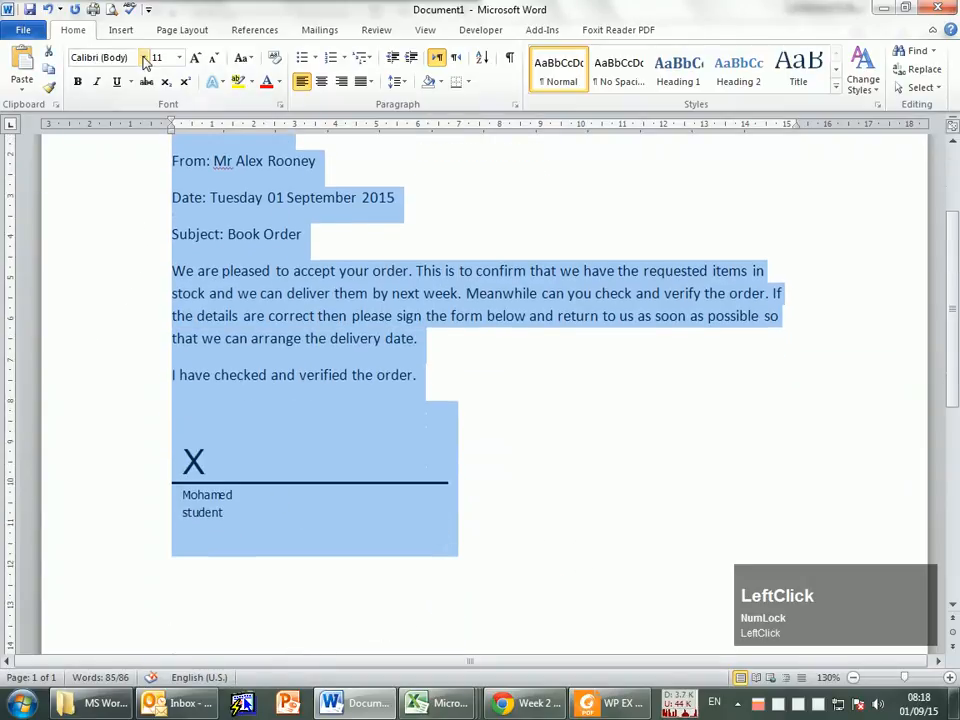
left_click(144, 58)
left_click(135, 135)
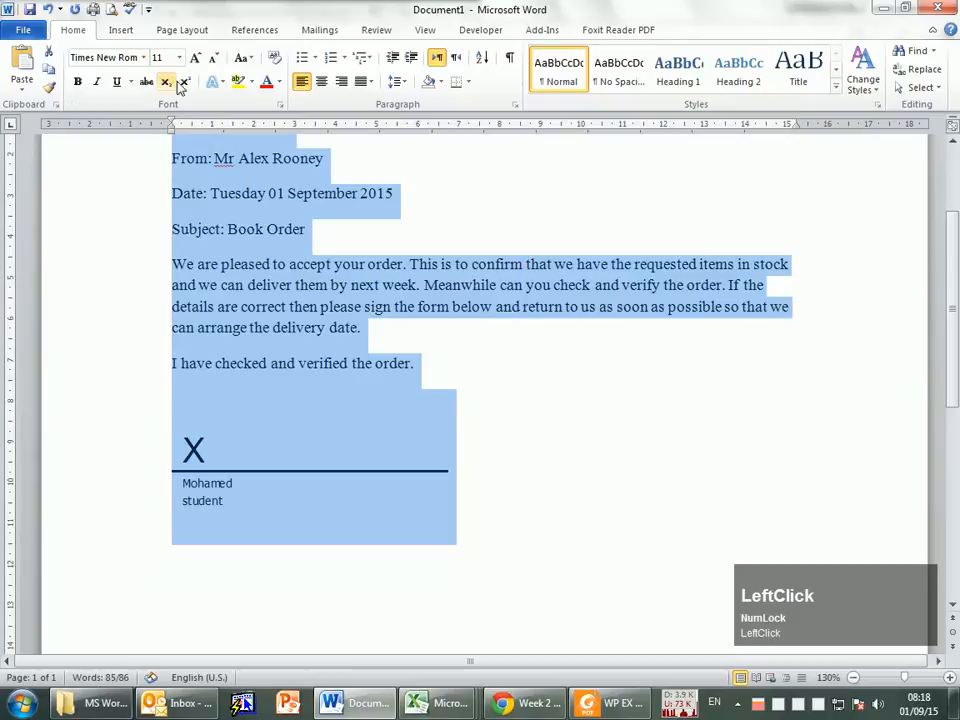
left_click(196, 58)
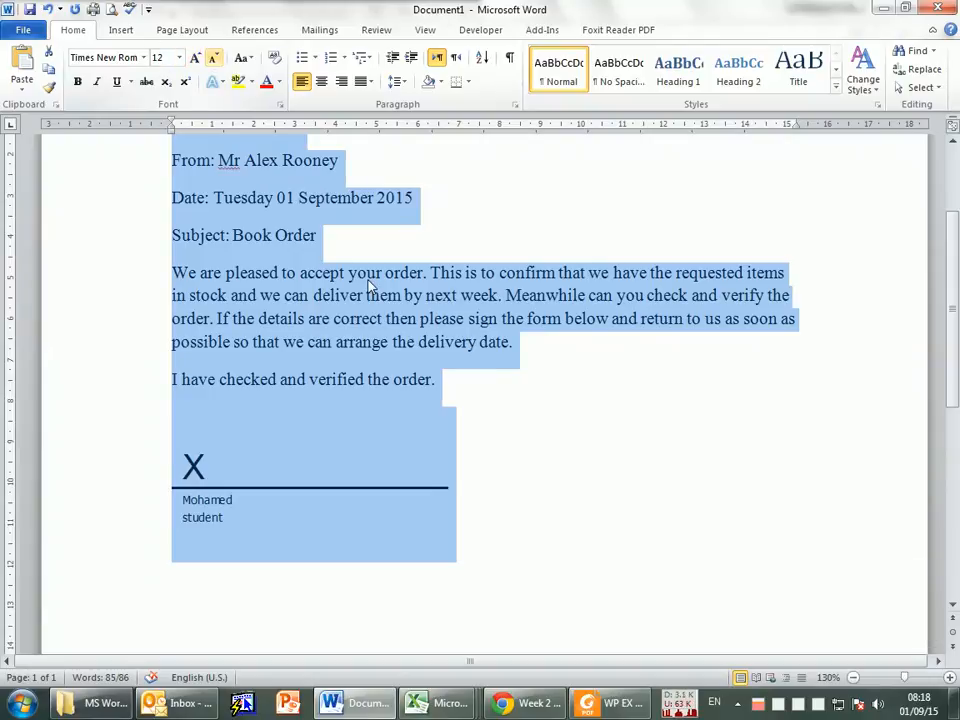
left_click(576, 347)
Step: Read task 5 in the PDF and check the alignment of the memo's body paragraph
key("alt+Tab")
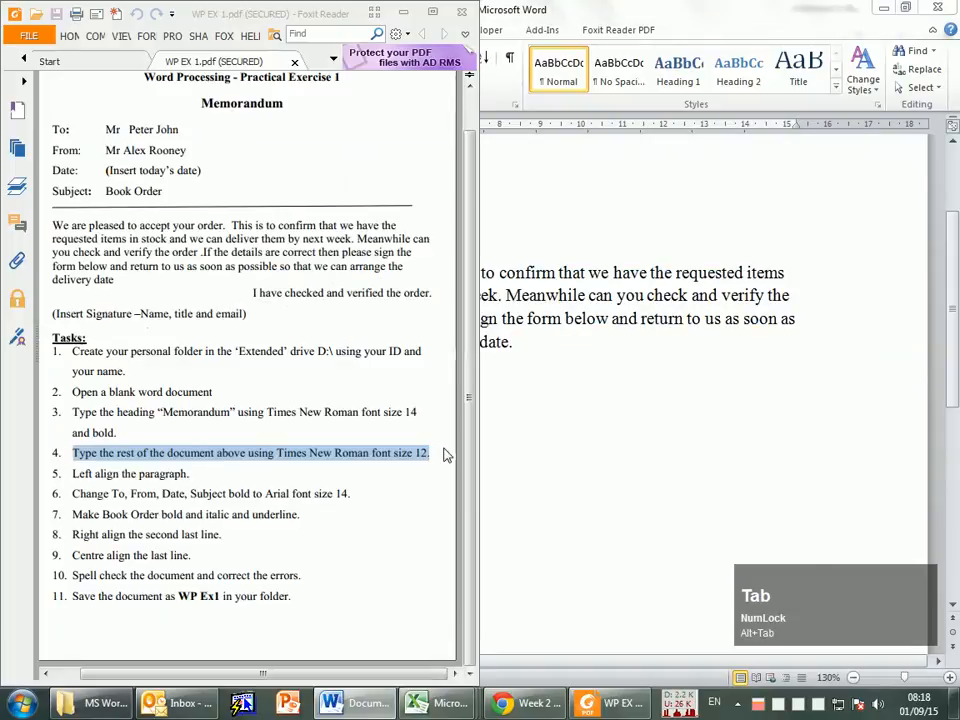
left_click_drag(191, 476, 110, 478)
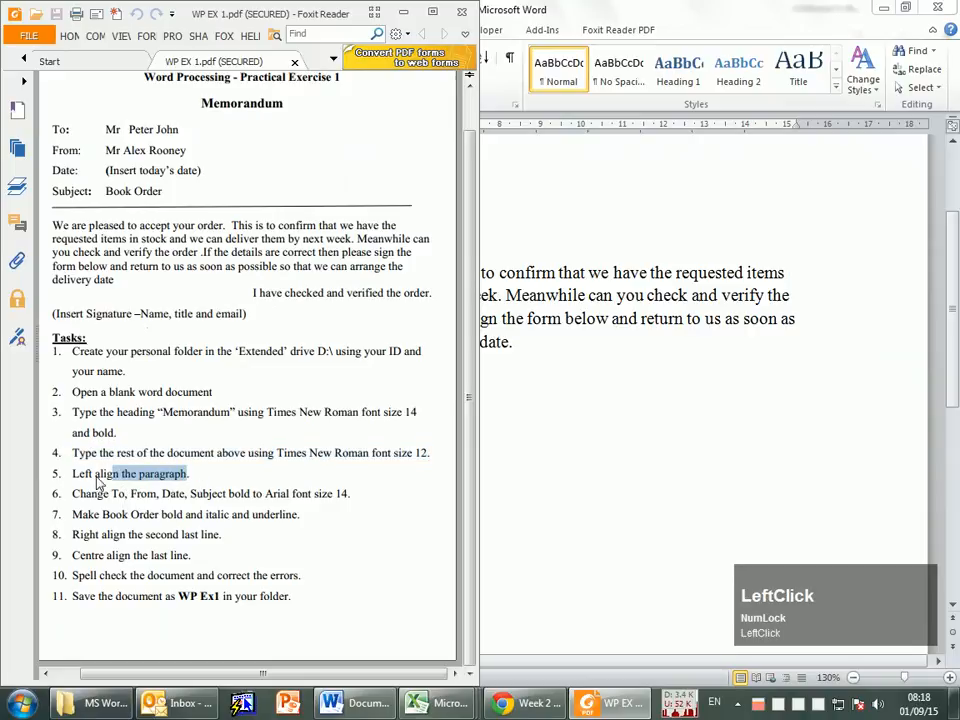
left_click(226, 484)
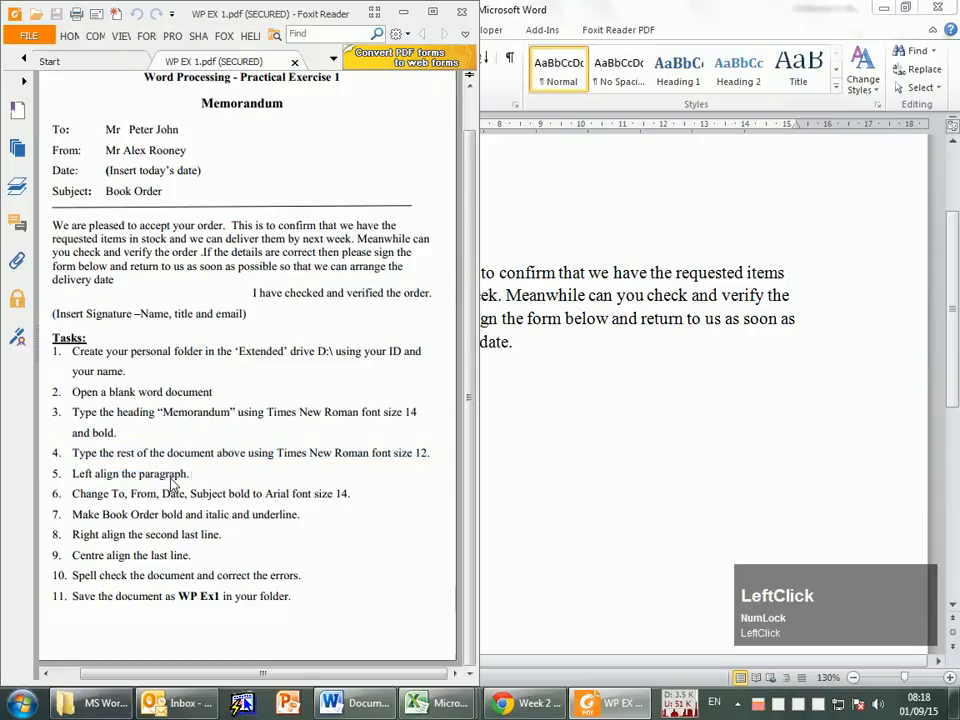
left_click(620, 410)
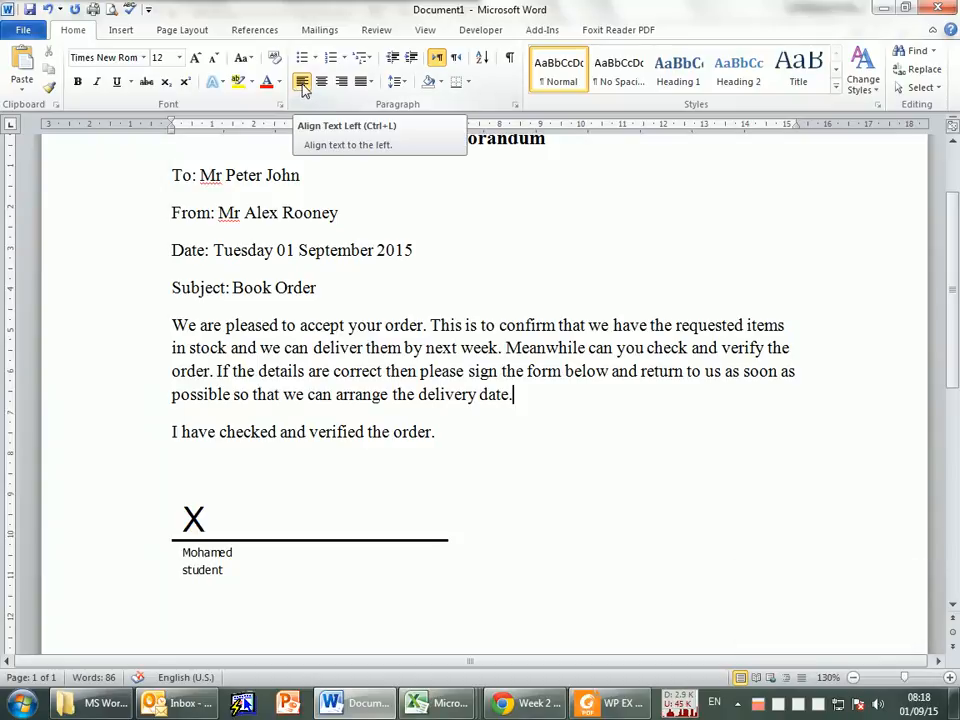
Step: Read task 6 in the PDF and locate the To, From, Date and Subject labels in the Word memo
key("alt+Tab")
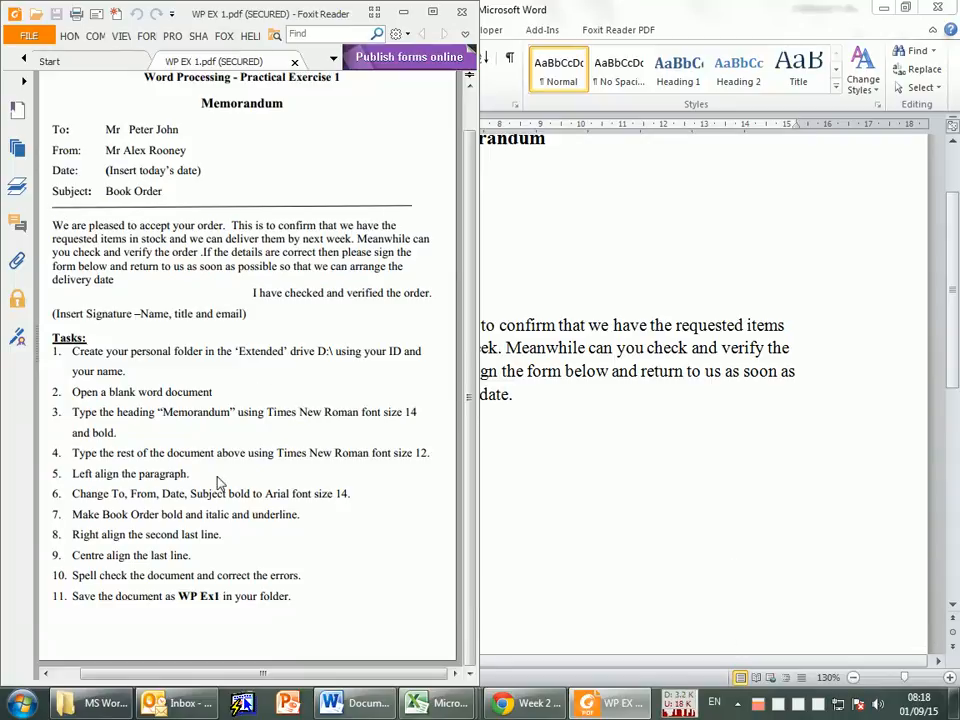
left_click_drag(73, 496, 142, 496)
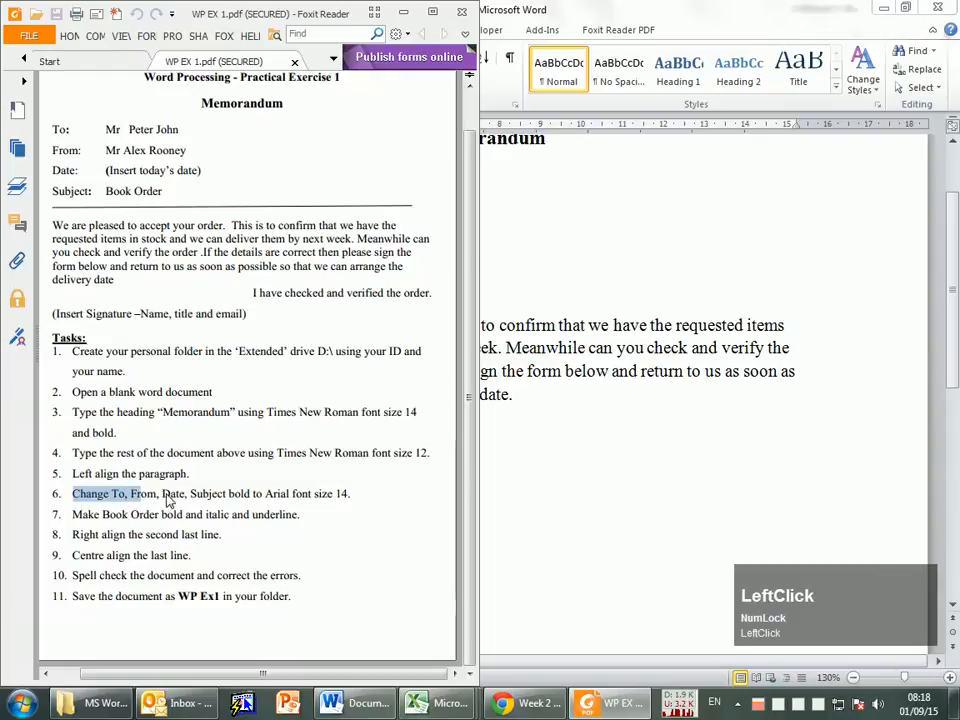
left_click(217, 495)
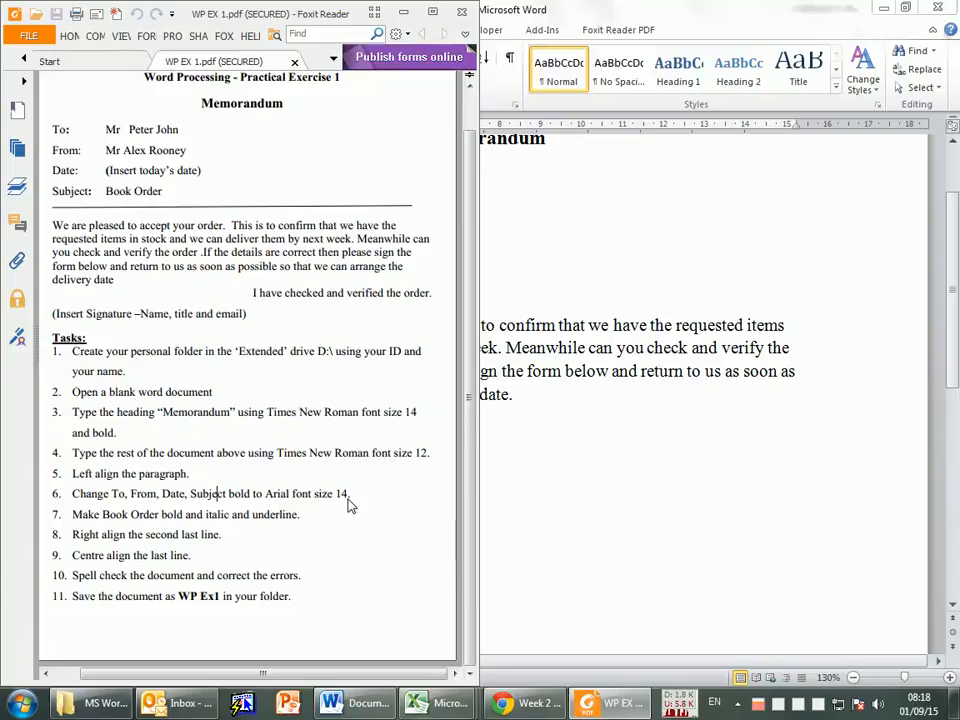
left_click(630, 405)
scroll(326, 345, "up", 2)
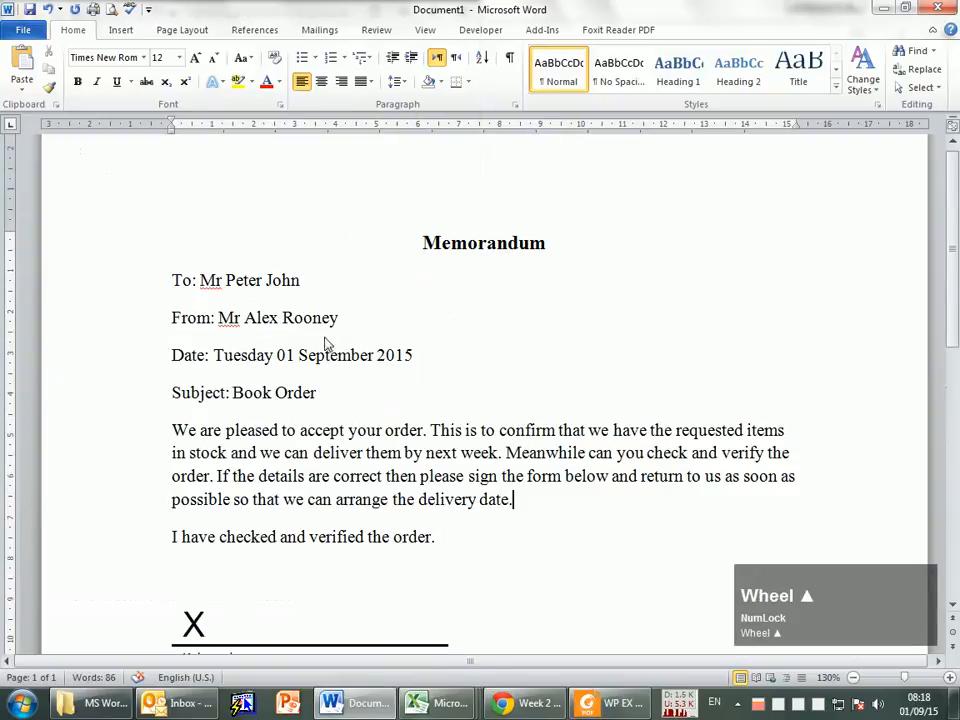
double_click(180, 285)
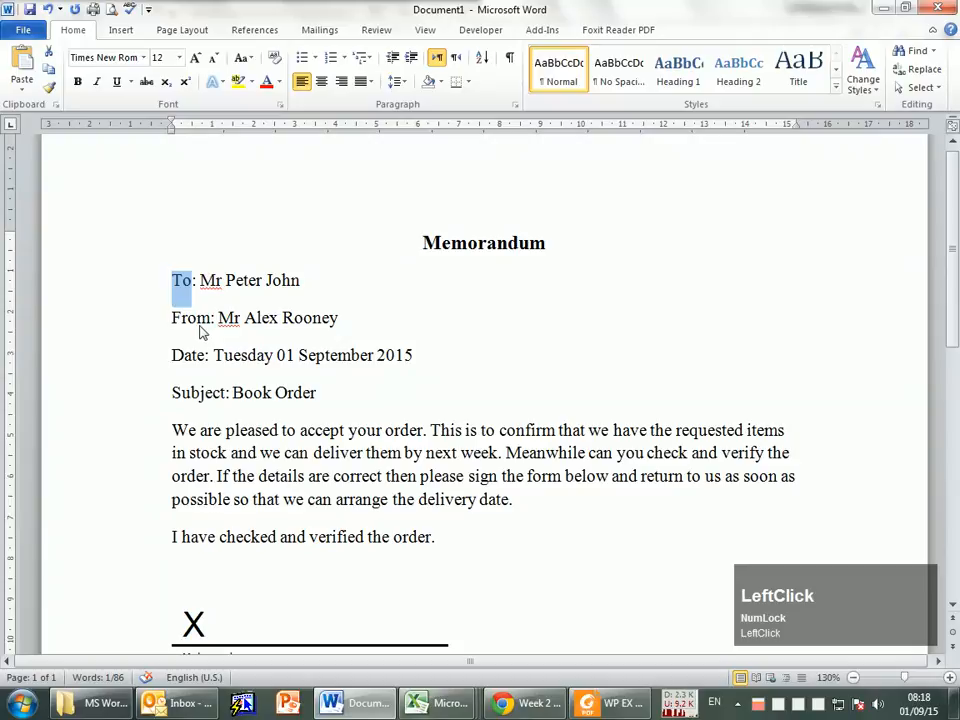
double_click(200, 325)
double_click(190, 357)
double_click(197, 393)
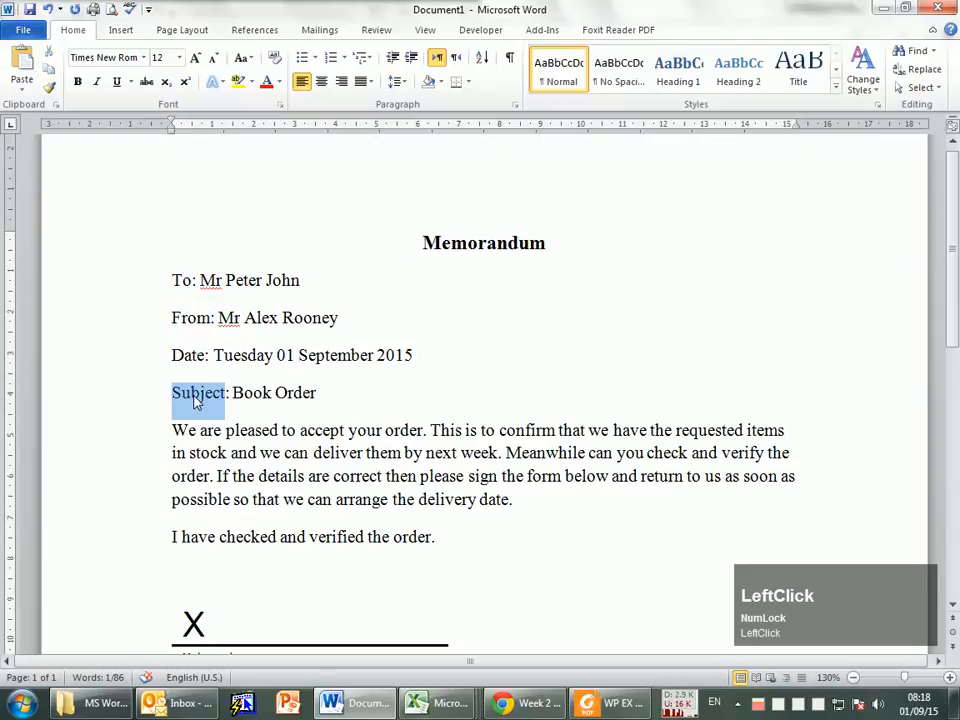
Step: Make the memo's "To" label bold and recheck task 6 in the PDF for the required font and size
double_click(182, 287)
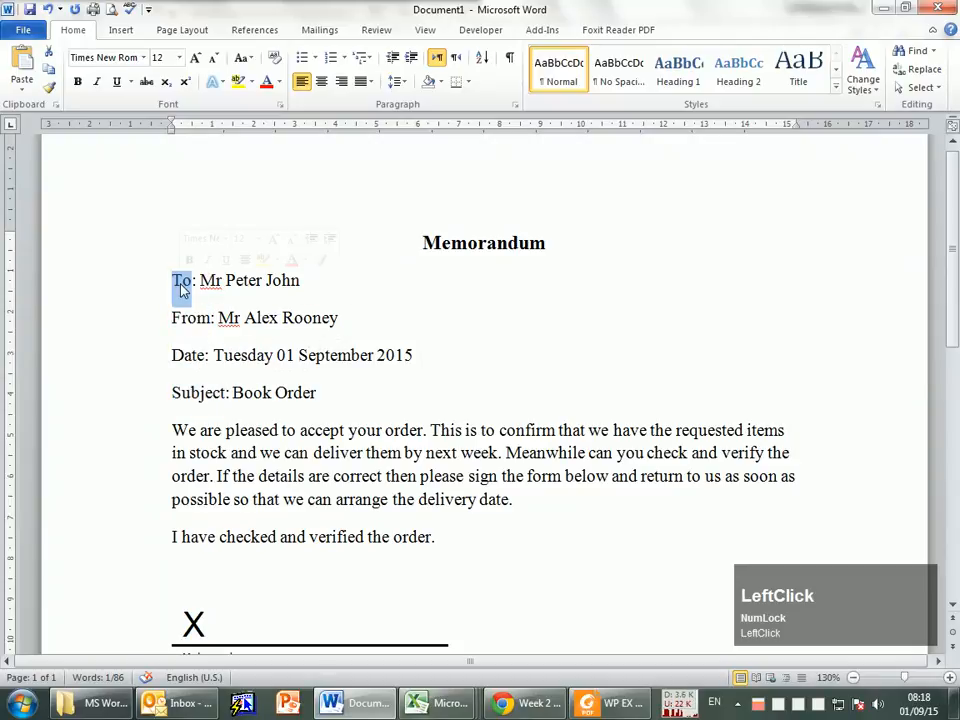
left_click(77, 81)
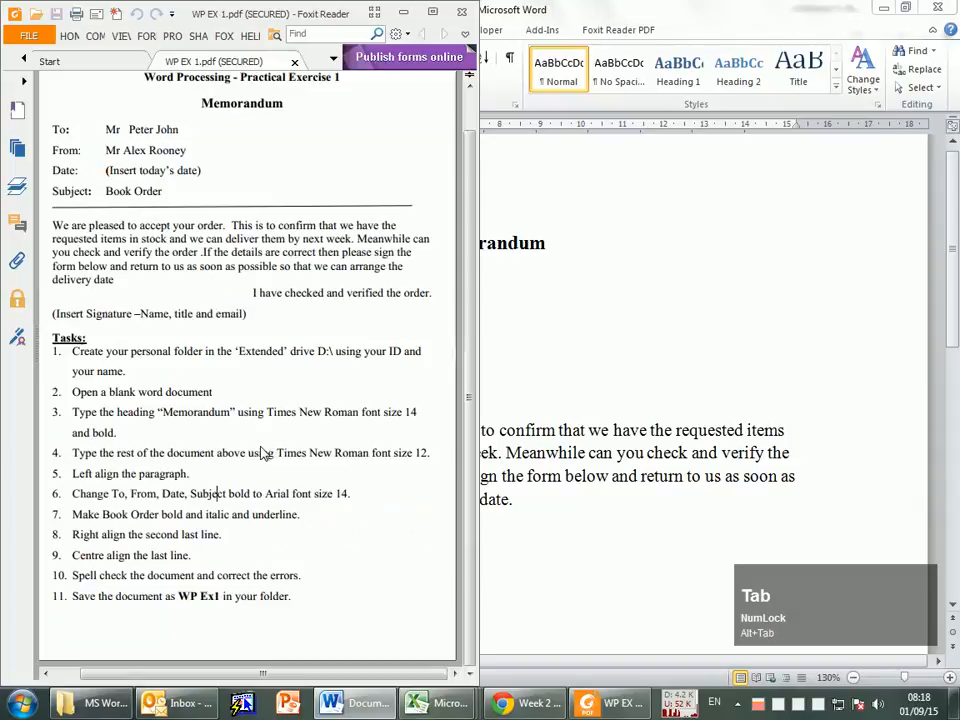
key("alt+Tab")
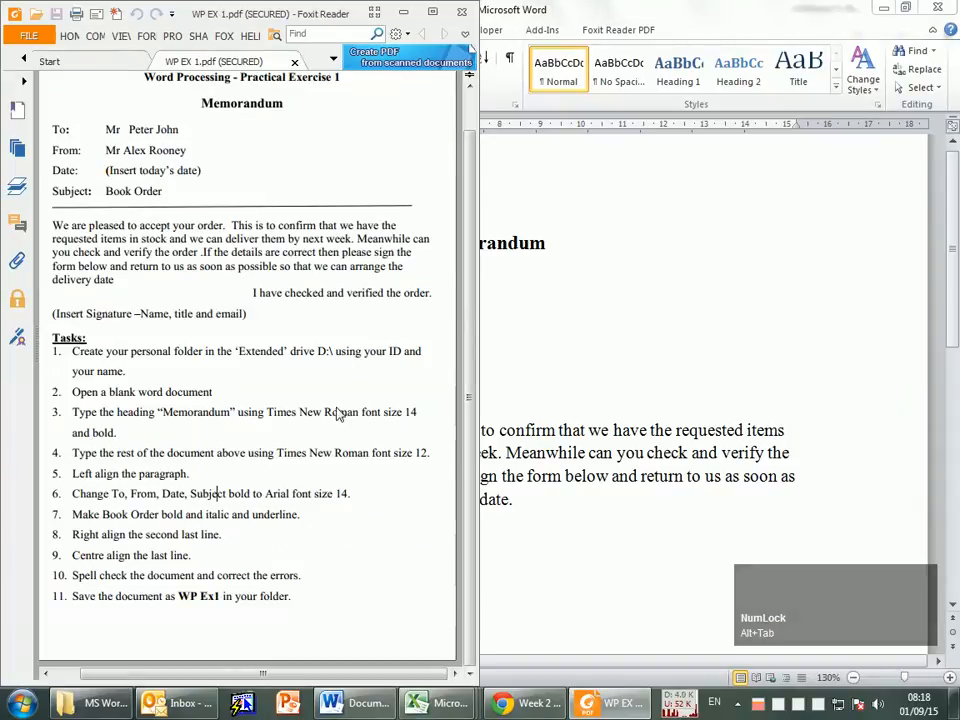
left_click_drag(255, 493, 330, 505)
double_click(278, 492)
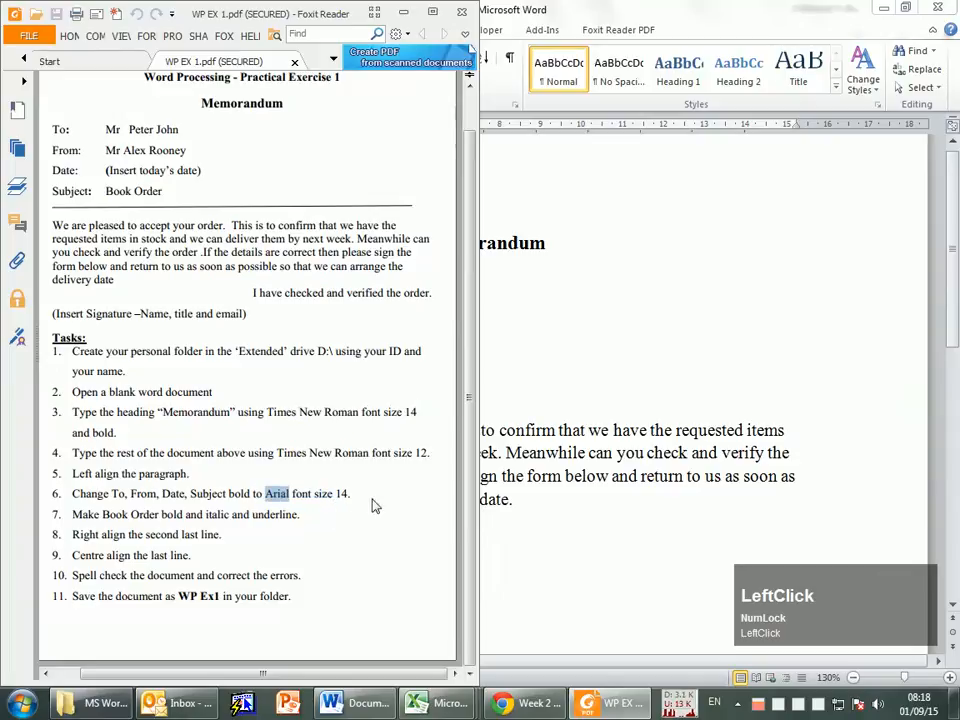
key("alt+Tab")
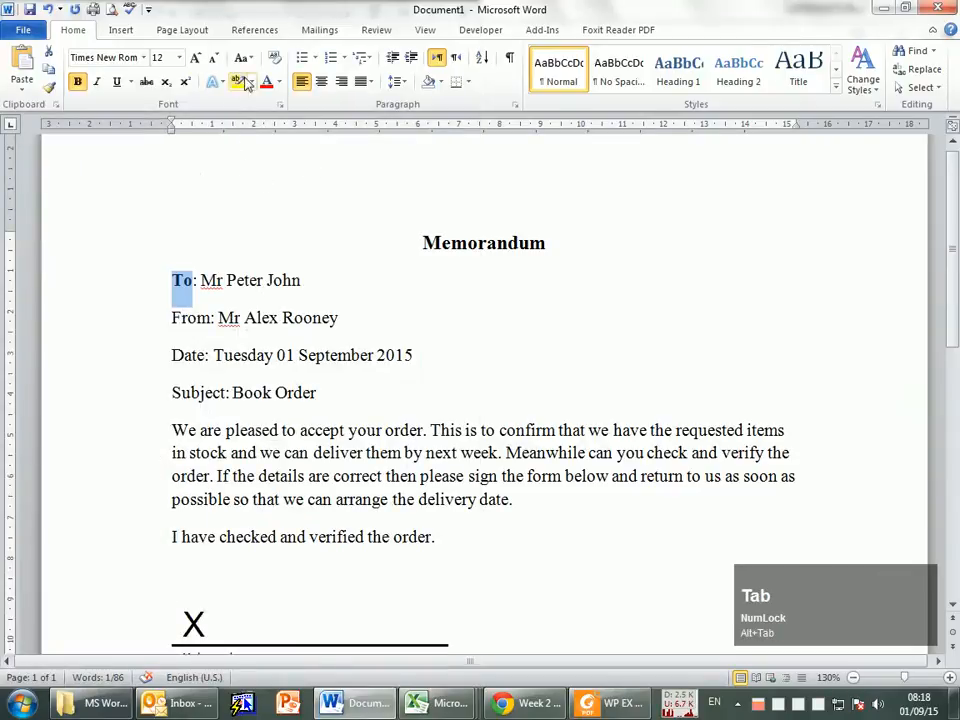
Step: Set the "To" label to Arial, size 14
left_click(197, 58)
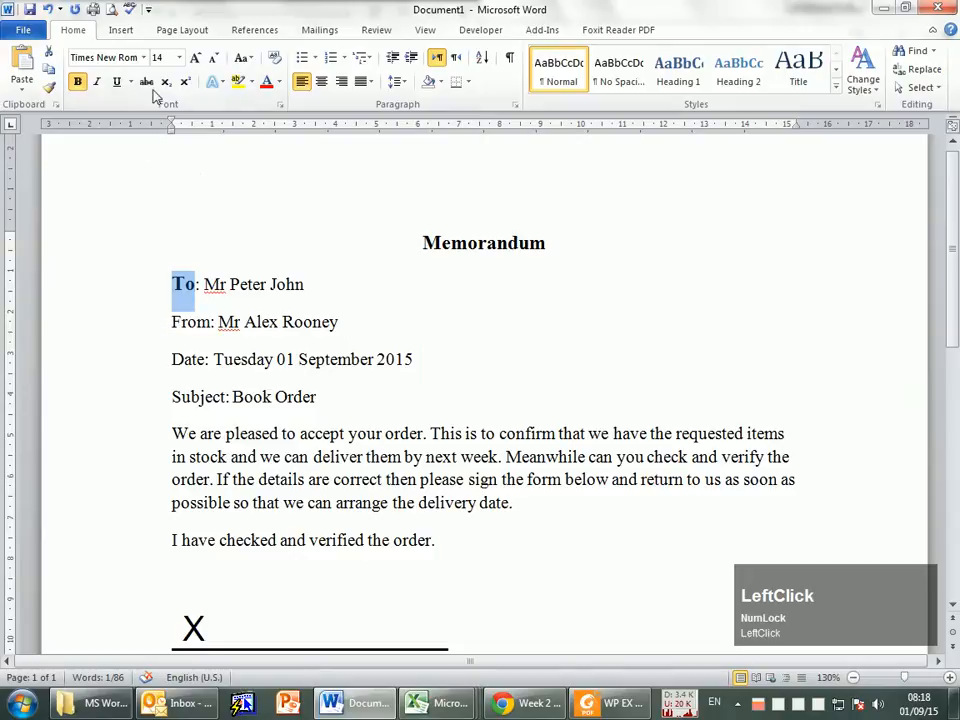
left_click(108, 57)
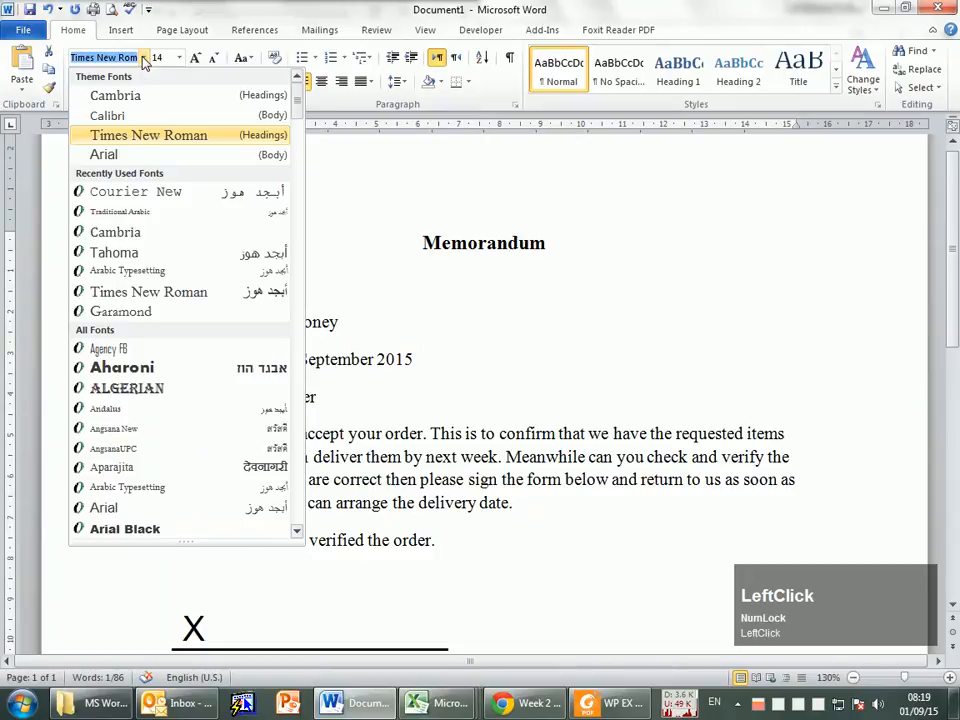
left_click(104, 155)
left_click(107, 58)
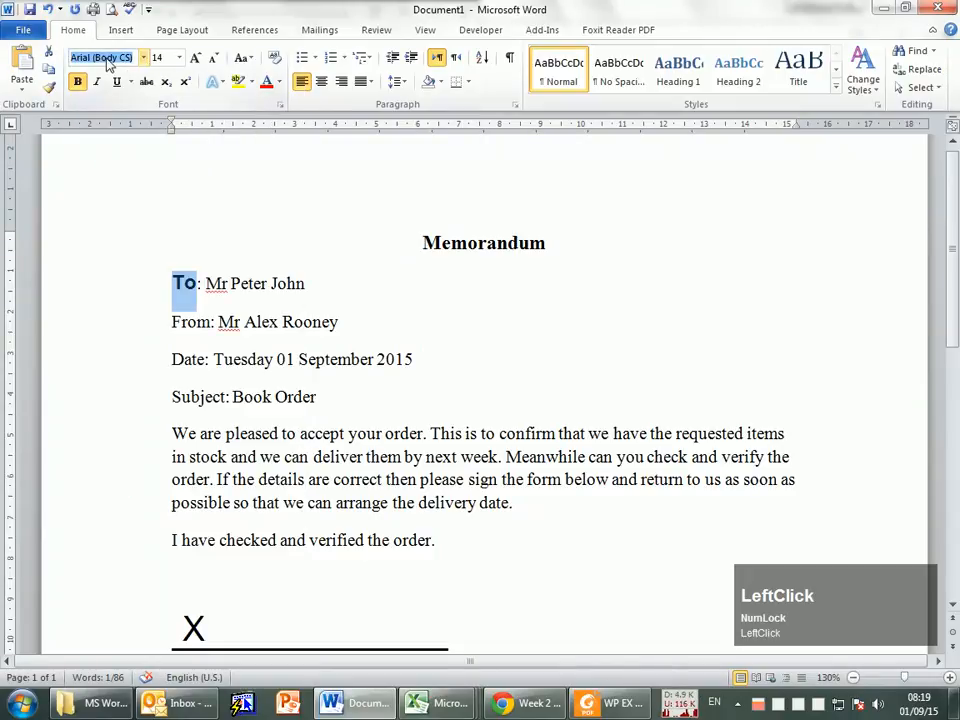
type("ar")
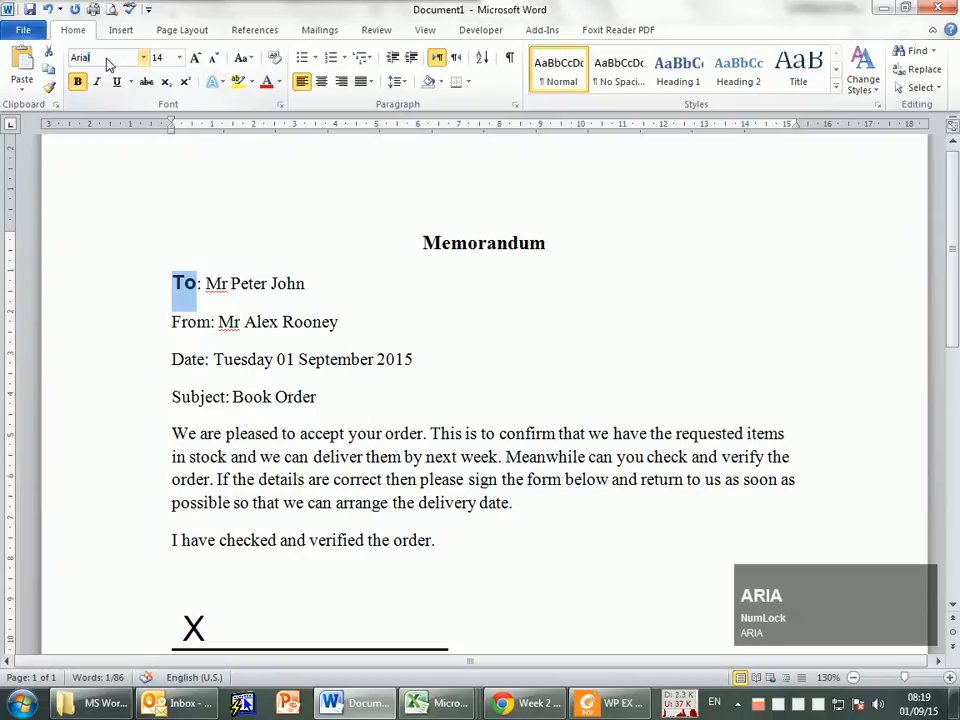
type("ia")
key("Return")
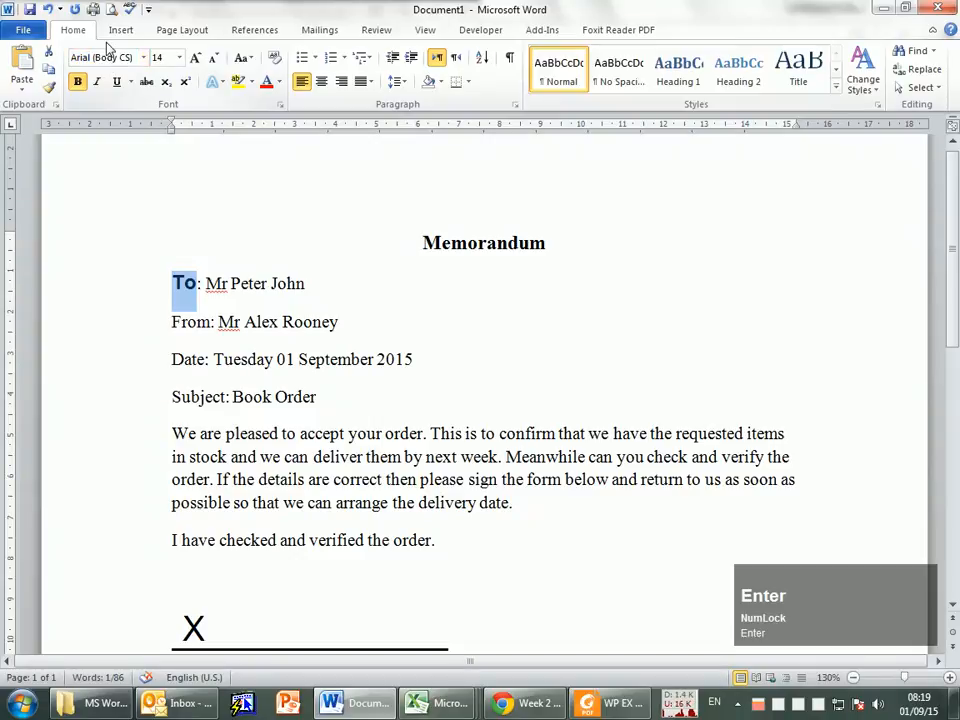
Step: Copy the "To" label's formatting onto the word "From" with Format Painter
left_click(212, 322)
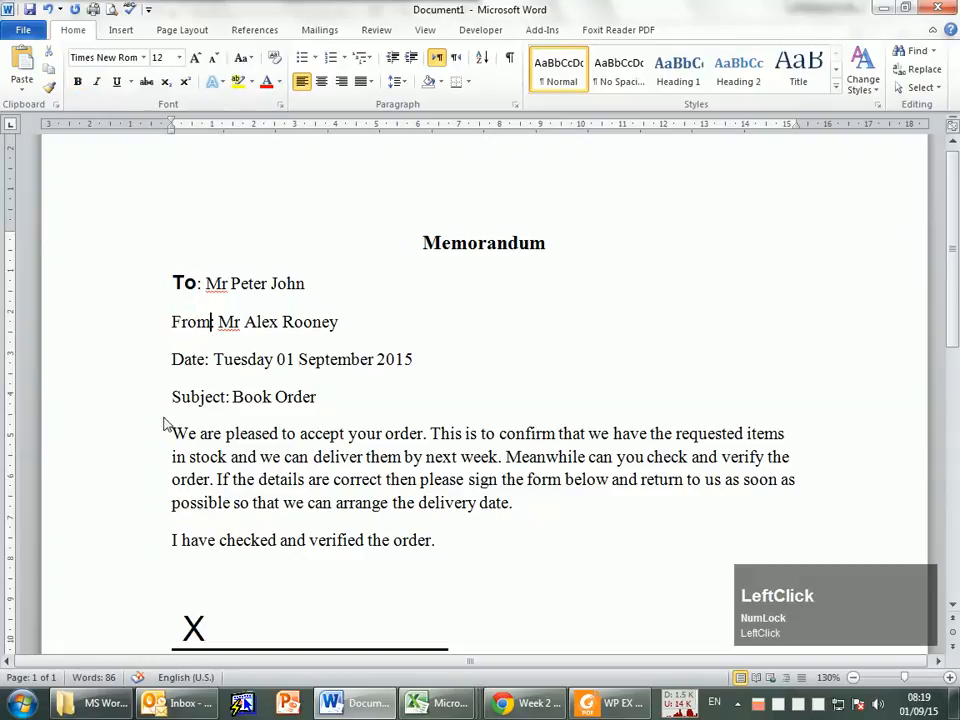
left_click_drag(172, 322, 210, 323)
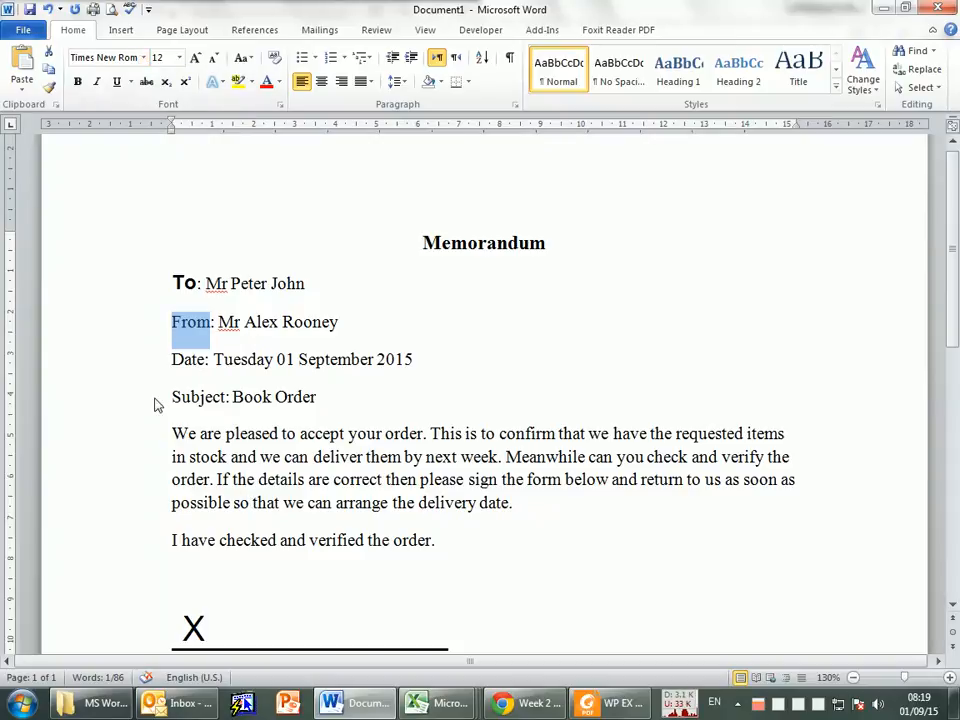
left_click_drag(172, 283, 197, 284)
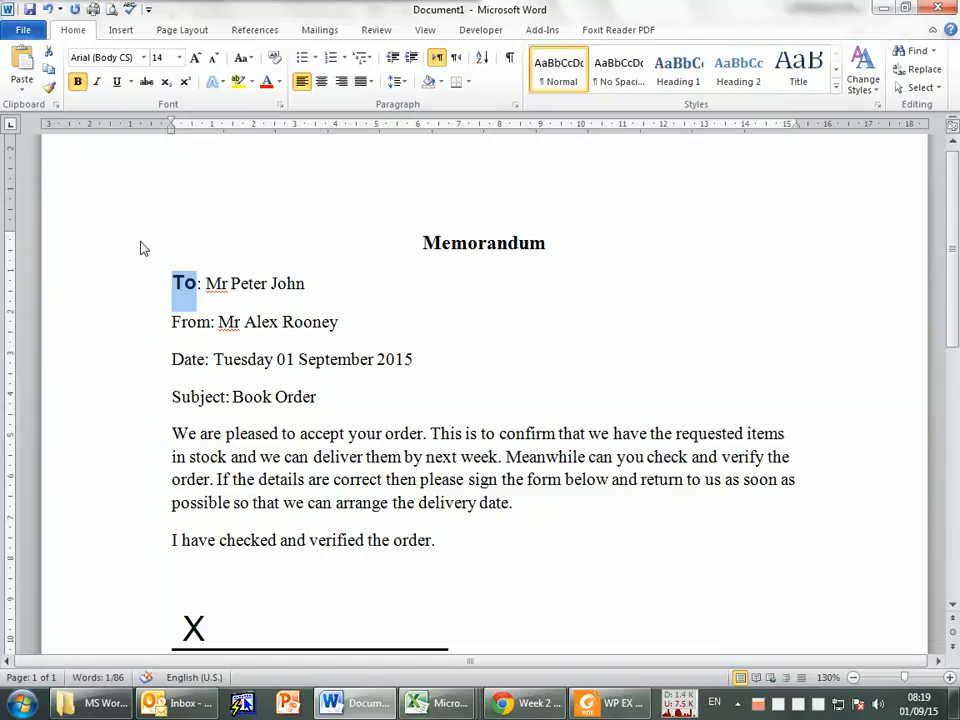
left_click(50, 89)
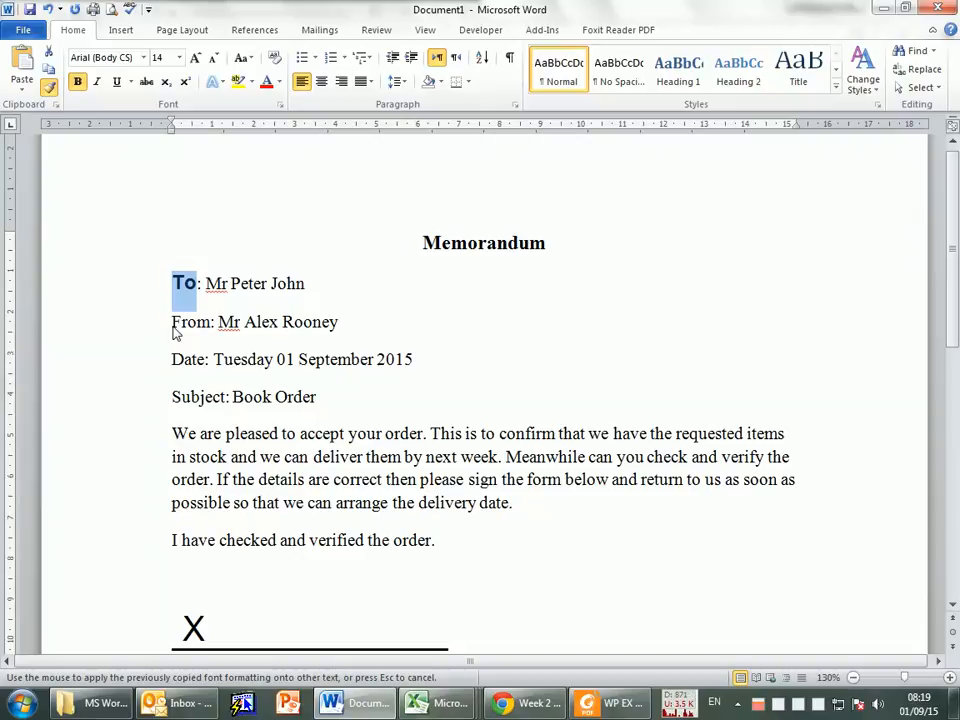
left_click_drag(173, 332, 209, 332)
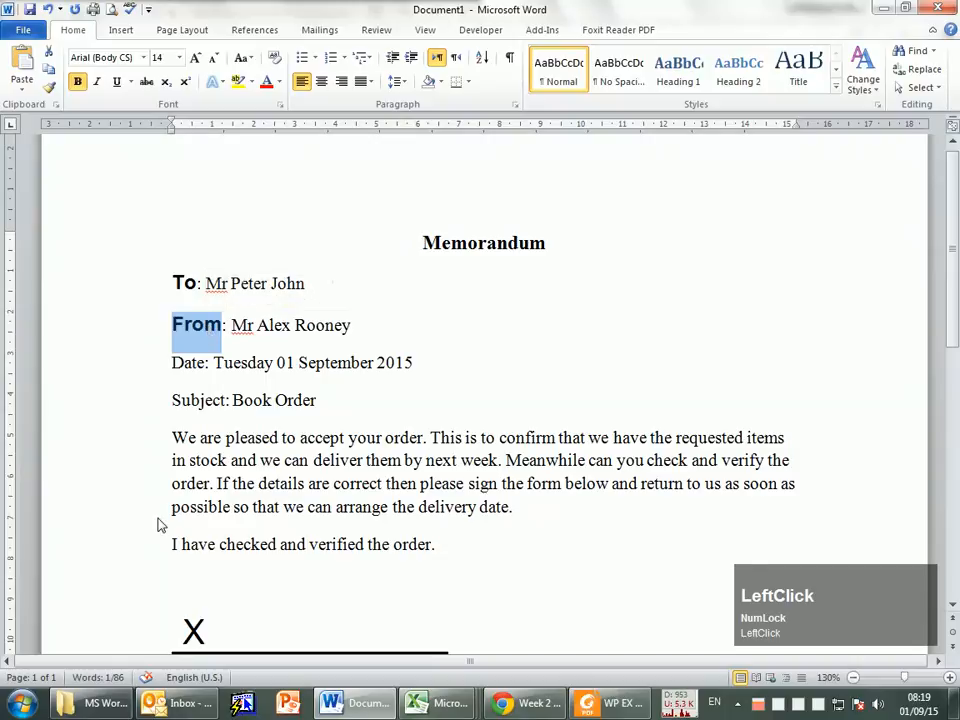
left_click(205, 328)
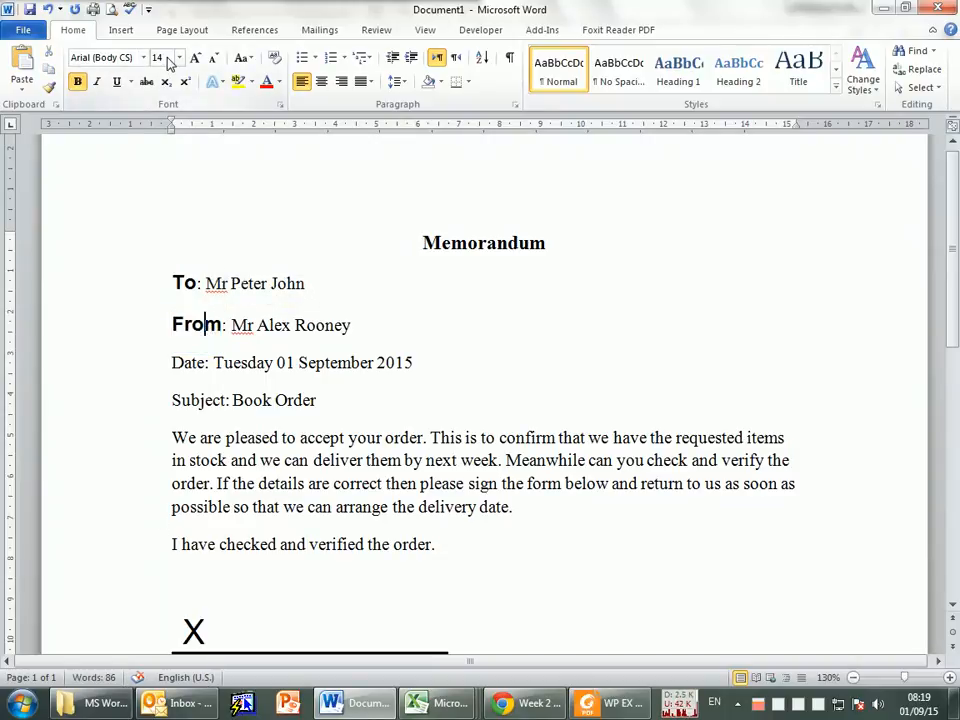
Step: Copy the "From" label's formatting onto the word "Date" with Format Painter
double_click(183, 320)
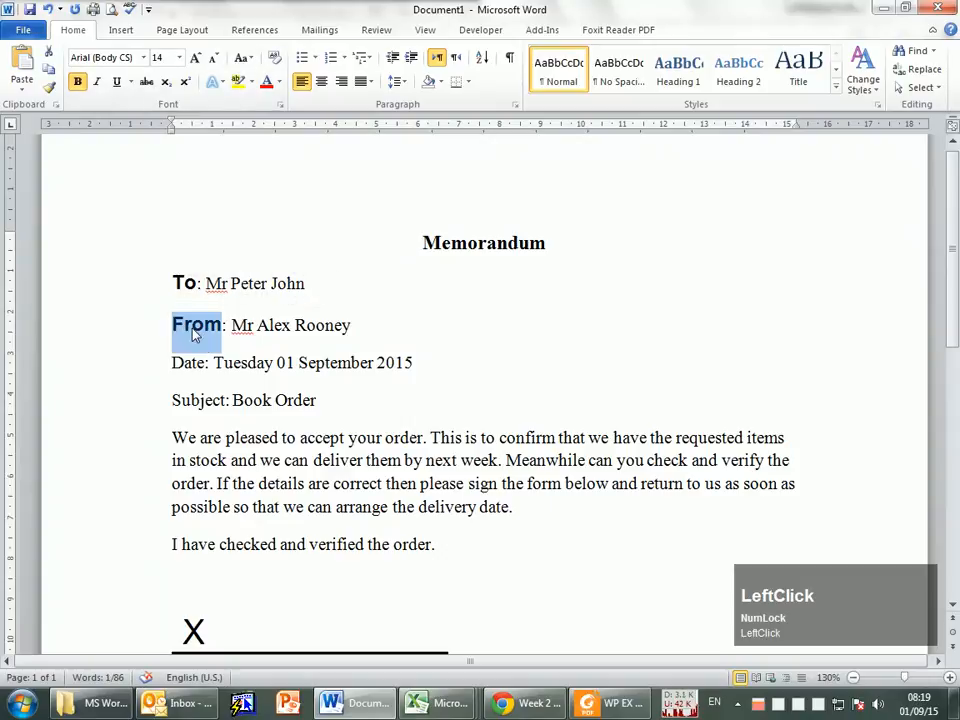
left_click(48, 88)
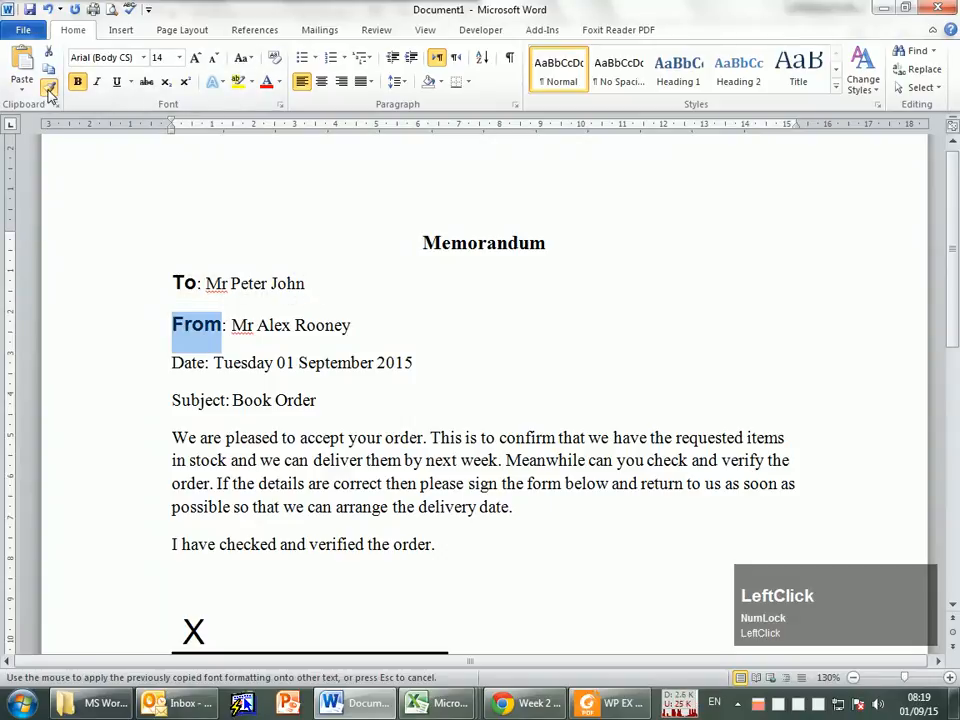
left_click(174, 366)
left_click_drag(175, 366, 208, 372)
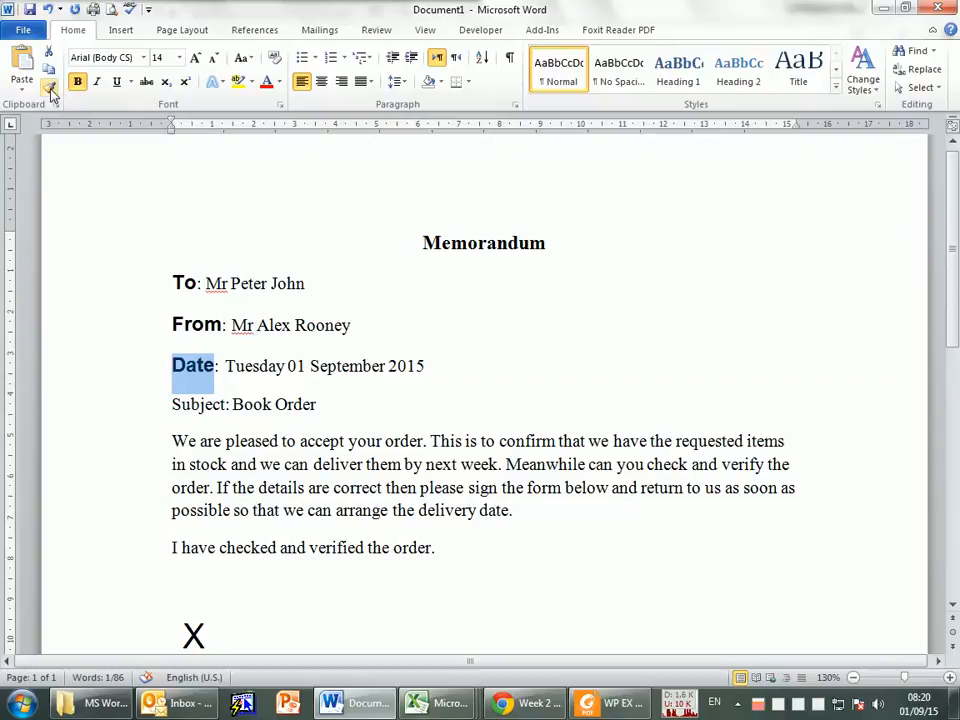
Step: Copy the "Date" label's formatting onto the word "Subject" with Format Painter
left_click(205, 405)
double_click(192, 366)
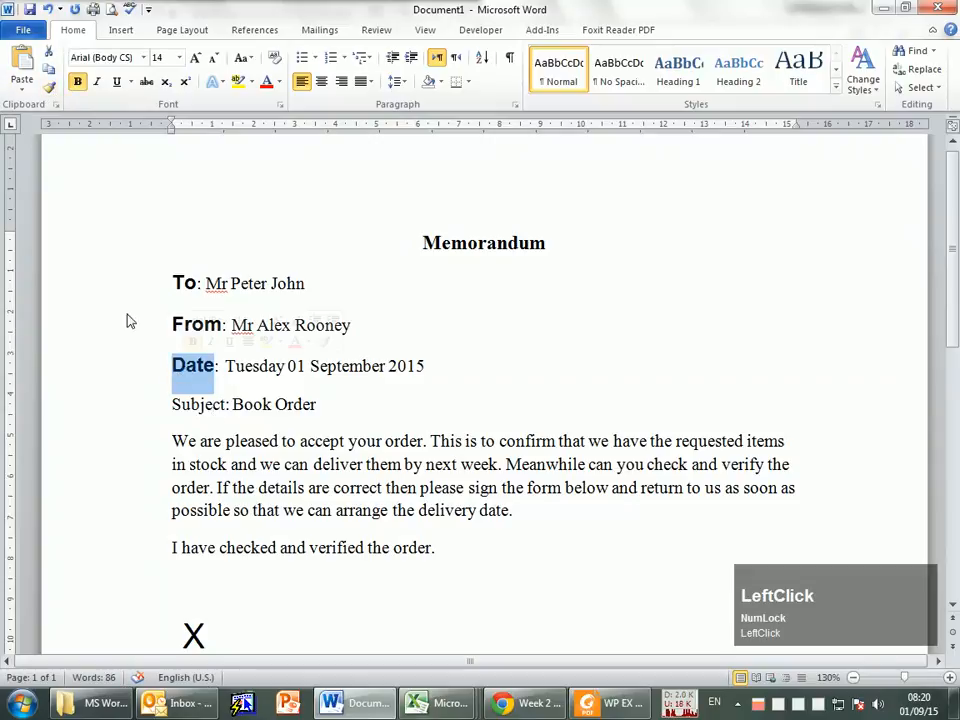
left_click(52, 88)
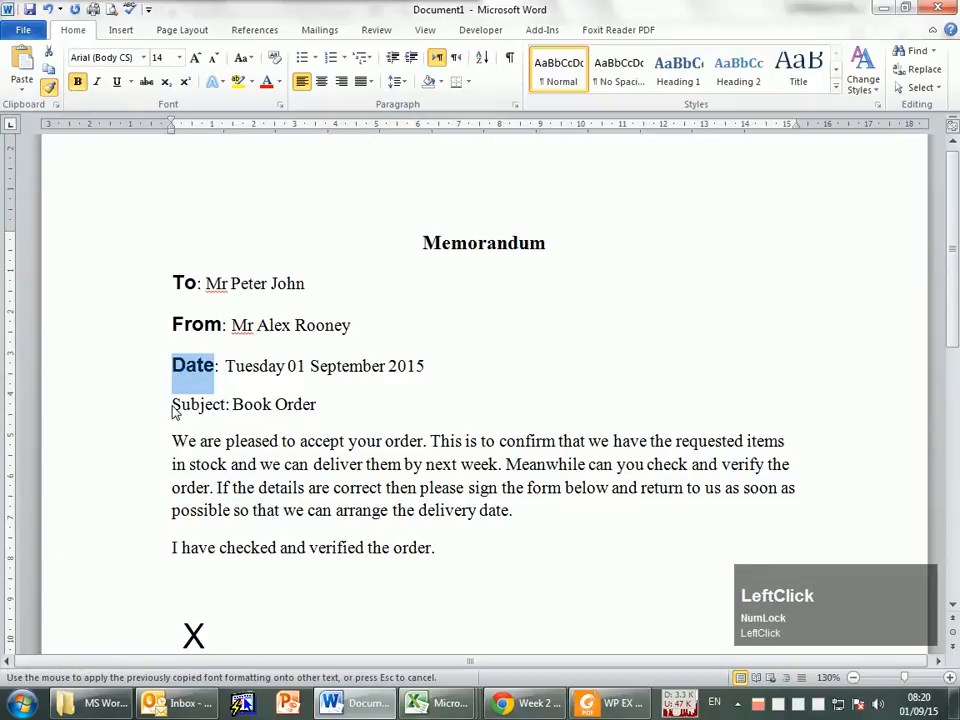
left_click_drag(173, 412, 229, 418)
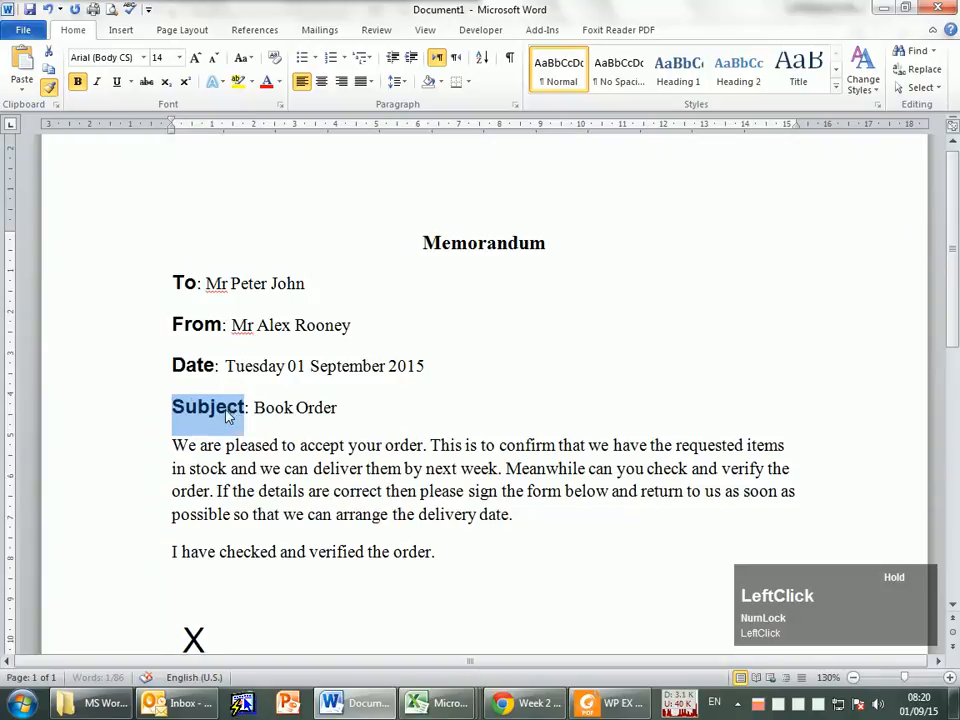
left_click(533, 452)
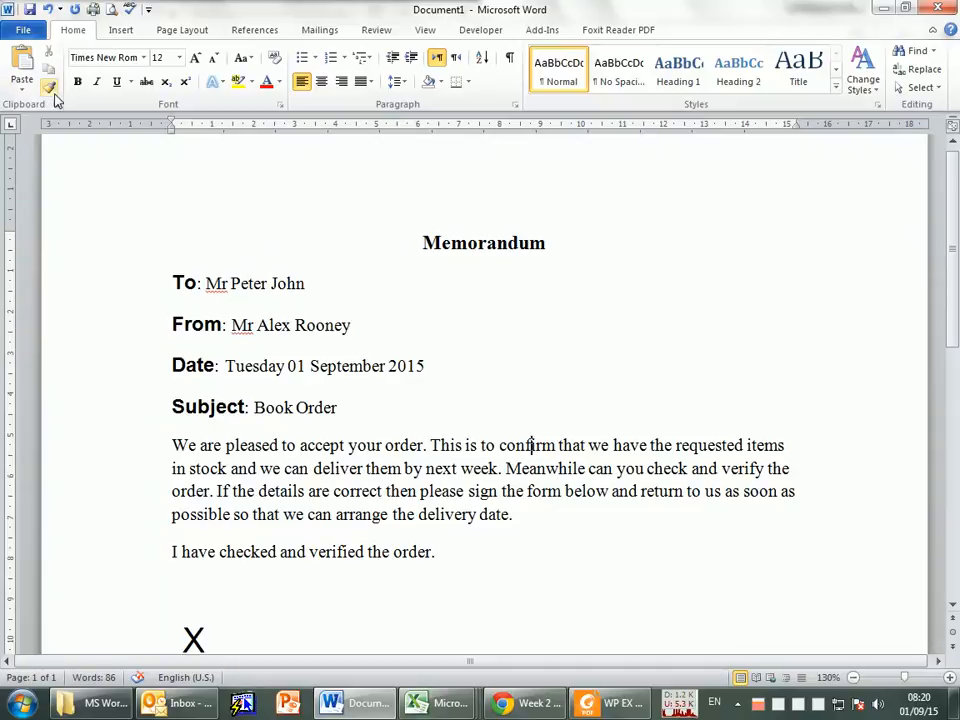
Step: Following task 7 in the PDF, make "Book Order" in the Subject line bold, italic and underlined
left_click(351, 413)
left_click(602, 704)
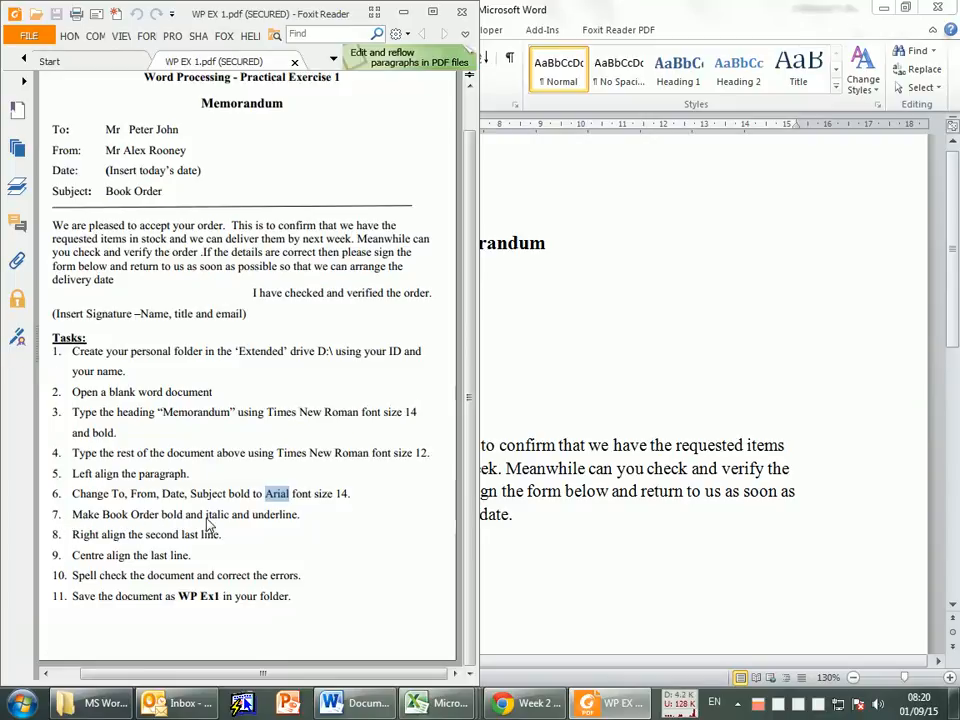
left_click(514, 500)
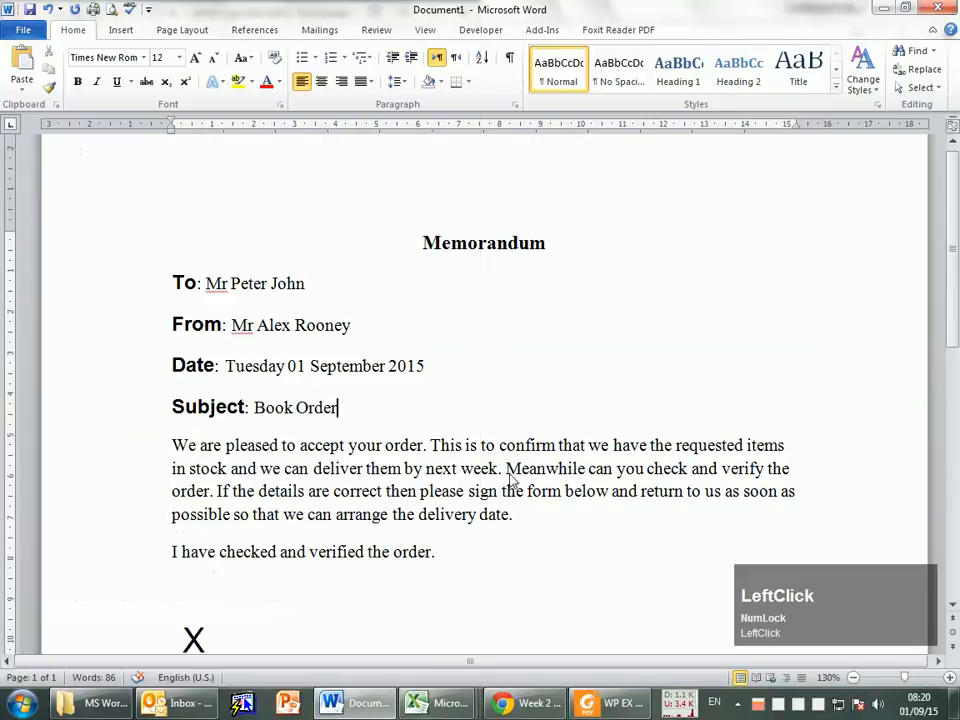
left_click_drag(254, 408, 343, 409)
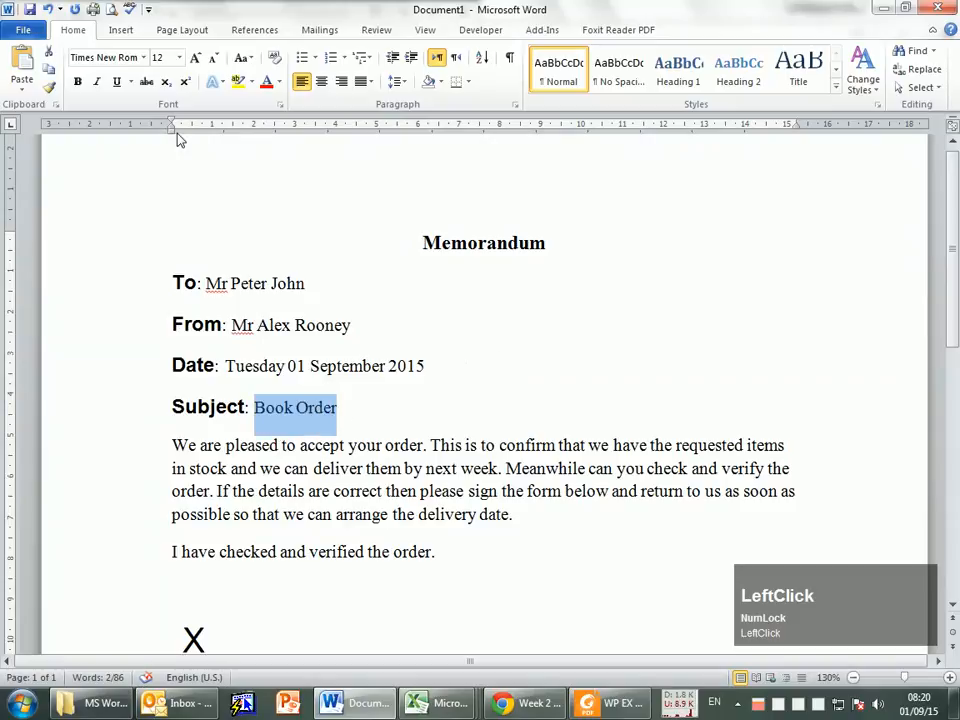
left_click(77, 82)
left_click(97, 82)
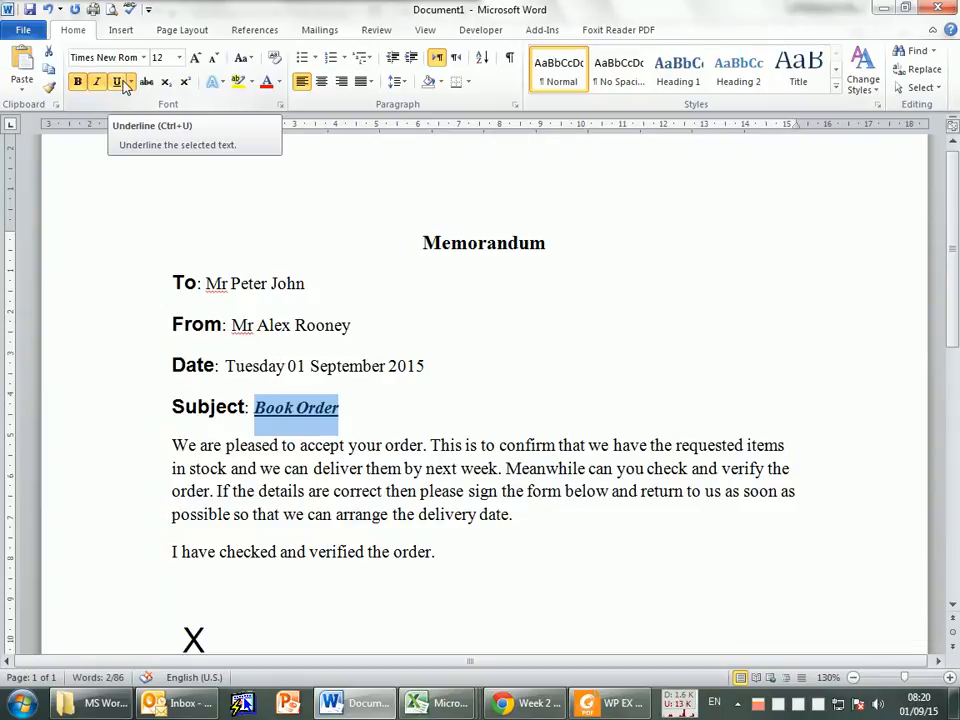
left_click(118, 82)
left_click(297, 468)
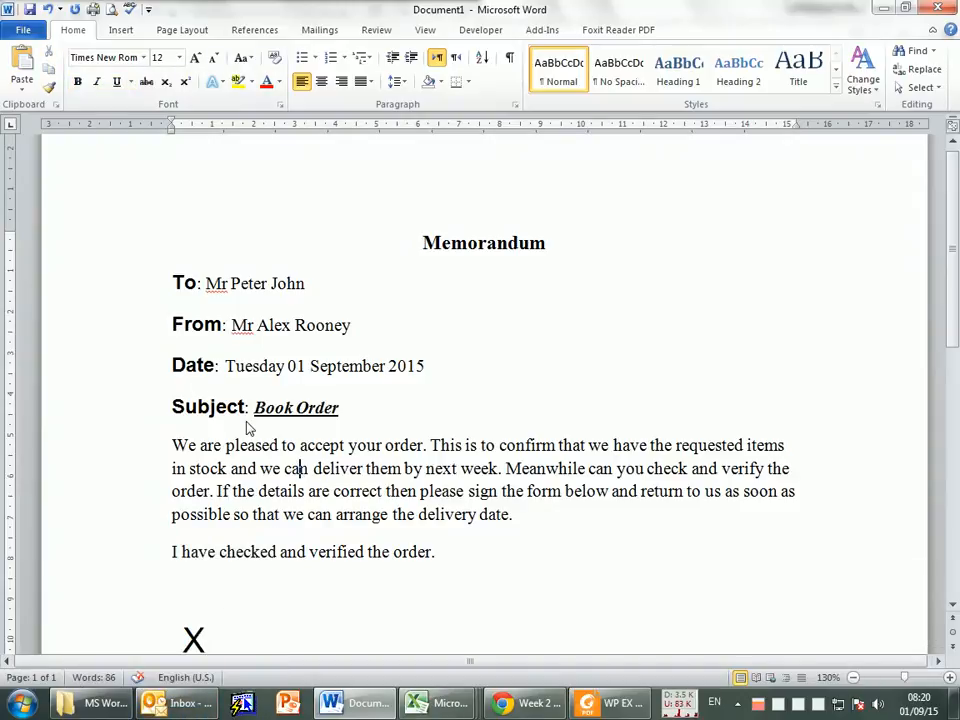
double_click(352, 370)
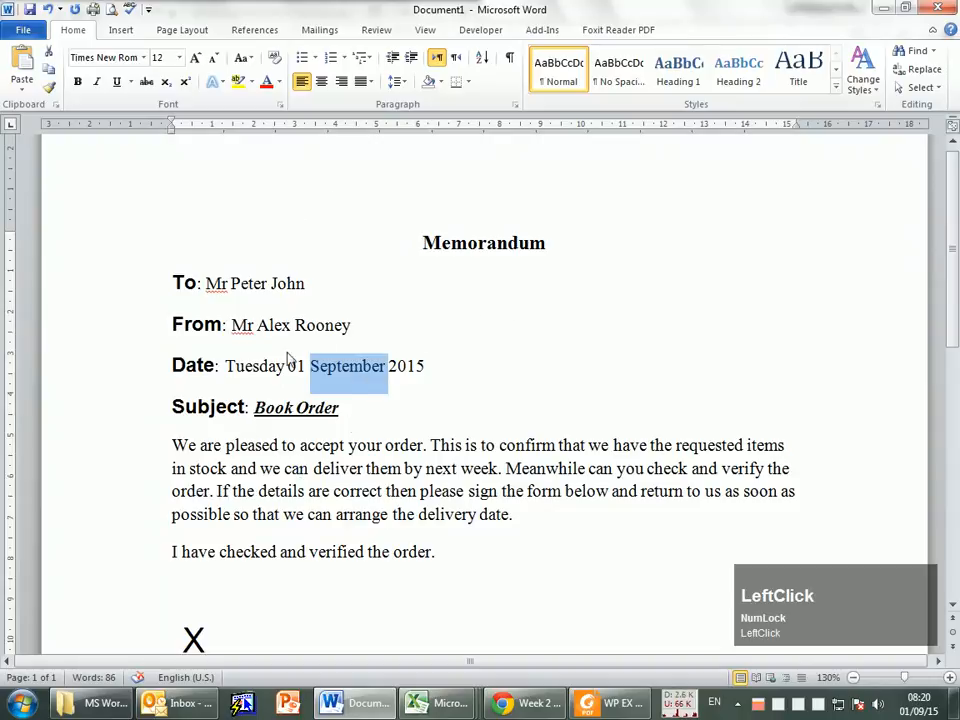
Step: Try italics on the word "September" in the Date line and undo the change
left_click(96, 82)
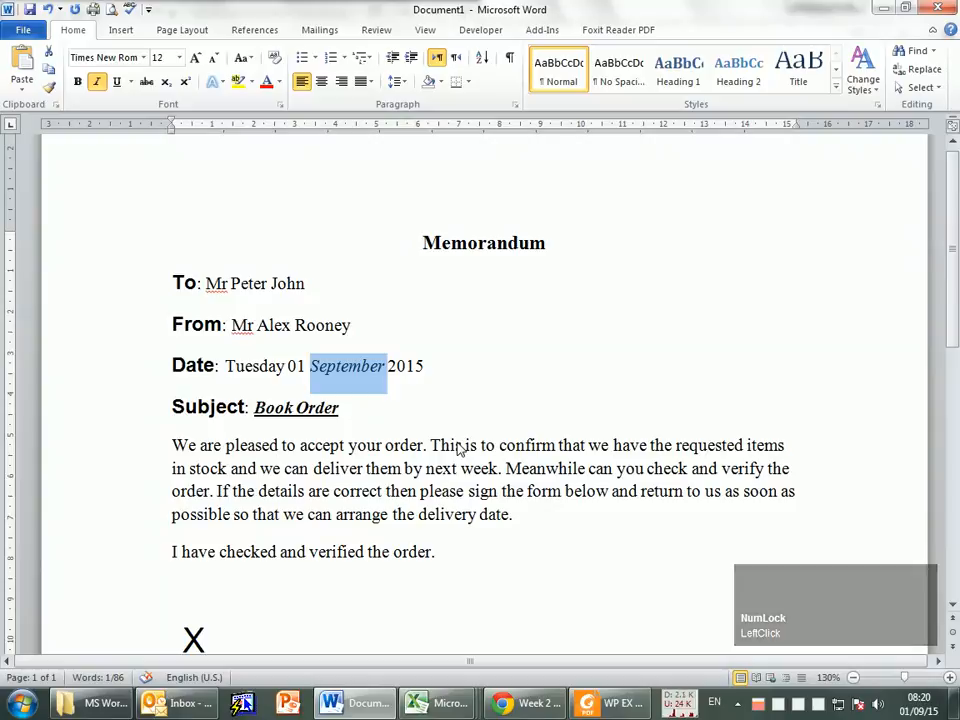
left_click(556, 447)
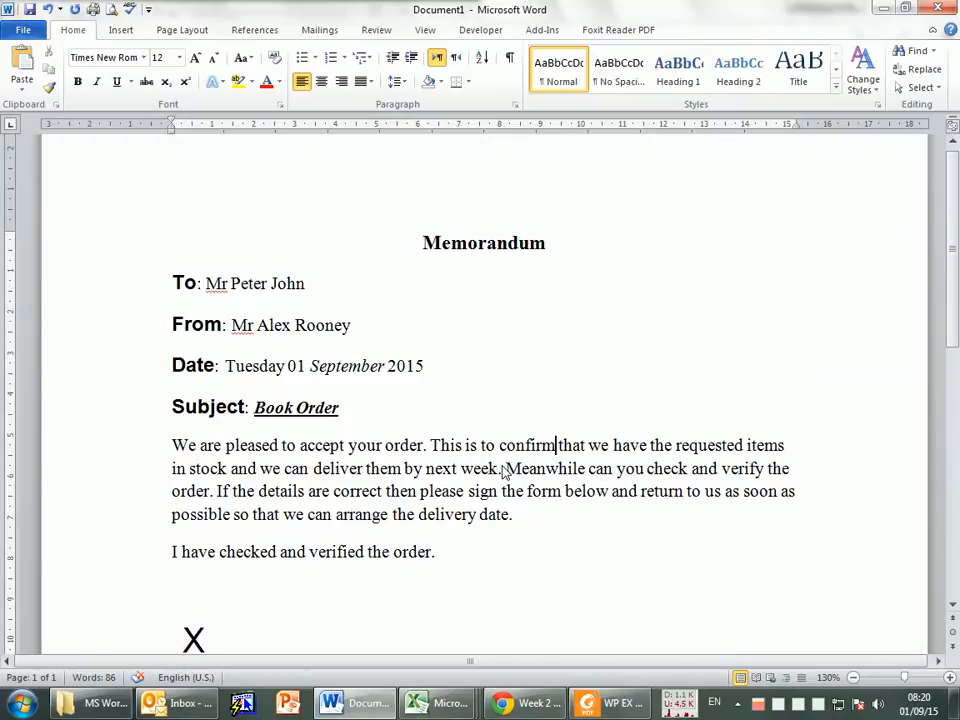
double_click(356, 371)
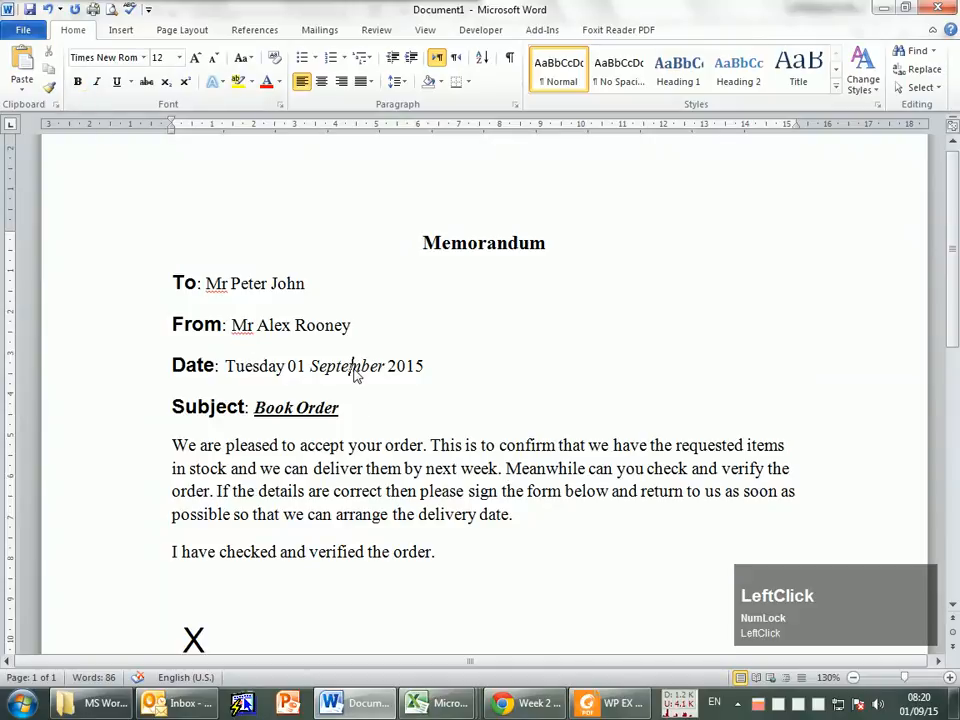
left_click(49, 10)
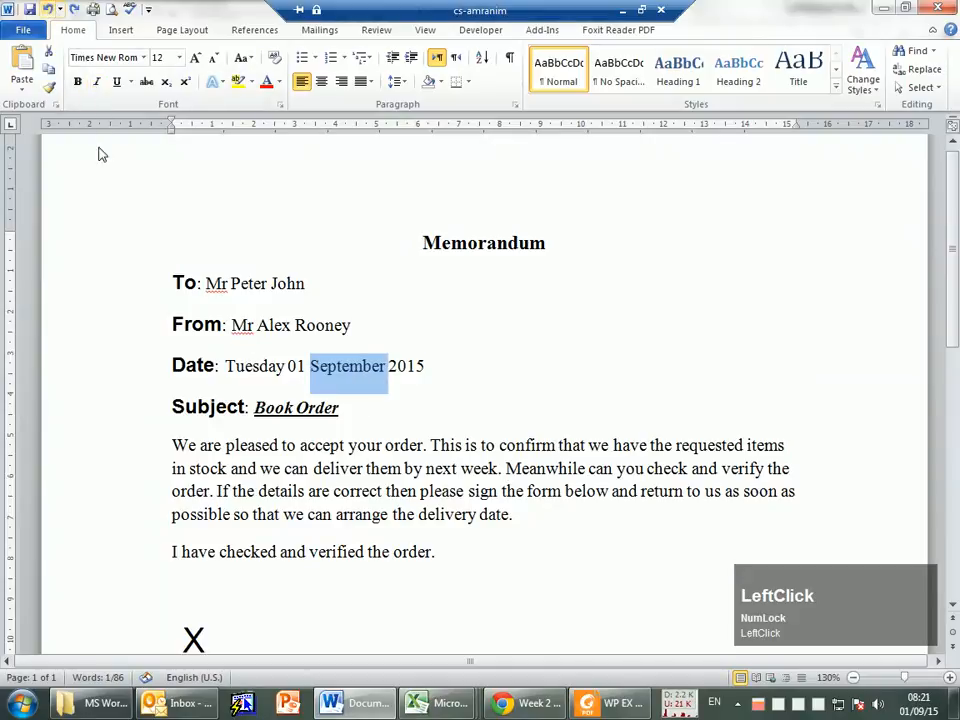
left_click(409, 350)
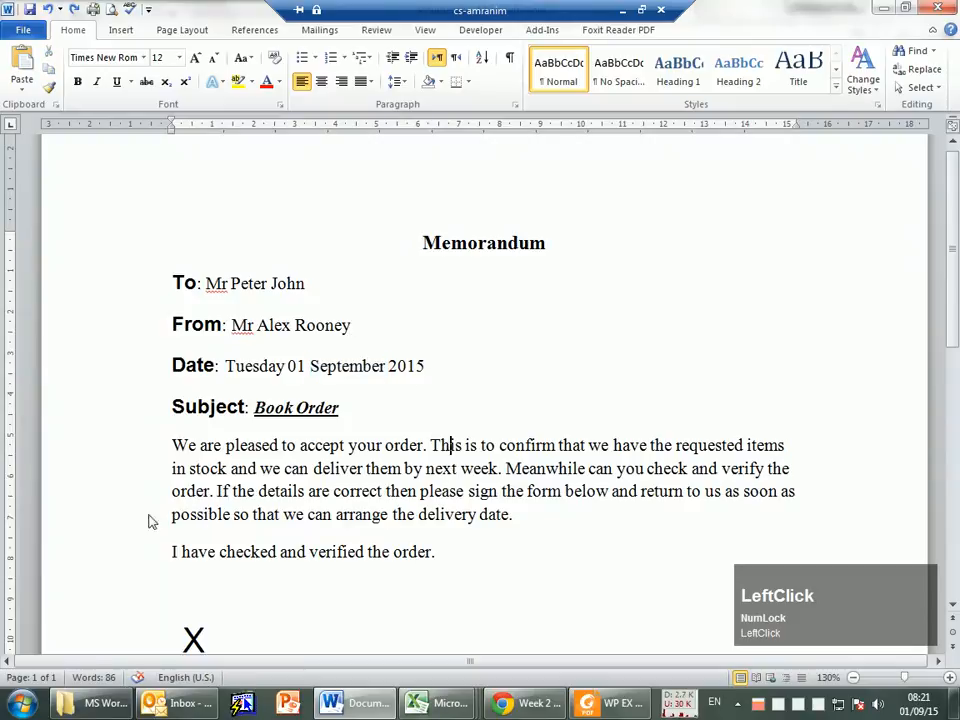
Step: Toggle italics off, on and off again for "Book Order" in the Subject line
mouse_move(254, 407)
left_mouse_down()
mouse_move(345, 418)
mouse_move(270, 414)
left_mouse_up()
left_click(344, 418)
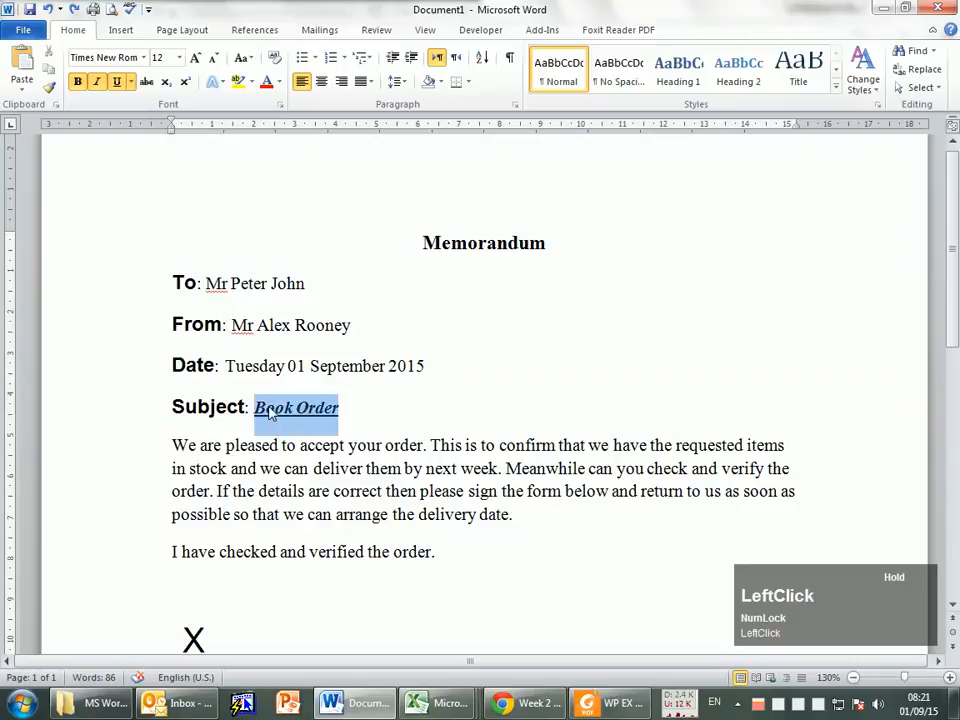
left_click(98, 83)
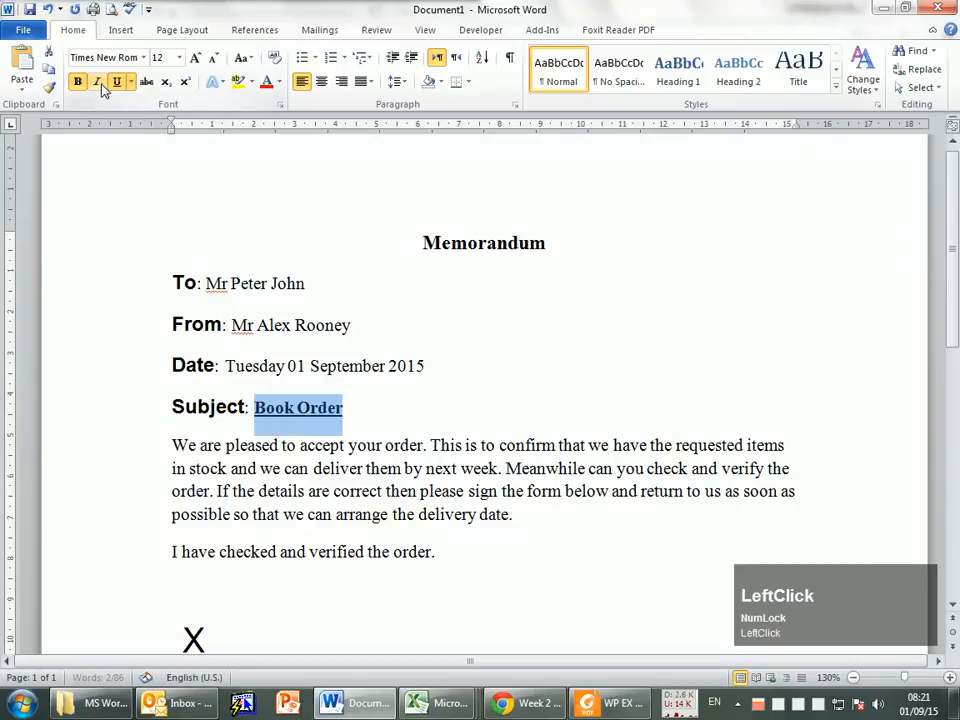
left_click(98, 83)
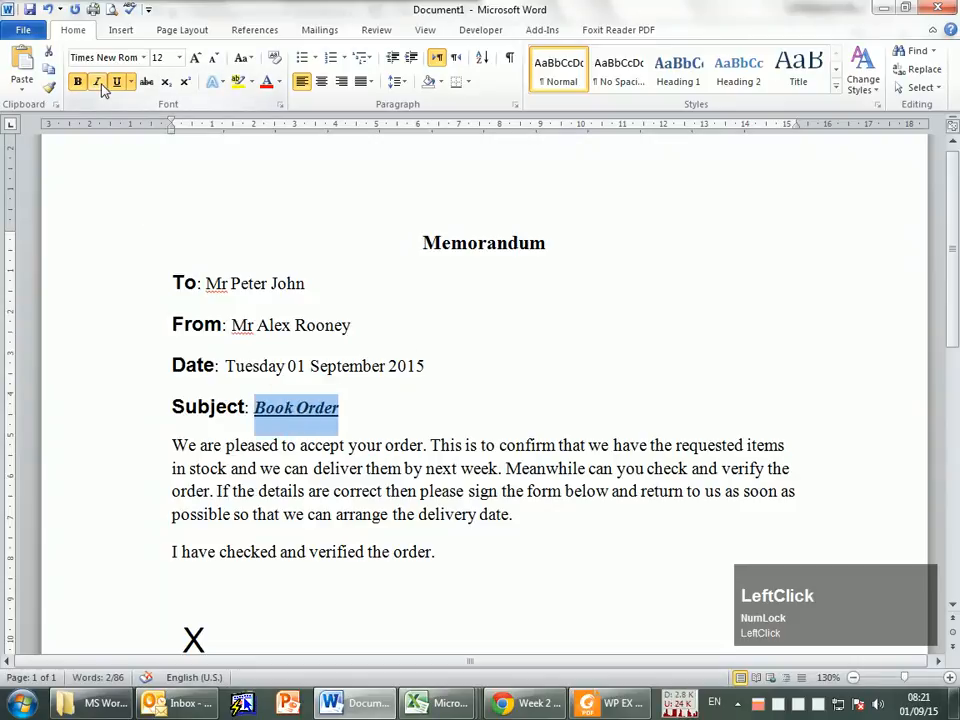
left_click(99, 84)
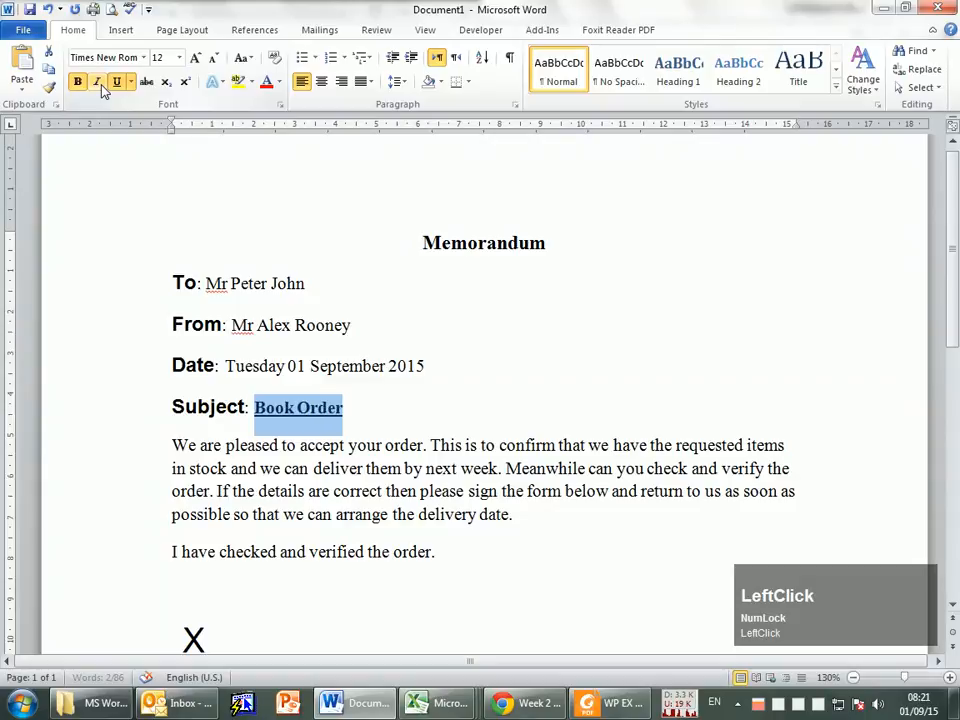
left_click(342, 474)
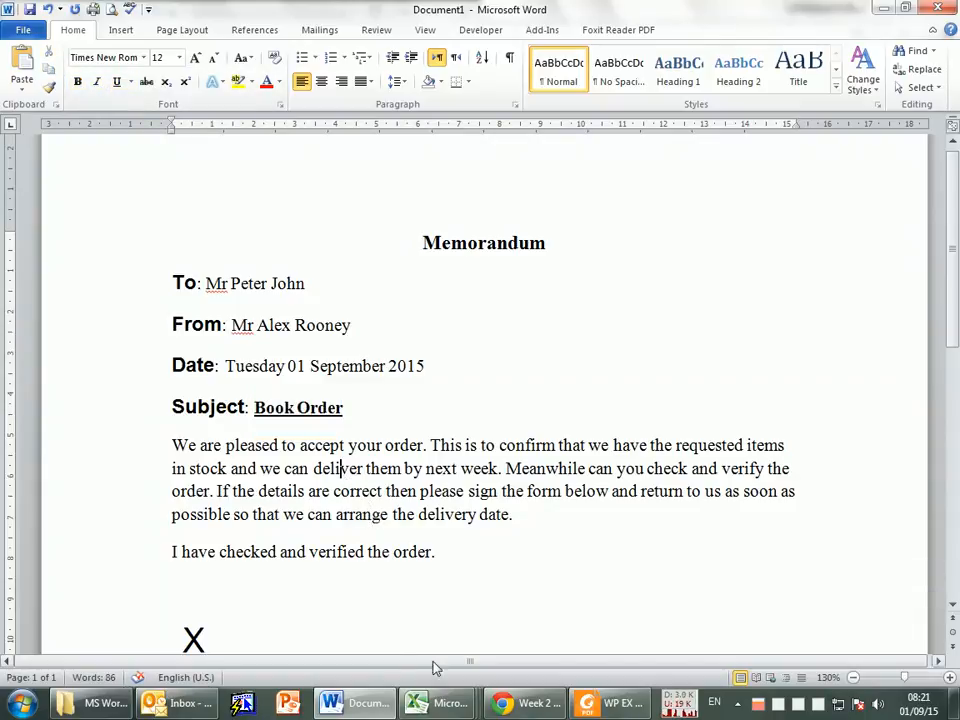
Step: Compare the Subject line with the PDF exercise and undo the removal of italics from "Book Order" in Word
left_click(595, 713)
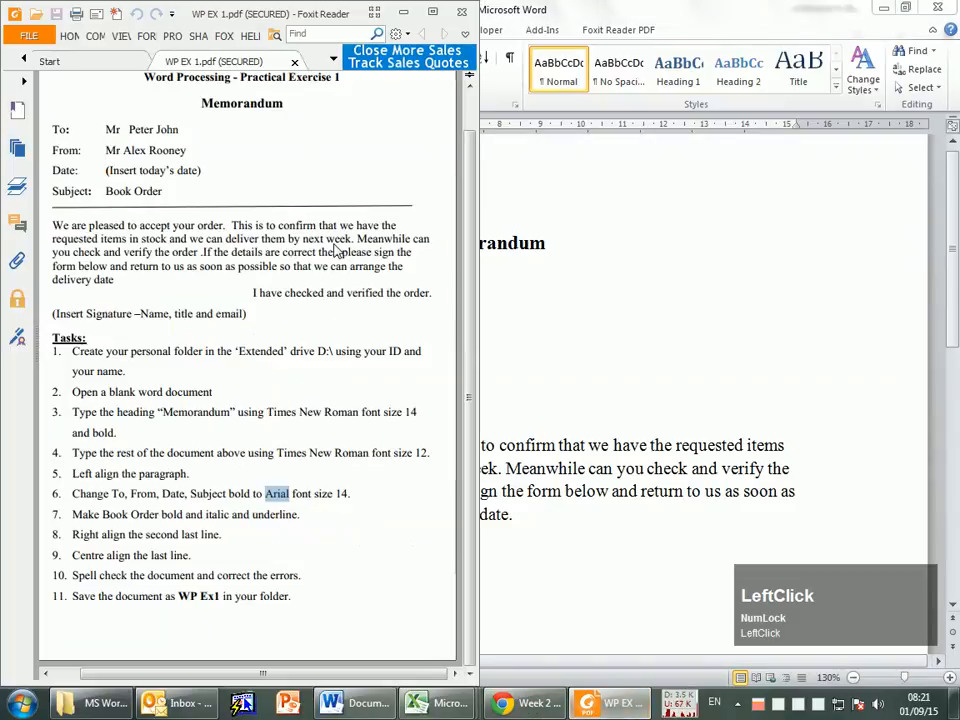
left_click(563, 430)
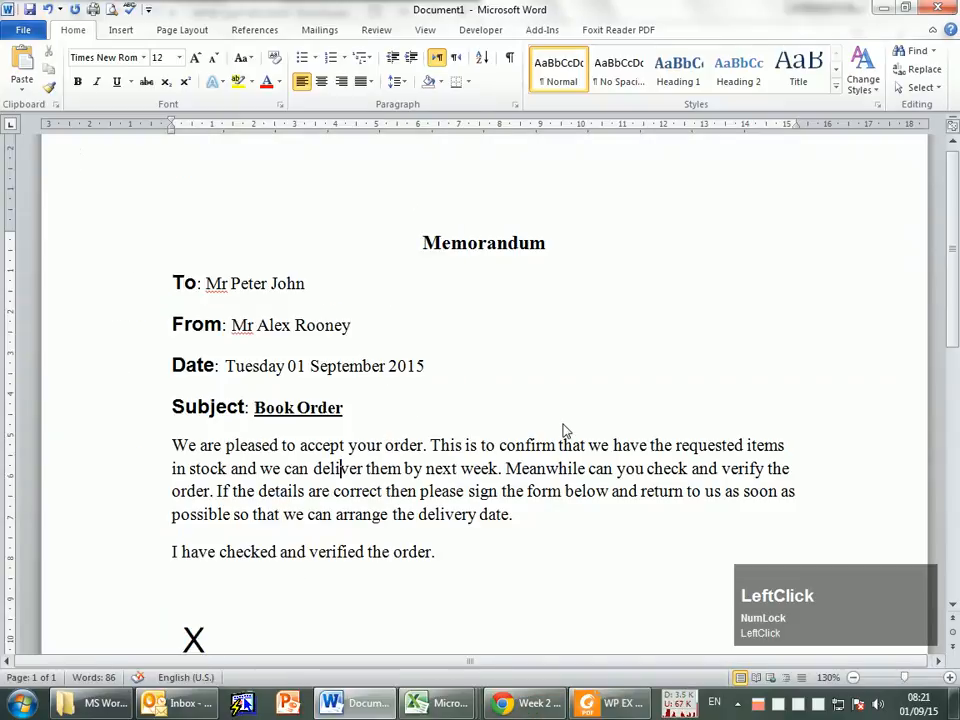
left_click(74, 10)
left_click(47, 10)
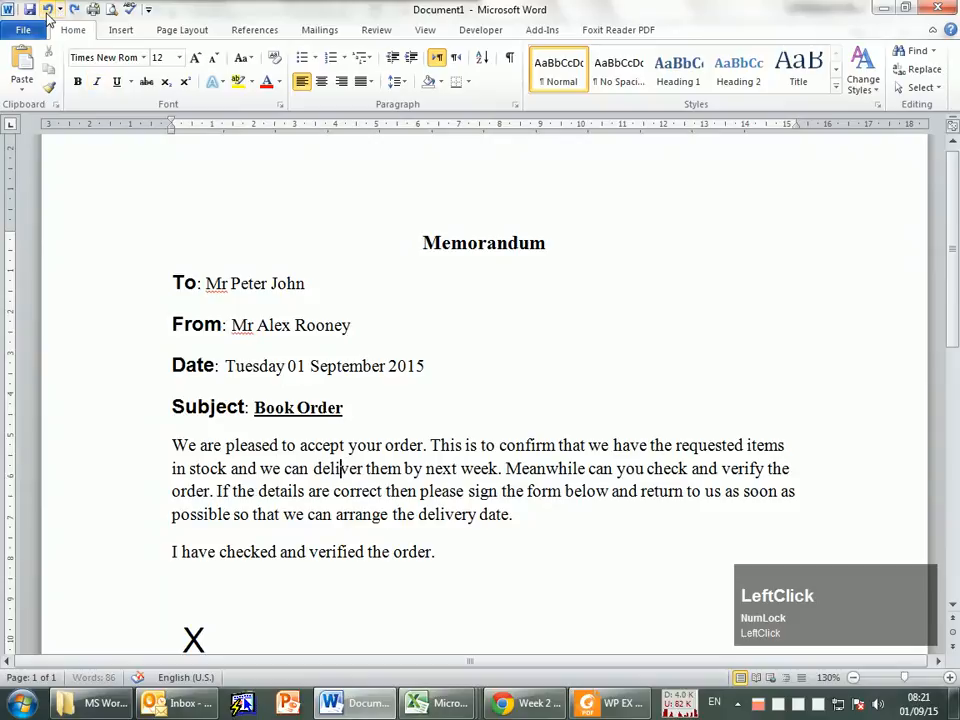
left_click(53, 12)
left_click(370, 428)
left_click(290, 413)
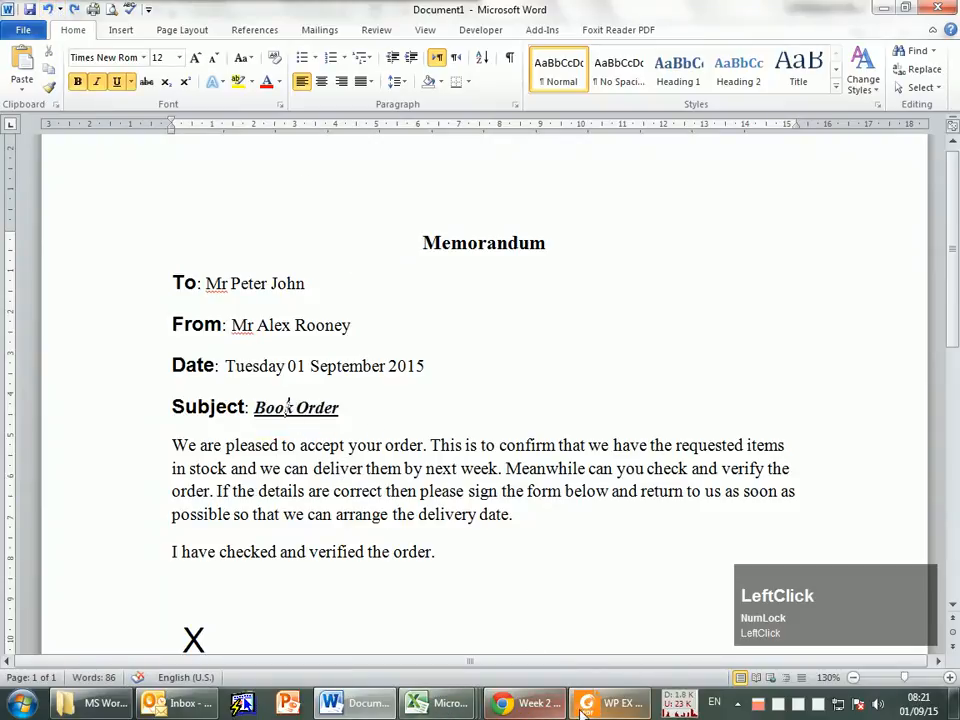
Step: Following task 8 in the PDF, right-align the second last line, "I have checked and verified the order."
left_click(613, 703)
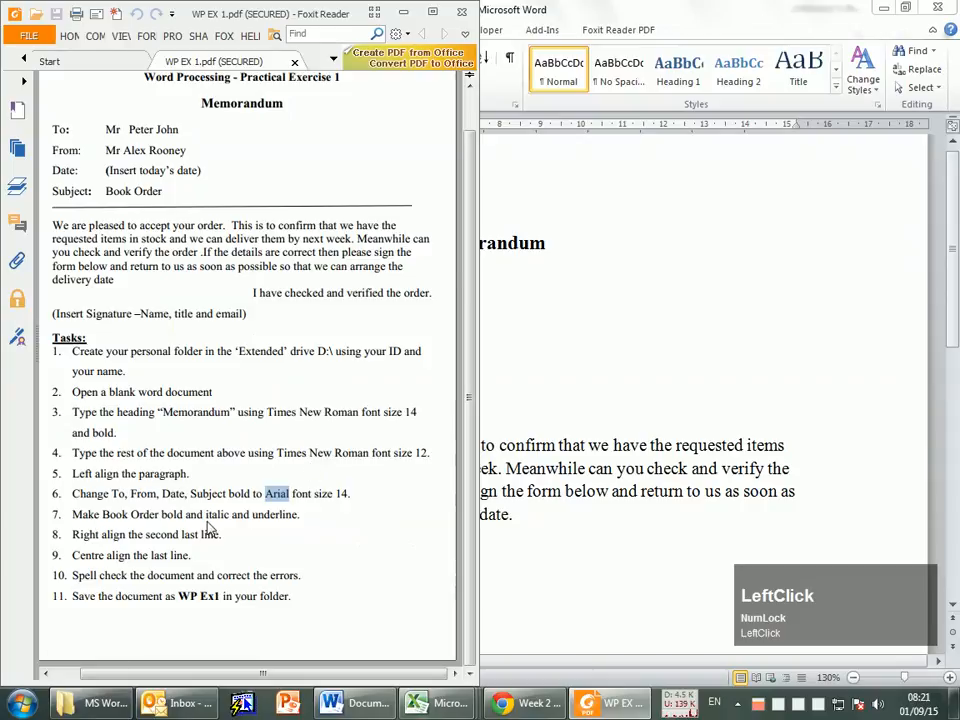
left_click_drag(292, 514, 132, 516)
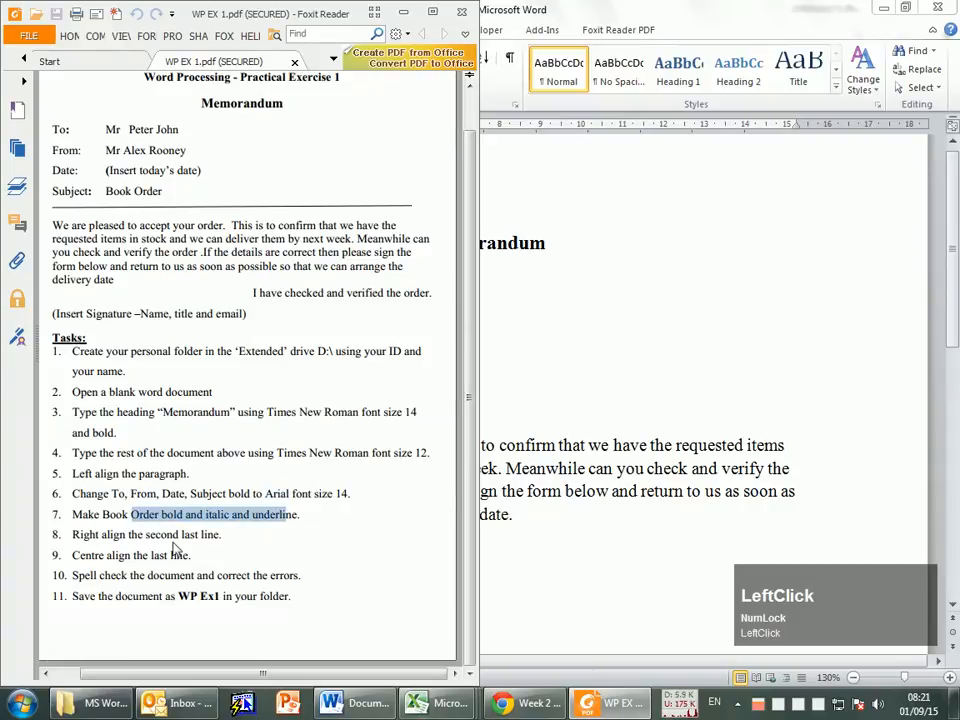
left_click(167, 538)
left_click(583, 489)
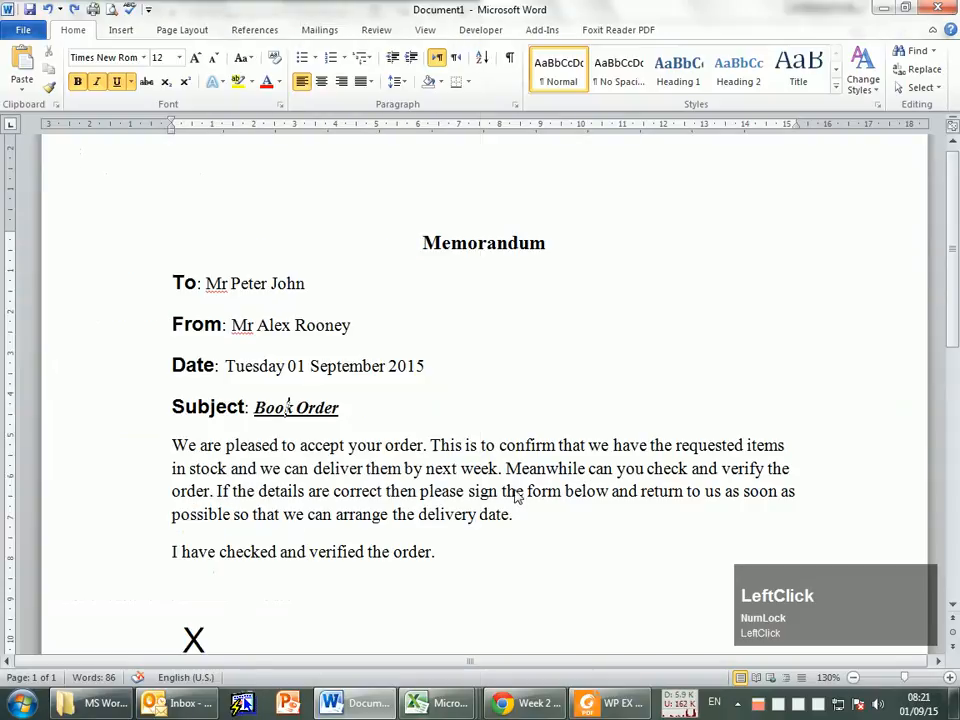
scroll(512, 497, "down", 5)
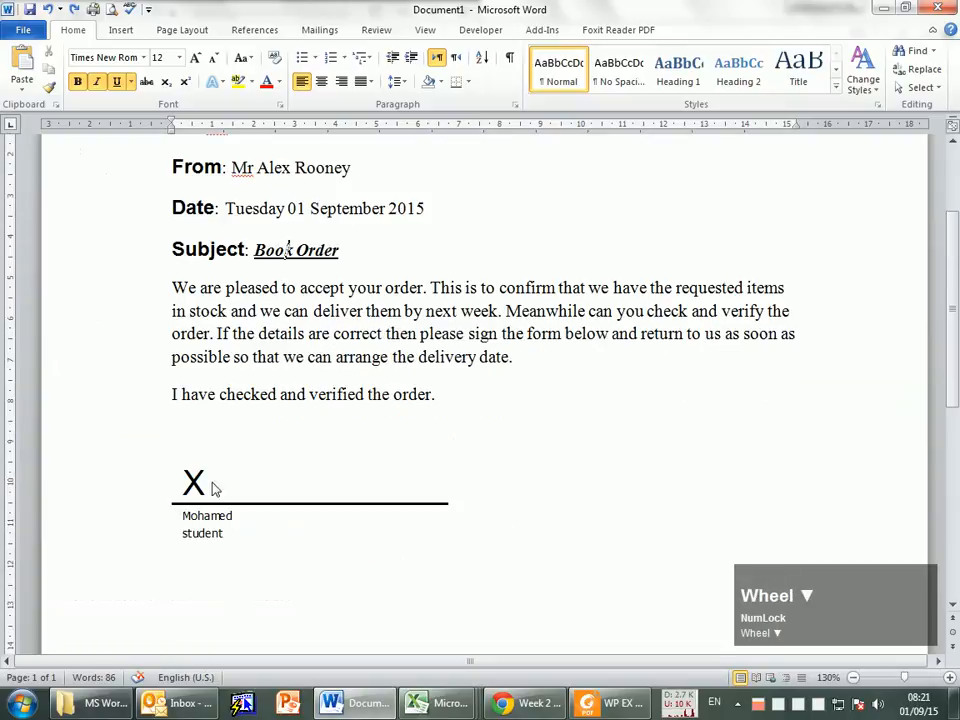
left_click(195, 492)
left_click(190, 400)
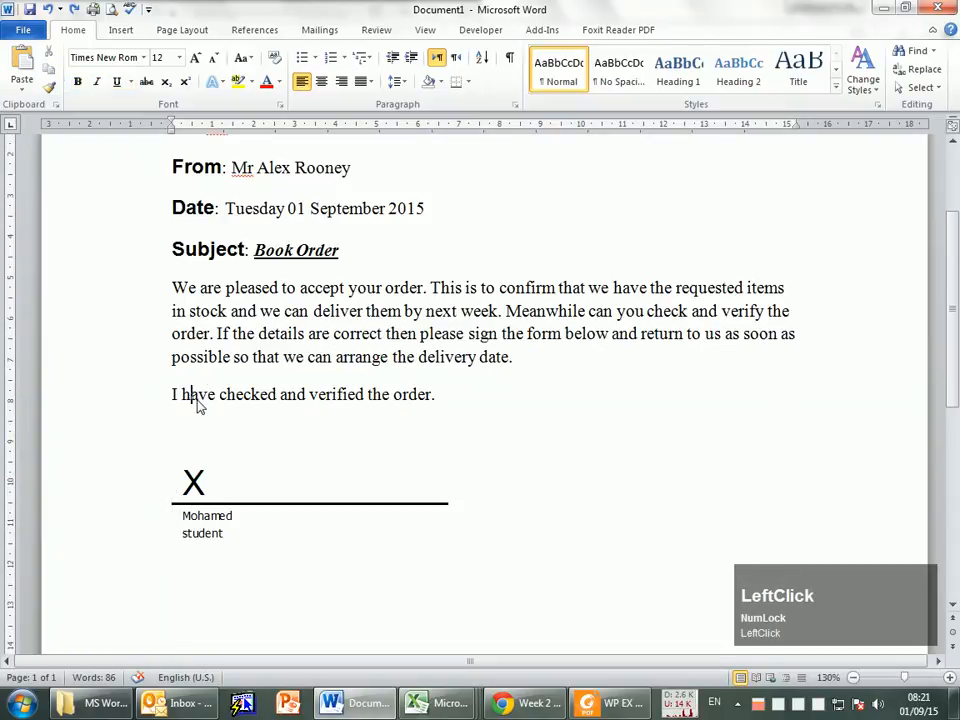
left_click(341, 83)
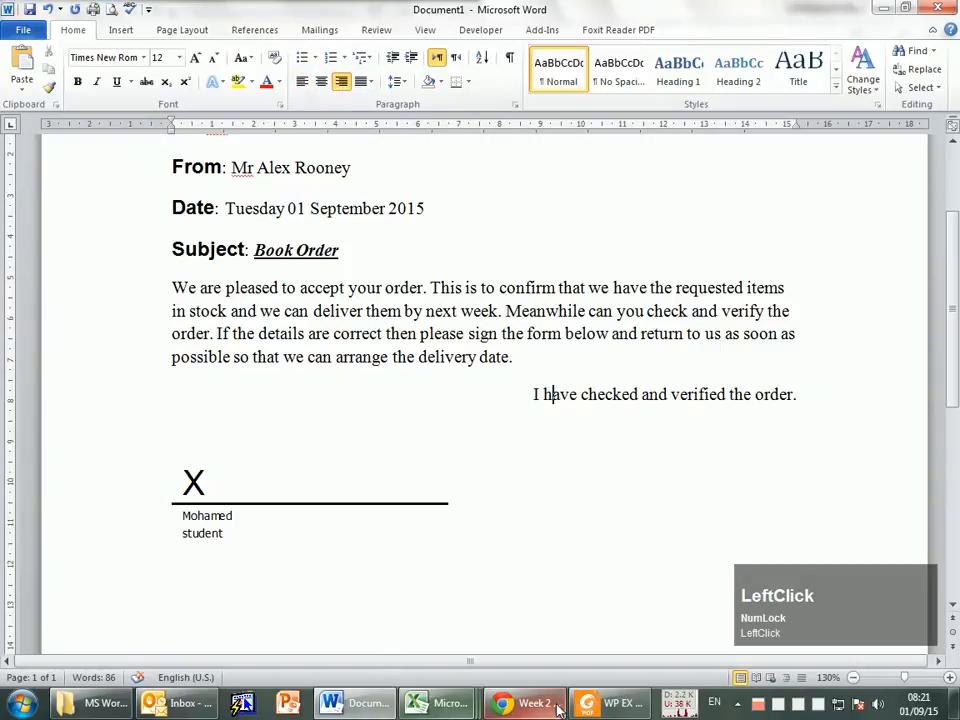
Step: Following task 9 in the PDF, centre-align the signature line at the end of the memorandum
left_click(613, 705)
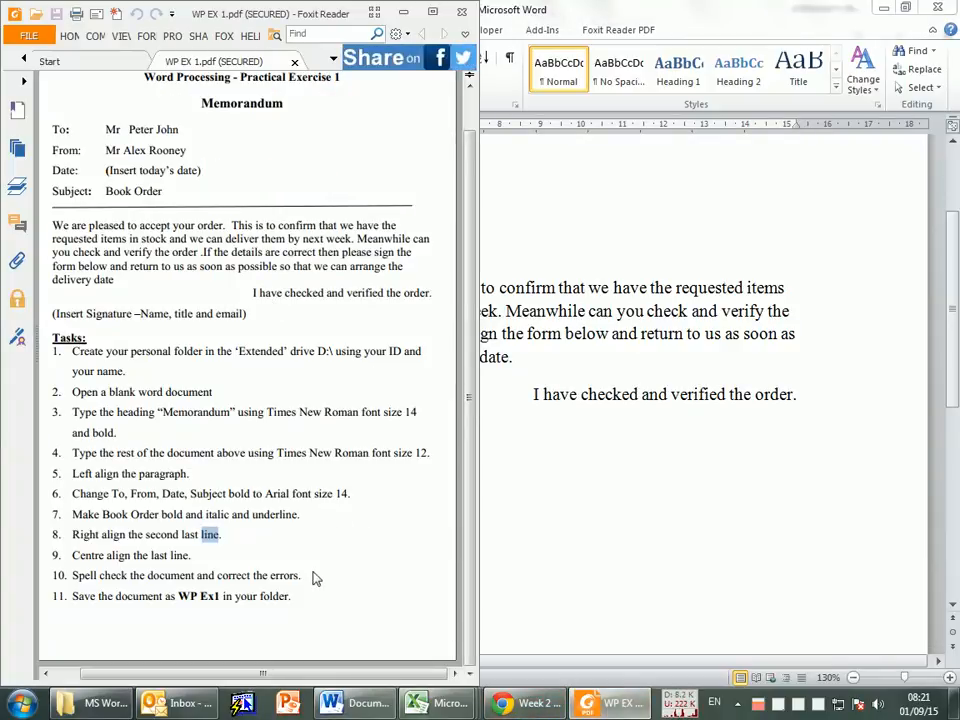
left_click(145, 560)
left_click(551, 615)
left_click(297, 511)
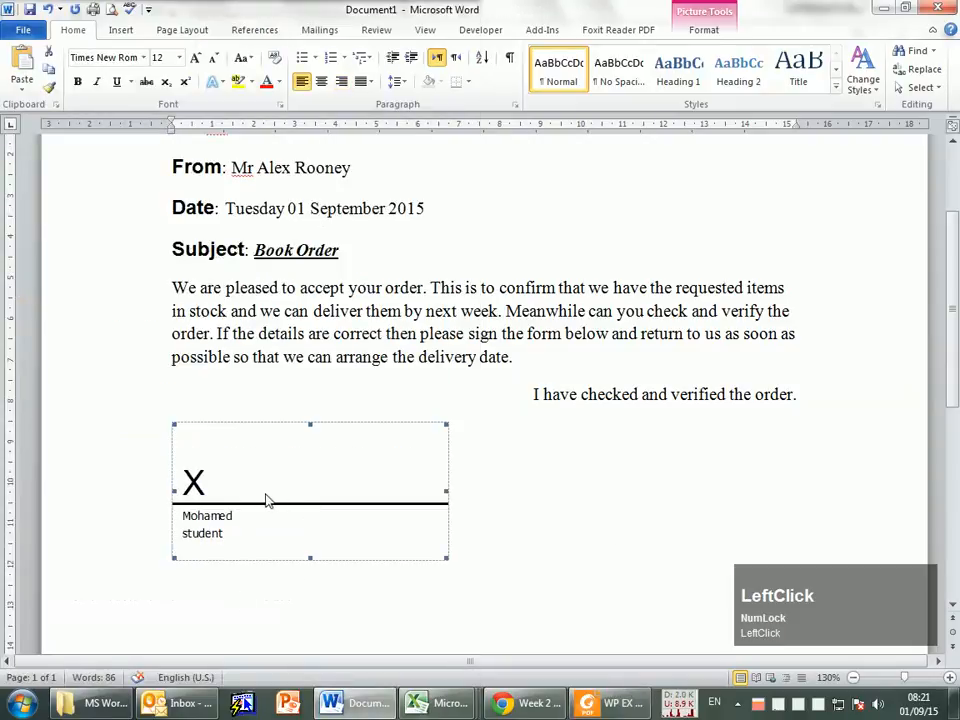
left_click(321, 81)
left_click(253, 497)
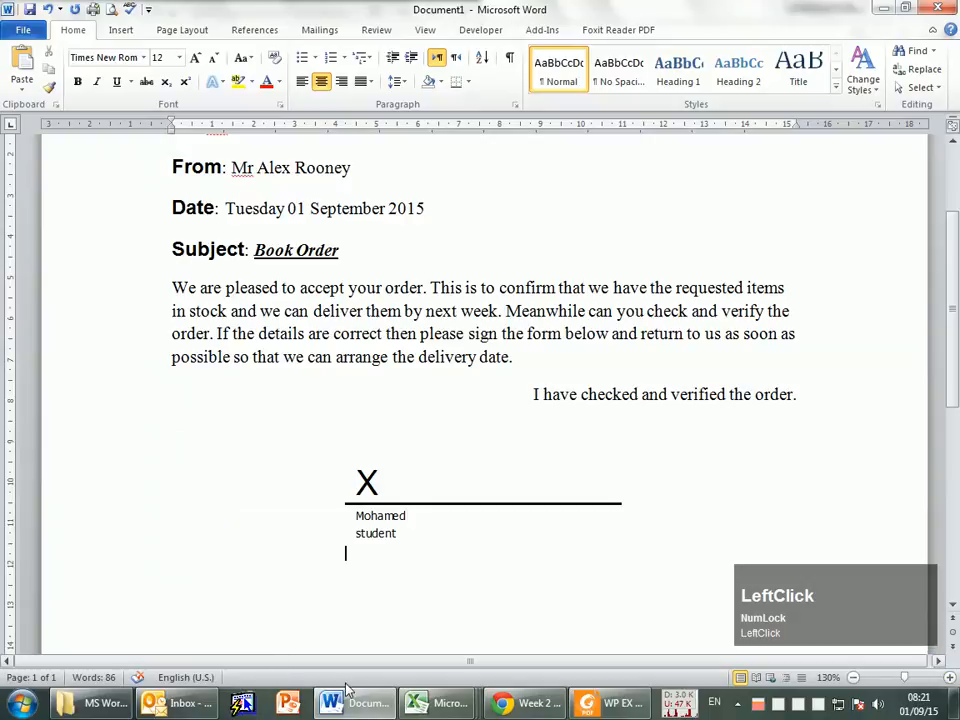
Step: Following task 10 in the PDF, spell check the memorandum, changing "Mr" to "Mr." in the To and From lines
left_click(600, 703)
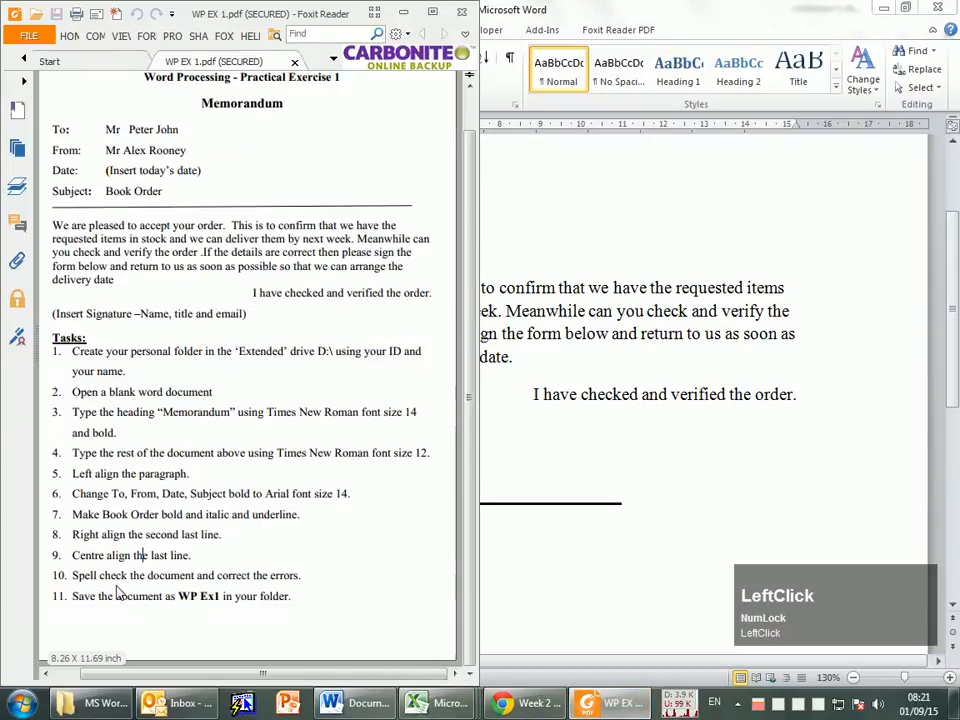
left_click(598, 437)
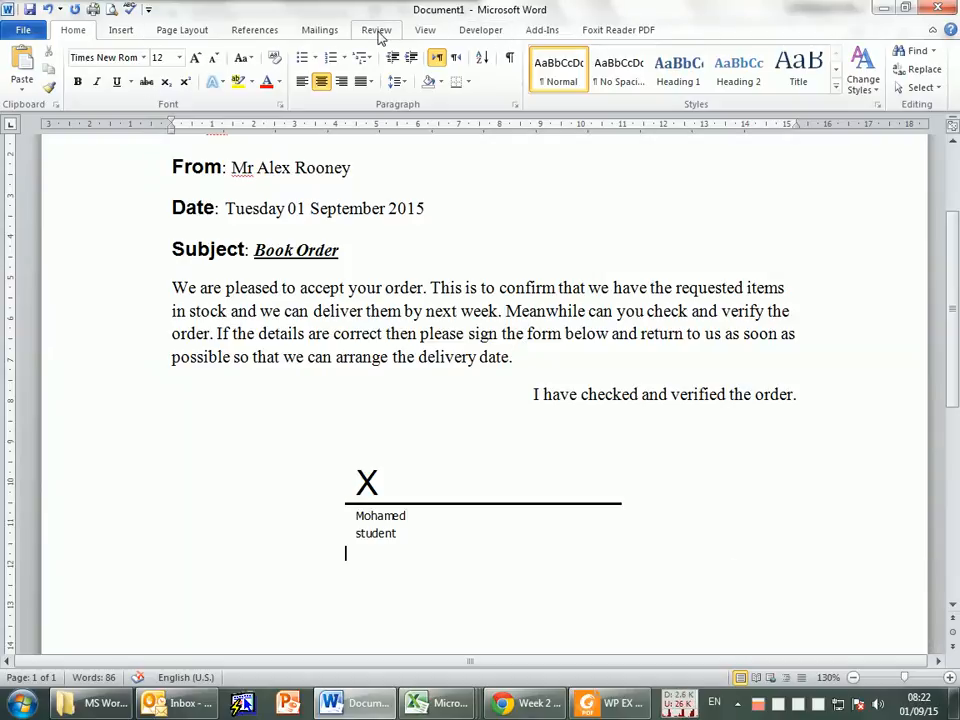
left_click(376, 30)
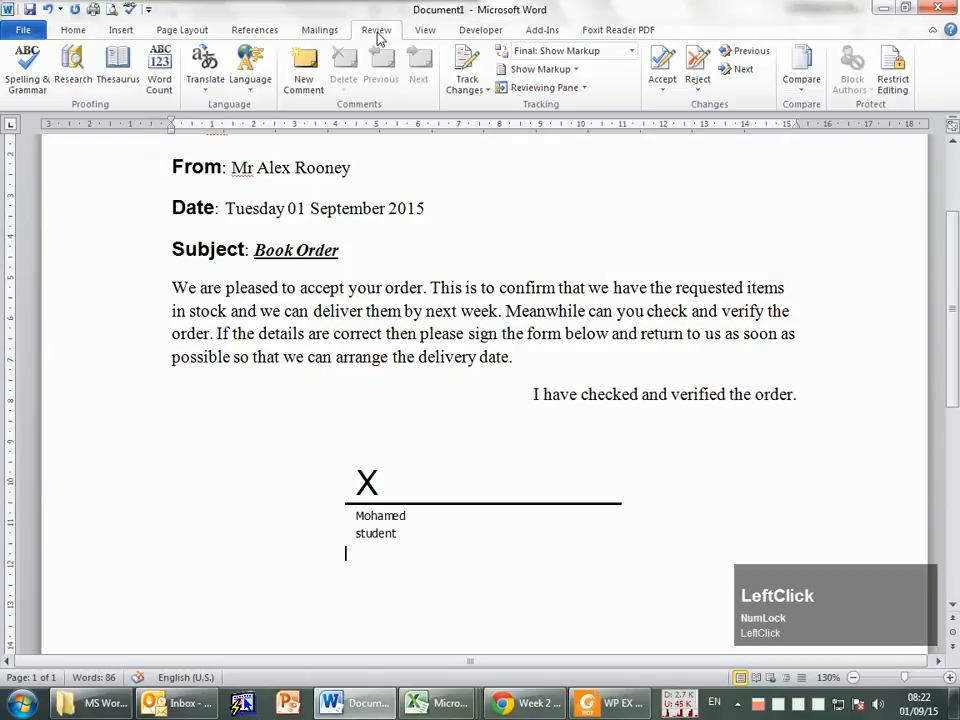
left_click(28, 86)
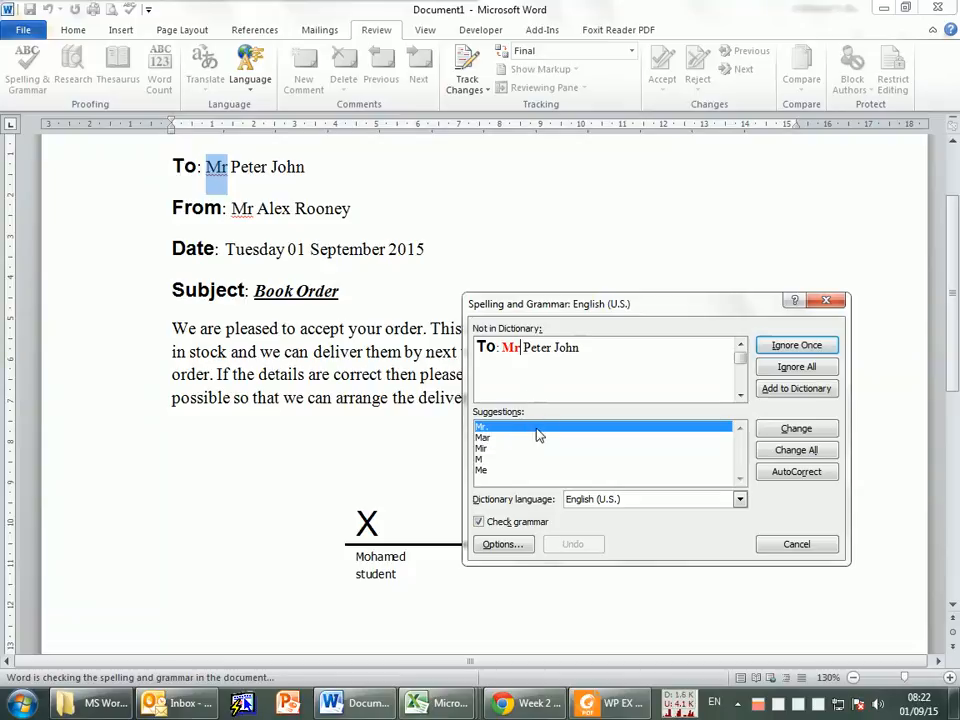
left_click(787, 432)
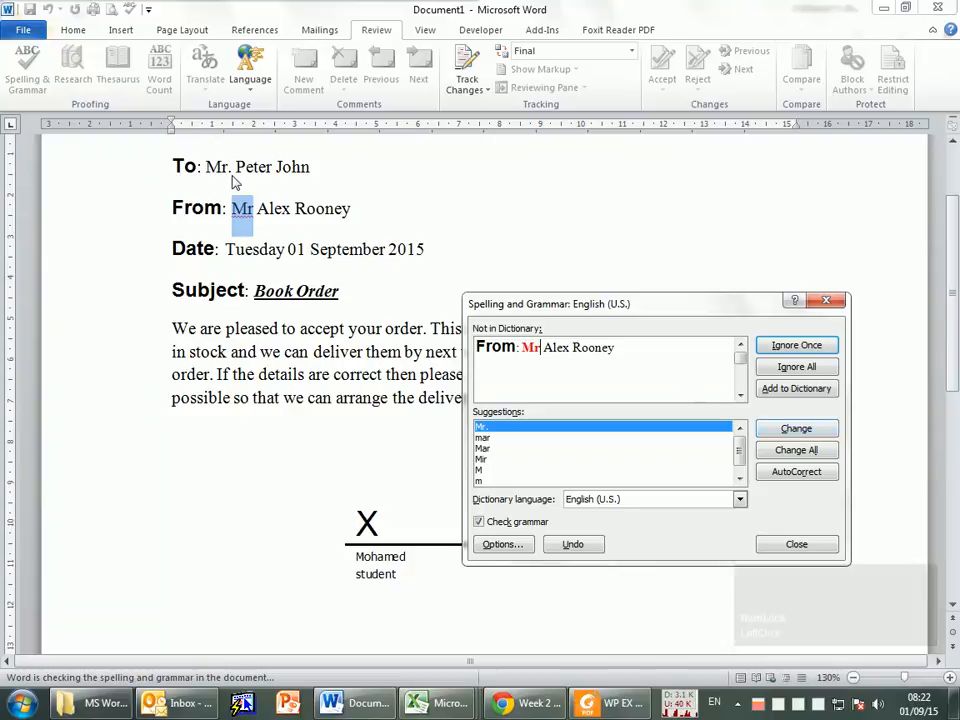
left_click(793, 431)
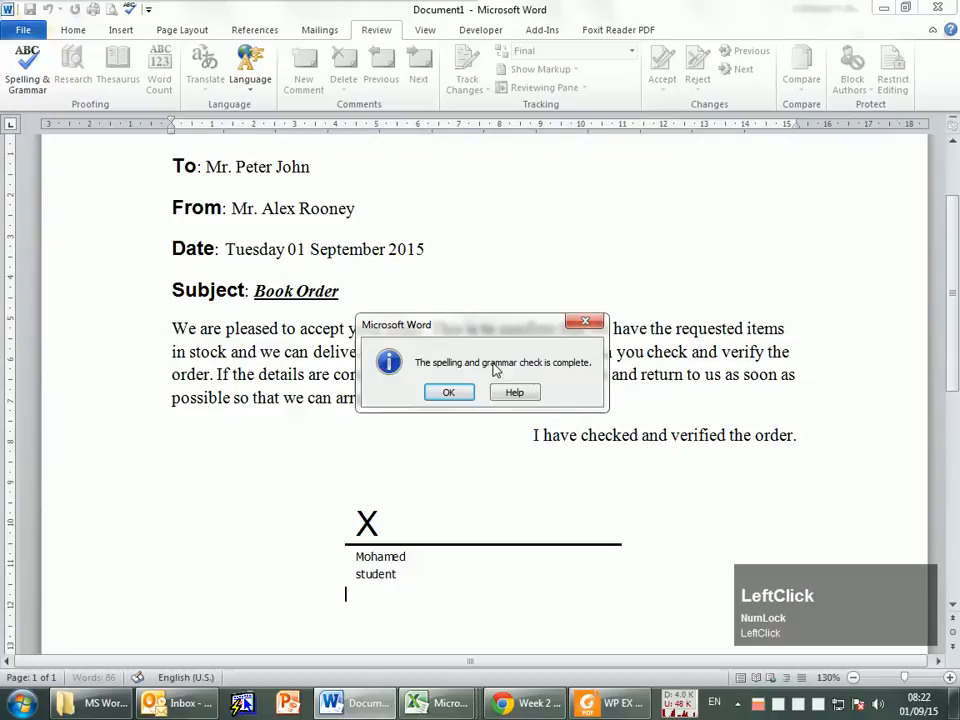
left_click(448, 392)
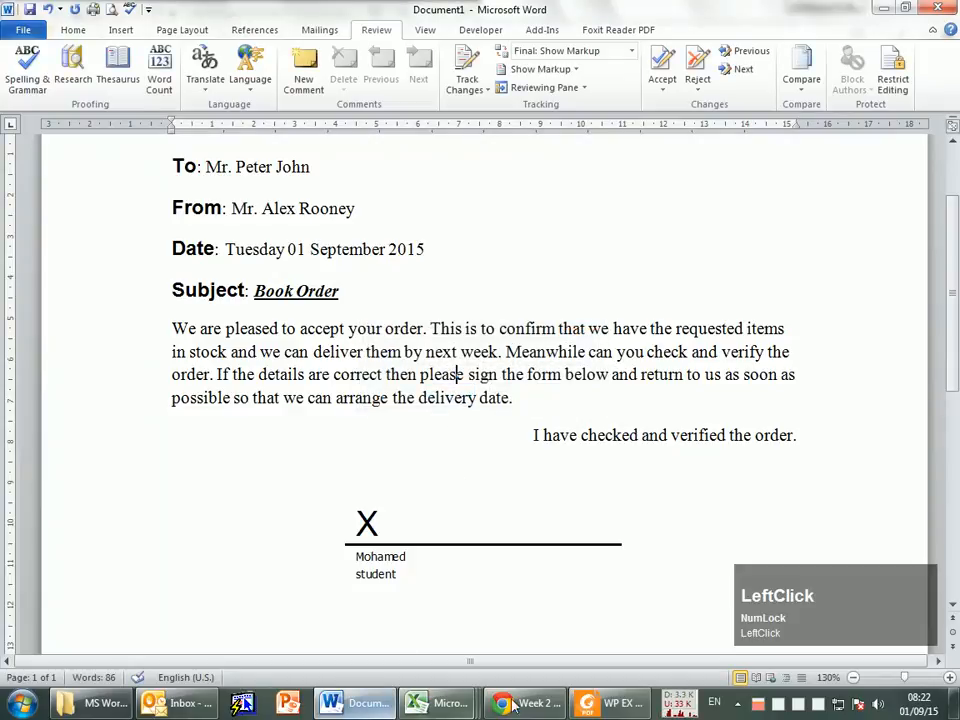
Step: Check task 11 in the PDF exercise for the required file name and return to the memorandum in Word
left_click(615, 703)
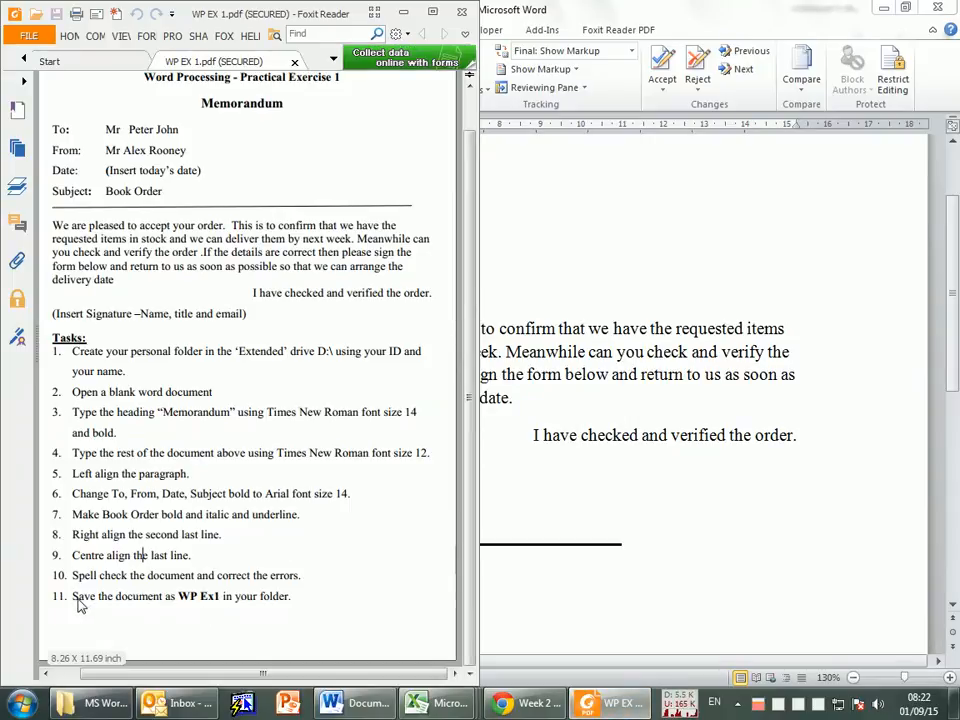
left_click_drag(179, 600, 212, 598)
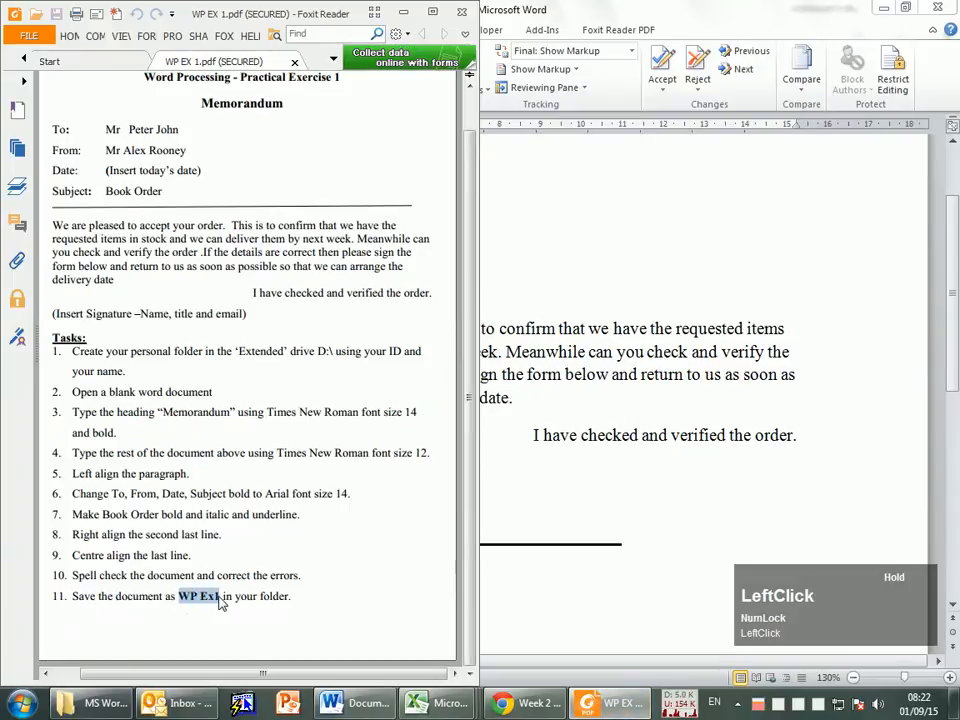
right_click(212, 598)
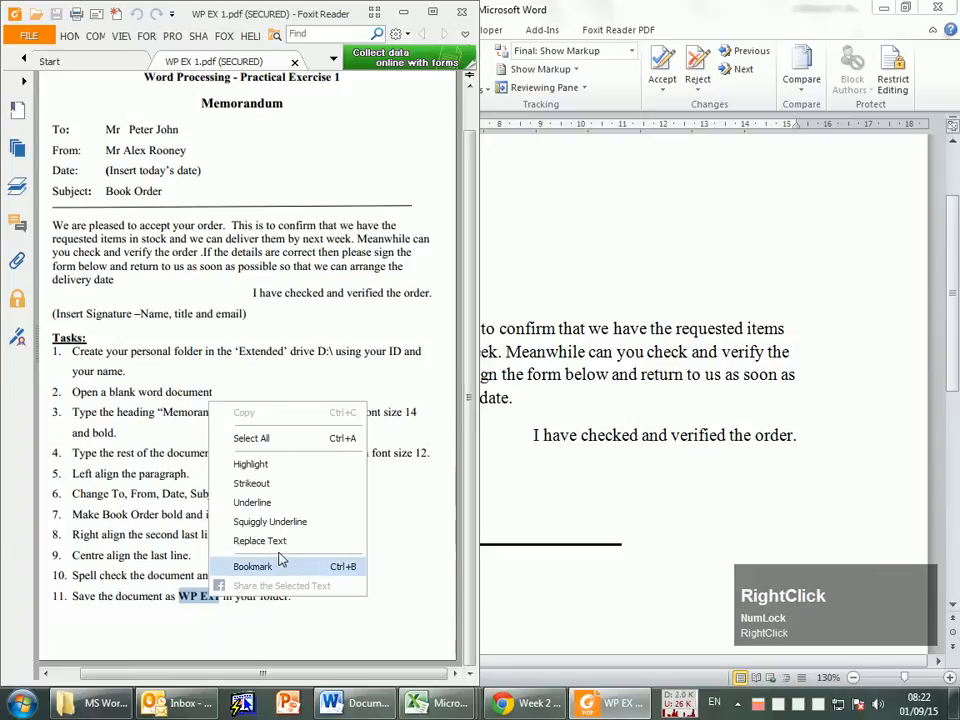
left_click(167, 610)
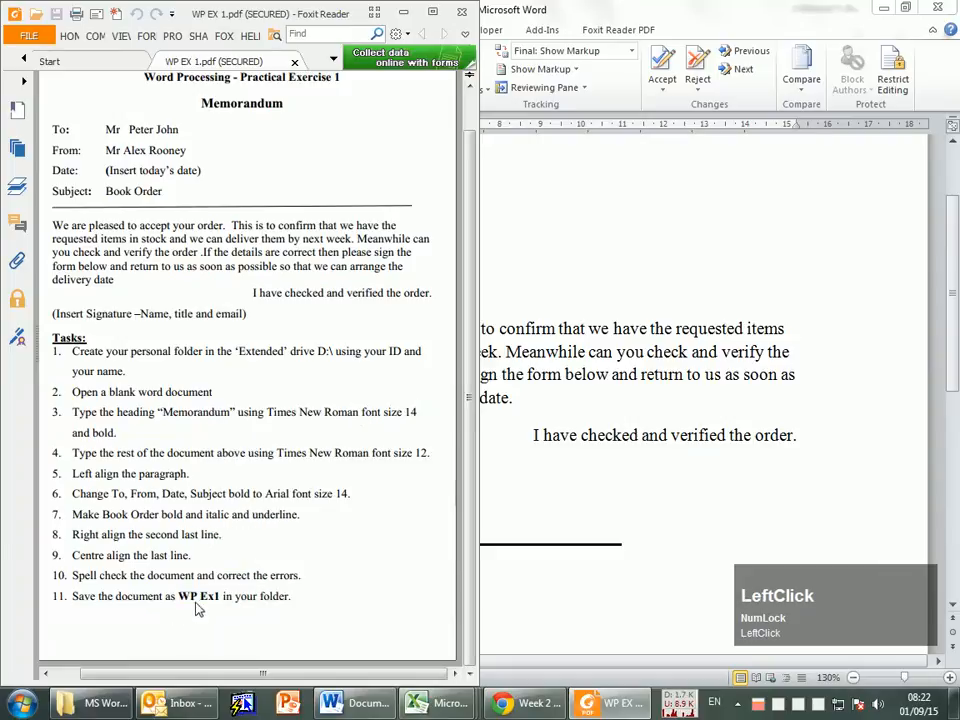
left_click(586, 354)
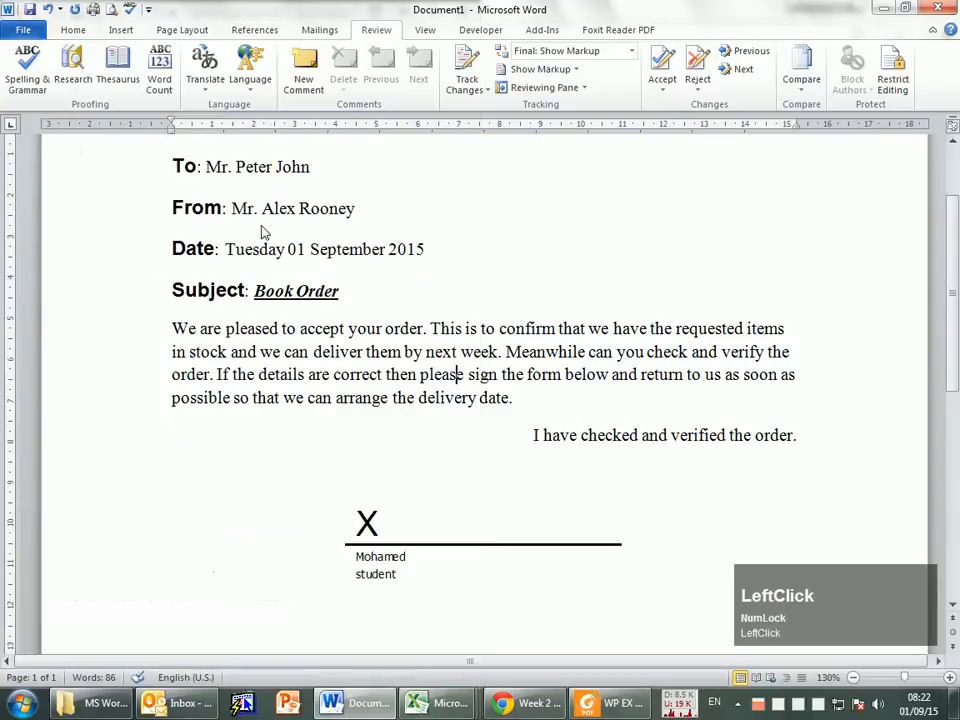
Step: Start saving the memorandum and choose the references > courses > CS001 > MS Word Exercises folder as its location
left_click(20, 31)
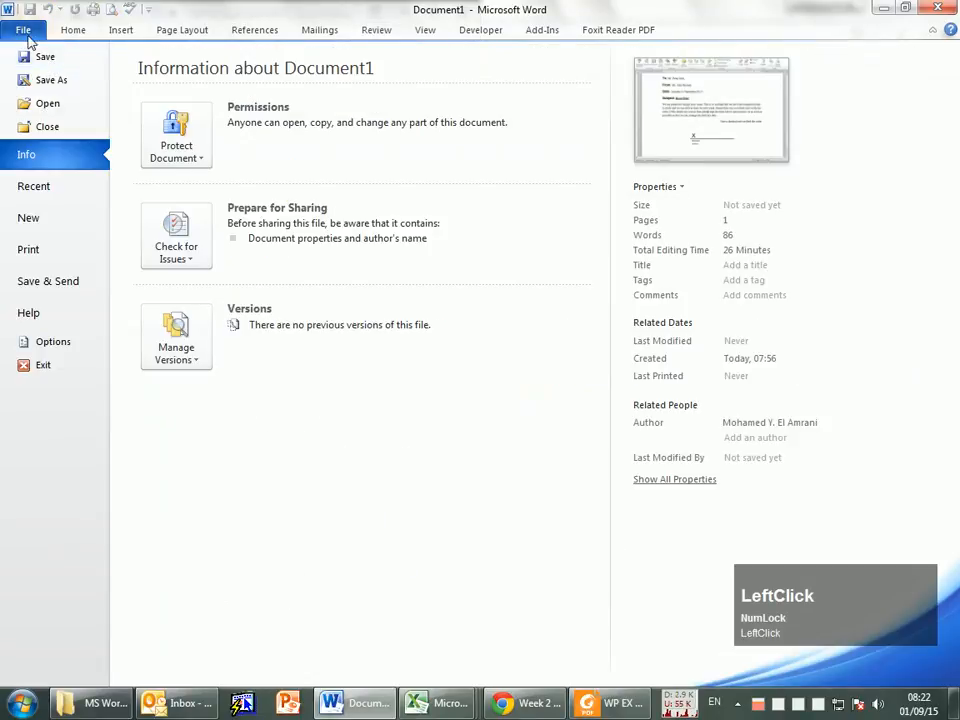
left_click(24, 28)
left_click(30, 10)
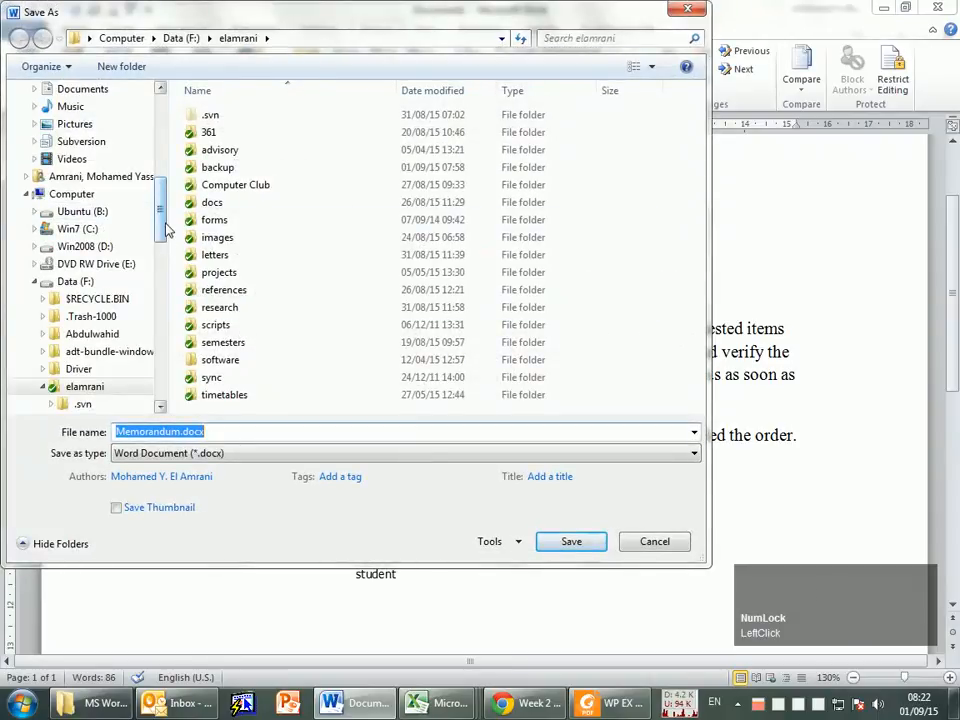
left_click(227, 295)
double_click(227, 294)
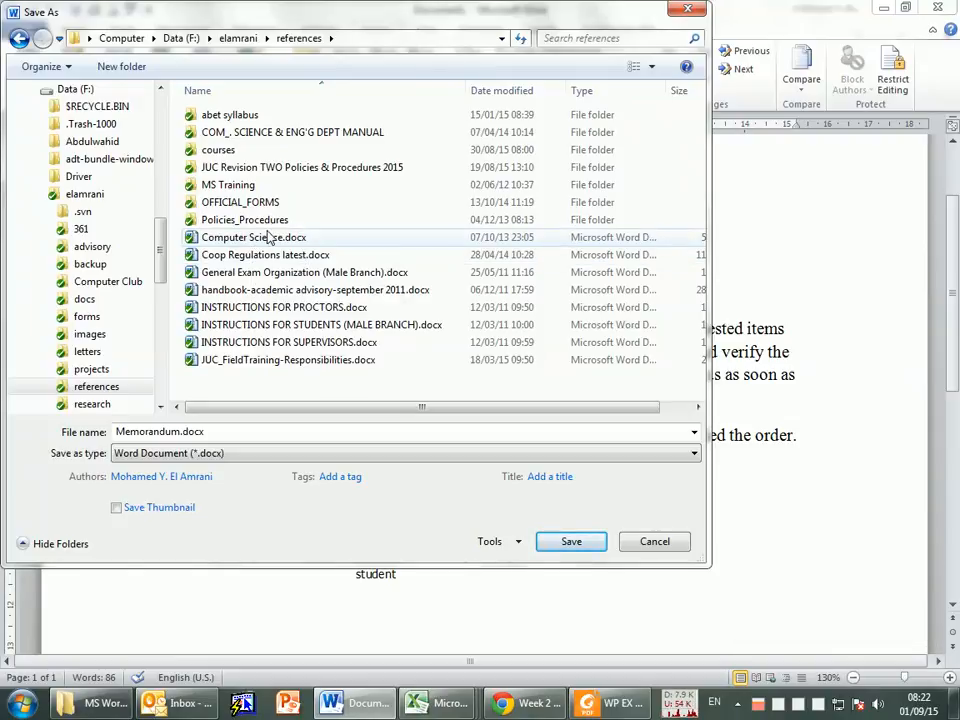
double_click(242, 150)
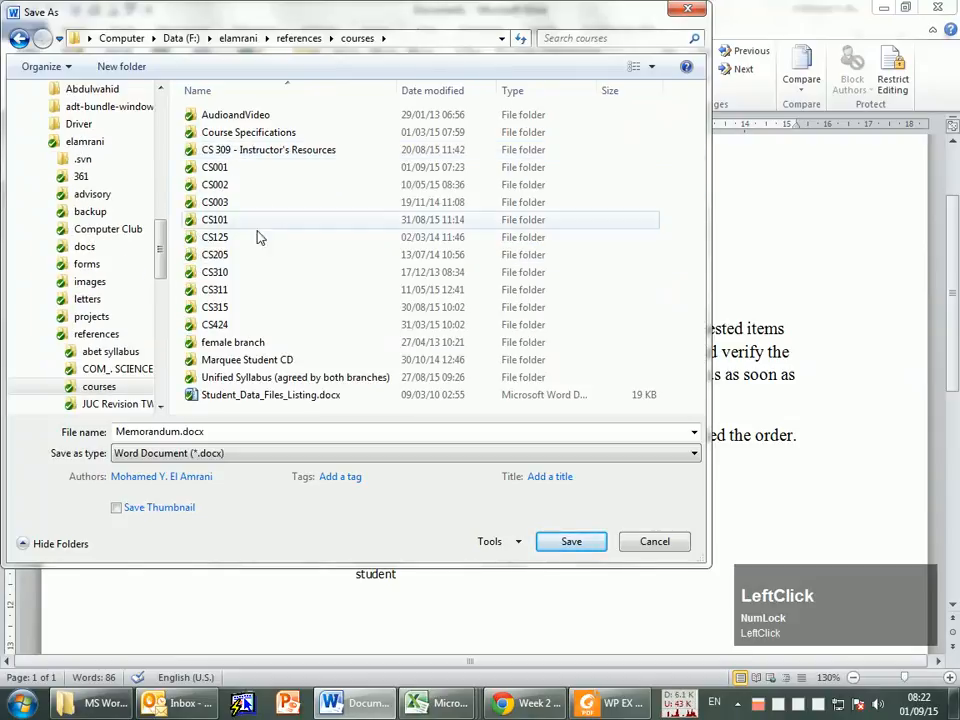
double_click(234, 167)
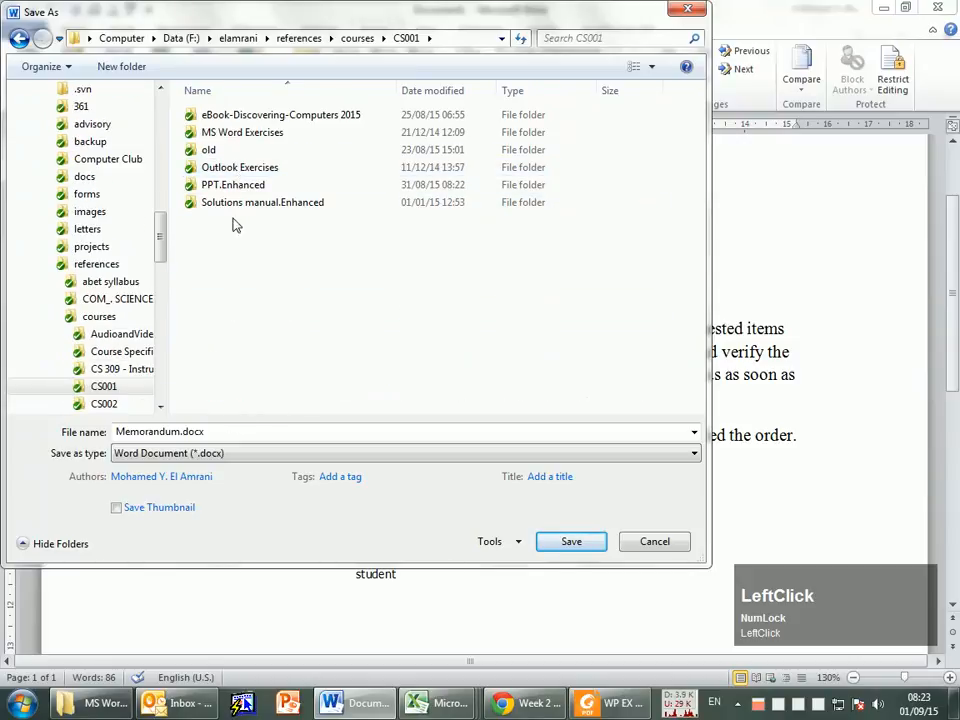
double_click(242, 134)
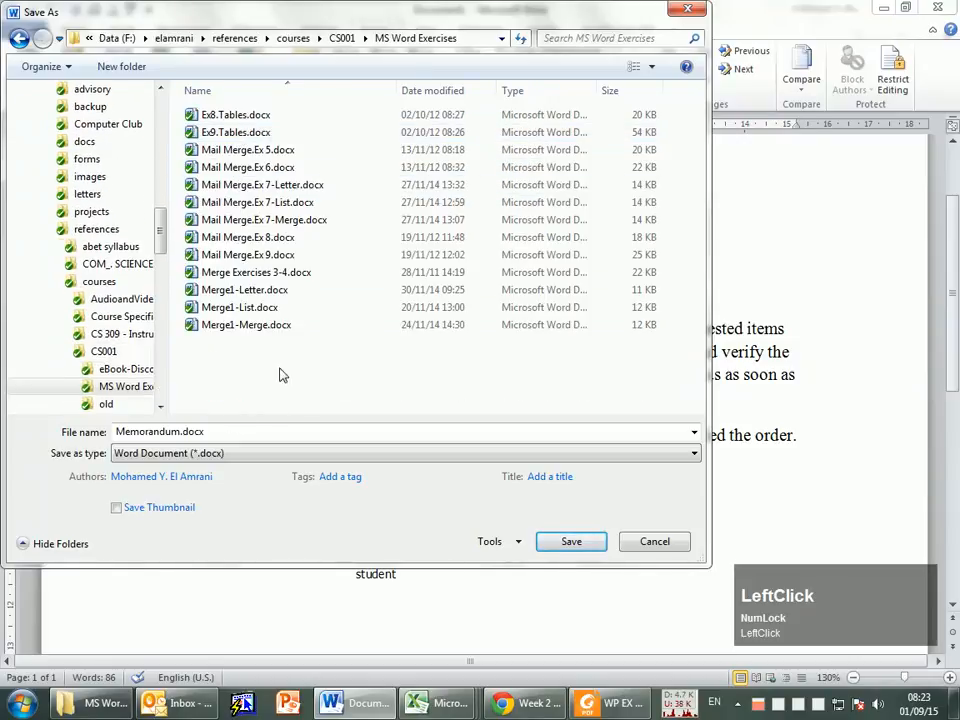
Step: Name the file WP Ex1 and save it as a Word document
double_click(183, 432)
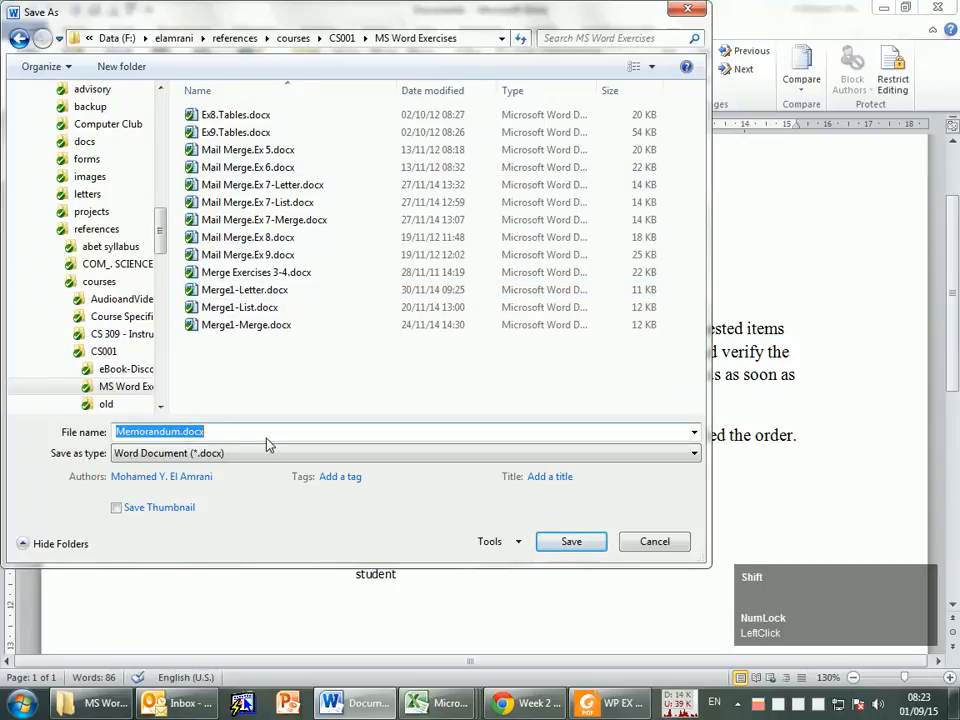
type("WP E")
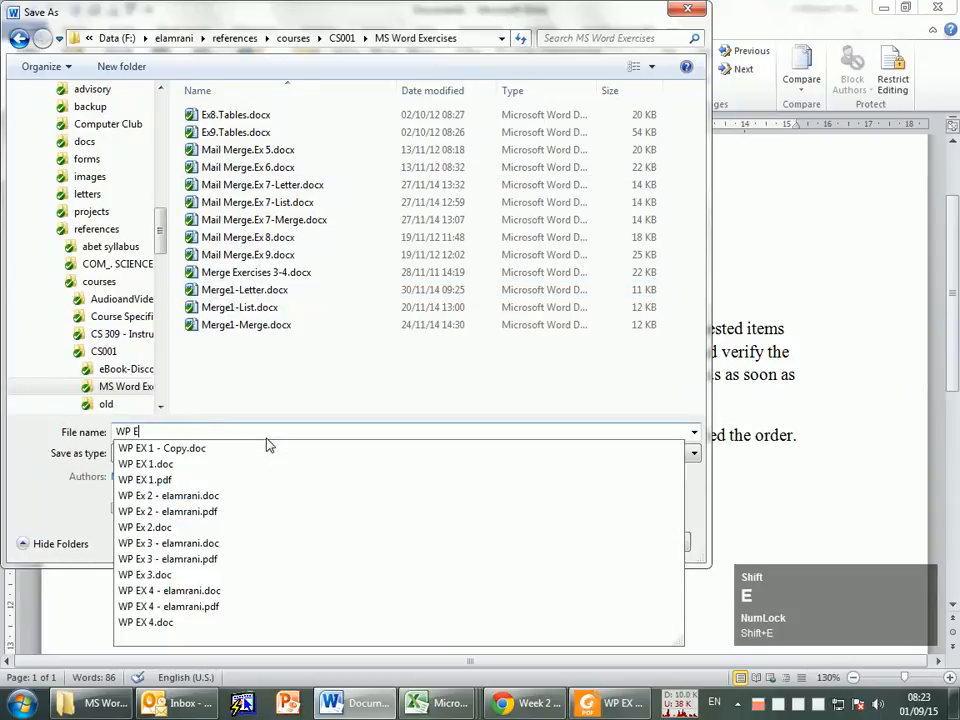
type("x1")
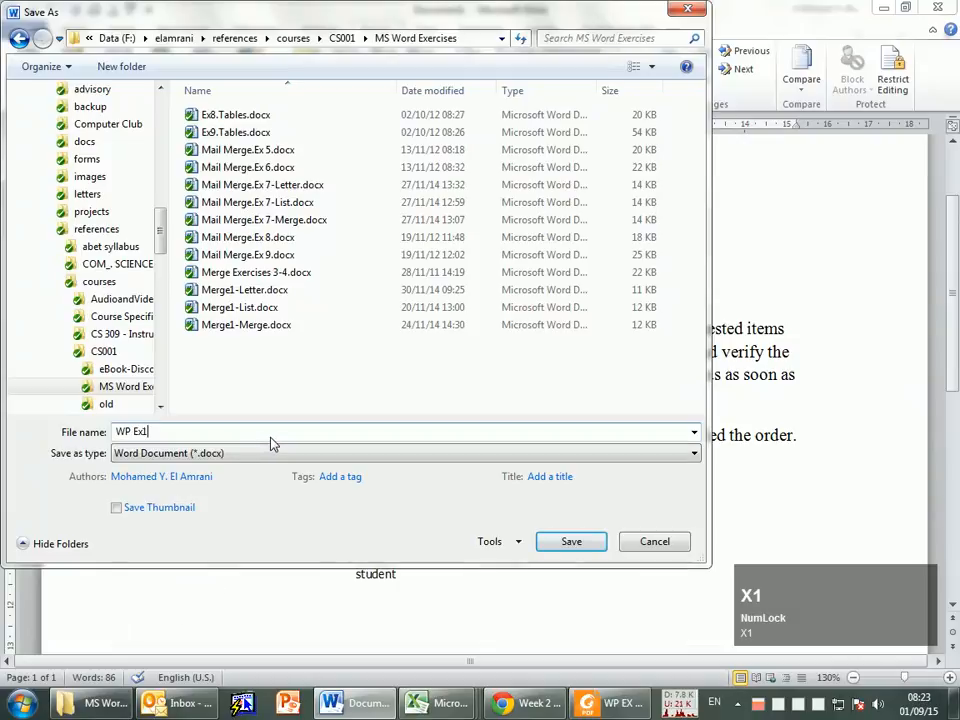
left_click(570, 542)
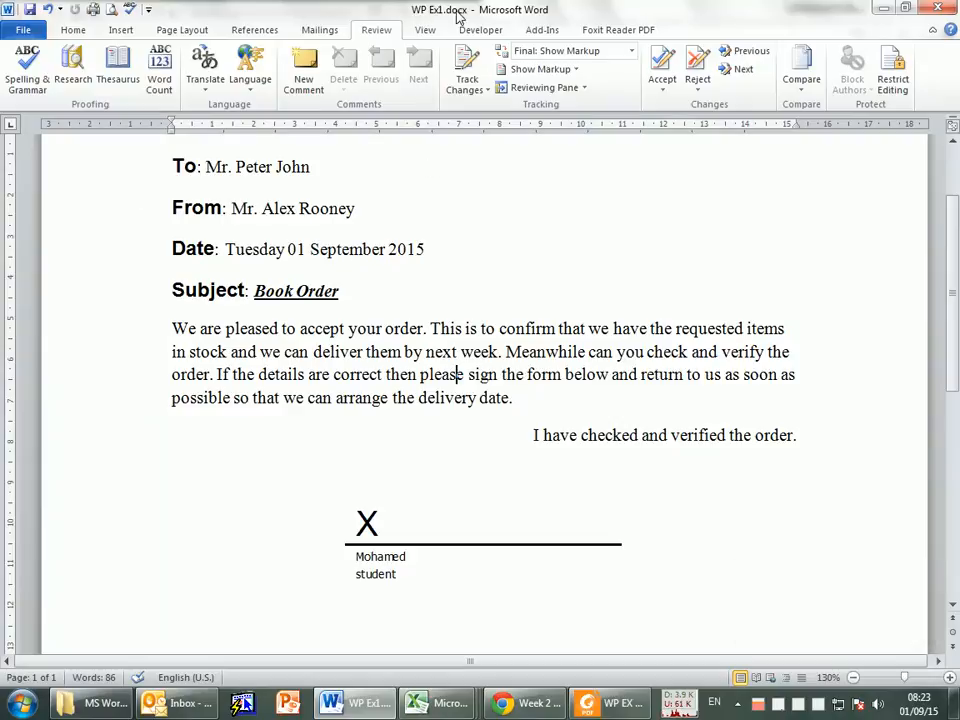
Step: Try to create a full-width horizontal line between the Subject line and the body paragraph from a row of underscores
left_click(73, 30)
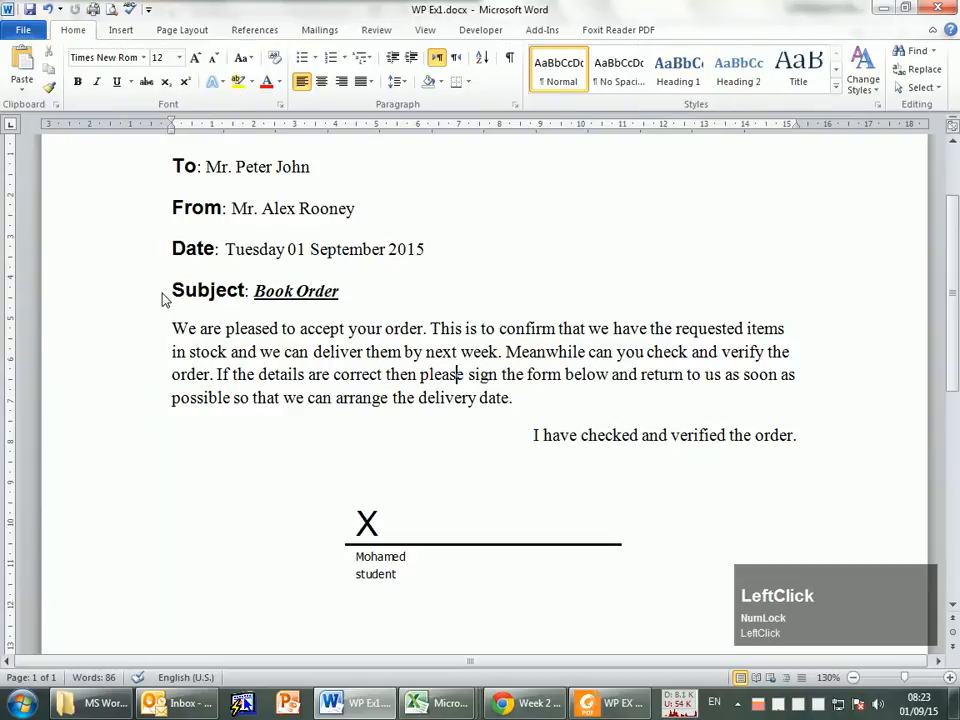
scroll(303, 410, "up", 1)
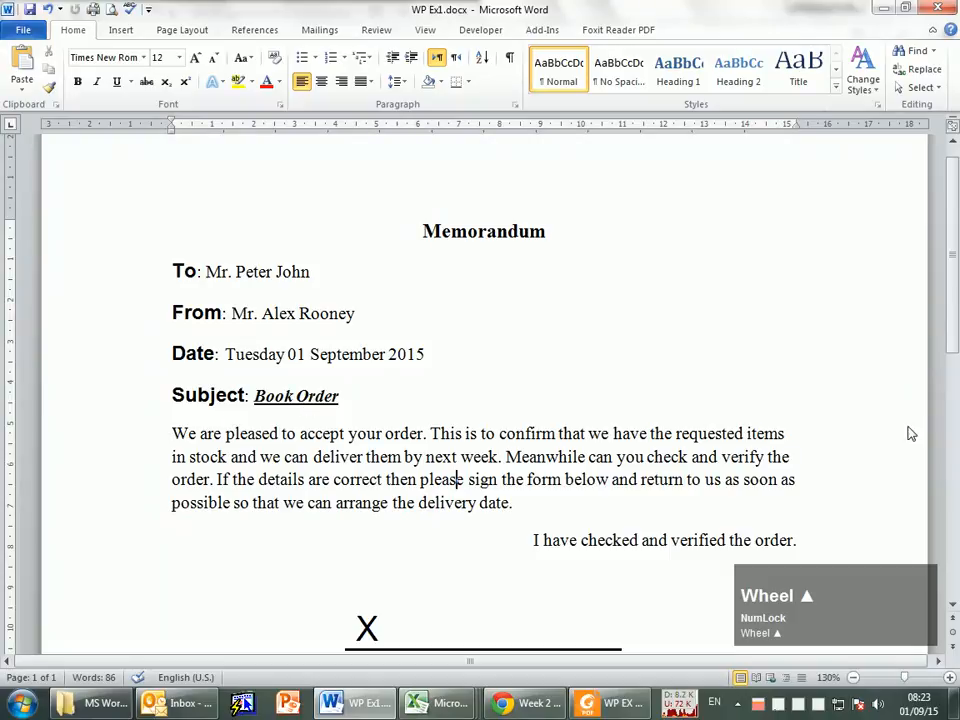
left_click(166, 430)
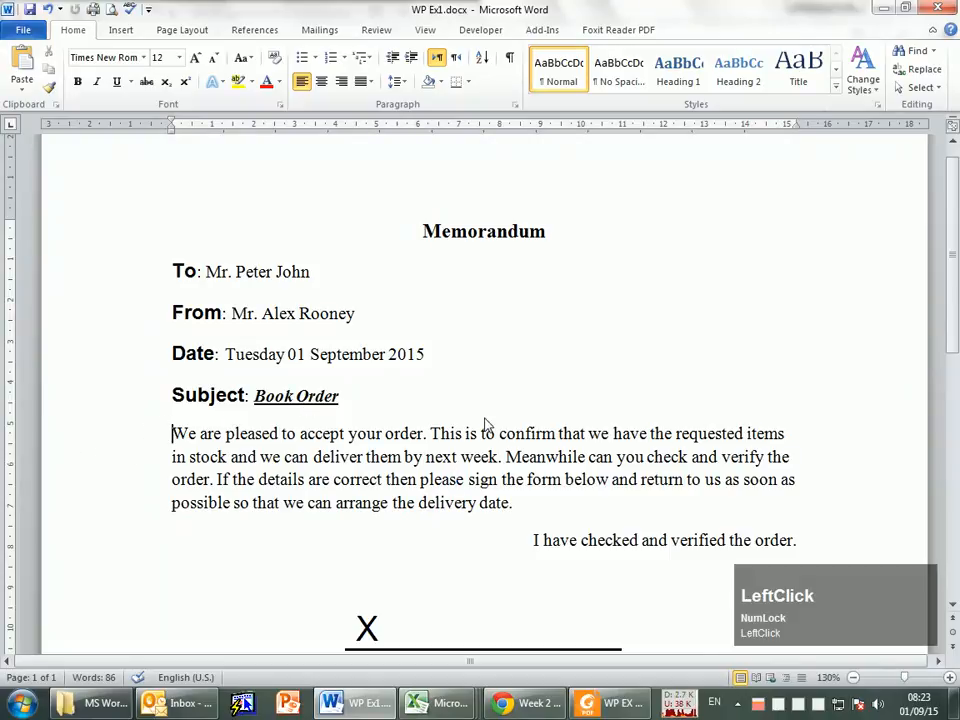
key("Up")
key("Down")
key("Return")
key("Up")
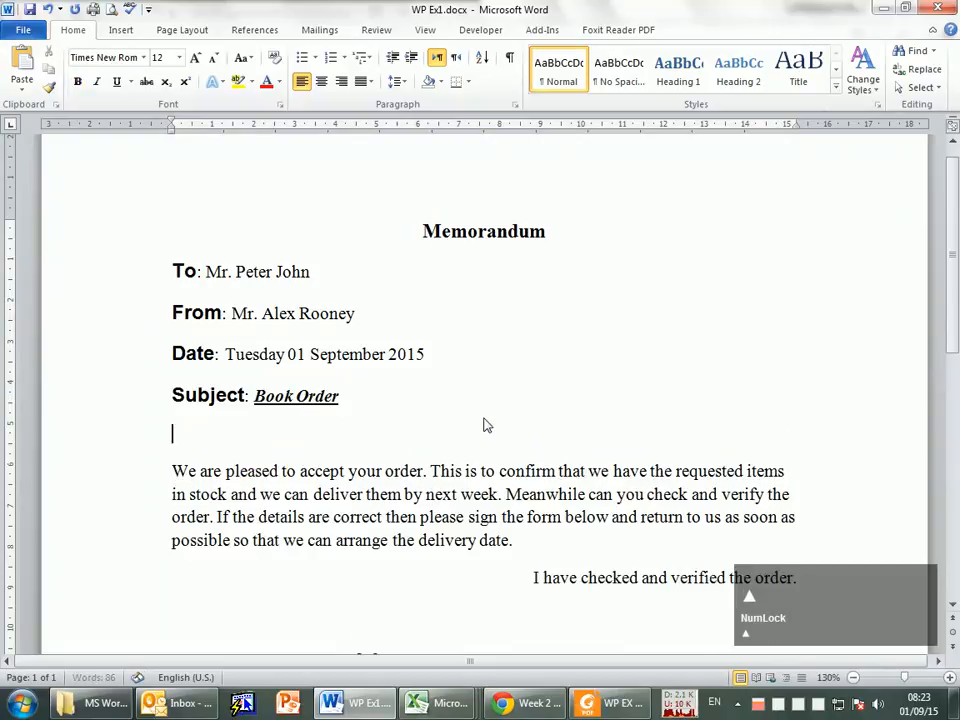
type("_")
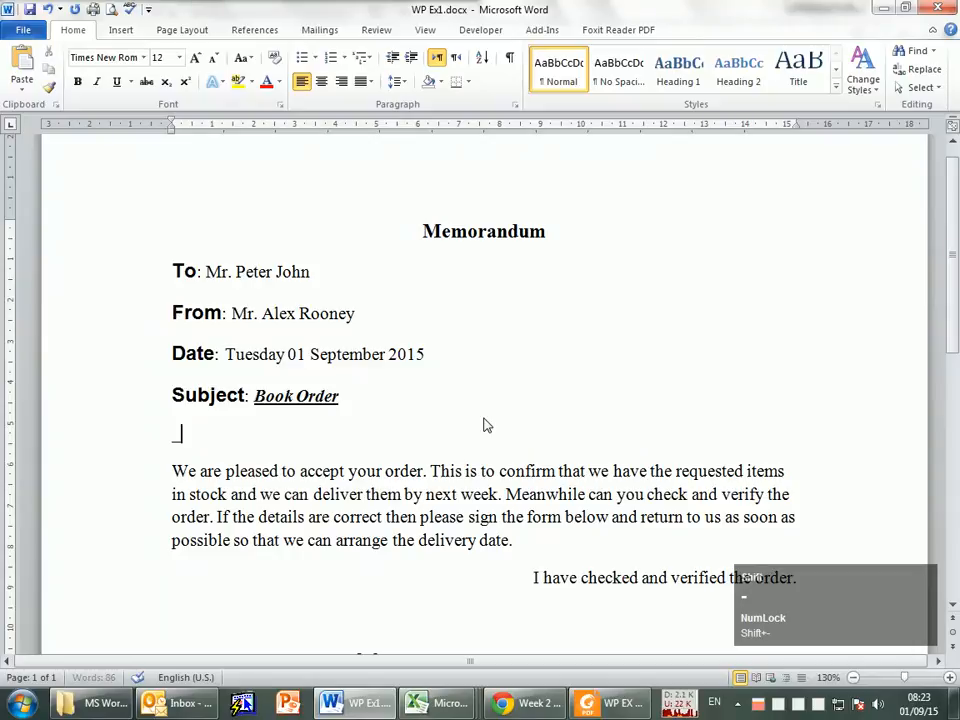
type("_________________________________________")
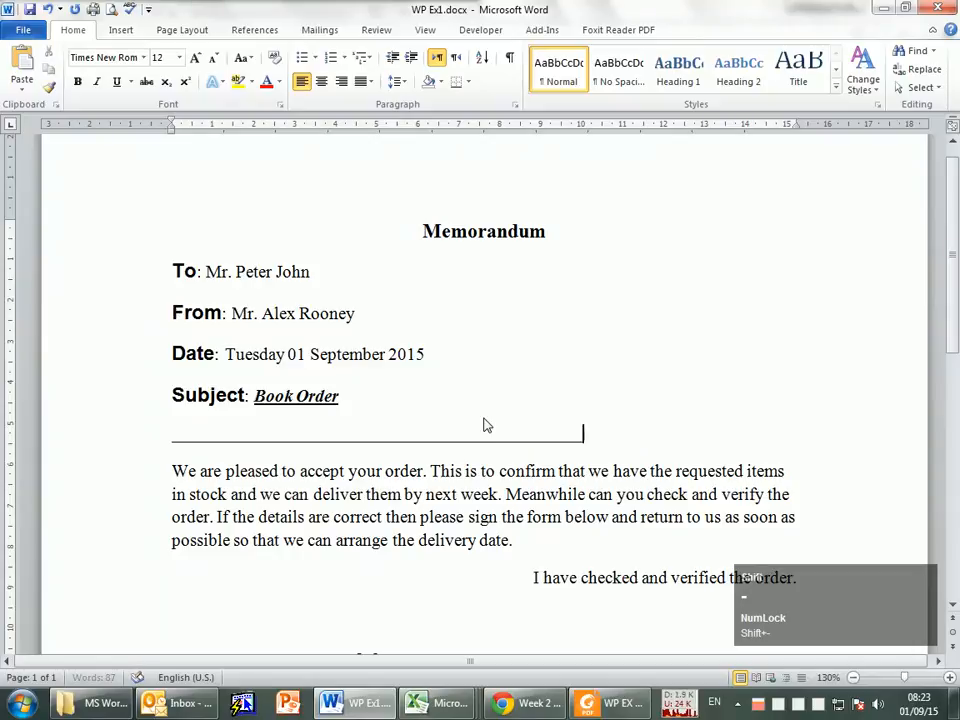
type("___________")
key("Return")
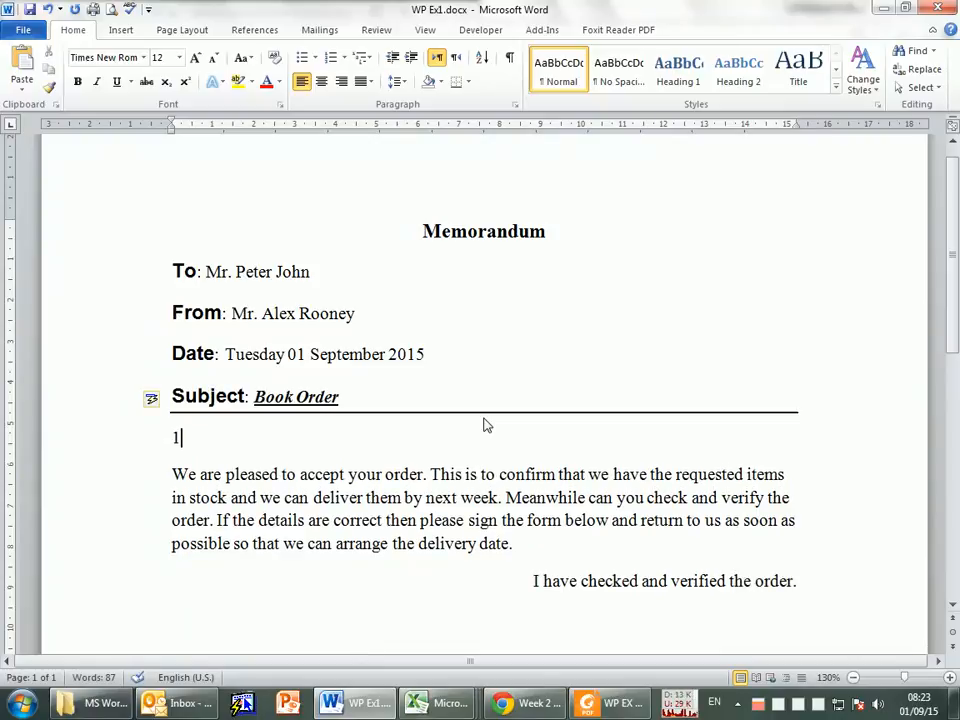
Step: Undo the horizontal line and the extra paragraph added below the Subject line
left_click(279, 418)
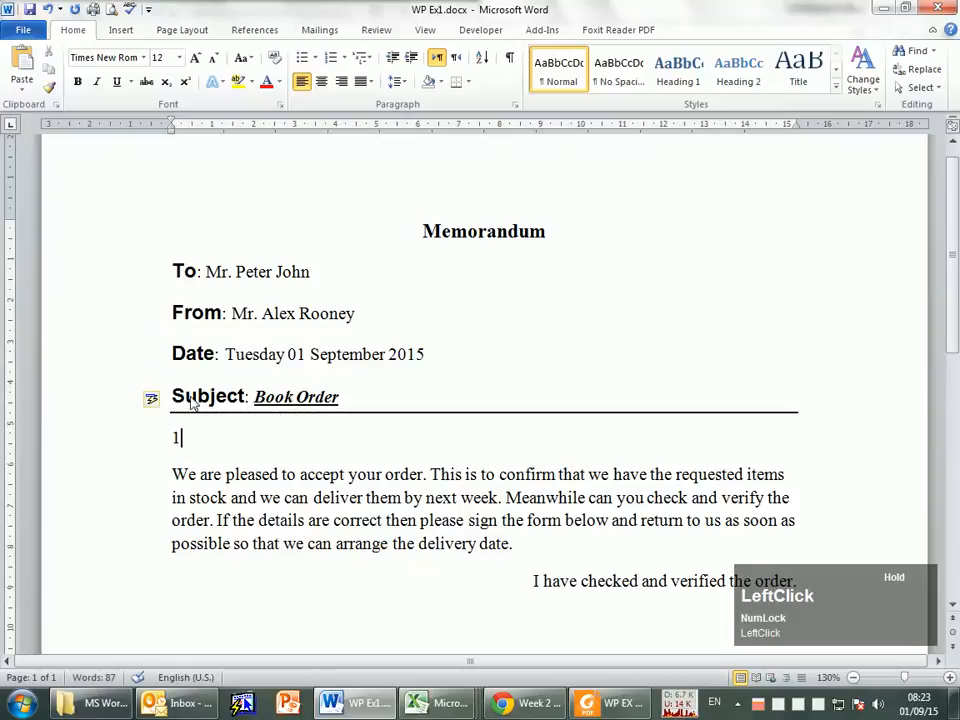
key("ctrl+z")
key("ctrl+z")
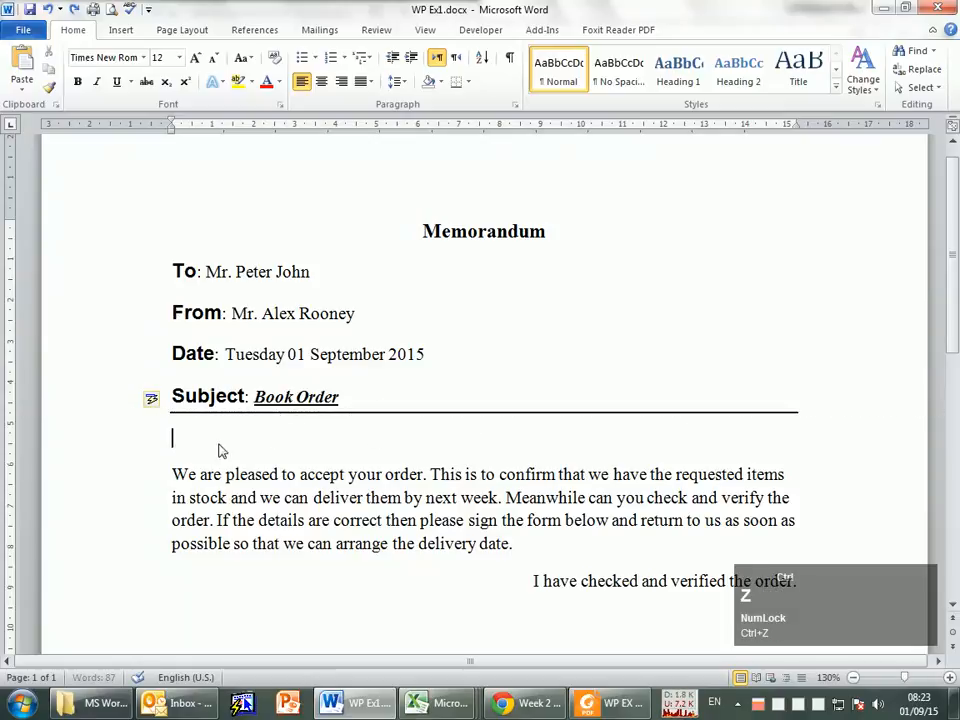
key("ctrl+z")
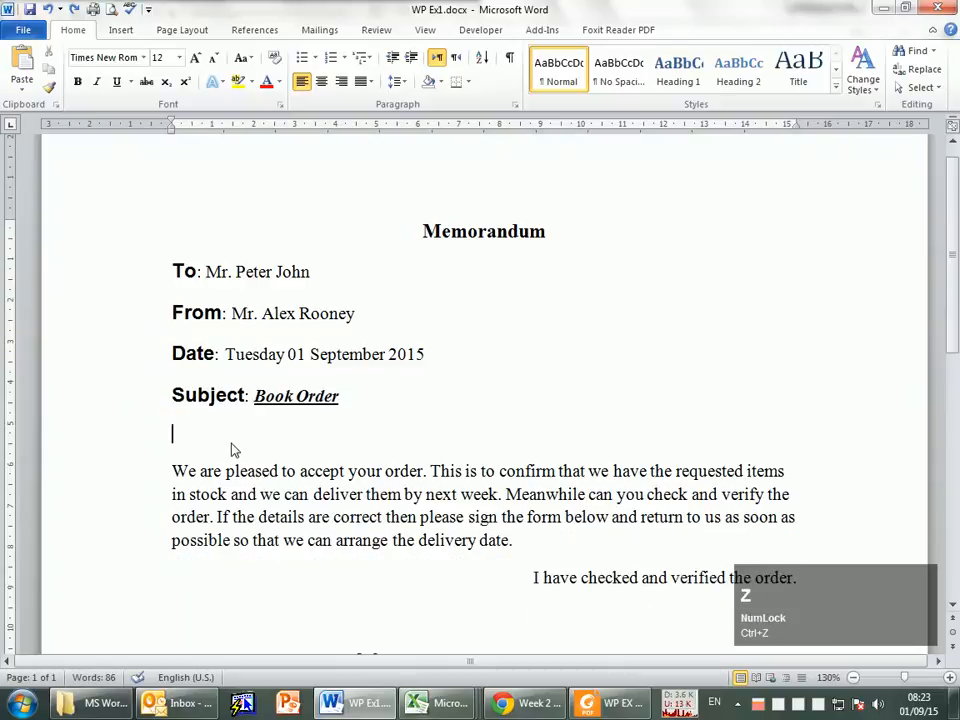
key("ctrl+z")
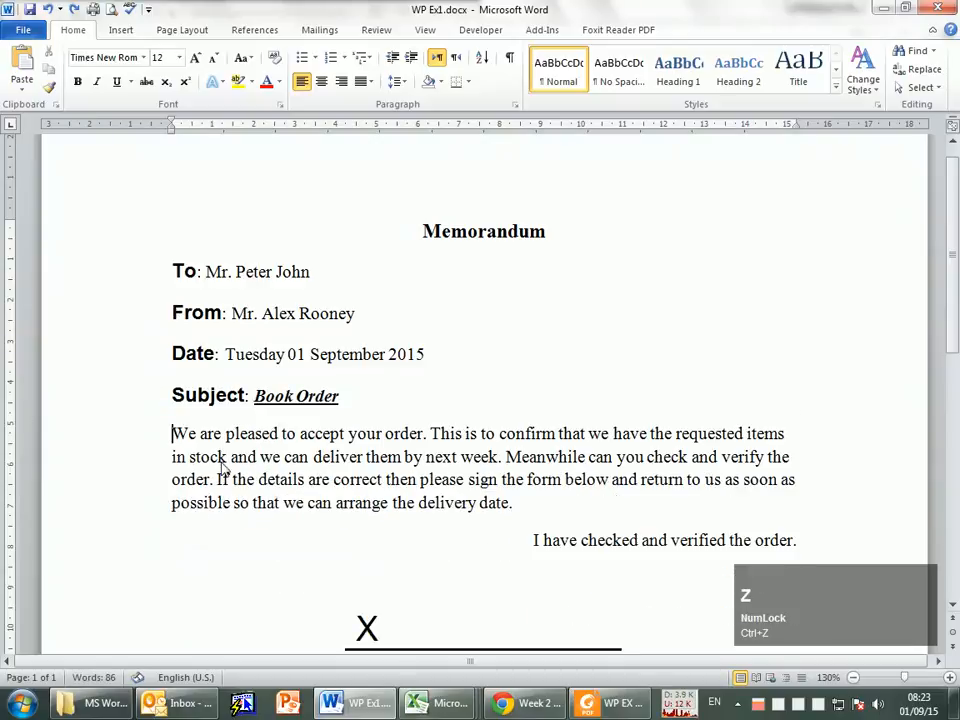
Step: Try to draw a Line shape across the page between the Date and Subject lines, and undo it
left_click(122, 30)
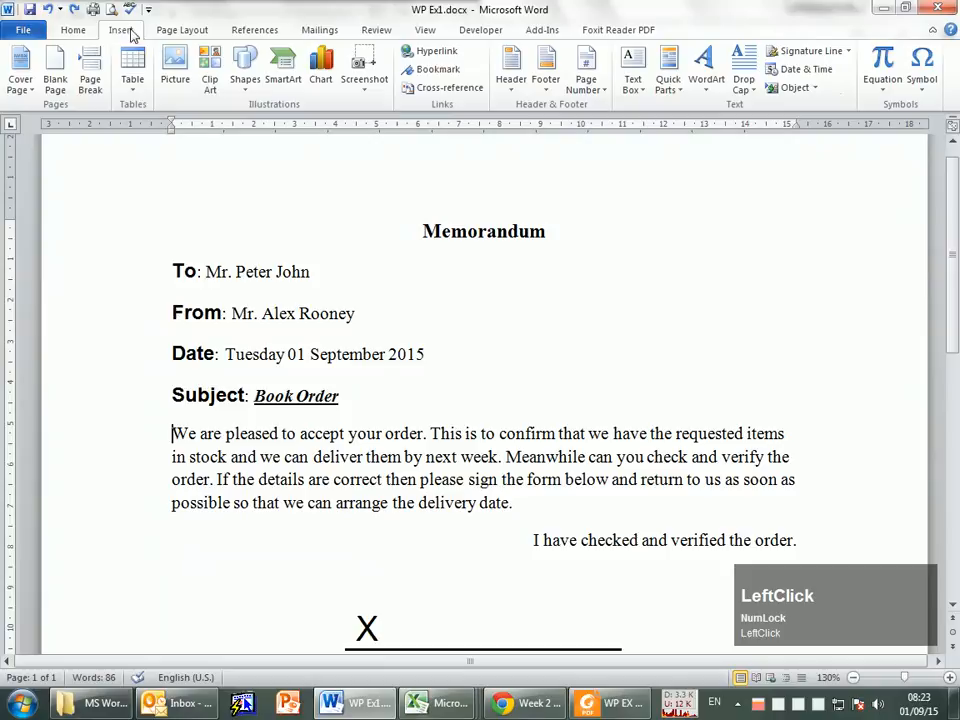
left_click(246, 80)
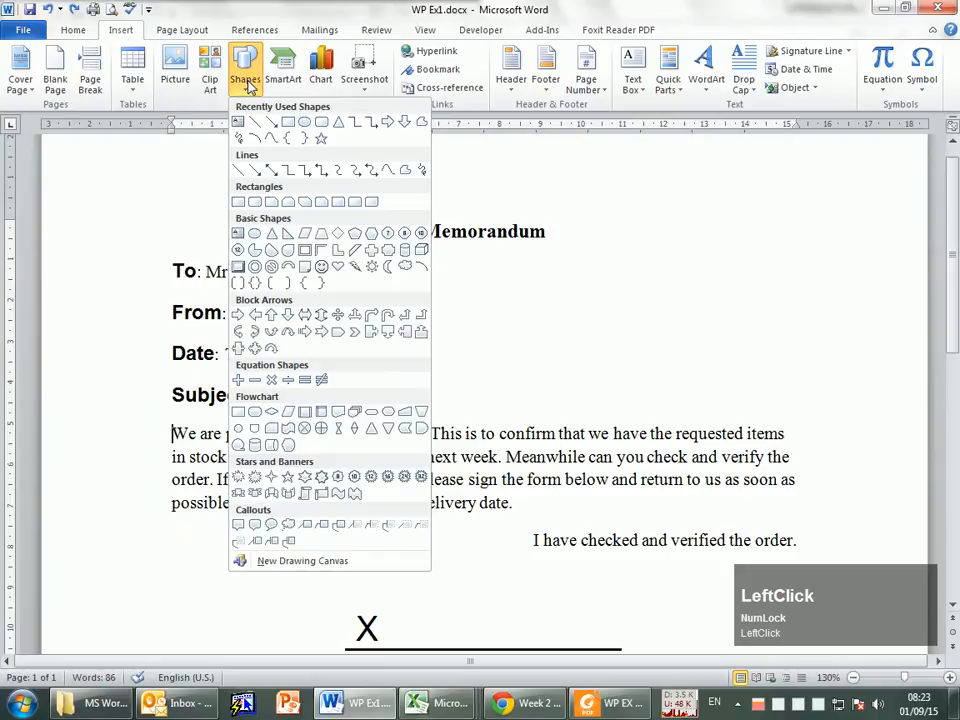
left_click(255, 123)
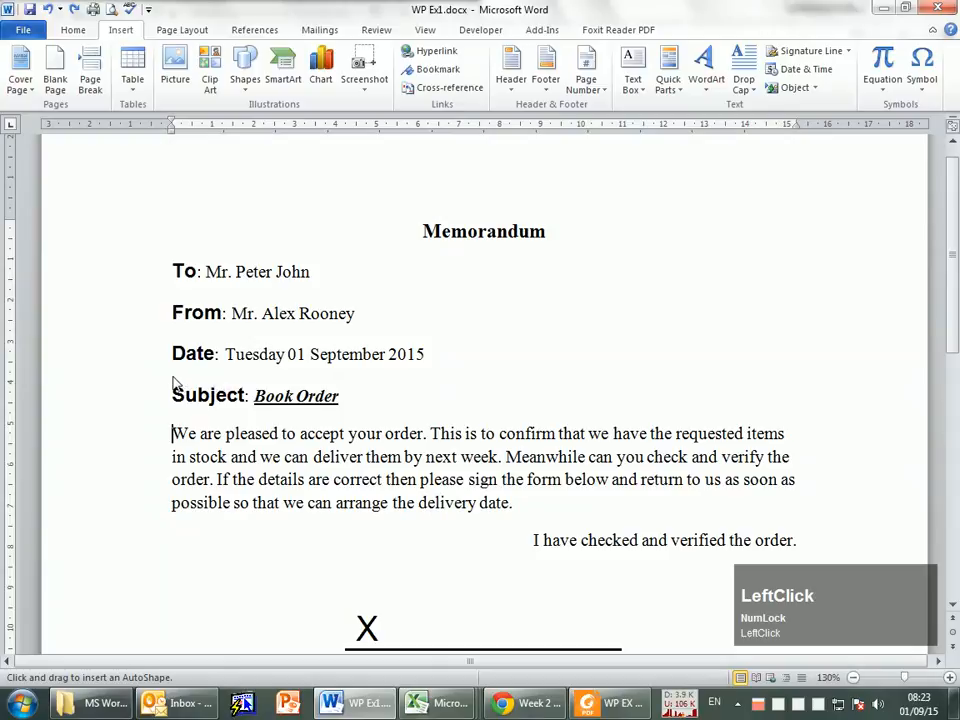
left_click_drag(174, 381, 777, 390)
mouse_move(817, 382)
left_mouse_down()
mouse_move(829, 397)
mouse_move(851, 377)
mouse_move(844, 418)
mouse_move(842, 328)
mouse_move(842, 386)
mouse_move(845, 354)
left_mouse_up()
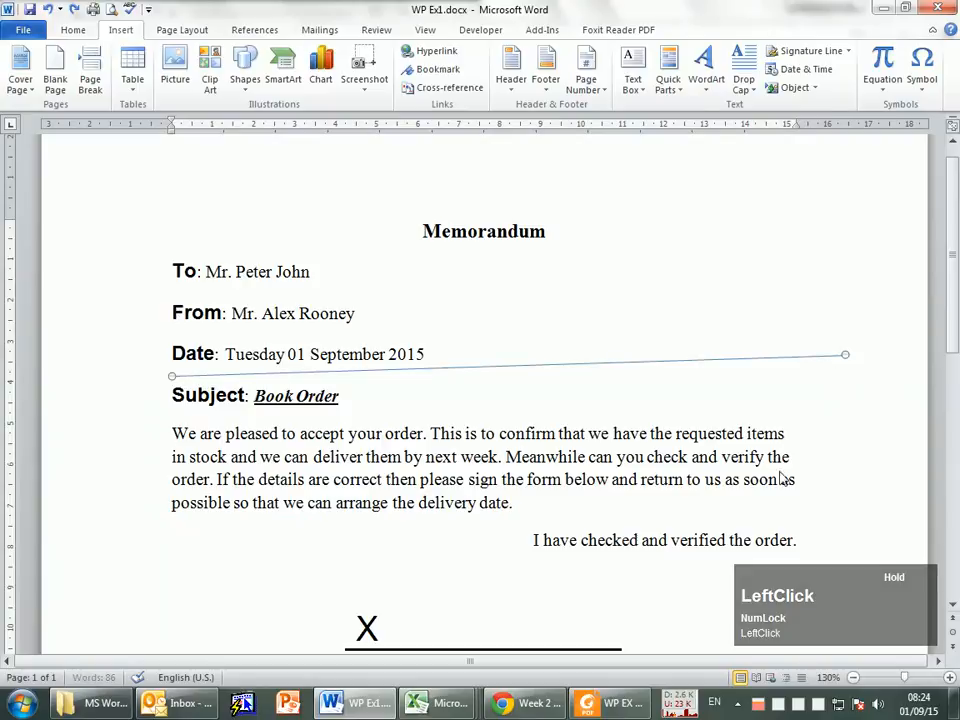
key("ctrl+z")
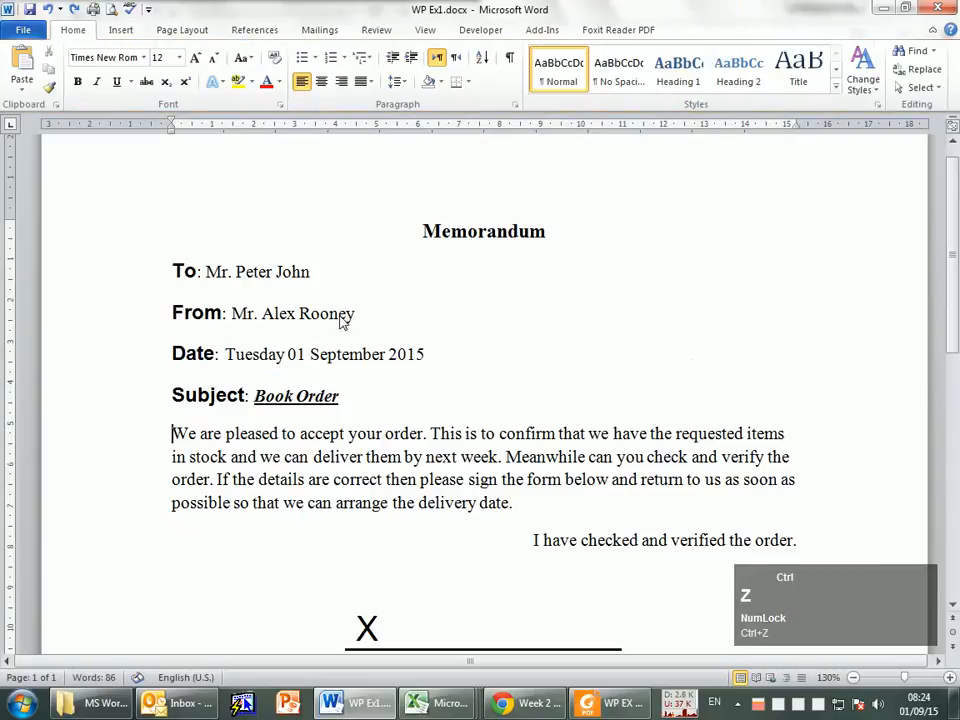
Step: Draw a straight Line shape about 14.29 cm long between the Subject line and the body paragraph, and close the Research pane
left_click(126, 37)
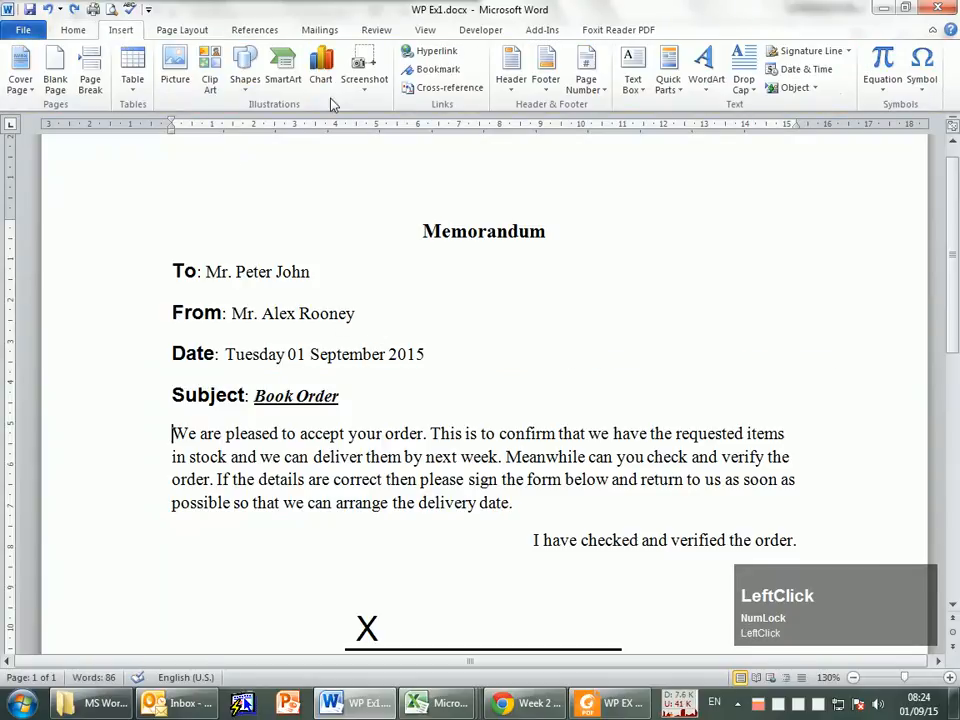
left_click(245, 76)
left_click(255, 121)
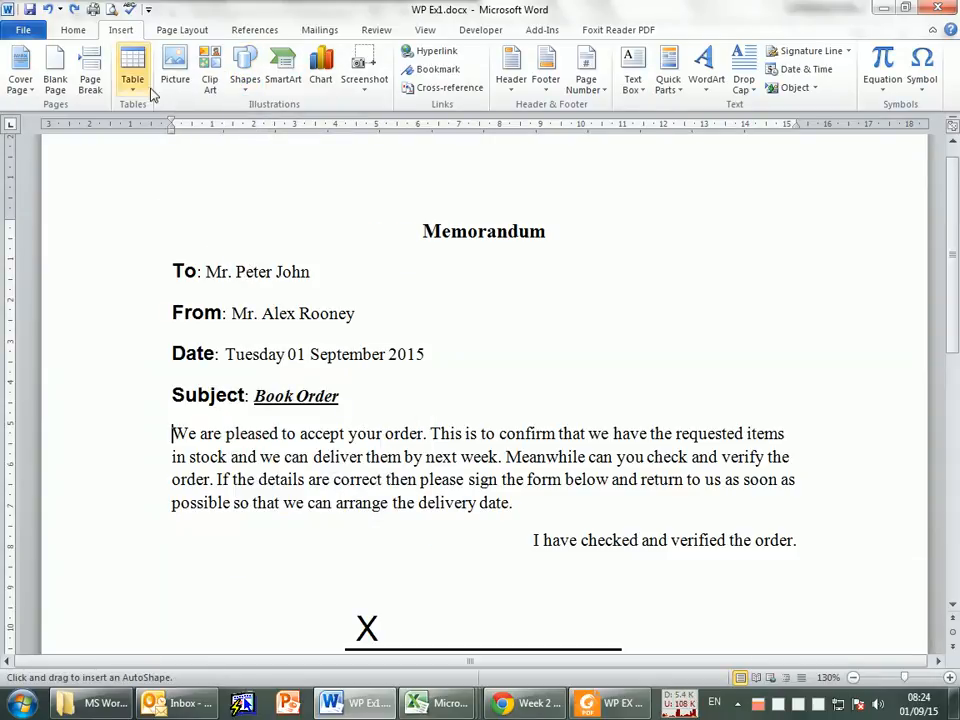
left_click(122, 30)
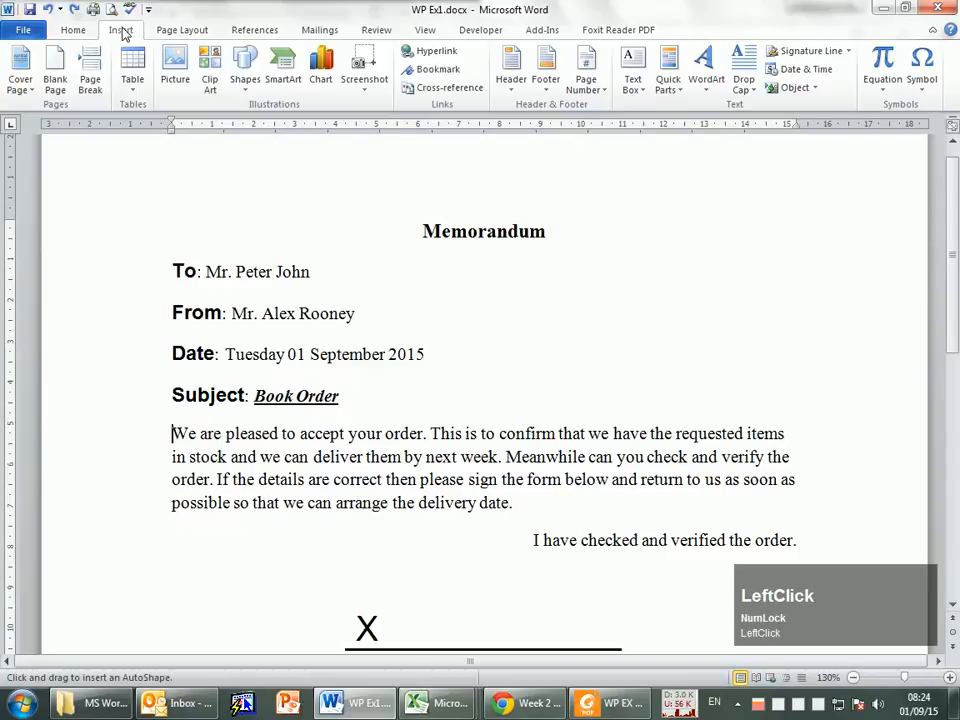
left_click(243, 80)
left_click(253, 122)
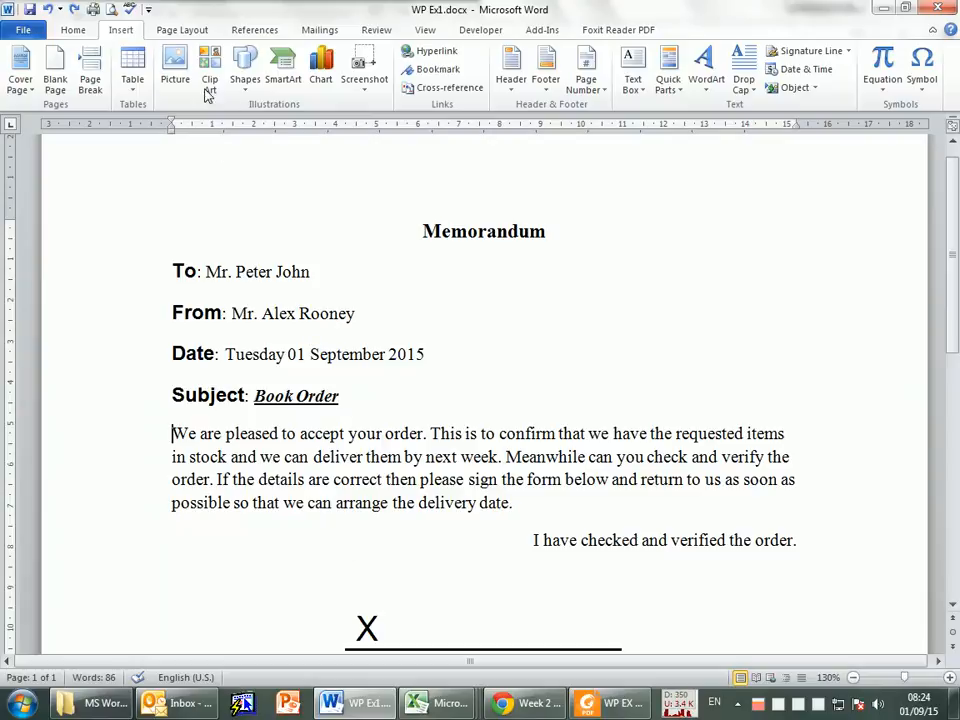
left_click(253, 85)
left_click(257, 122)
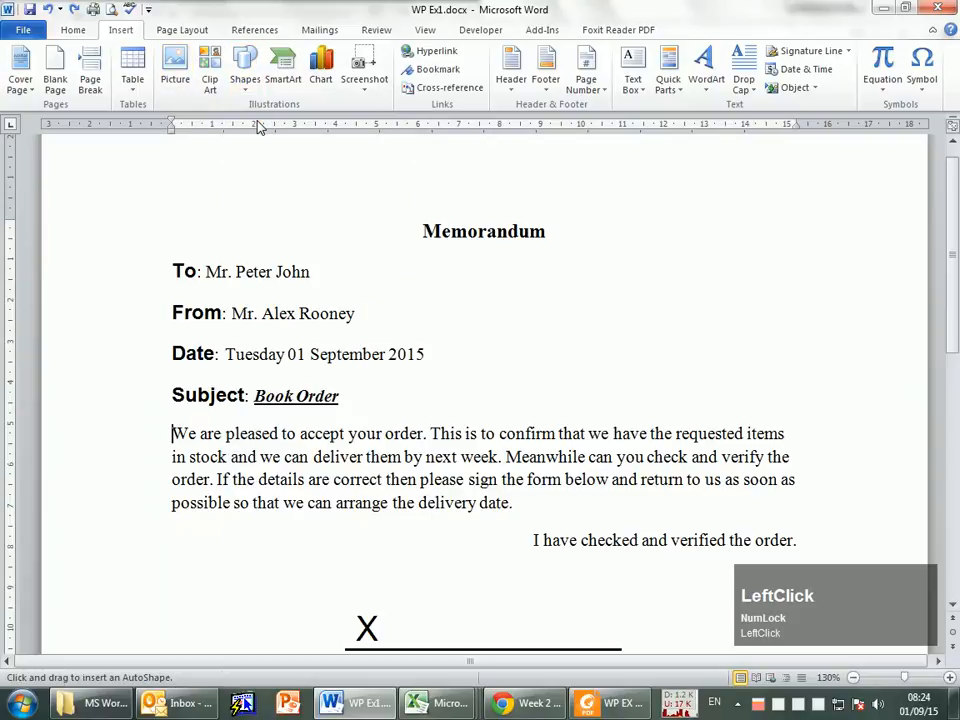
left_click(175, 421, "alt")
mouse_move(290, 416)
left_mouse_down()
mouse_move(777, 416)
mouse_move(621, 420)
mouse_move(645, 429)
mouse_move(770, 418)
mouse_move(634, 626)
mouse_move(688, 418)
mouse_move(745, 432)
mouse_move(765, 411)
mouse_move(776, 423)
mouse_move(499, 435)
mouse_move(760, 399)
mouse_move(754, 416)
mouse_move(733, 420)
mouse_move(771, 414)
mouse_move(730, 428)
mouse_move(757, 413)
left_mouse_up()
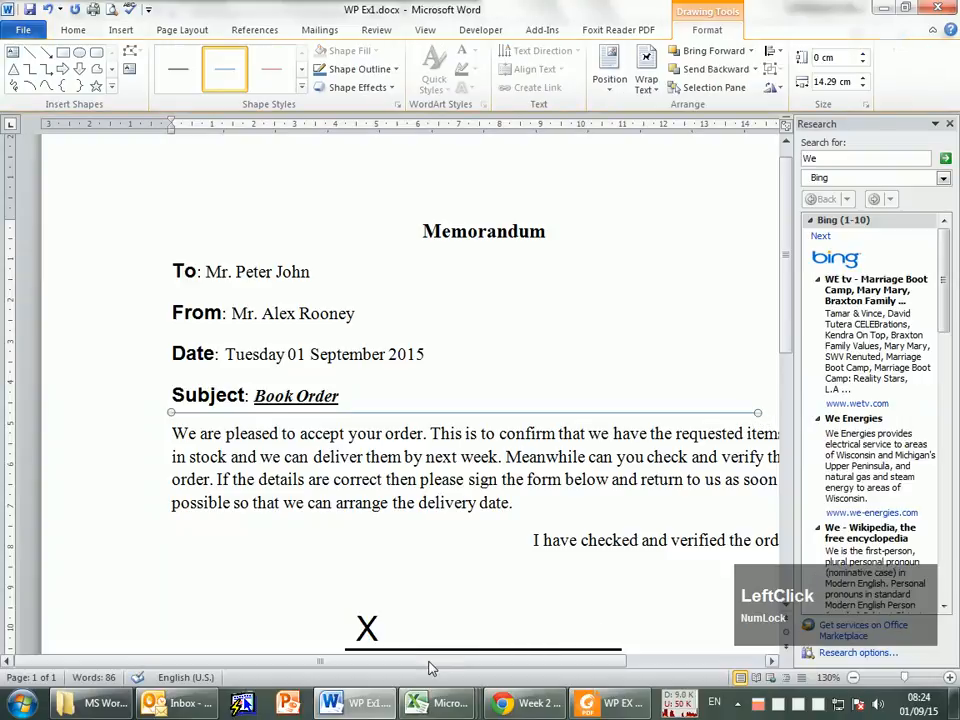
left_click(949, 123)
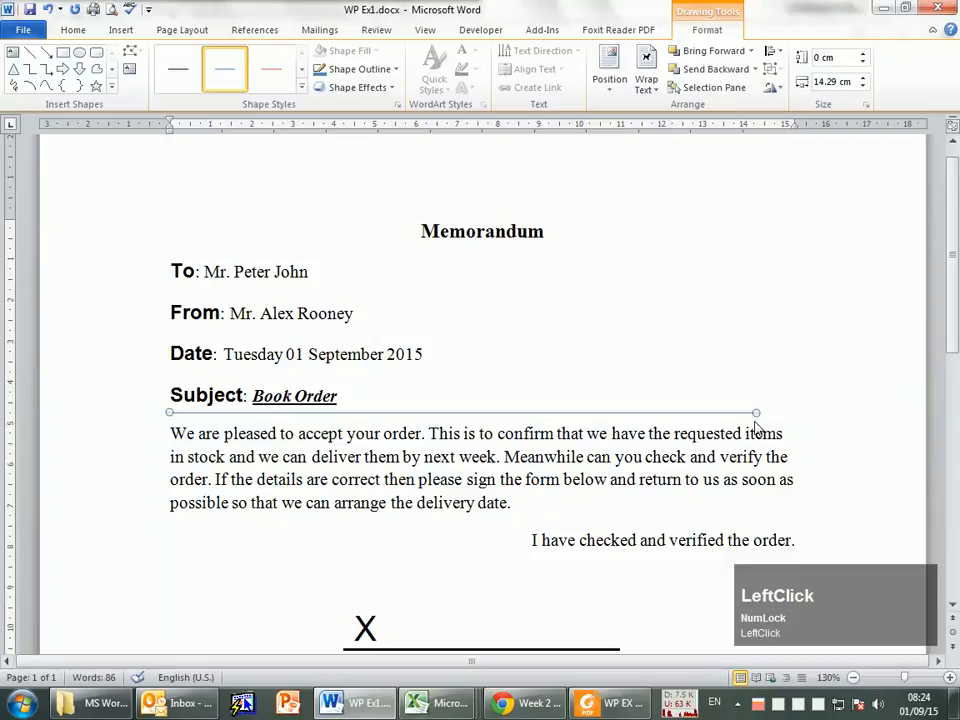
Step: Extend the separator line to the right margin, about 15.24 cm long, and apply the black line style from the gallery's second row
key("alt")
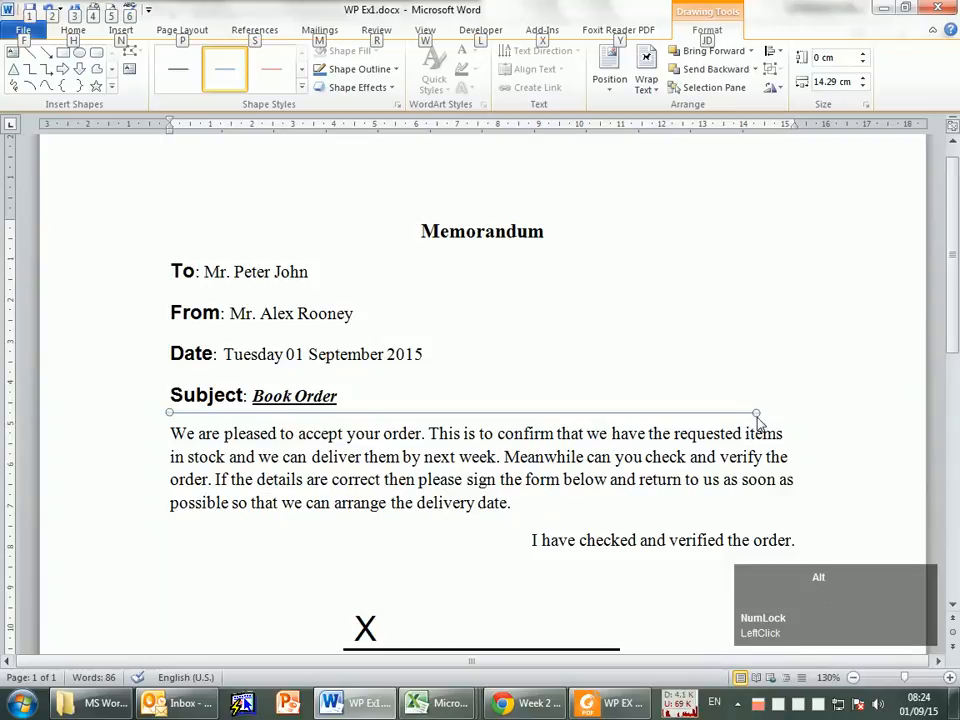
left_click_drag(757, 415, 803, 416)
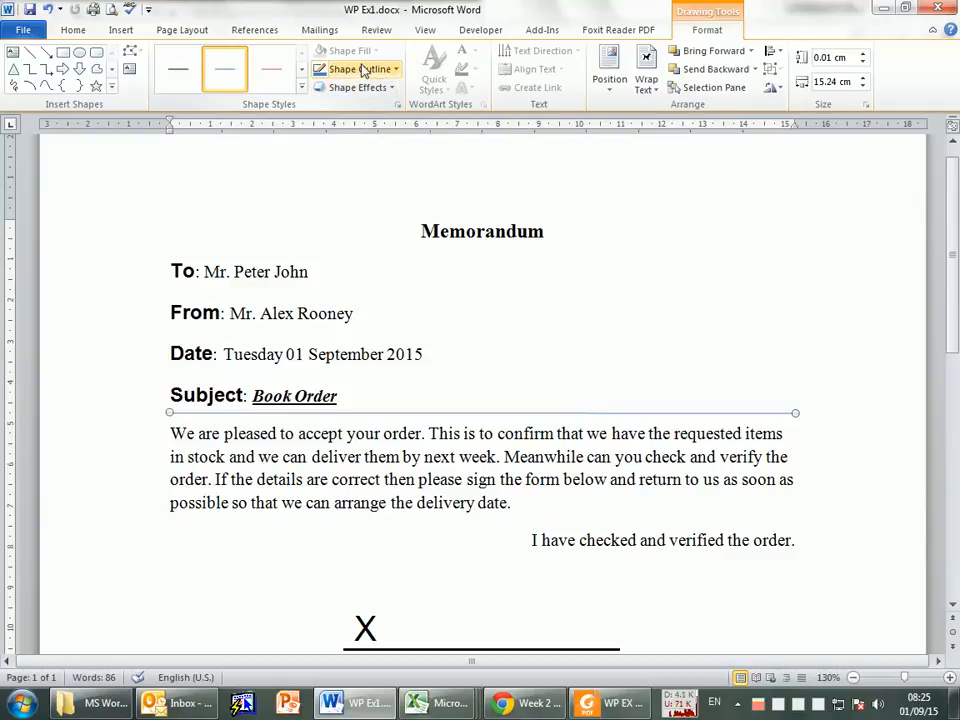
left_click(303, 90)
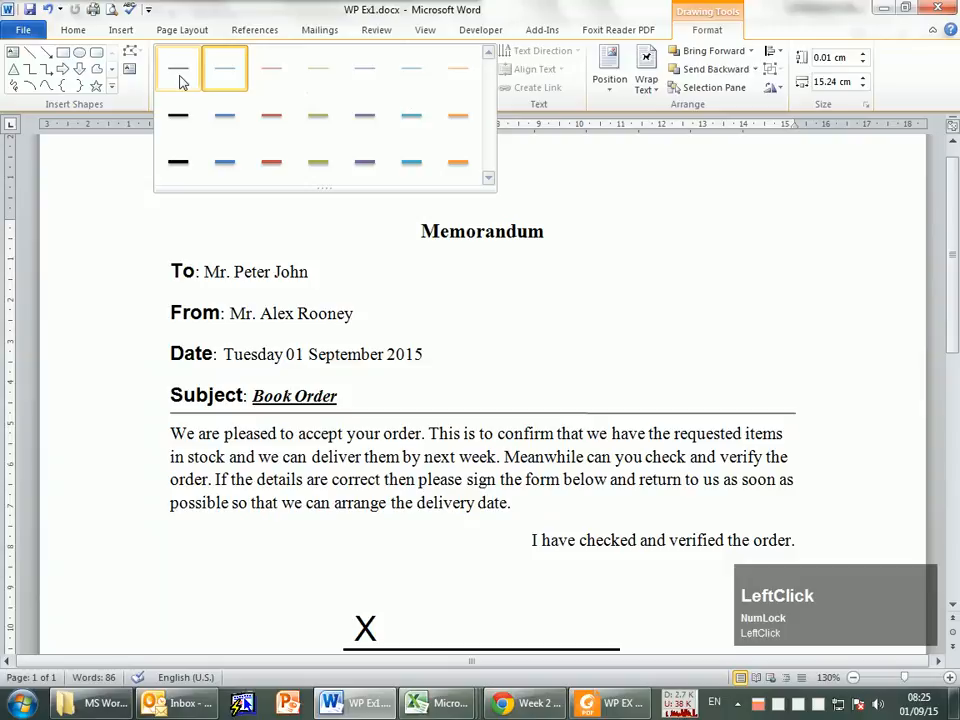
left_click(178, 115)
left_click(343, 433)
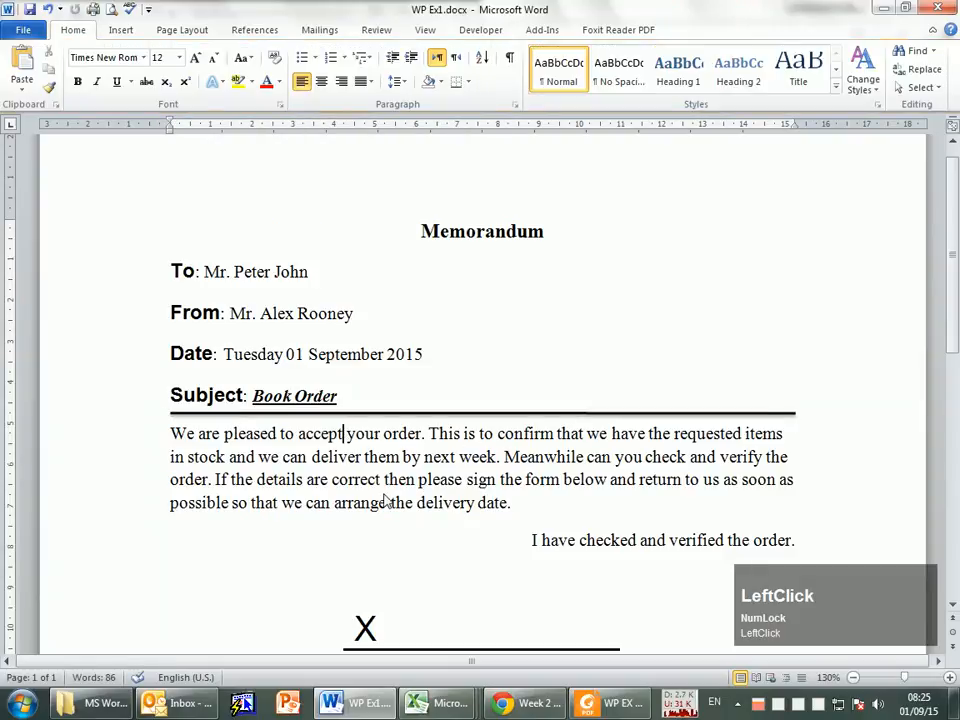
Step: Save the memorandum with the separator line and review the rest of the page down to the signature line
left_click(382, 503)
left_click(335, 480)
key("ctrl+s")
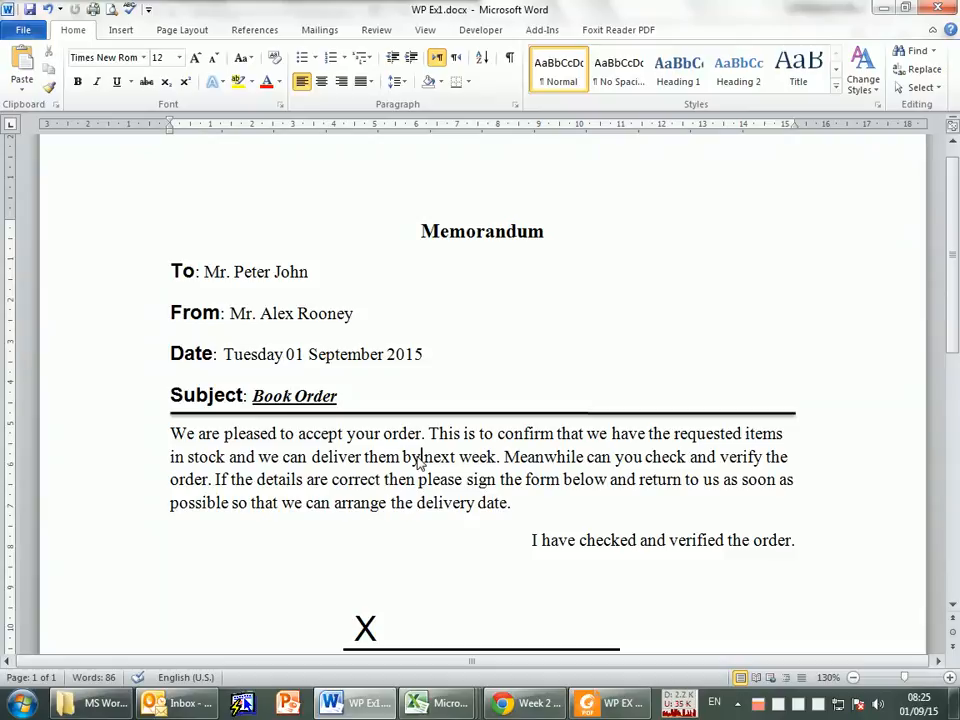
scroll(499, 428, "down", 3)
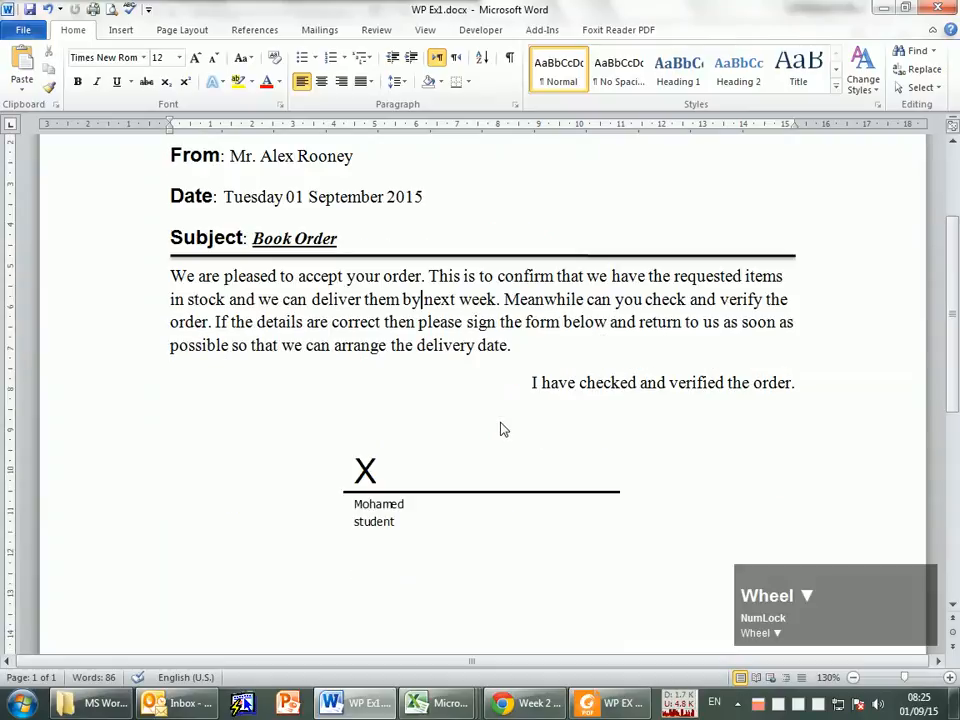